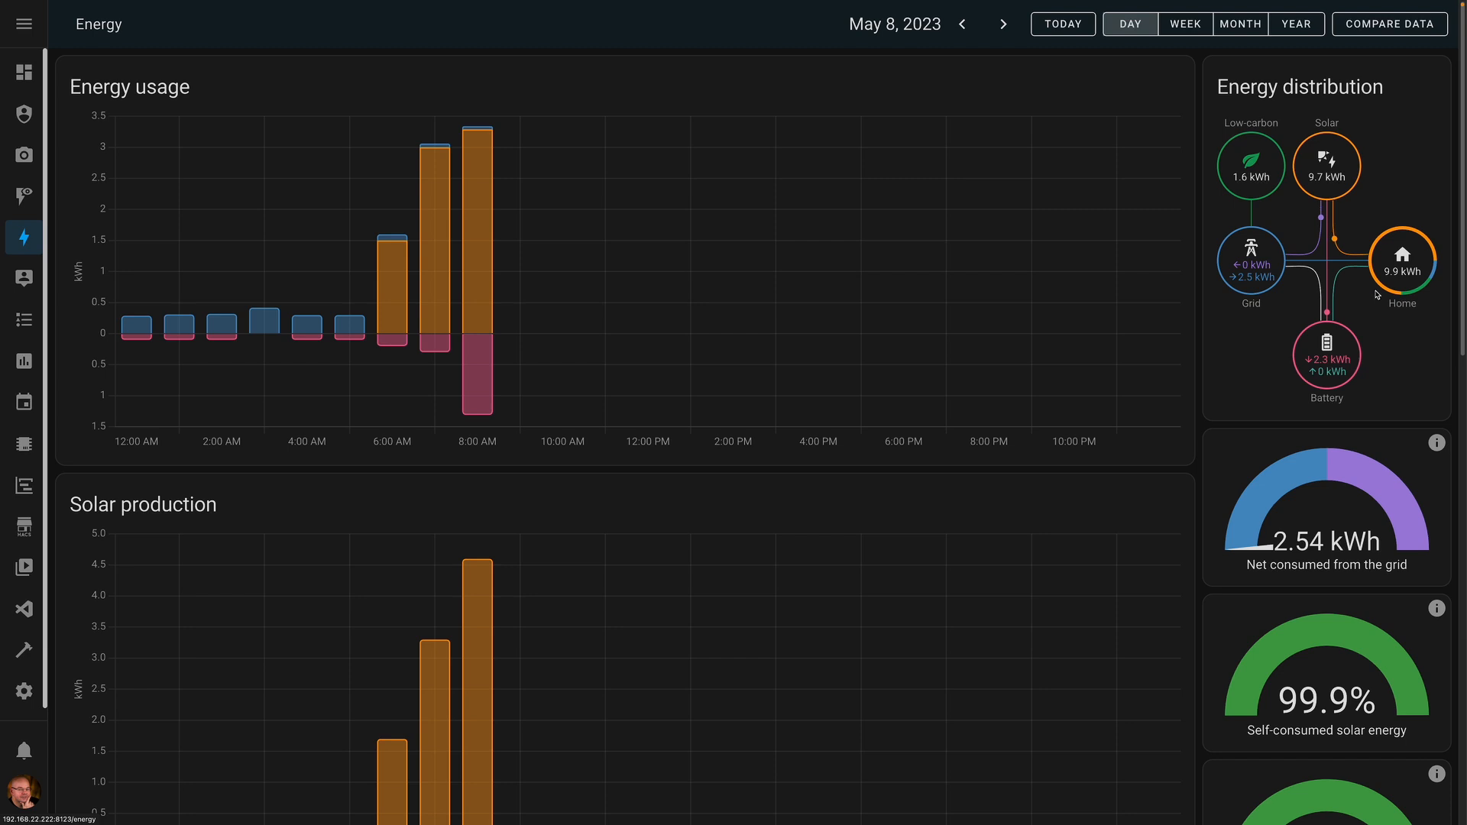
- Compare the weekly energy totals, then return to the May 8, 2023 daily charts
left_click(1188, 29)
left_click(1130, 27)
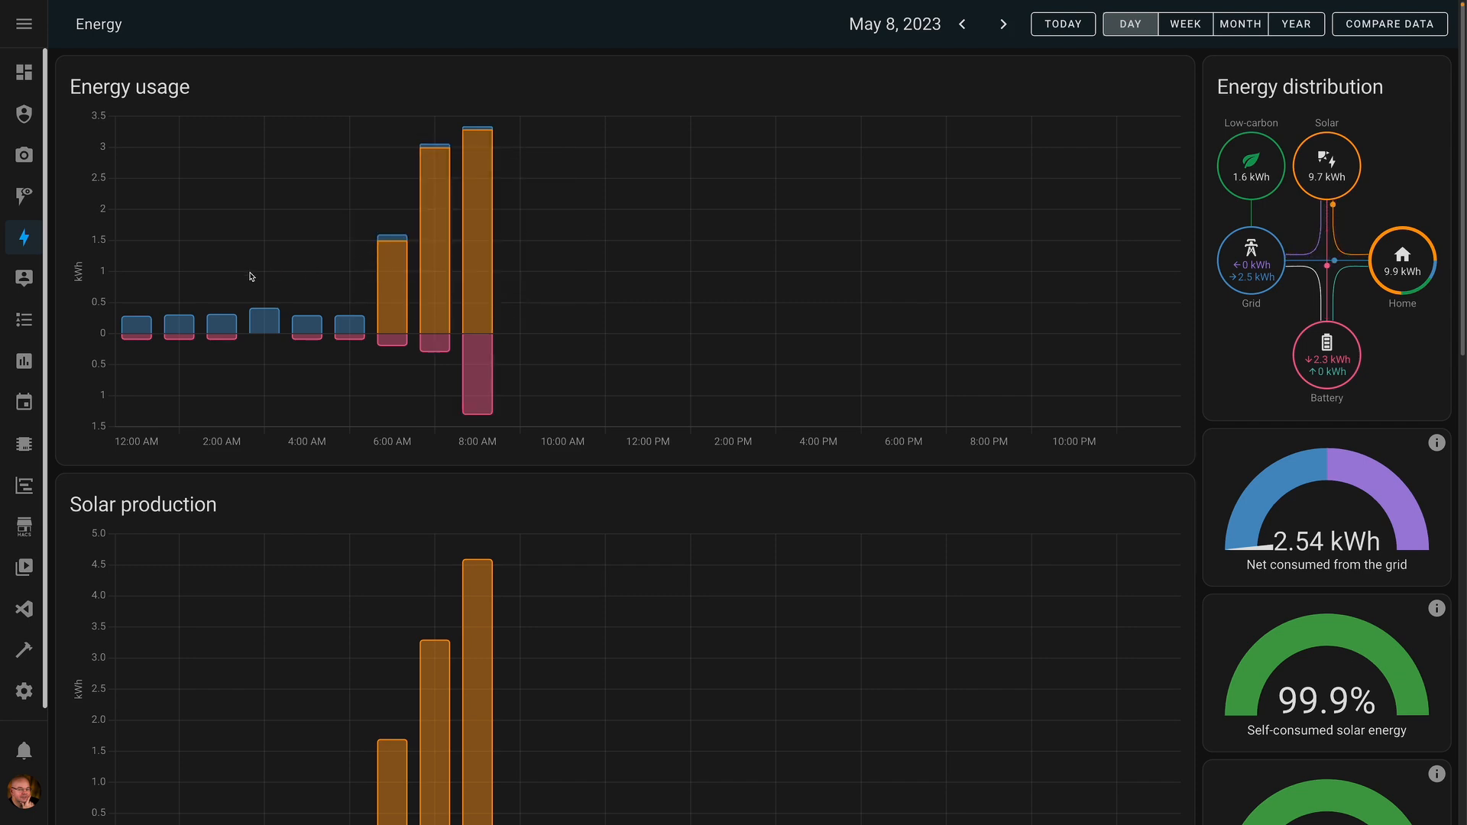
- Review the Energy page, then open the TEST dashboard with solar 5.4 kW and battery 44%
scroll(634, 343, "down", 5)
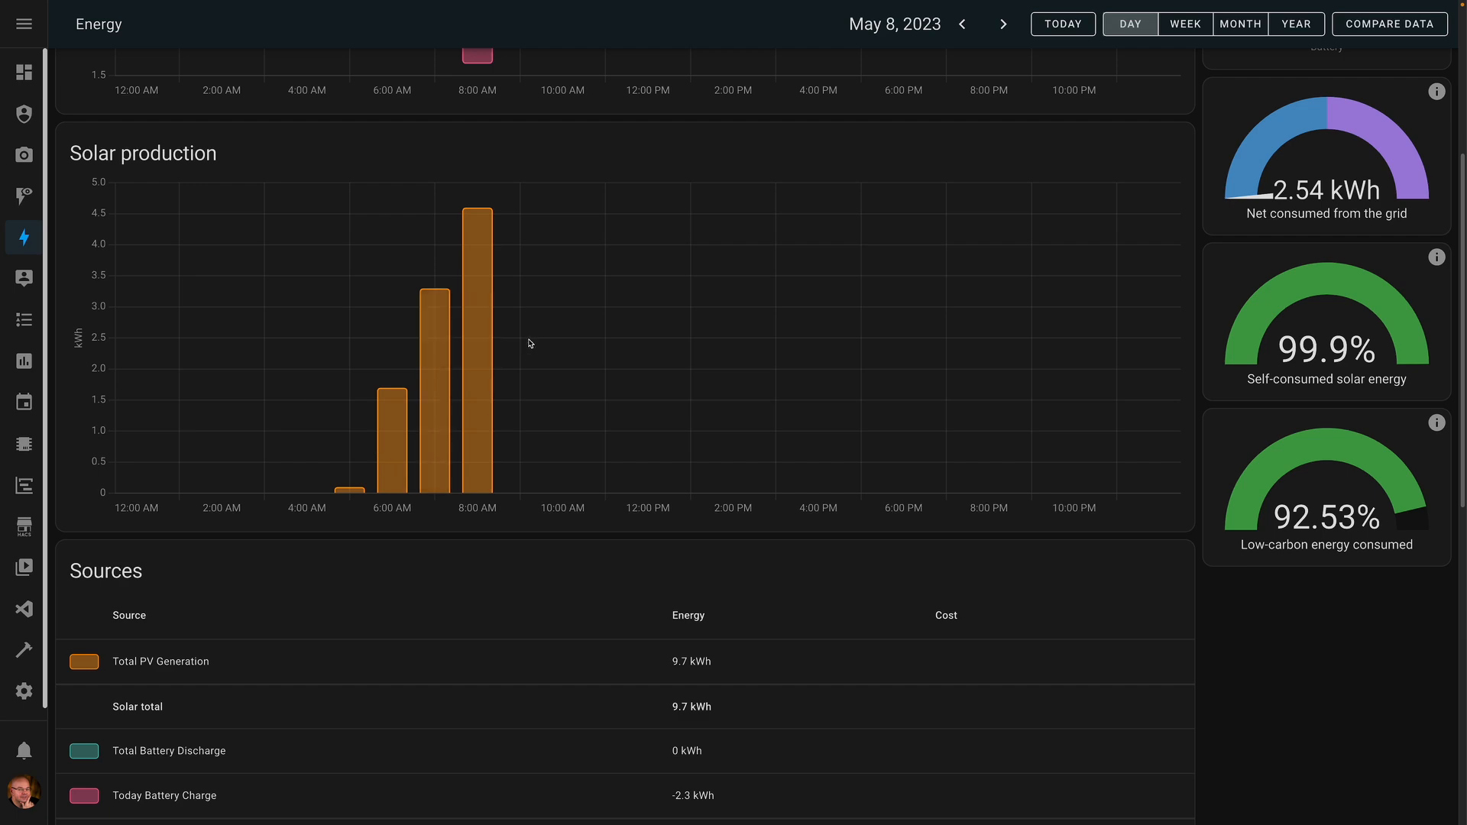
scroll(531, 344, "down", 3)
scroll(293, 479, "down", 5)
scroll(293, 479, "down", 3)
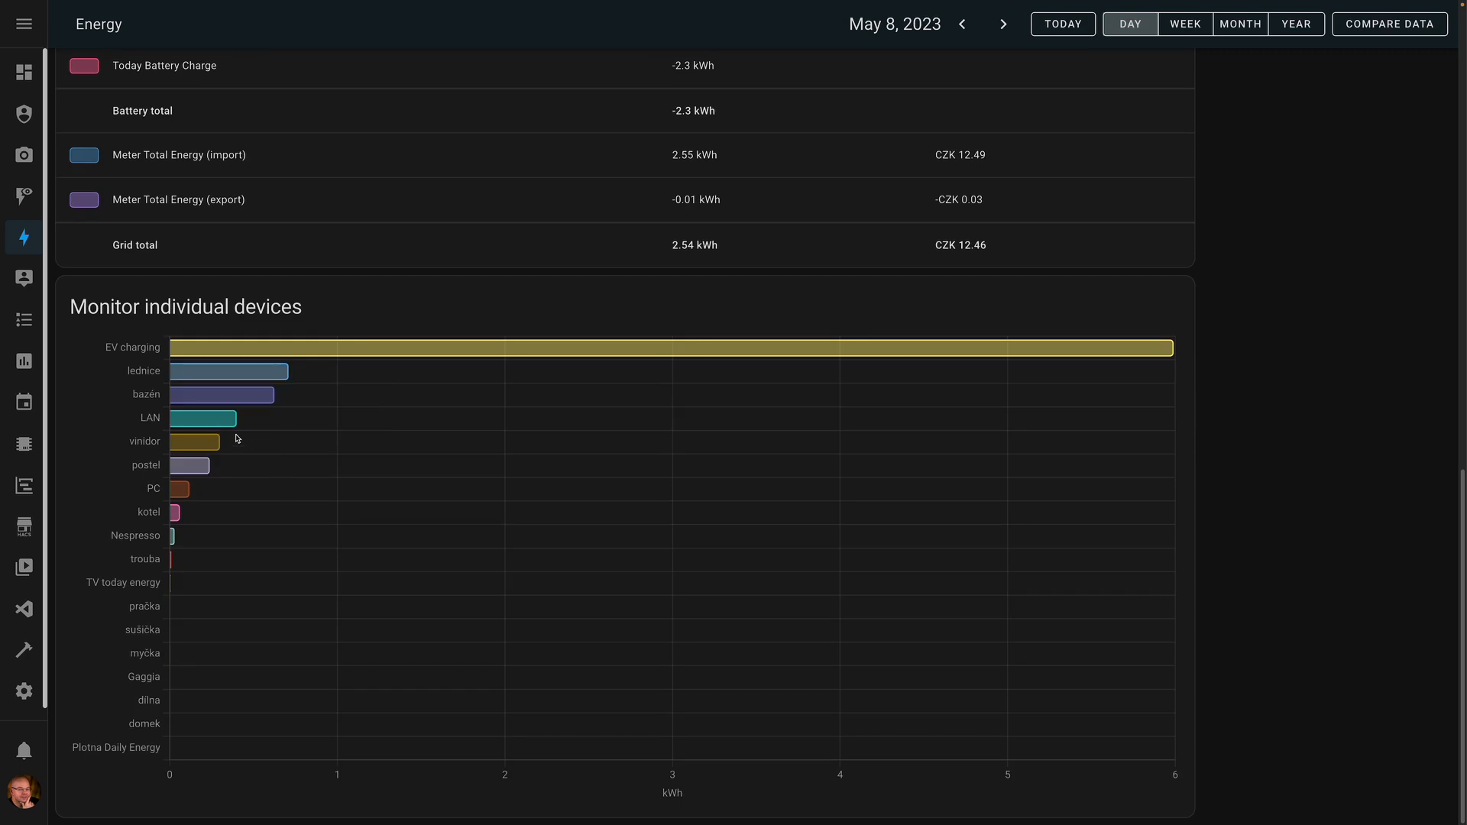
mouse_move(240, 355)
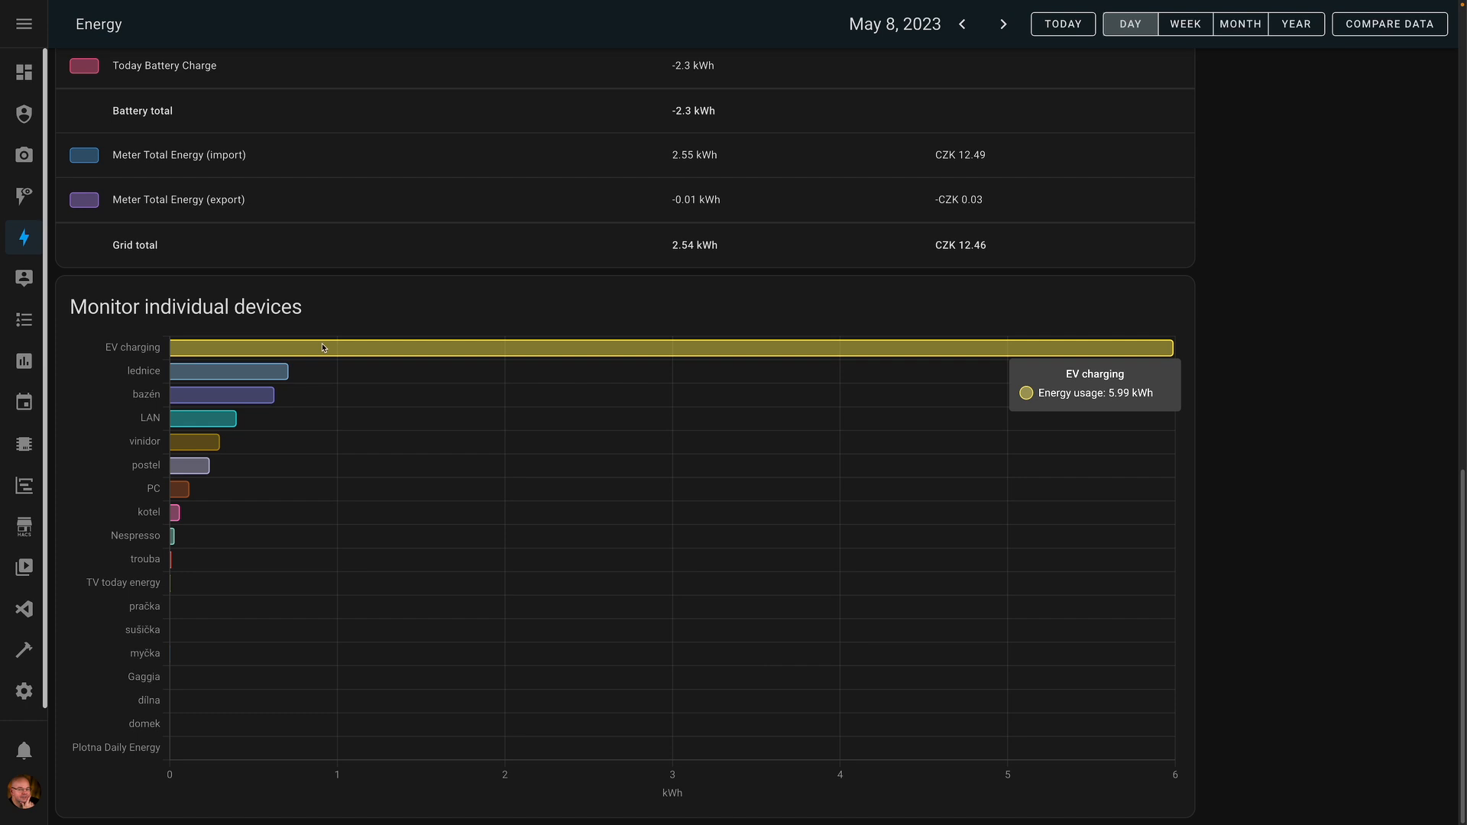
scroll(324, 349, "up", 14)
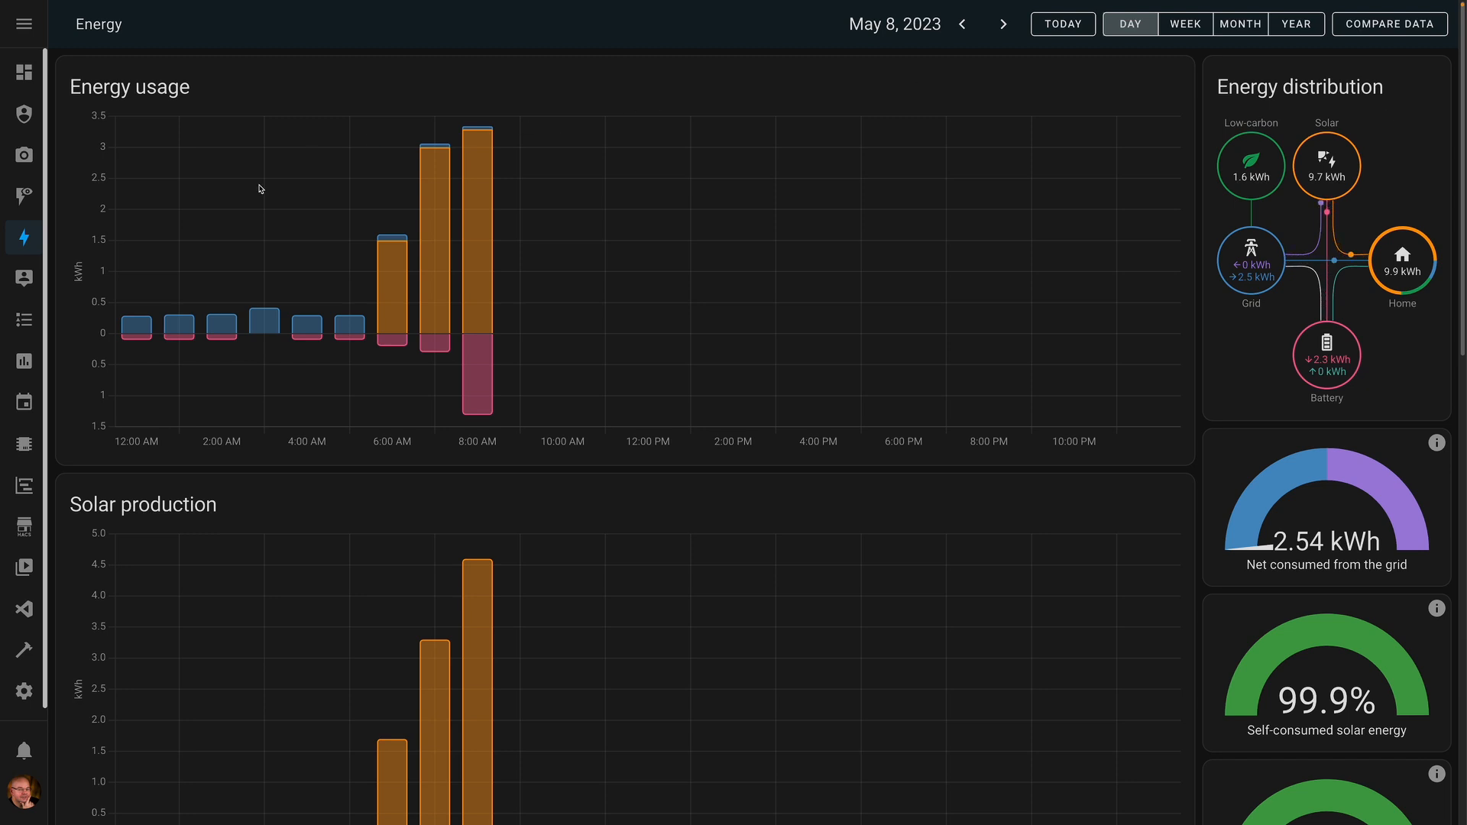
left_click(27, 197)
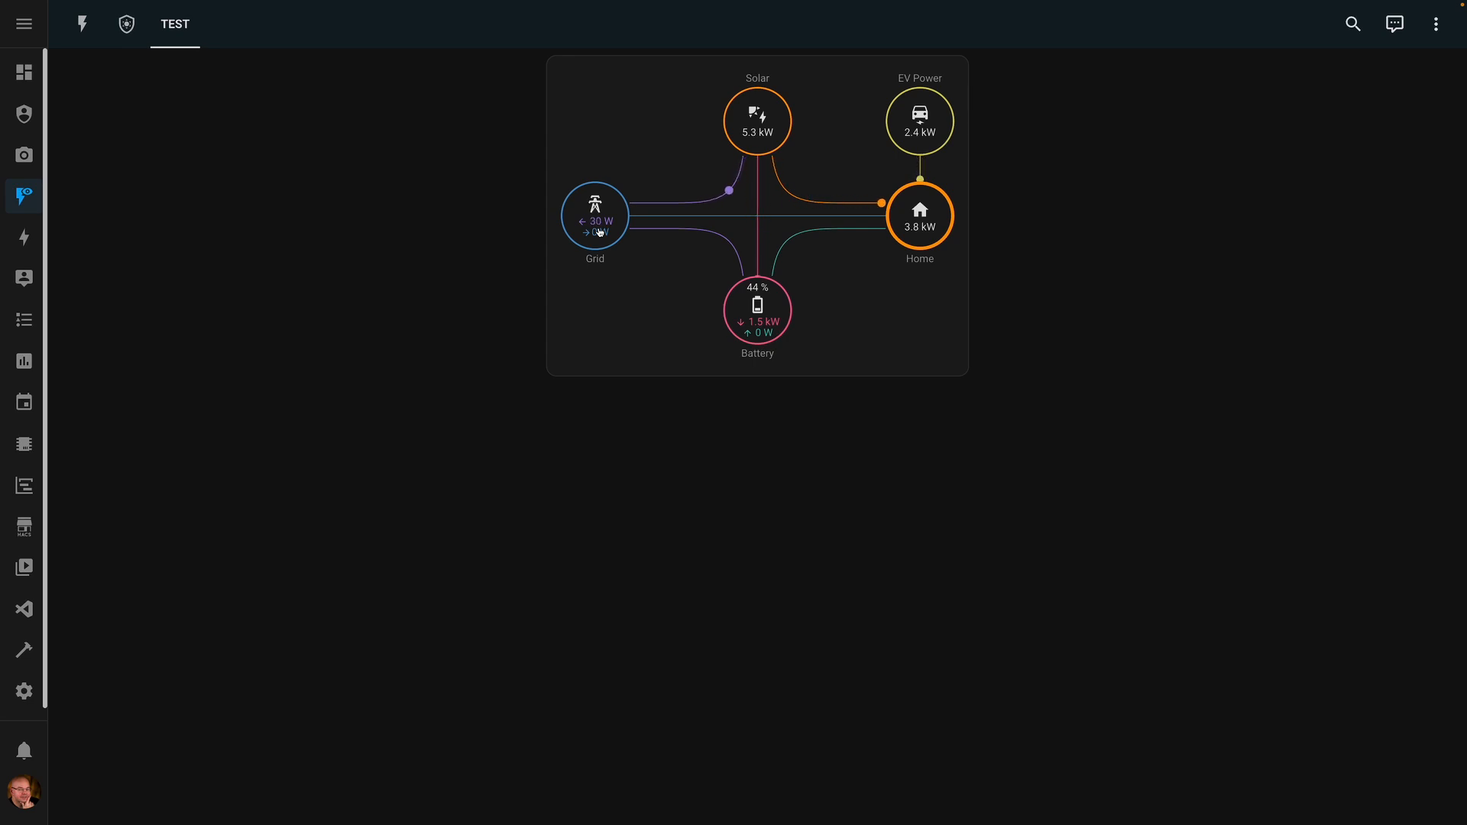
- Go to Overview and open the energy-management view from the 44% home chip
left_click(21, 79)
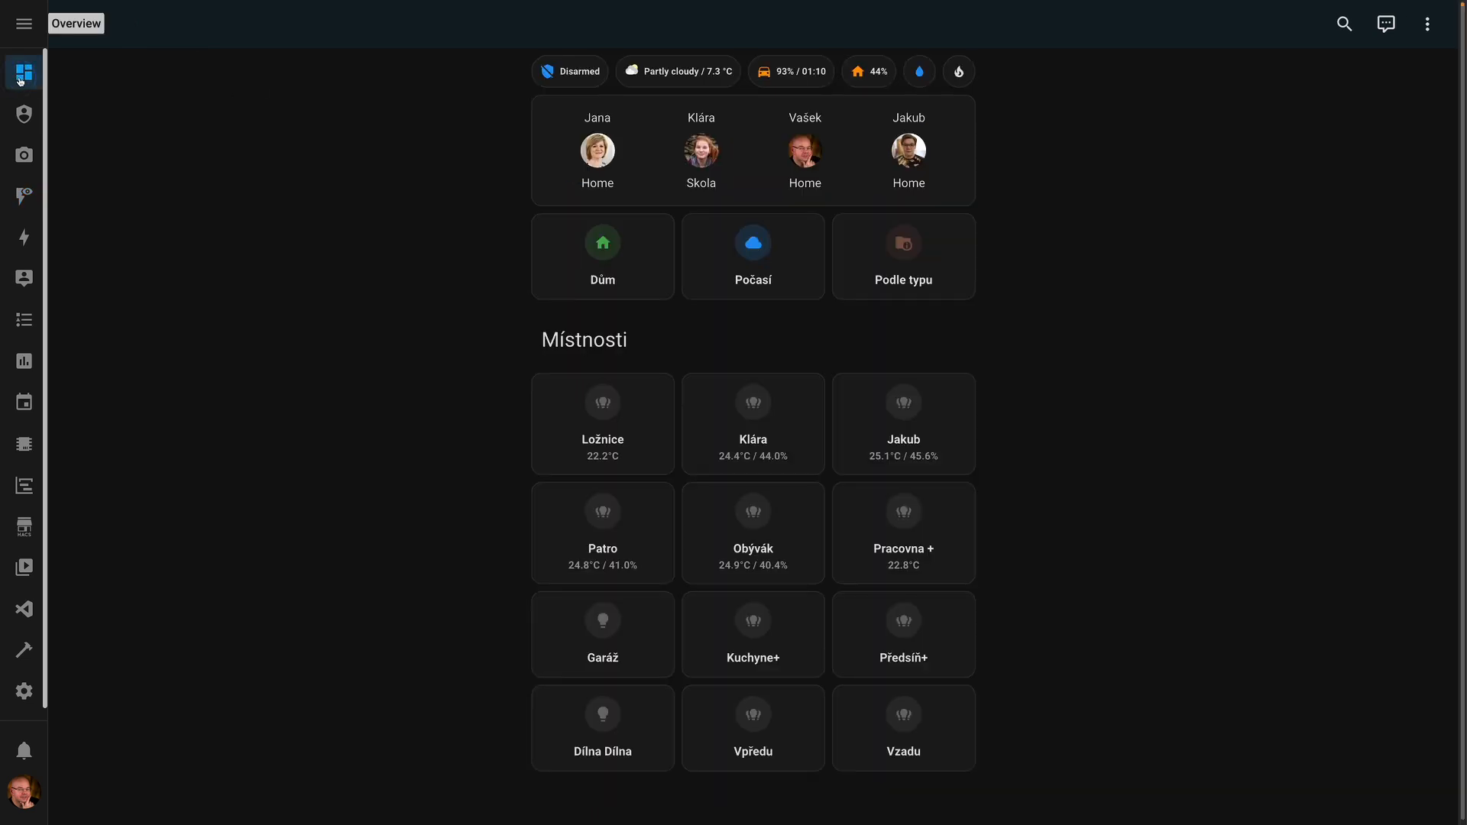
left_click(868, 81)
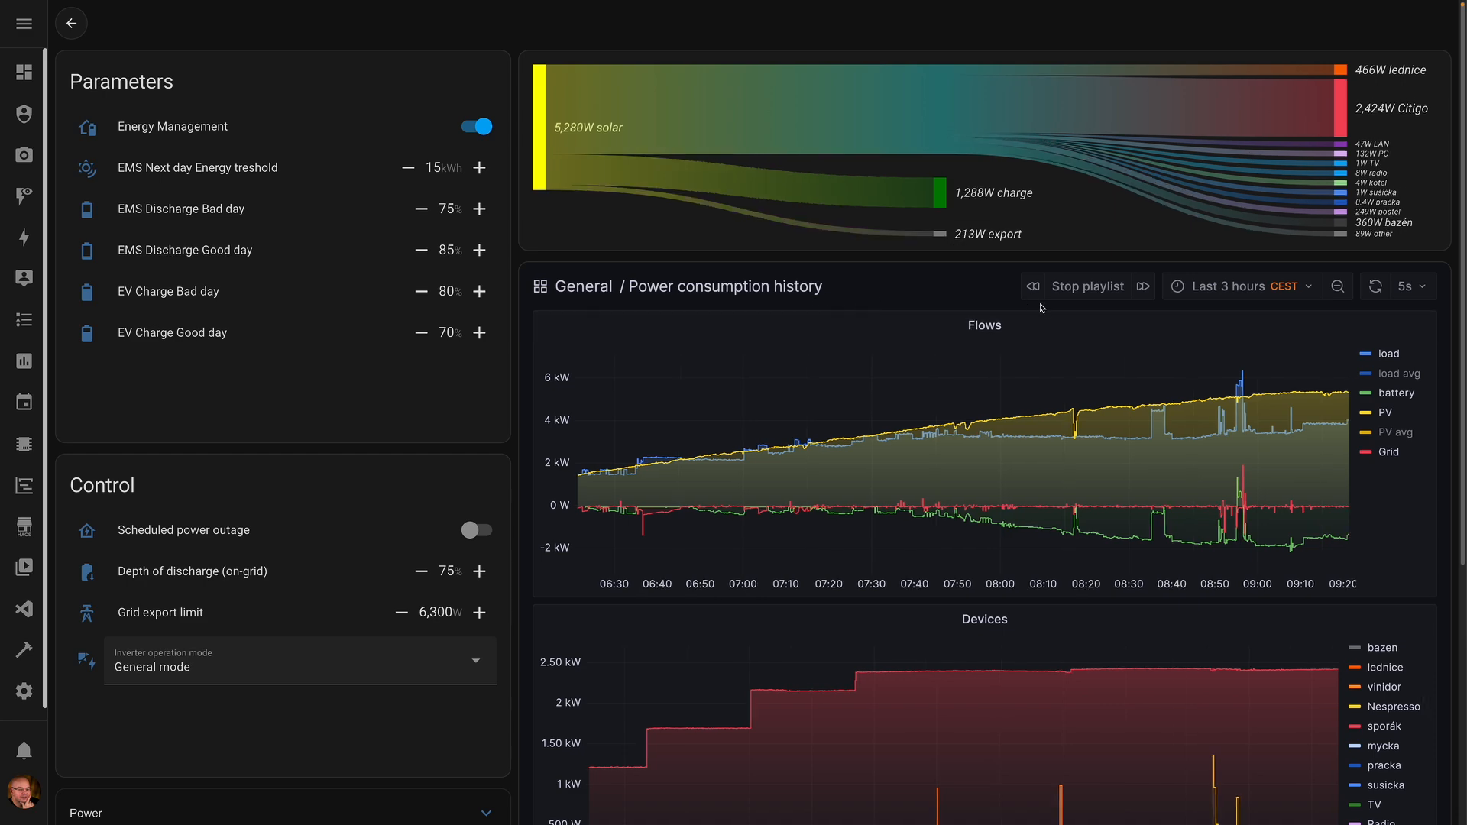
scroll(1115, 458, "down", 5)
scroll(1115, 405, "up", 1)
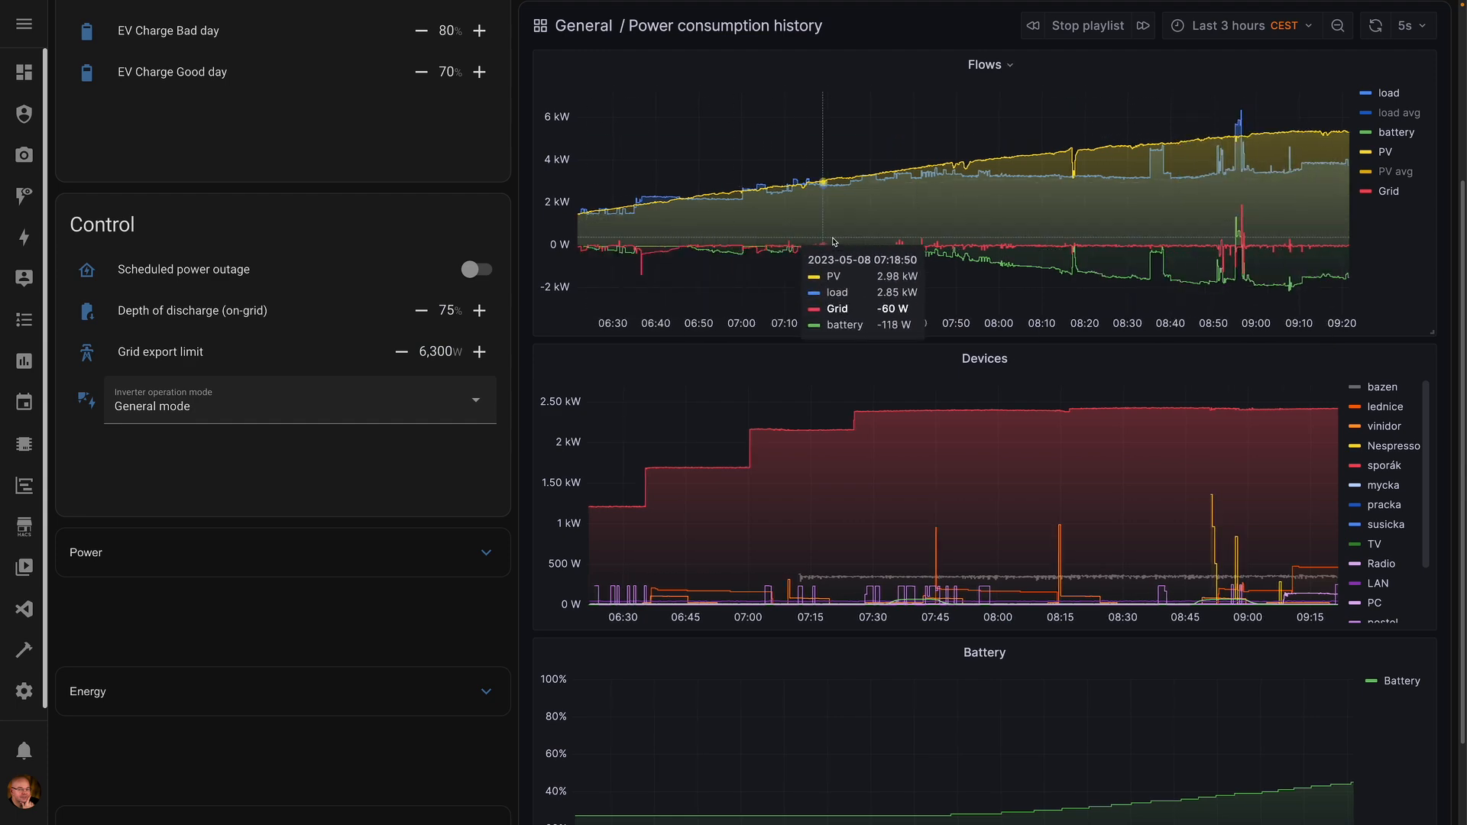
scroll(763, 229, "up", 5)
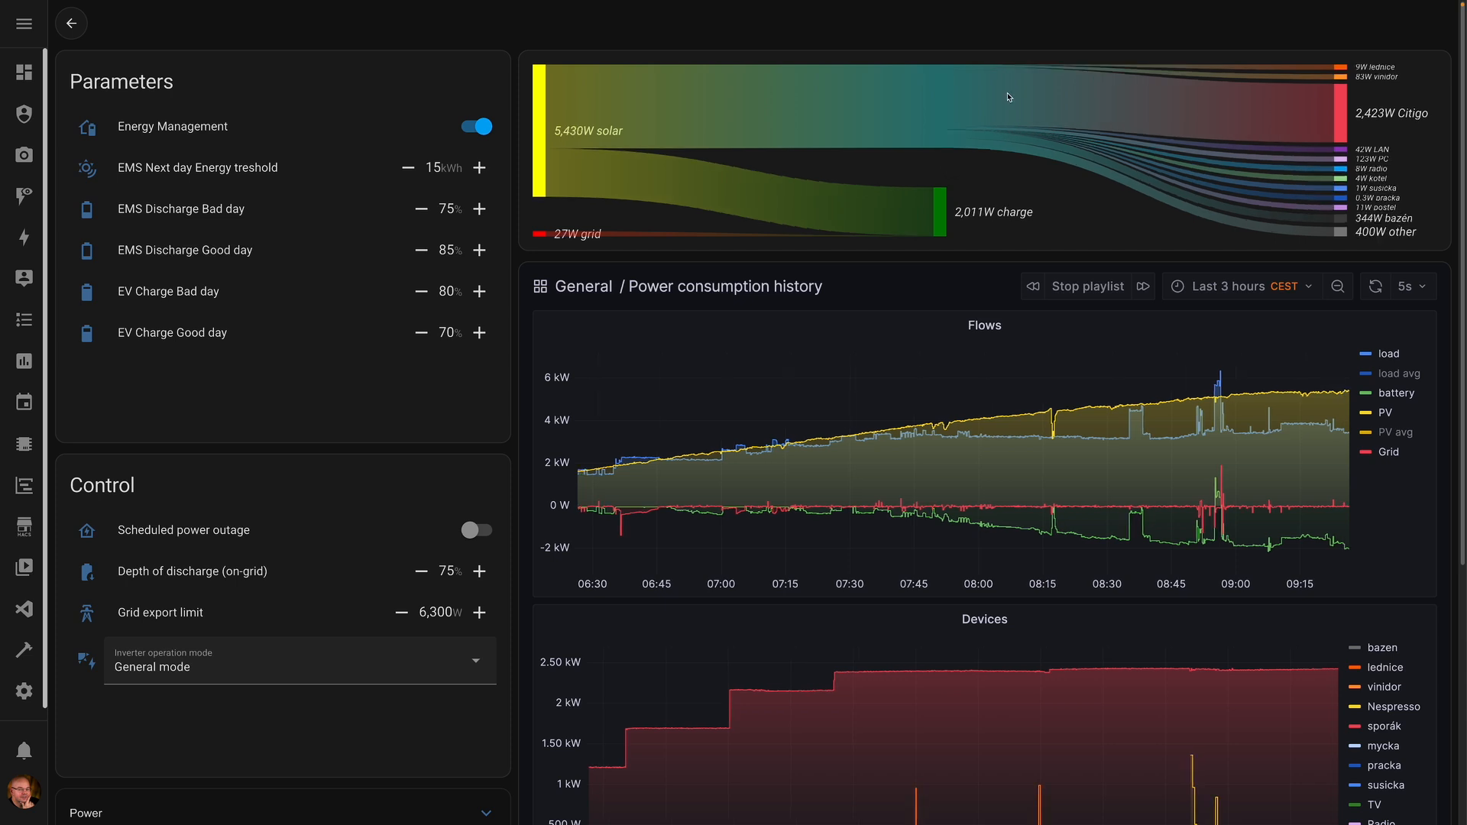
- Install the Power Flow Card Plus v0.1.1 update from HACS and reload the page
left_click(22, 535)
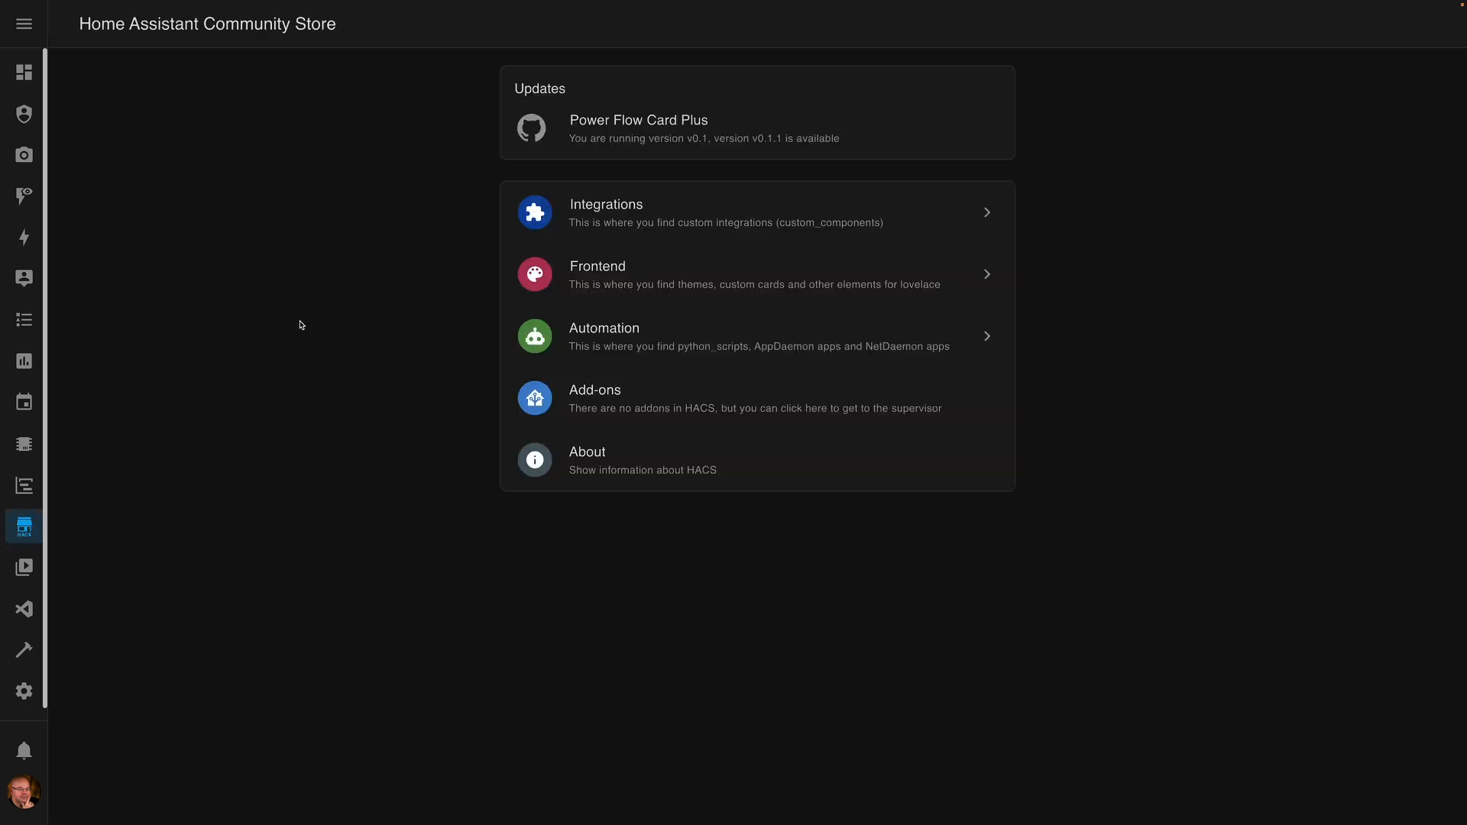
left_click(679, 144)
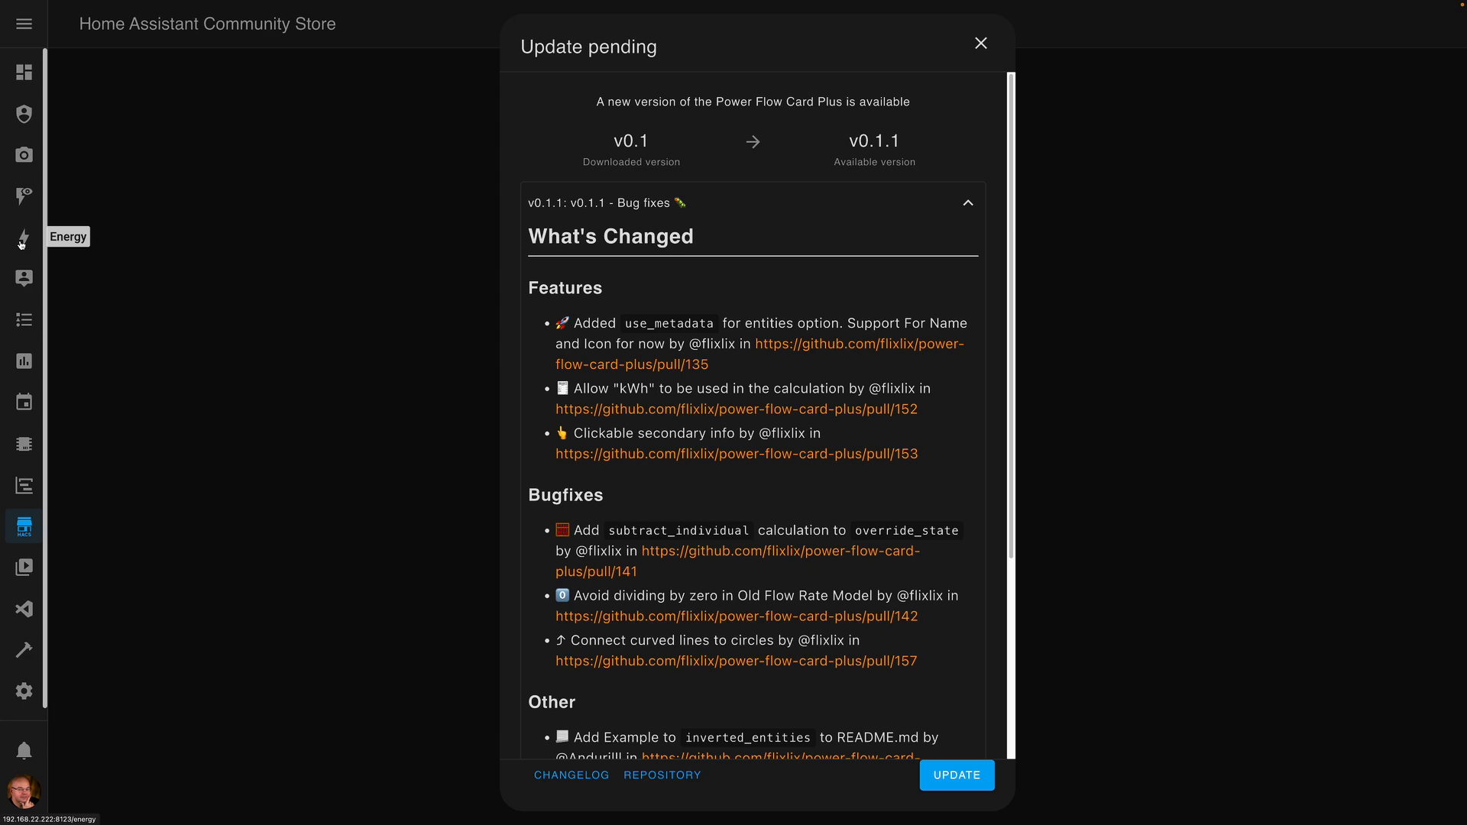
scroll(754, 359, "down", 4)
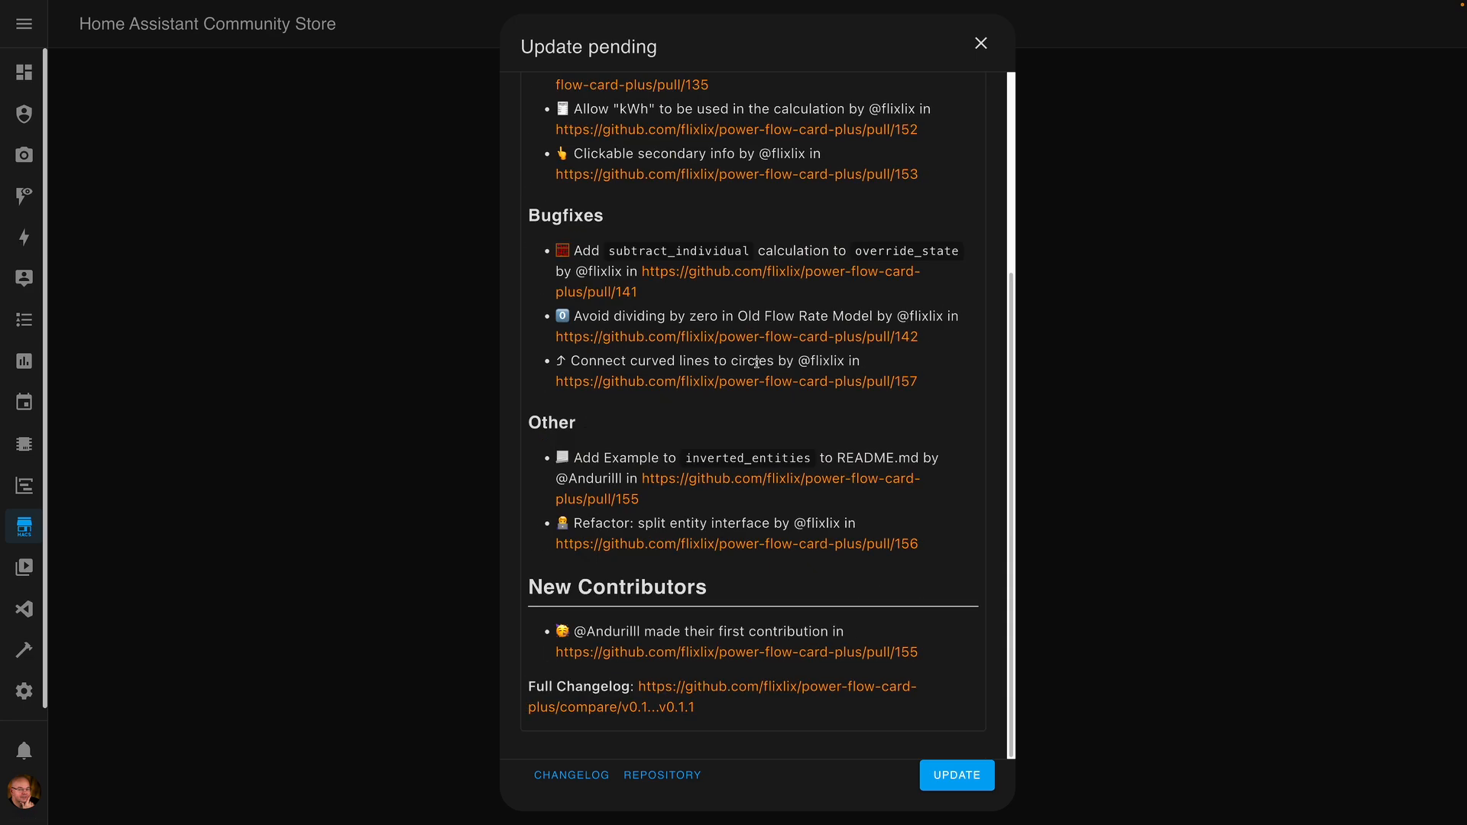
scroll(854, 413, "up", 4)
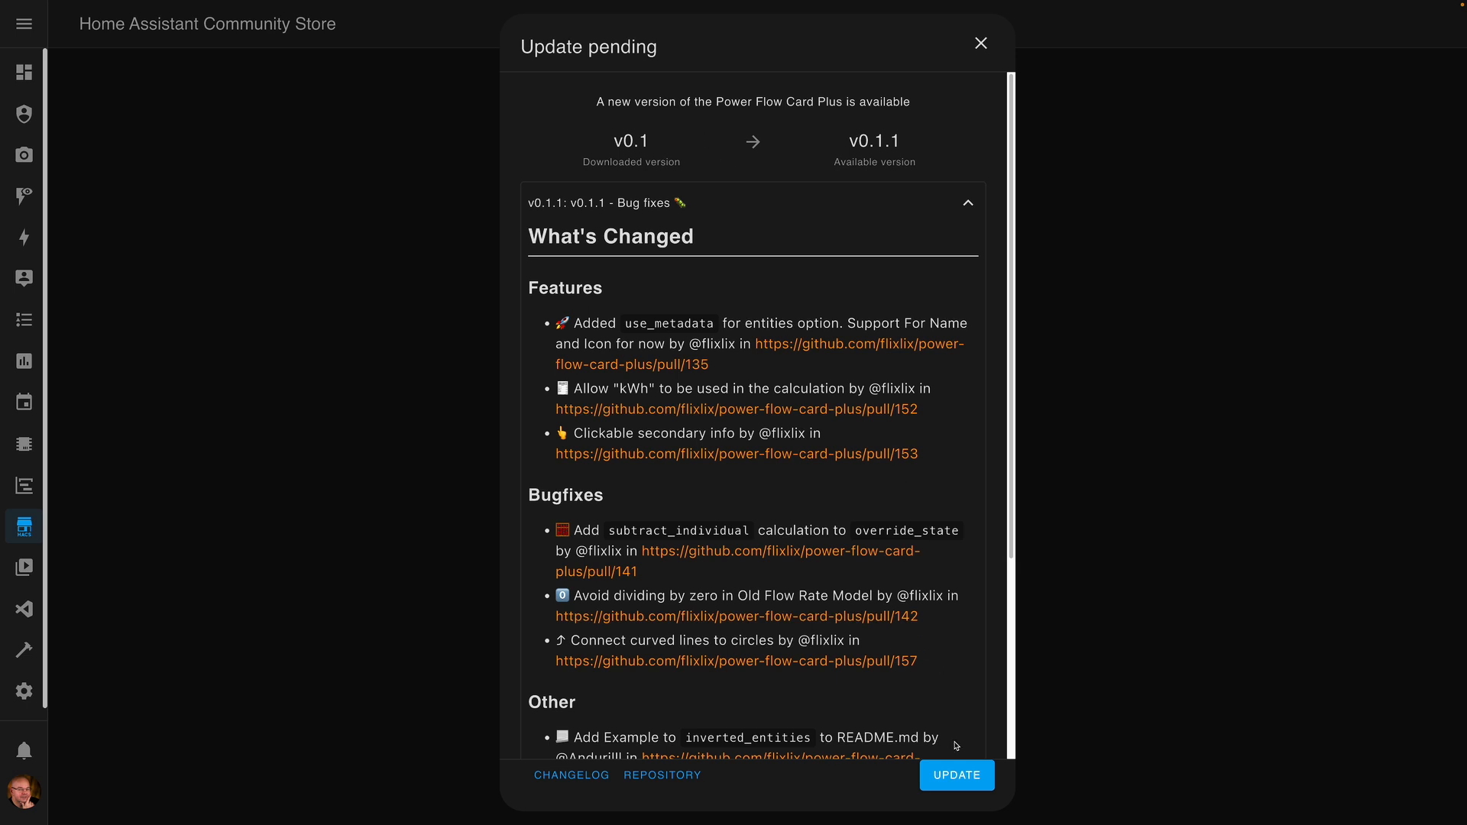
left_click(957, 774)
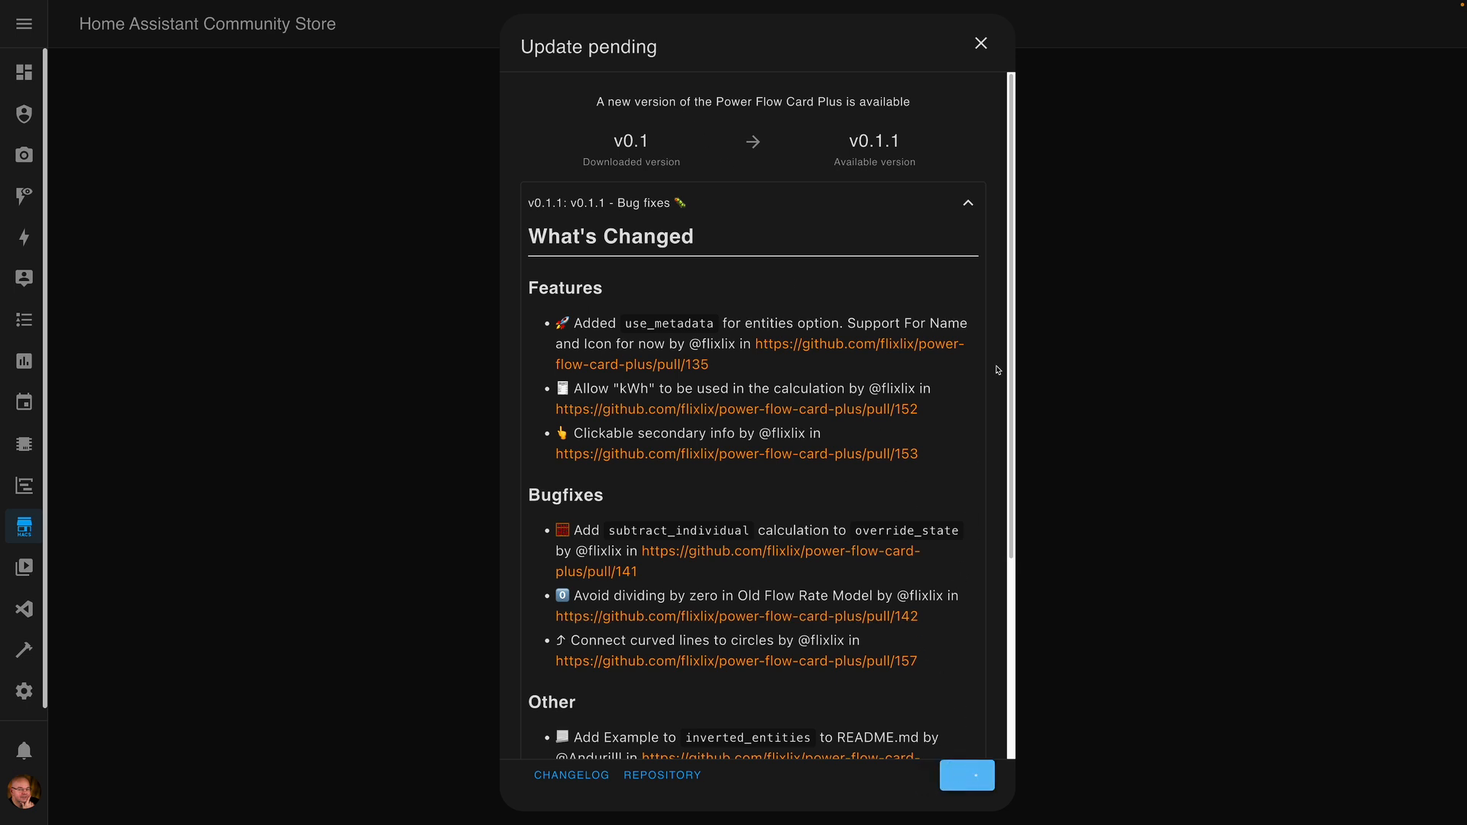
left_click(928, 462)
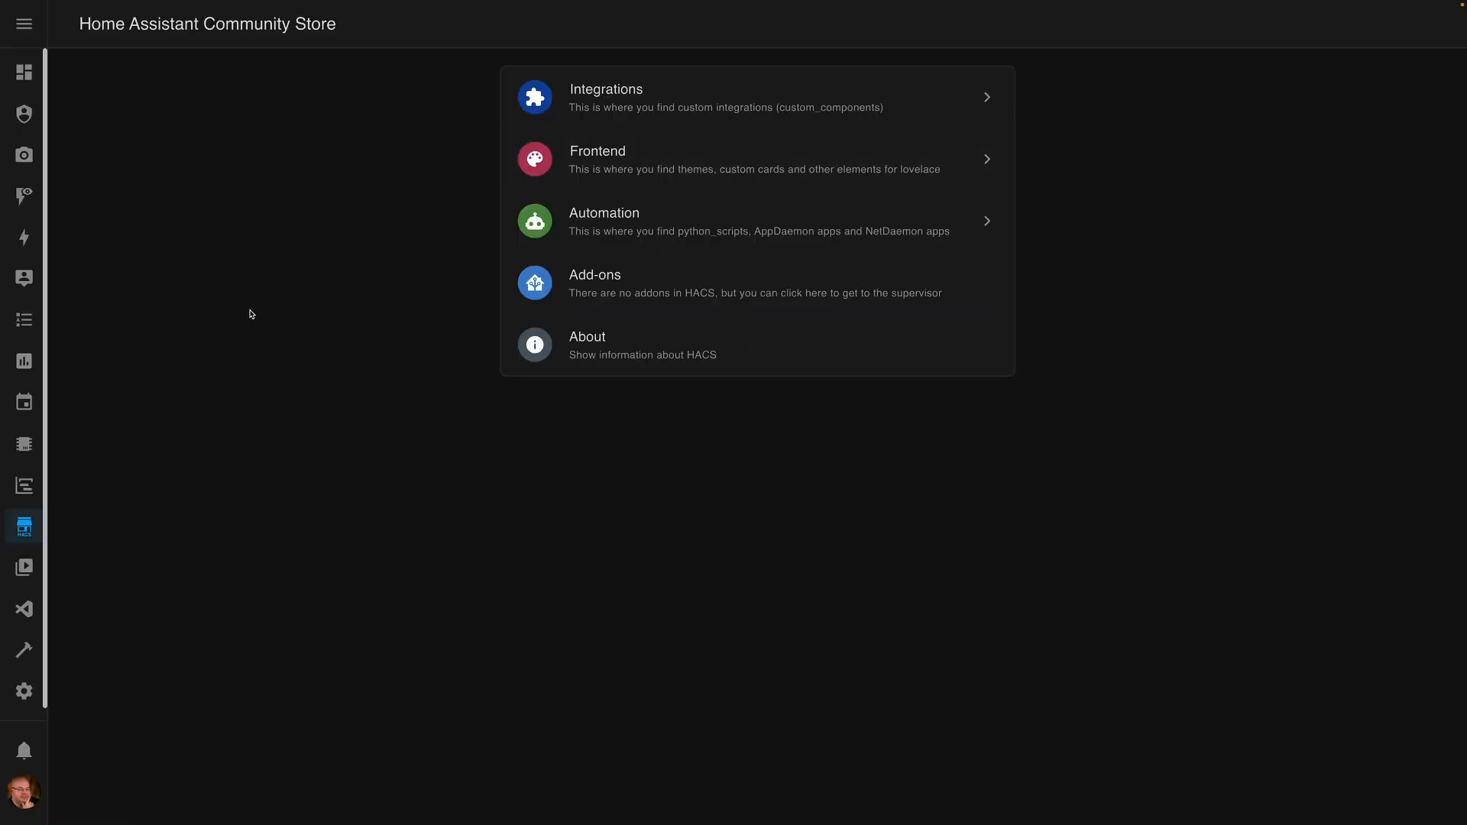
- In HACS Frontend, search the repository catalogue for 'sak', then close the empty search
left_click(676, 172)
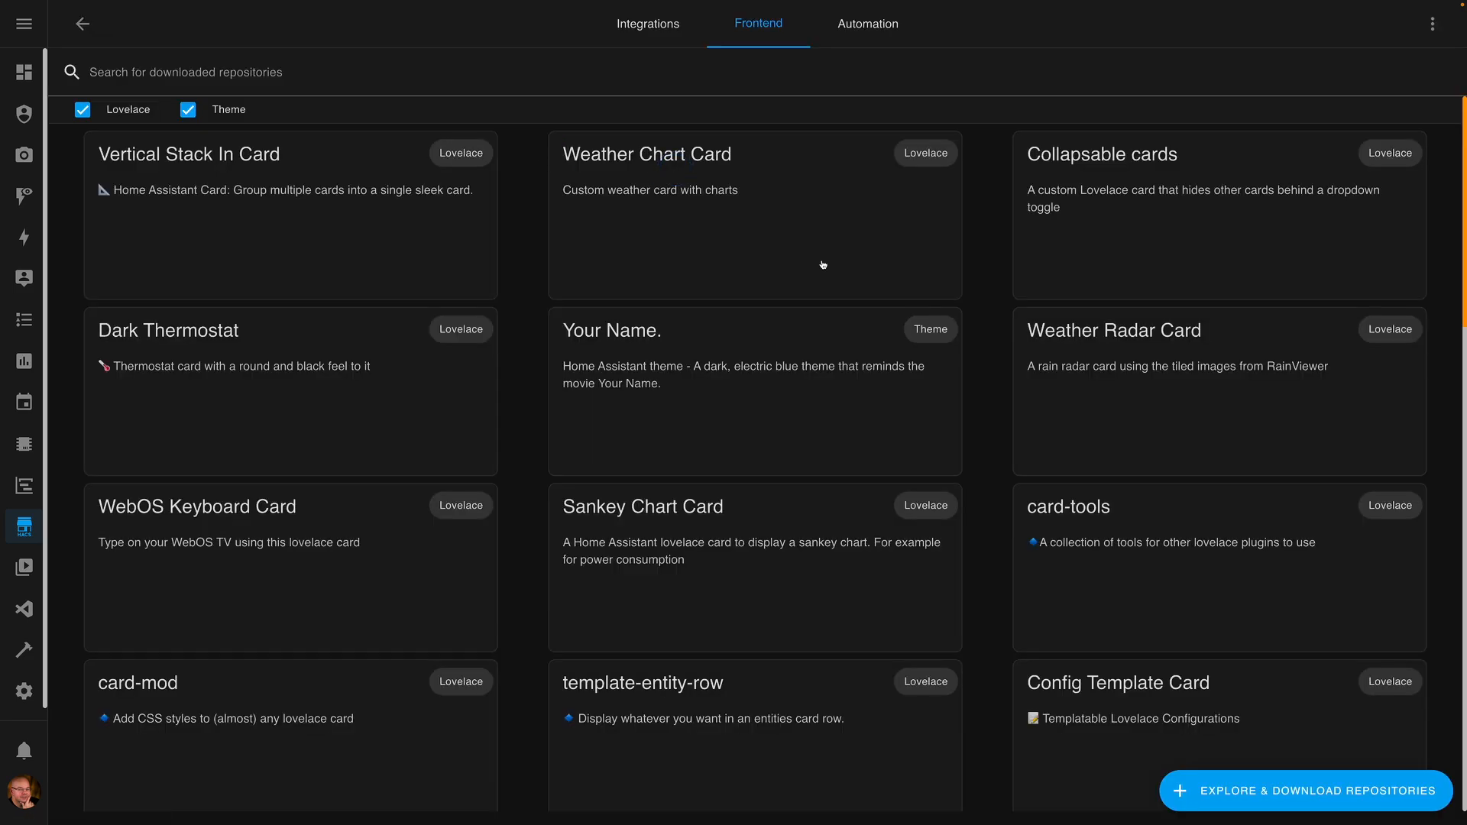
left_click(1257, 794)
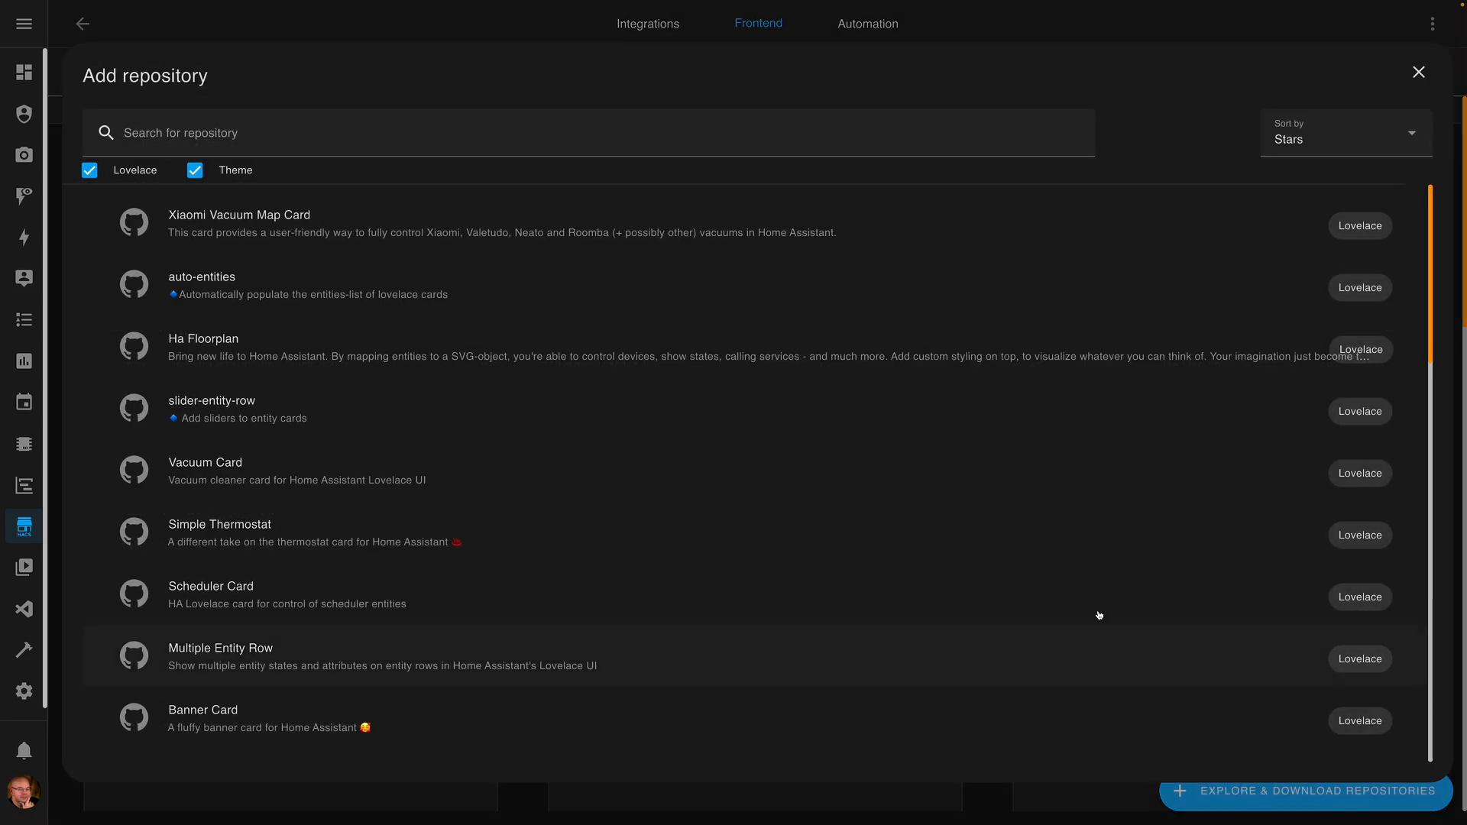
left_click(426, 139)
type("san")
type("k")
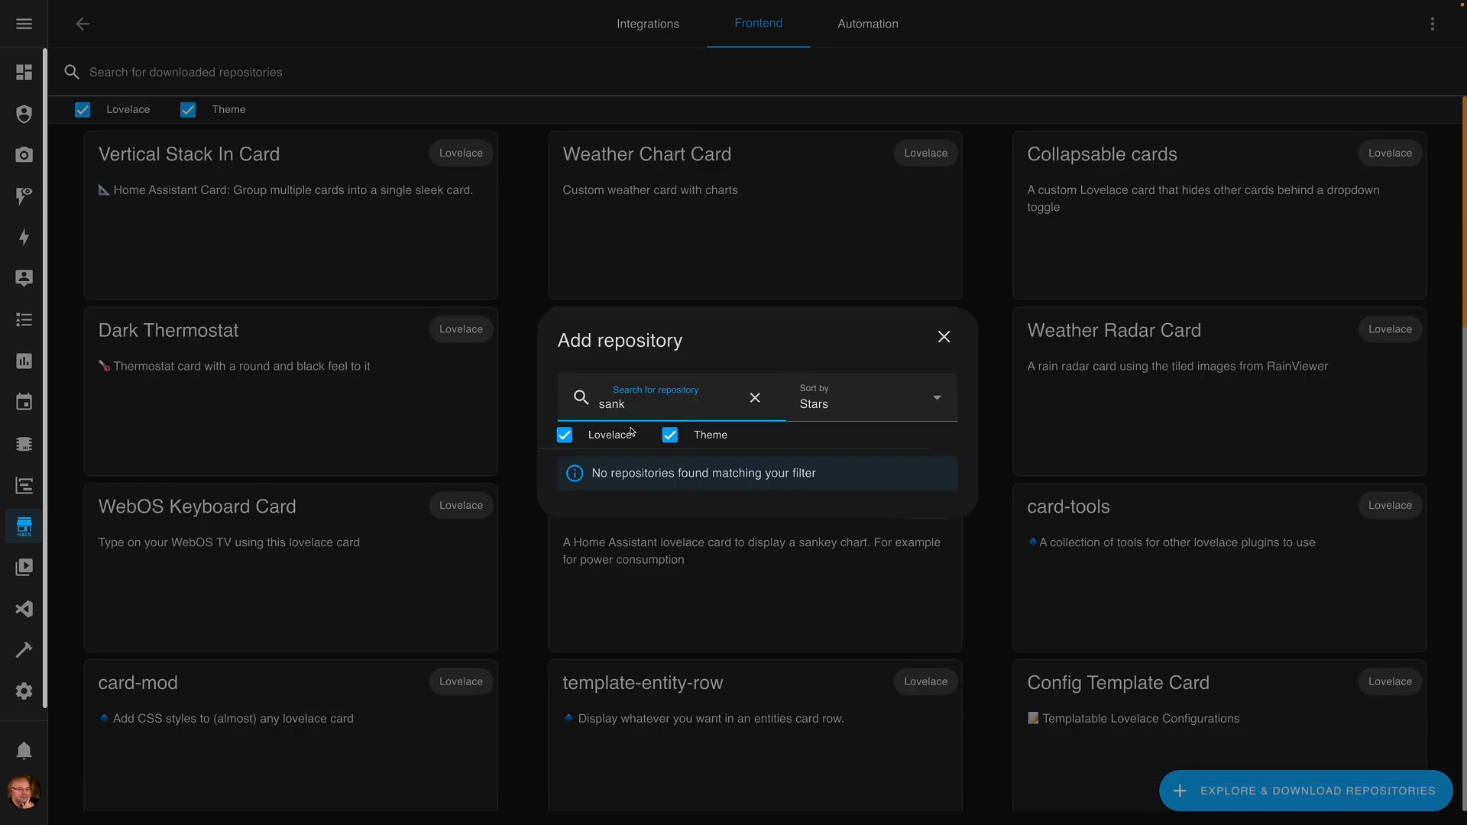
left_click(942, 337)
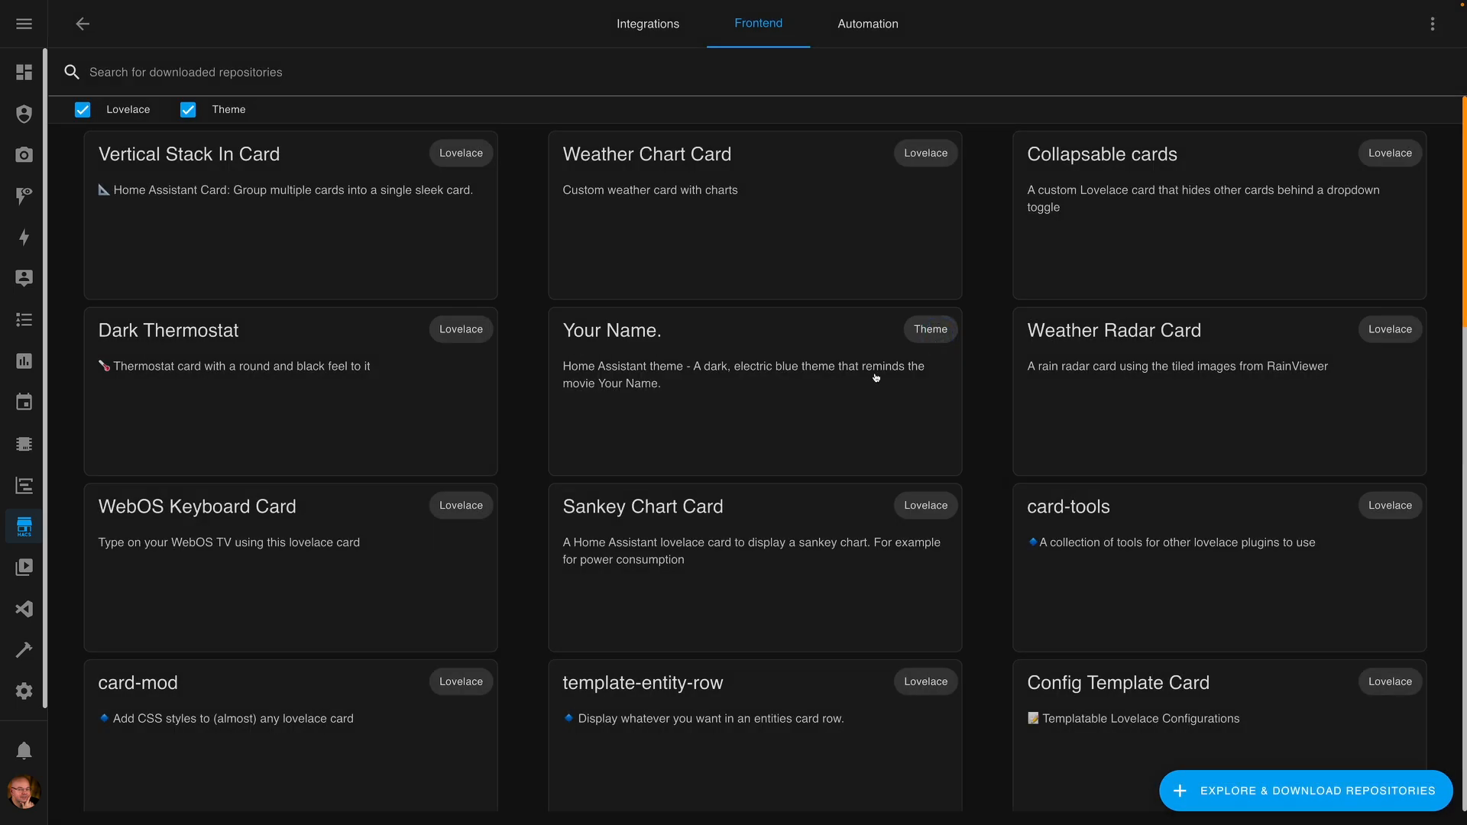
- Open the Sankey Chart Card repository page and look over its Options table
left_click(672, 156)
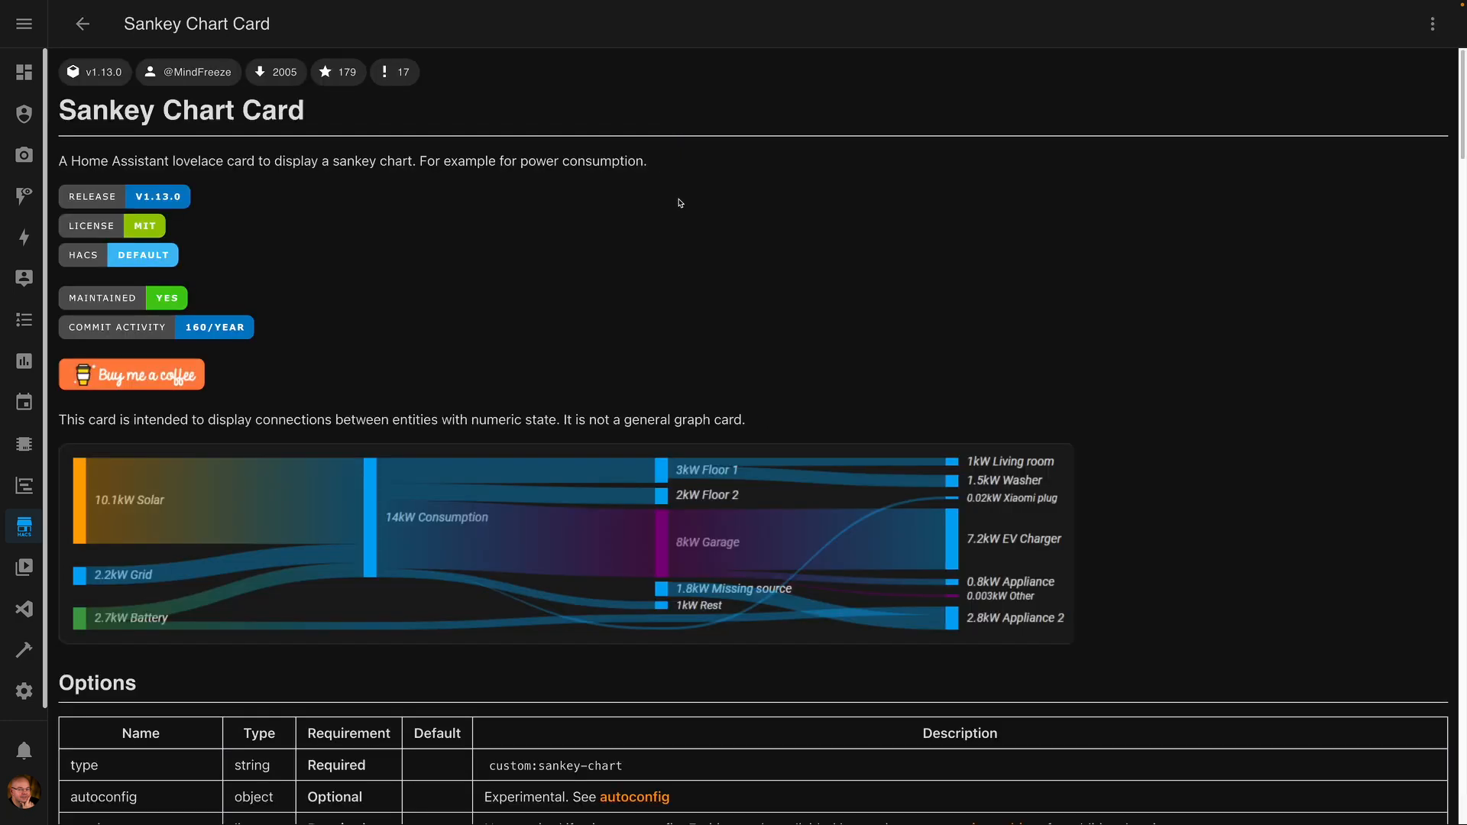
scroll(752, 436, "down", 6)
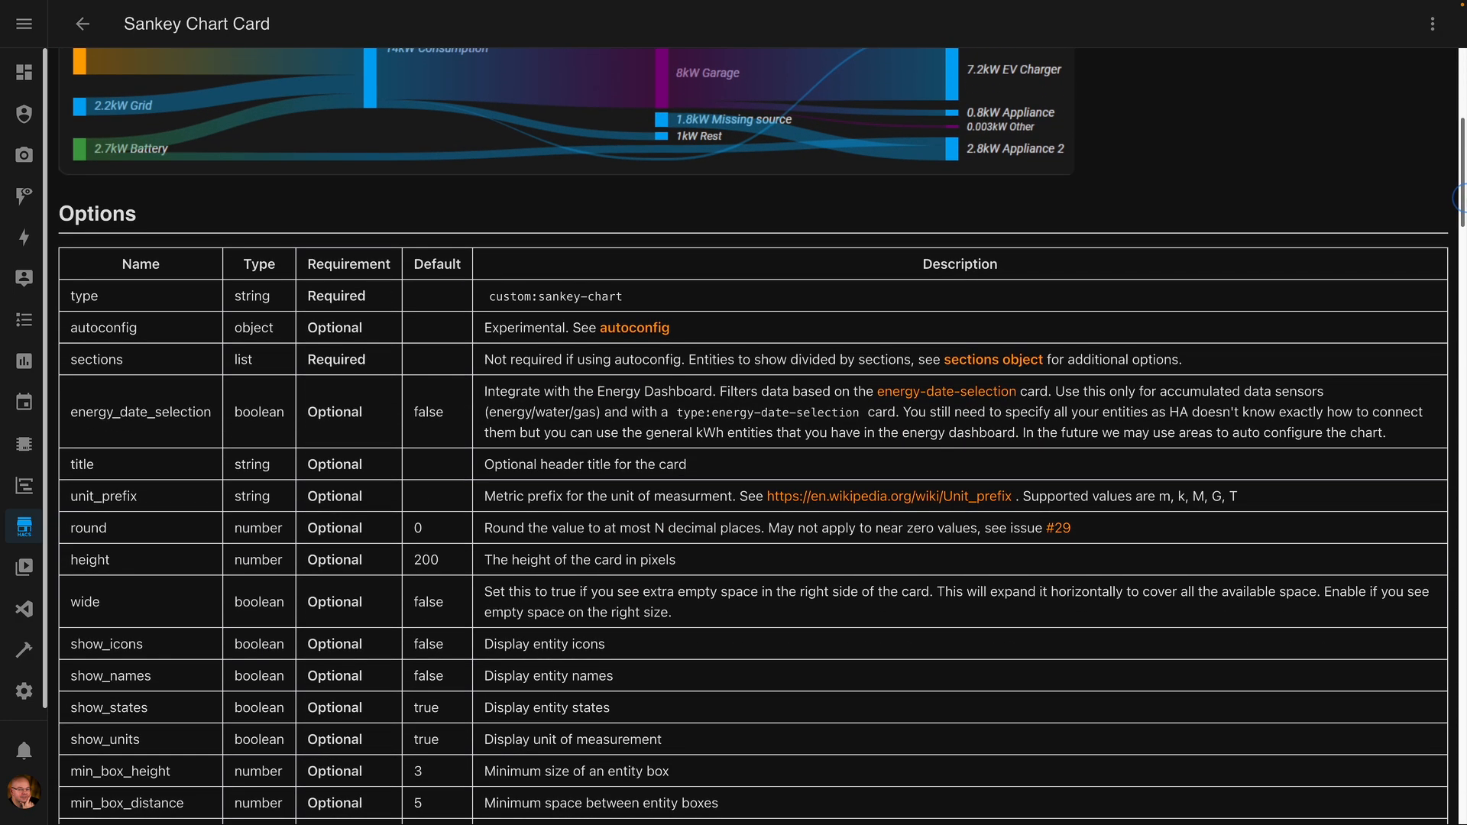
scroll(365, 264, "up", 4)
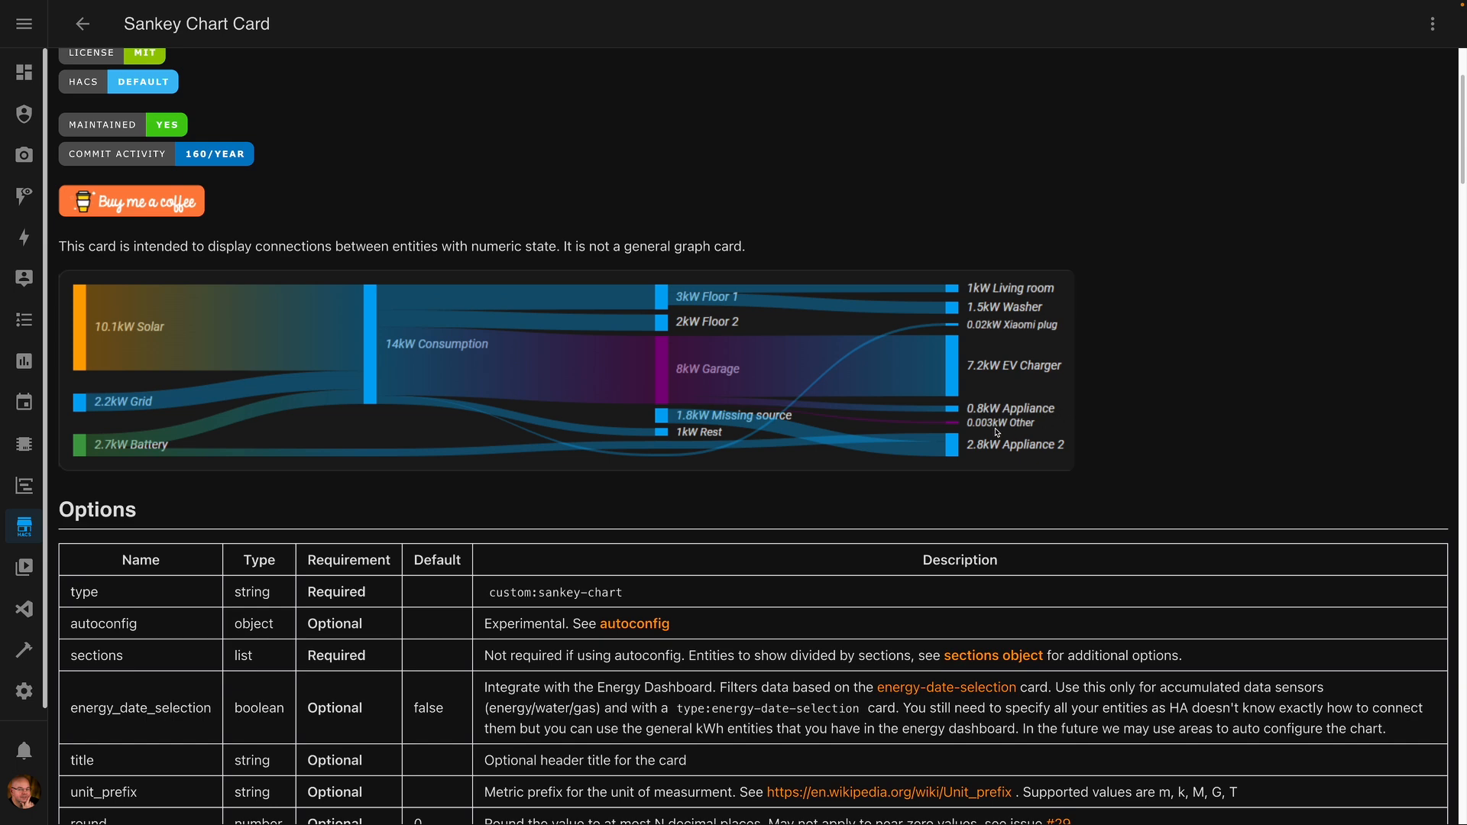
scroll(997, 433, "down", 1)
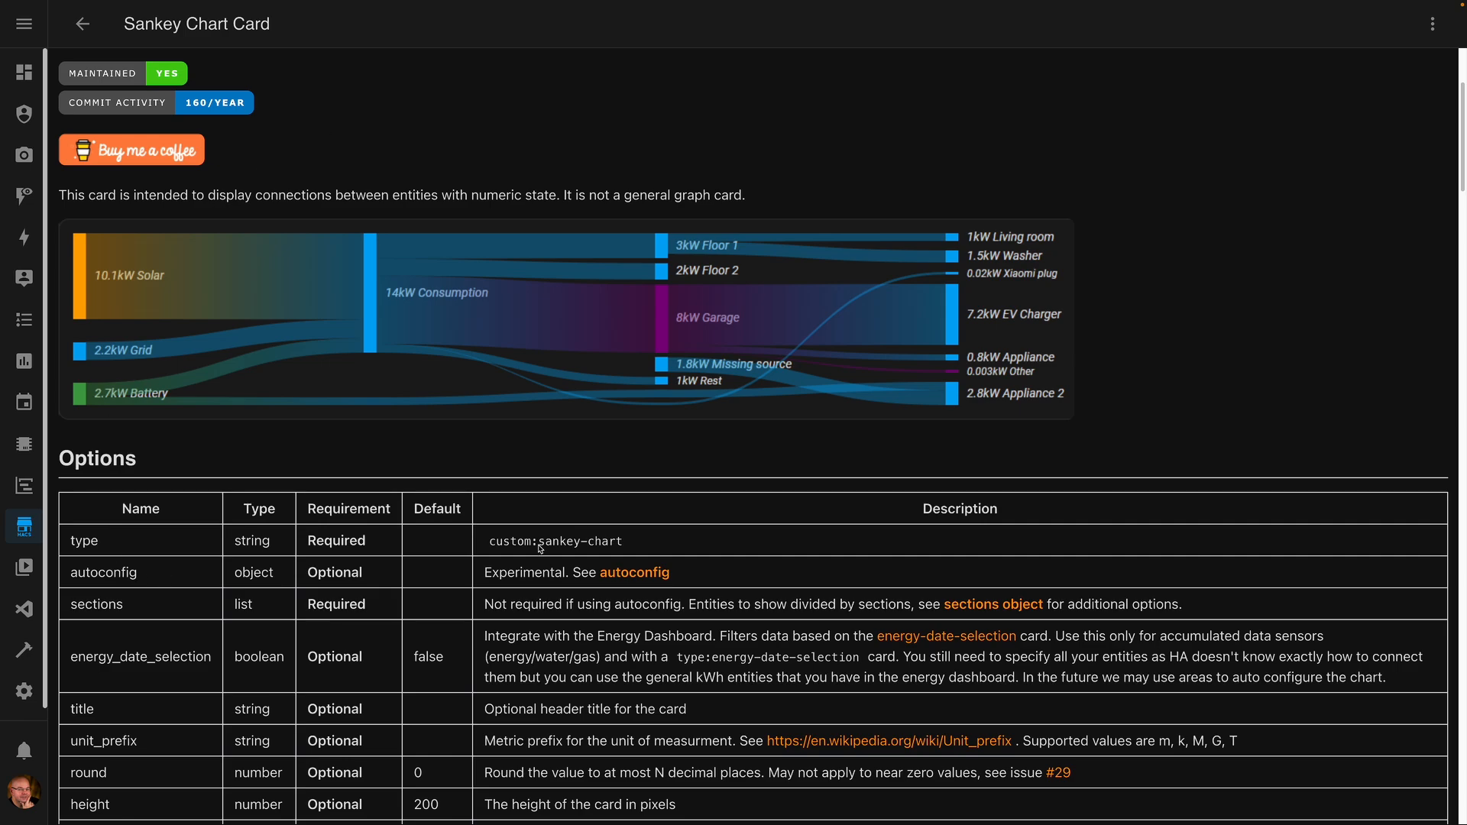
left_click_drag(1462, 118, 1465, 446)
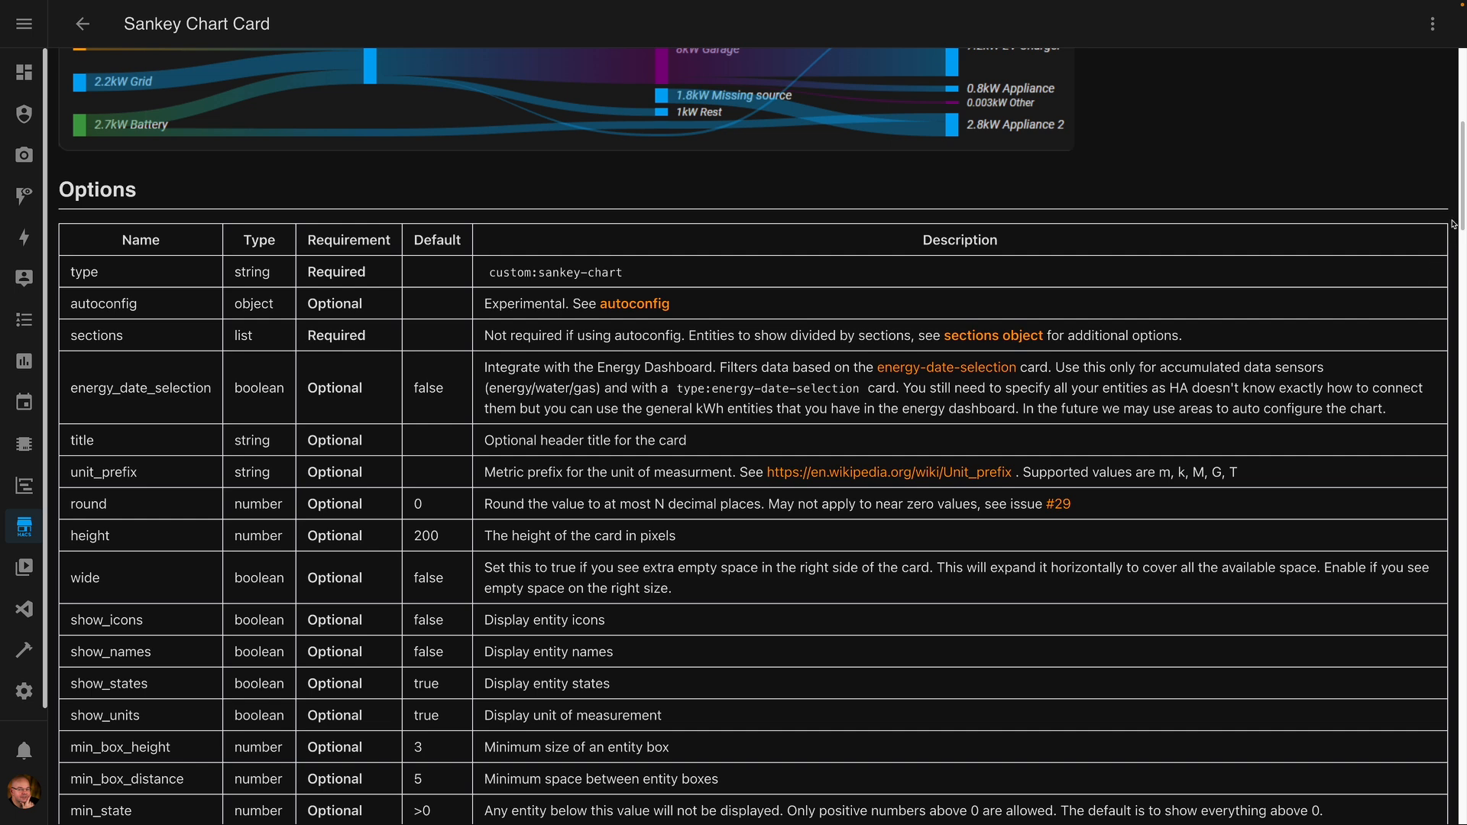
left_click_drag(1463, 199, 1463, 212)
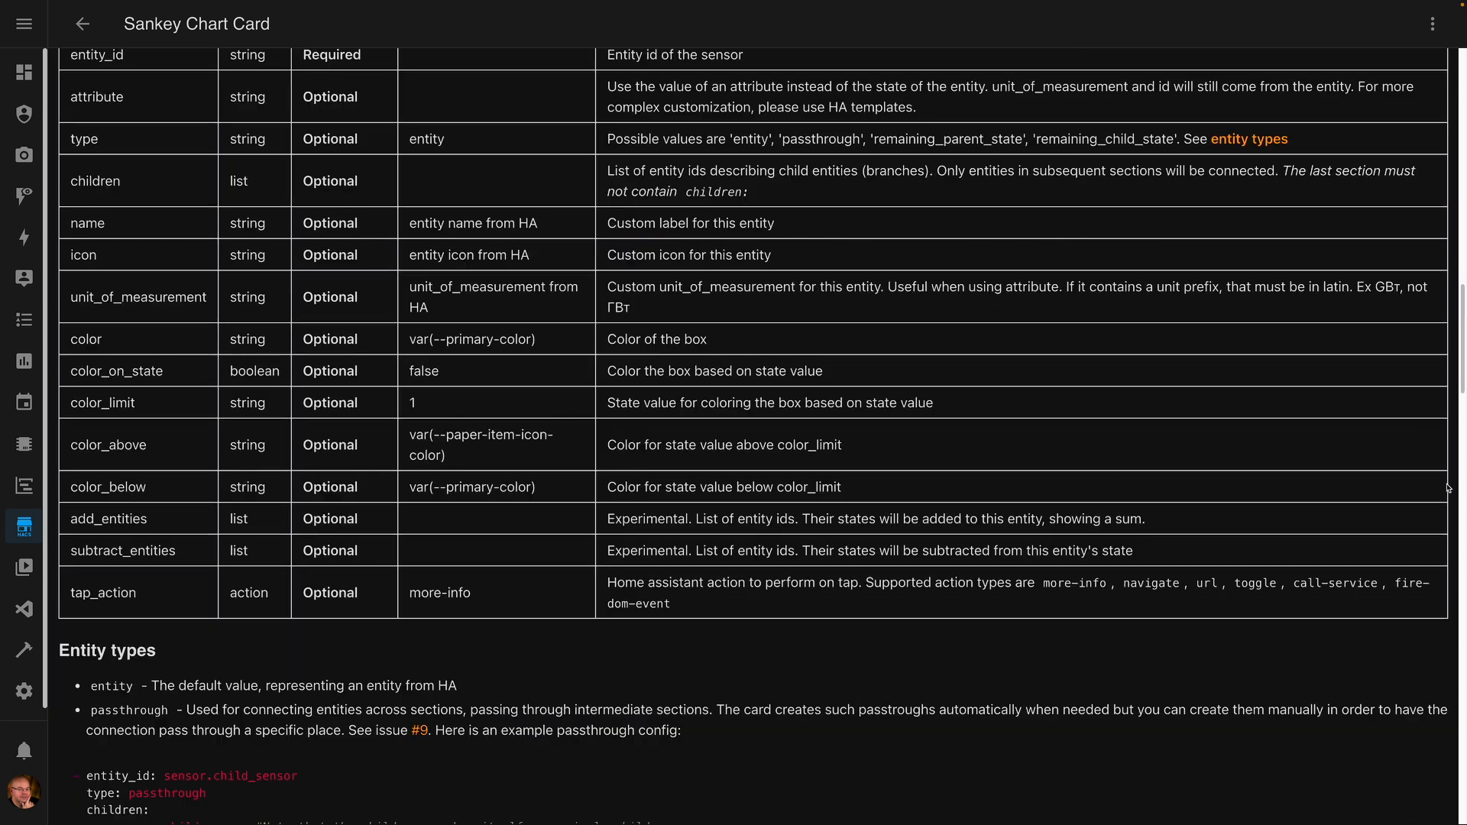
left_click_drag(1461, 351, 1455, 113)
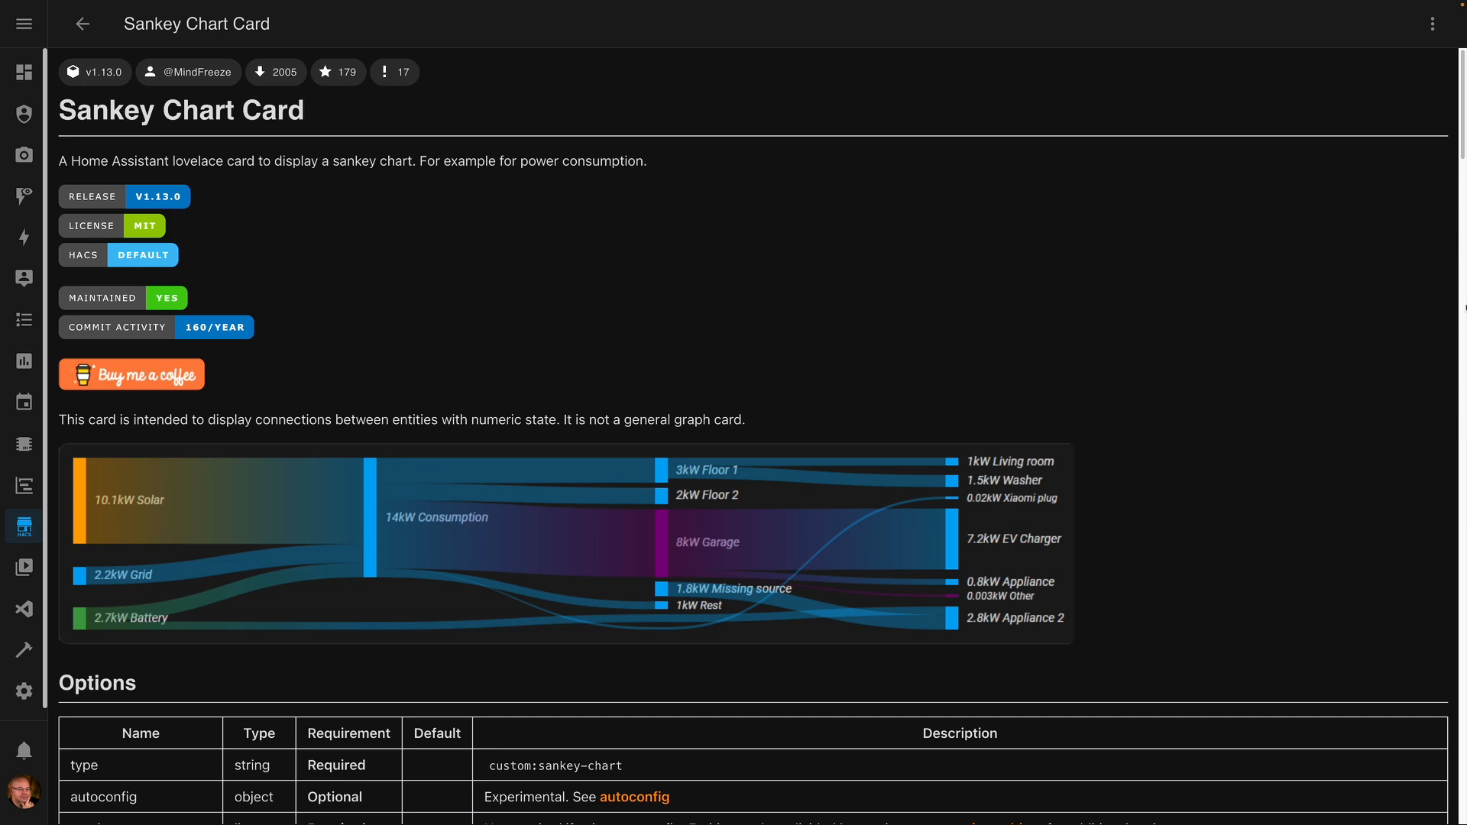
left_click_drag(1462, 103, 1414, 414)
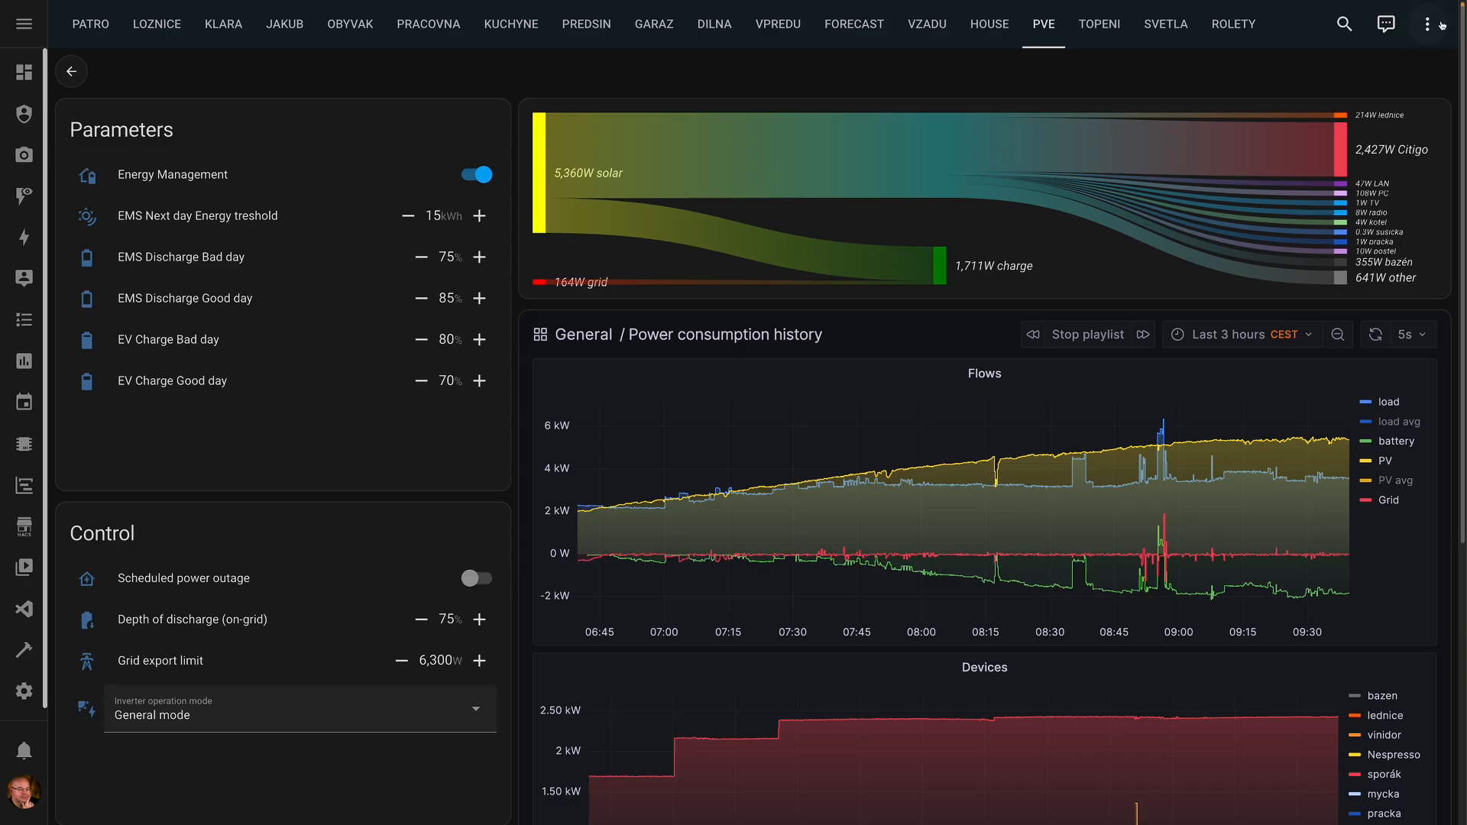
- Edit the PVE dashboard, add a Sankey Chart card, and turn off Autoconfig
left_click(1427, 24)
left_click(1370, 73)
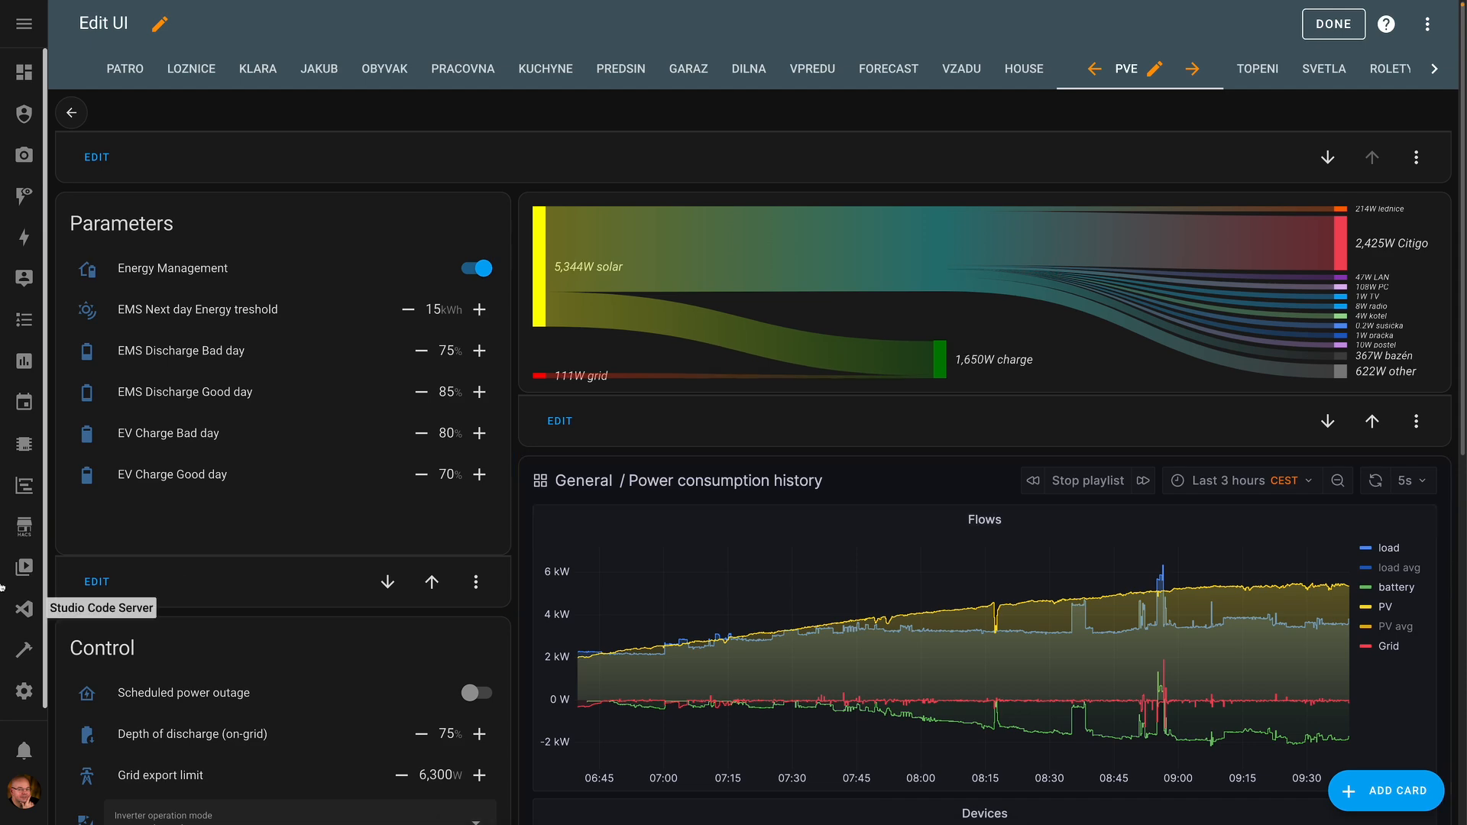
left_click(1386, 791)
left_click(540, 131)
type("sa")
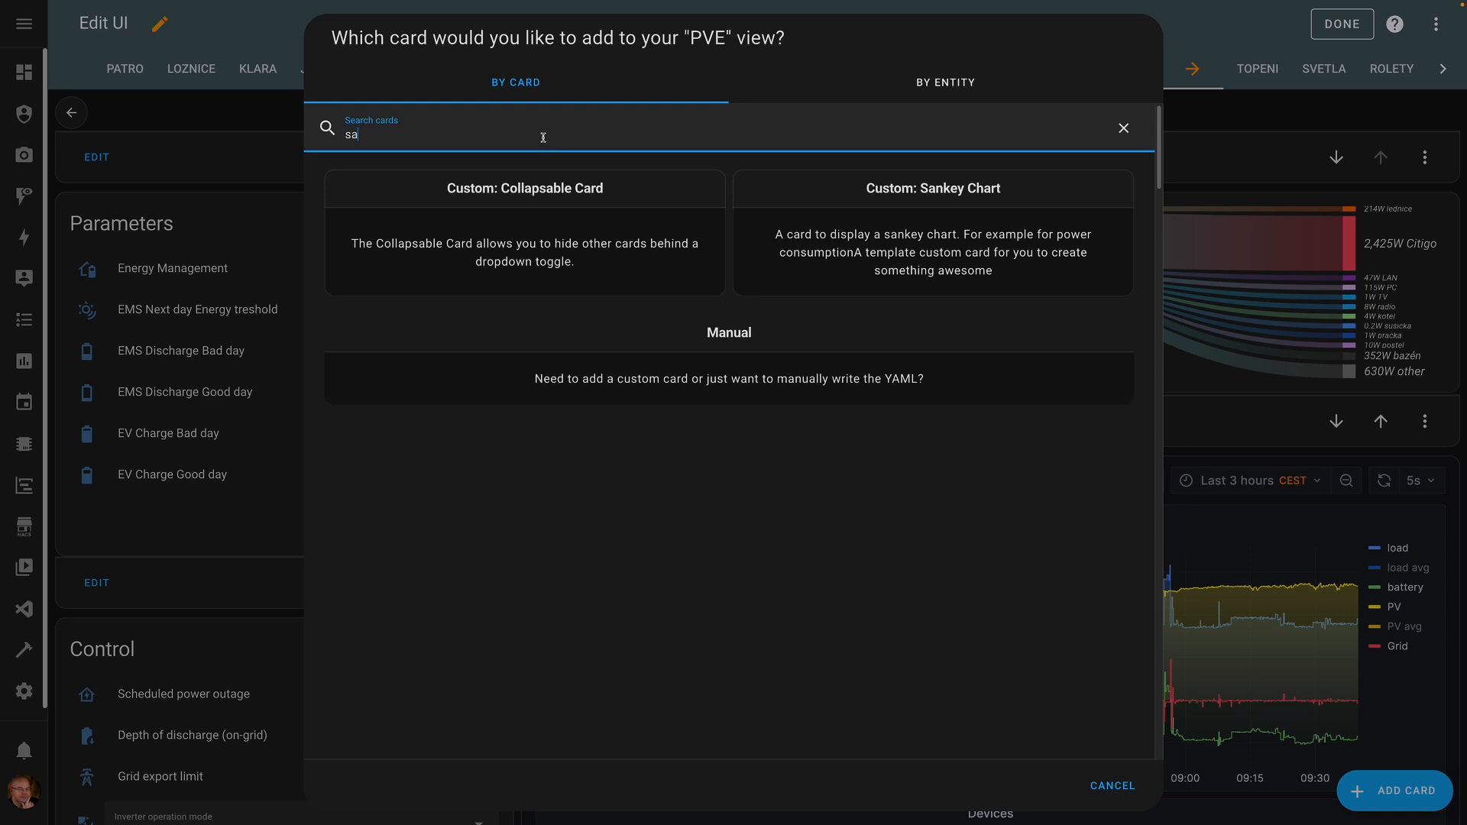
left_click(940, 201)
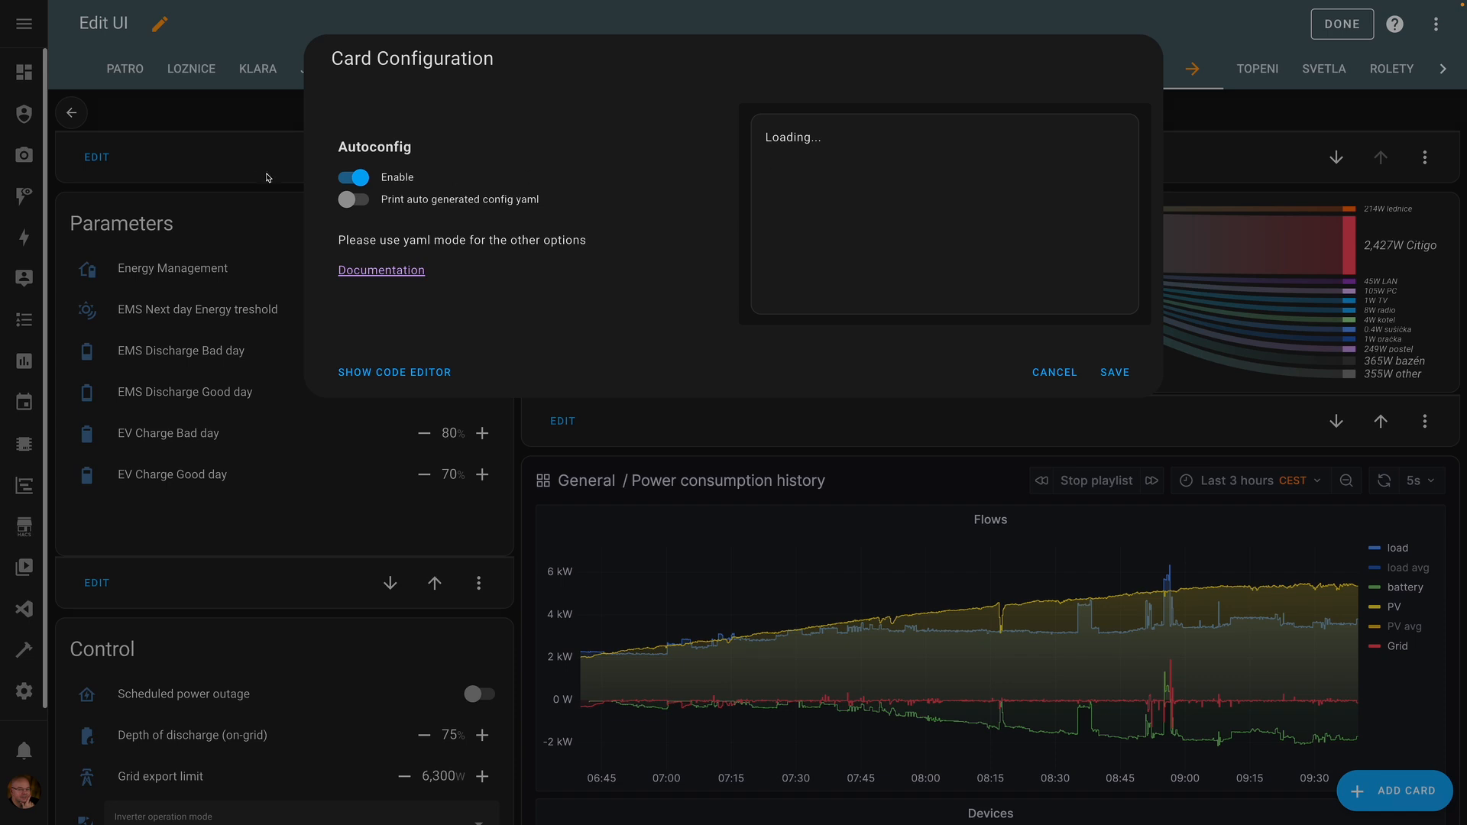
left_click(344, 178)
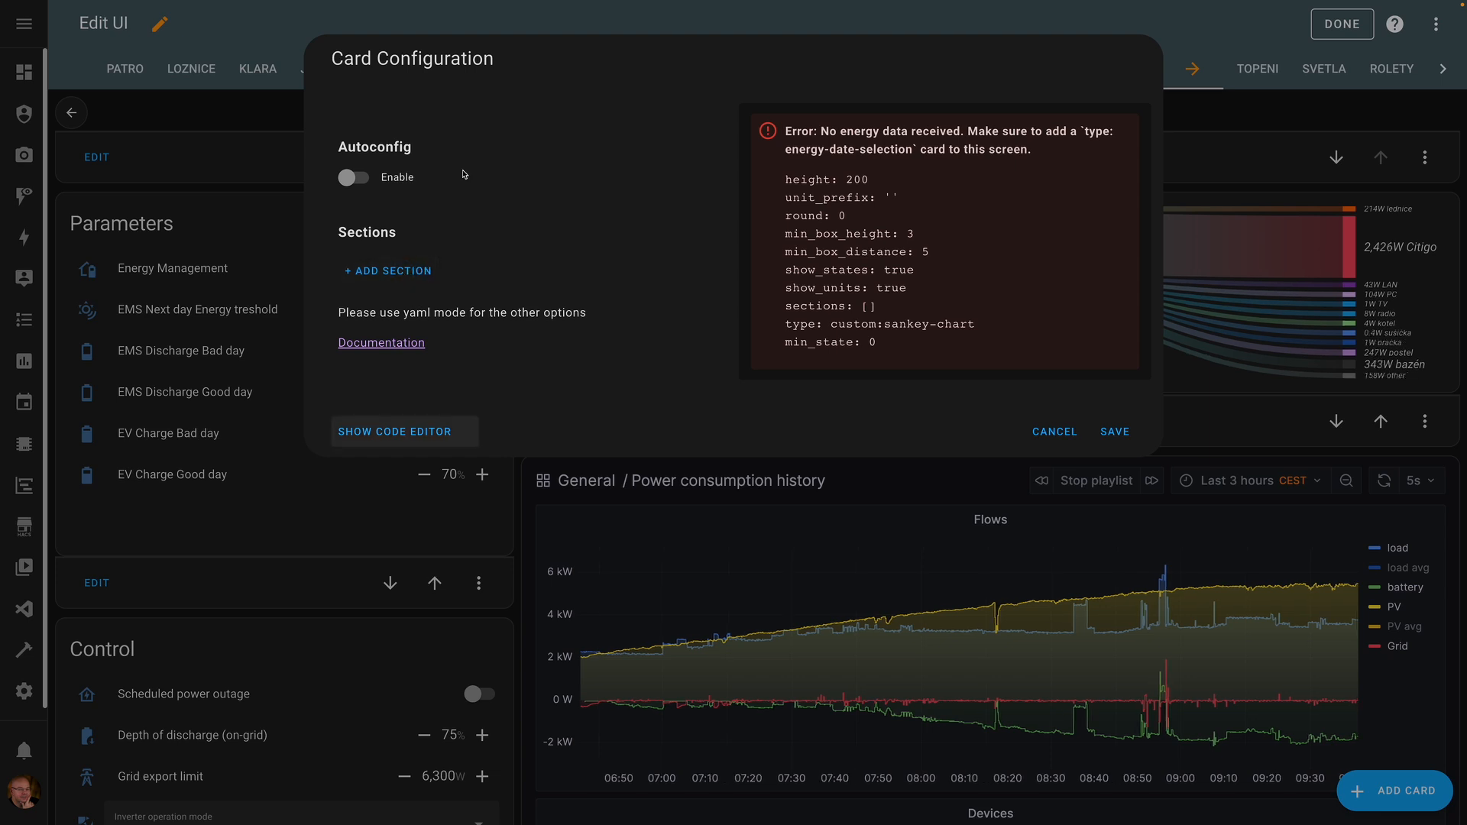
- Paste a sections block with sensor.pv_power into the card's YAML
left_click(422, 431)
left_click(411, 149)
type("sections:   - entities:       - entity_id: sensor.pv_power")
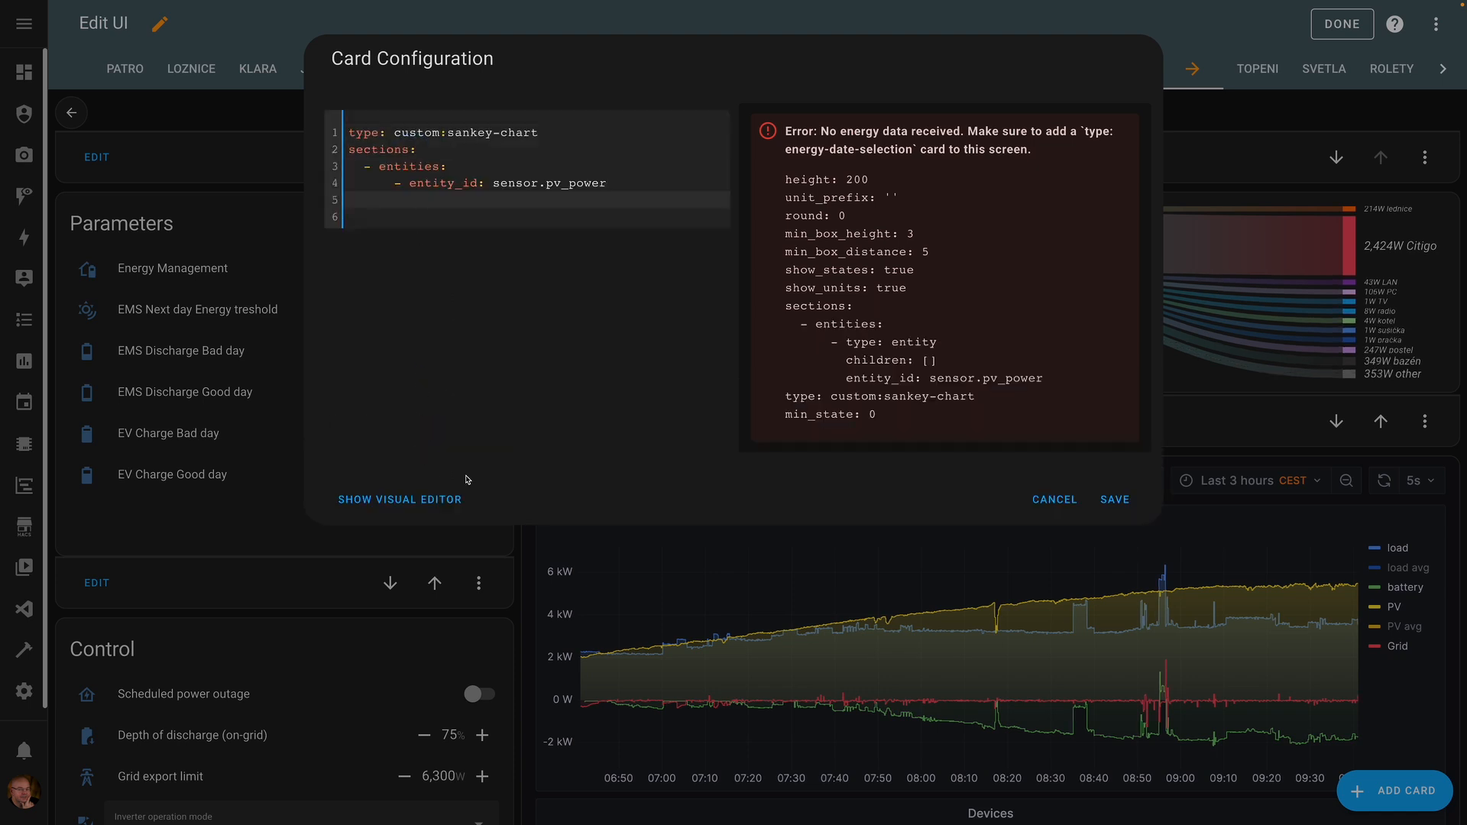
left_click(440, 500)
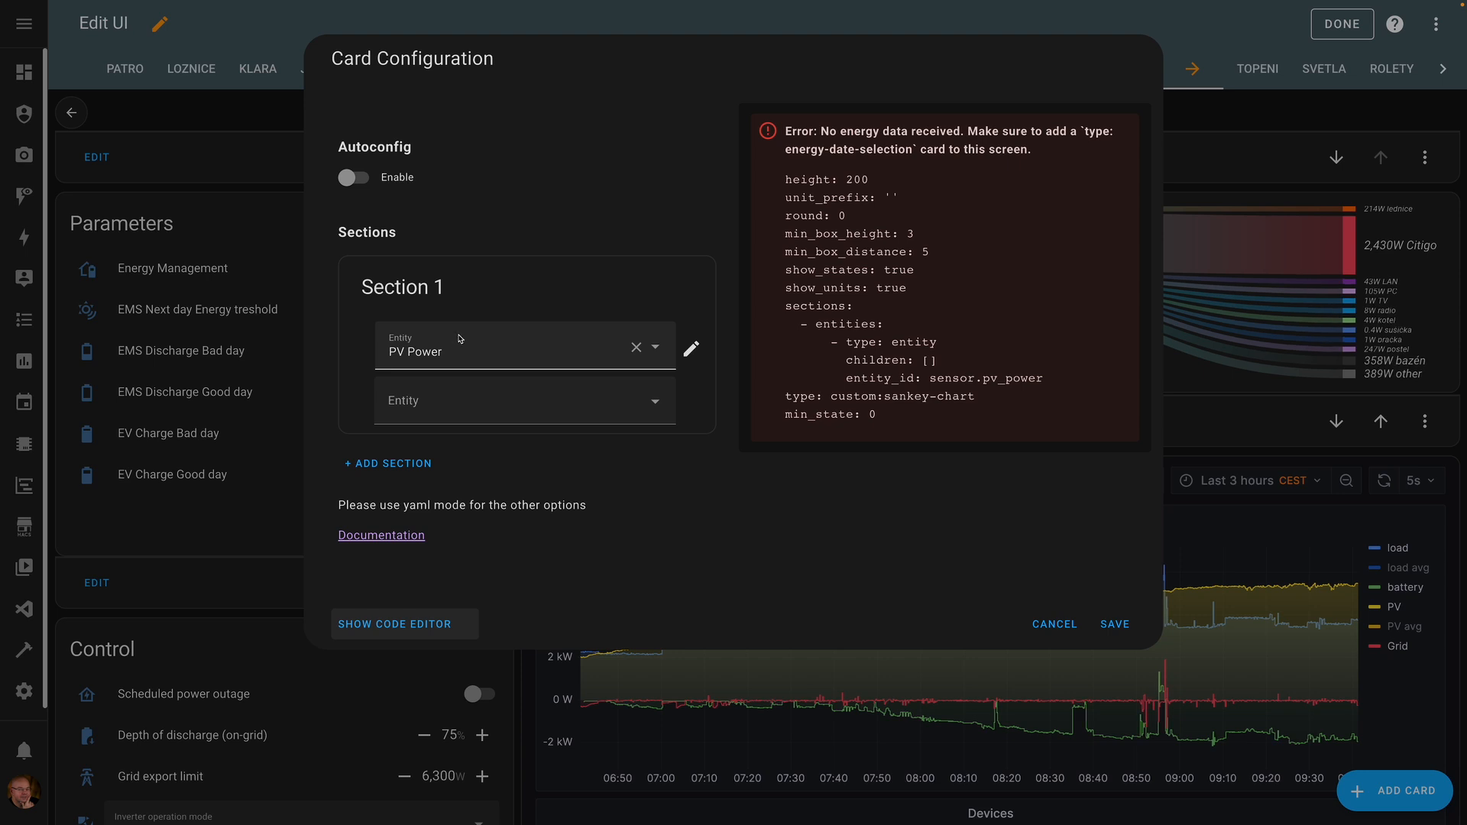
- Add battery_discharge_power and grid_export_power as Section 1's second and third entities
left_click(431, 400)
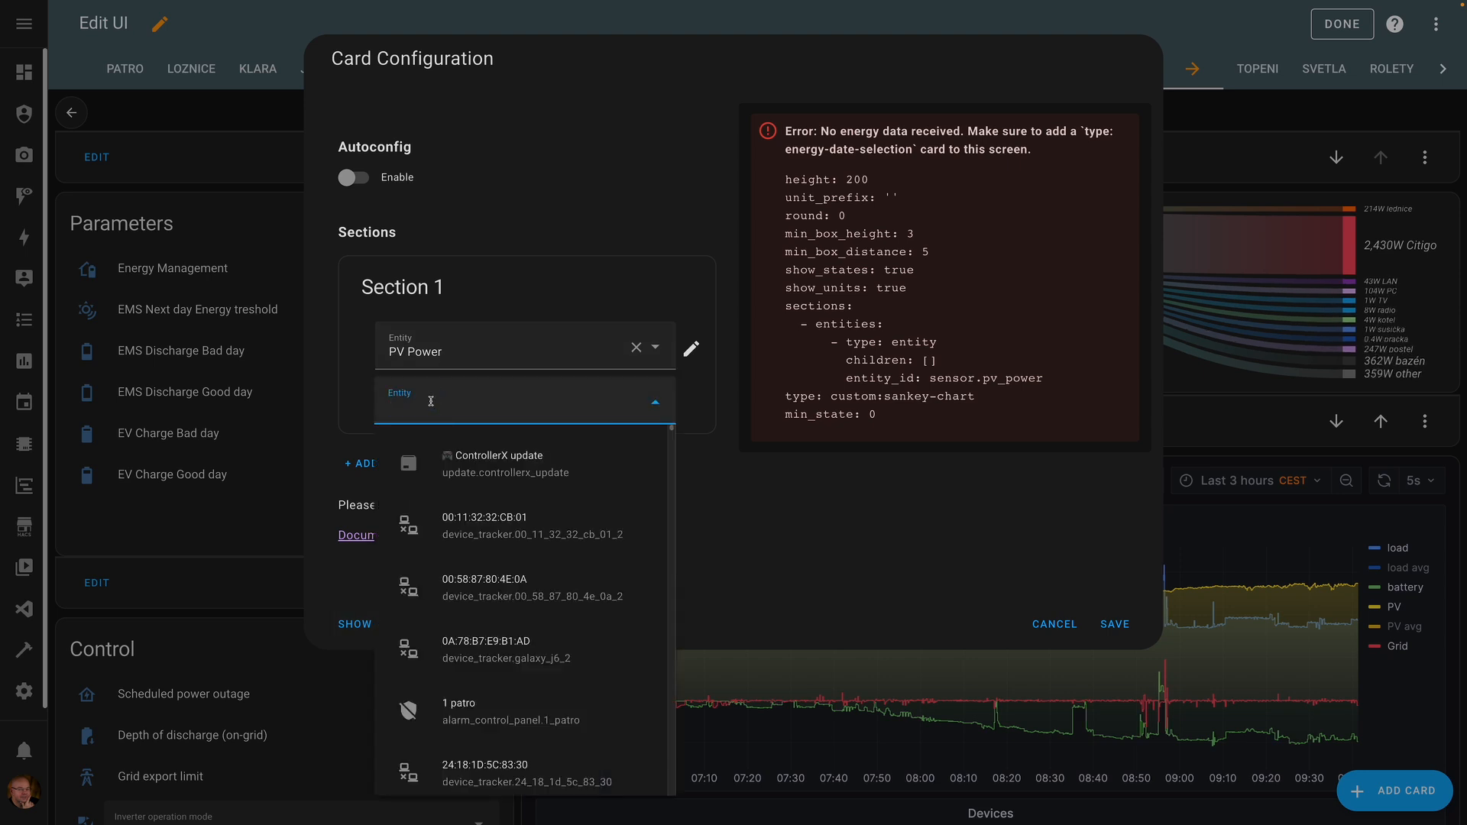
type("battery_di")
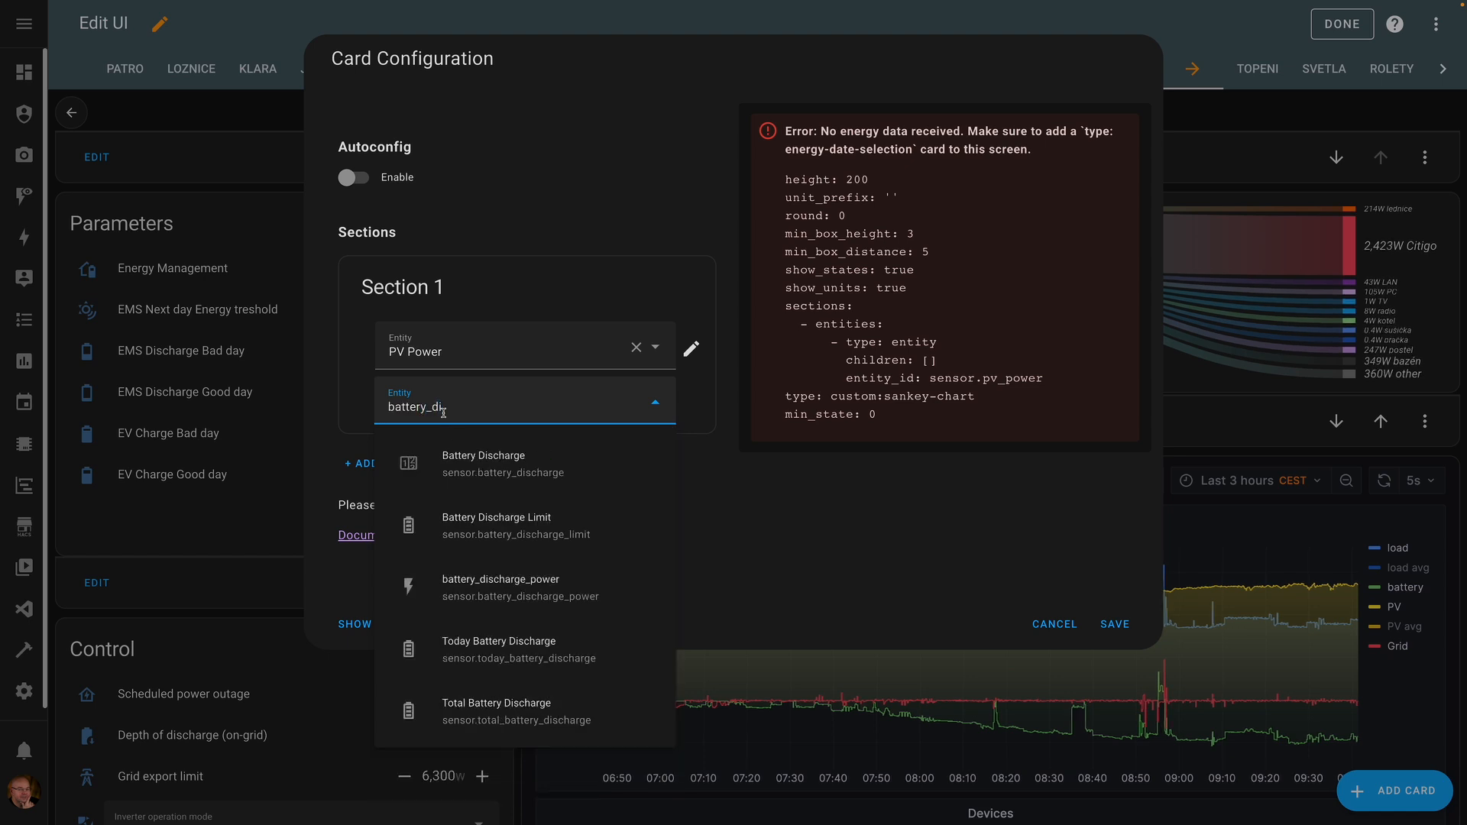
left_click(493, 590)
left_click(448, 466)
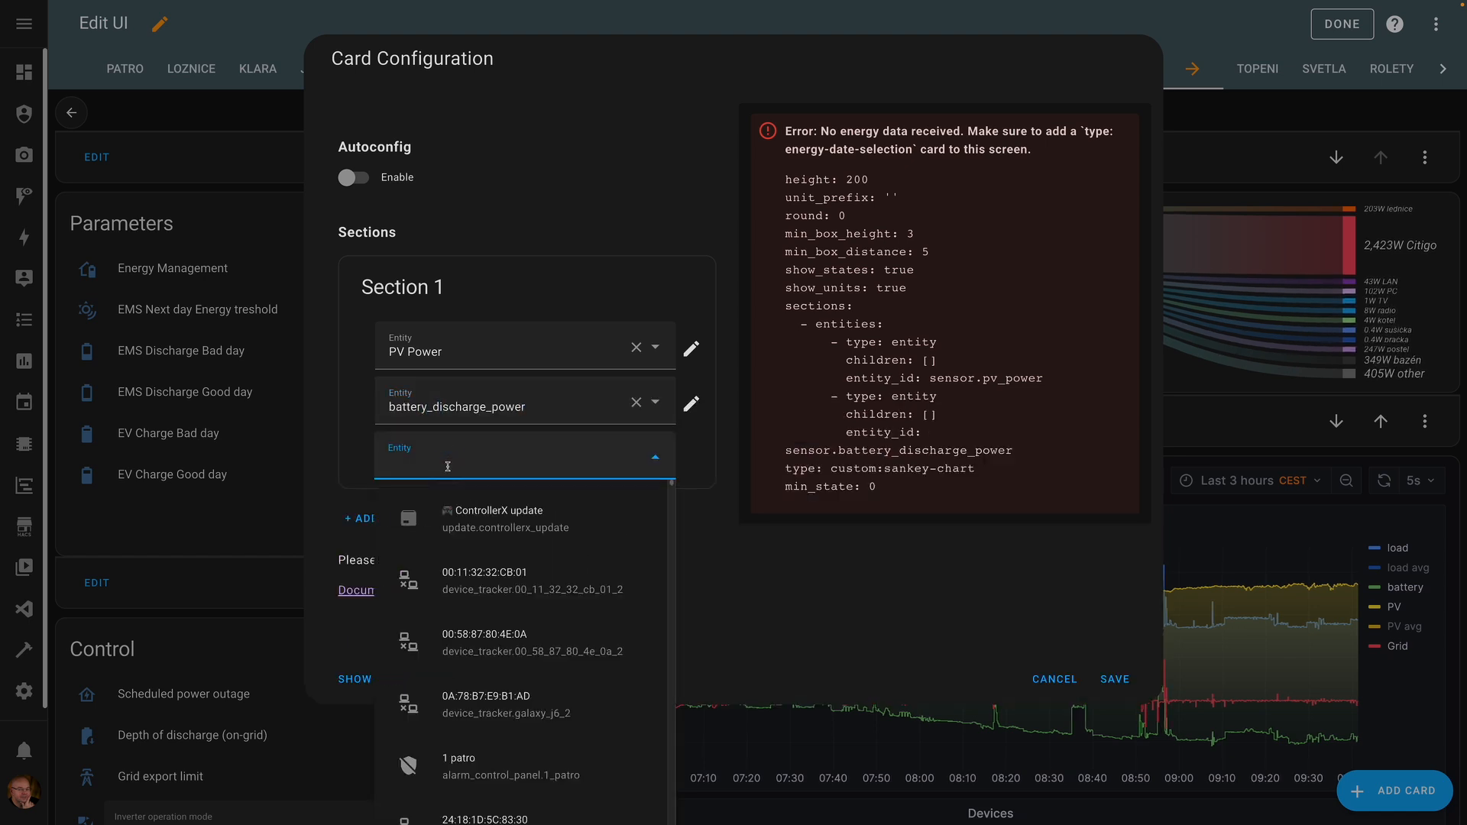
type("grid_export_power")
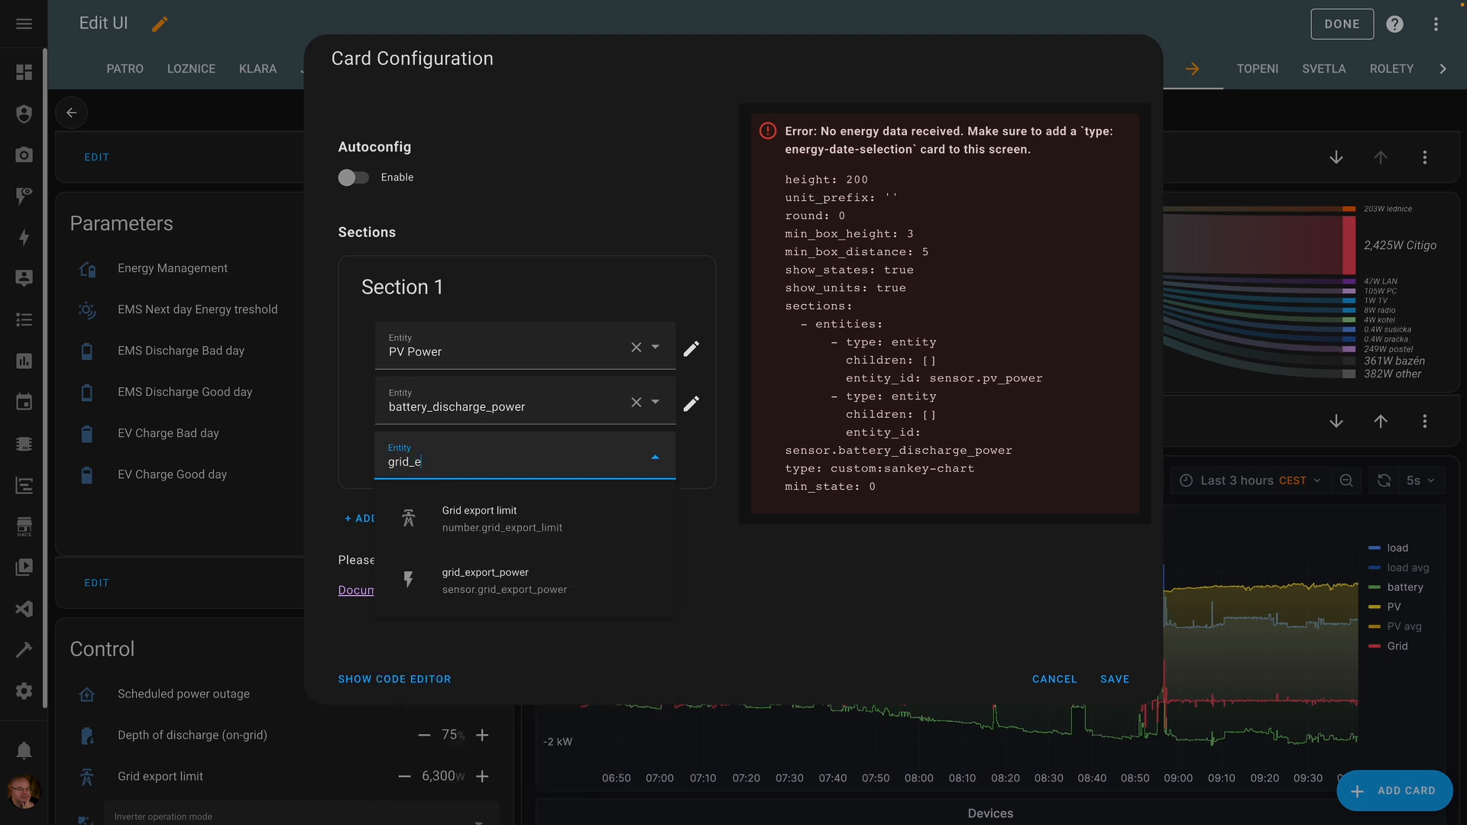
left_click(517, 522)
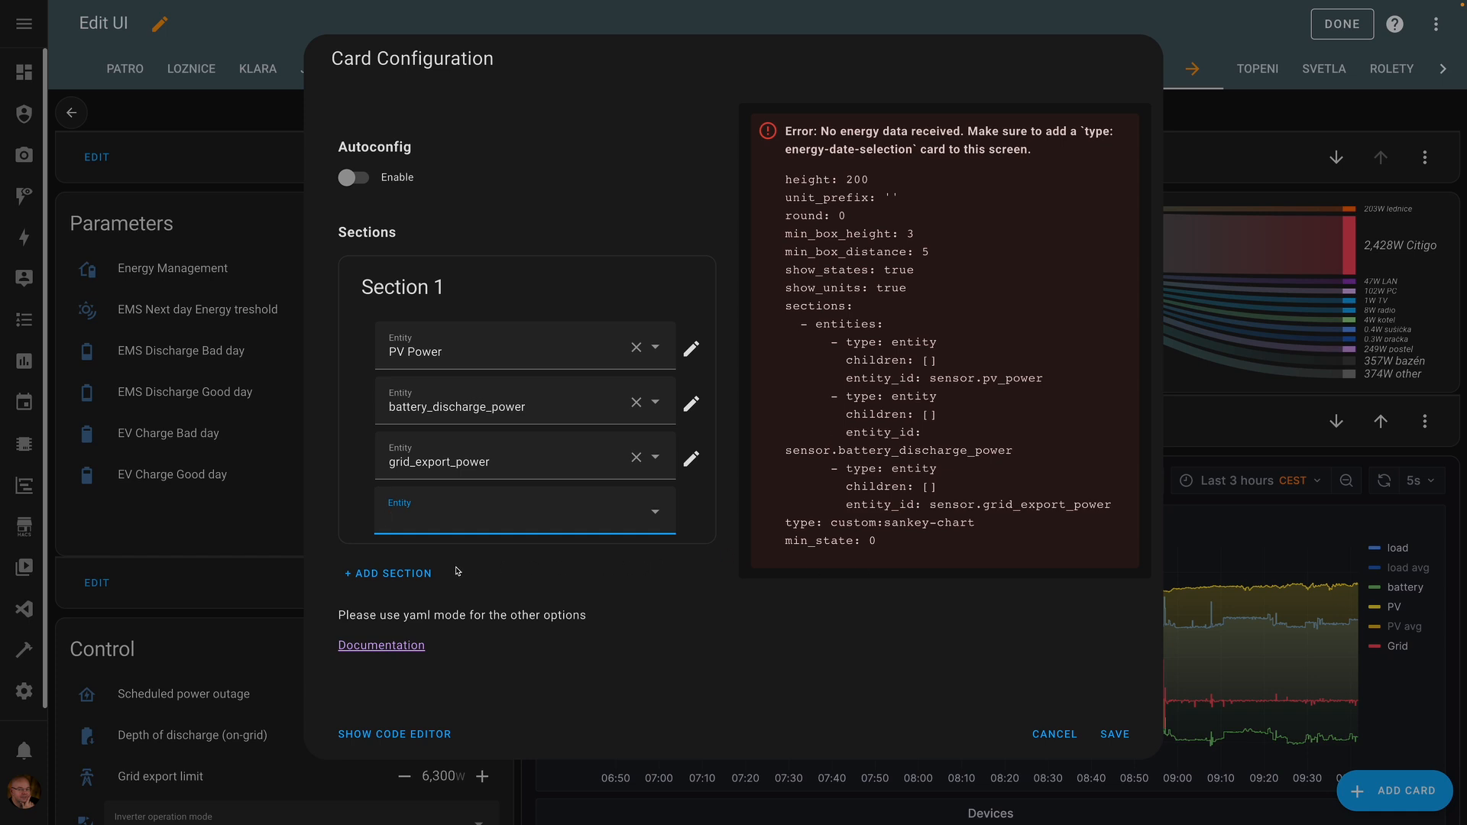
left_click(405, 575)
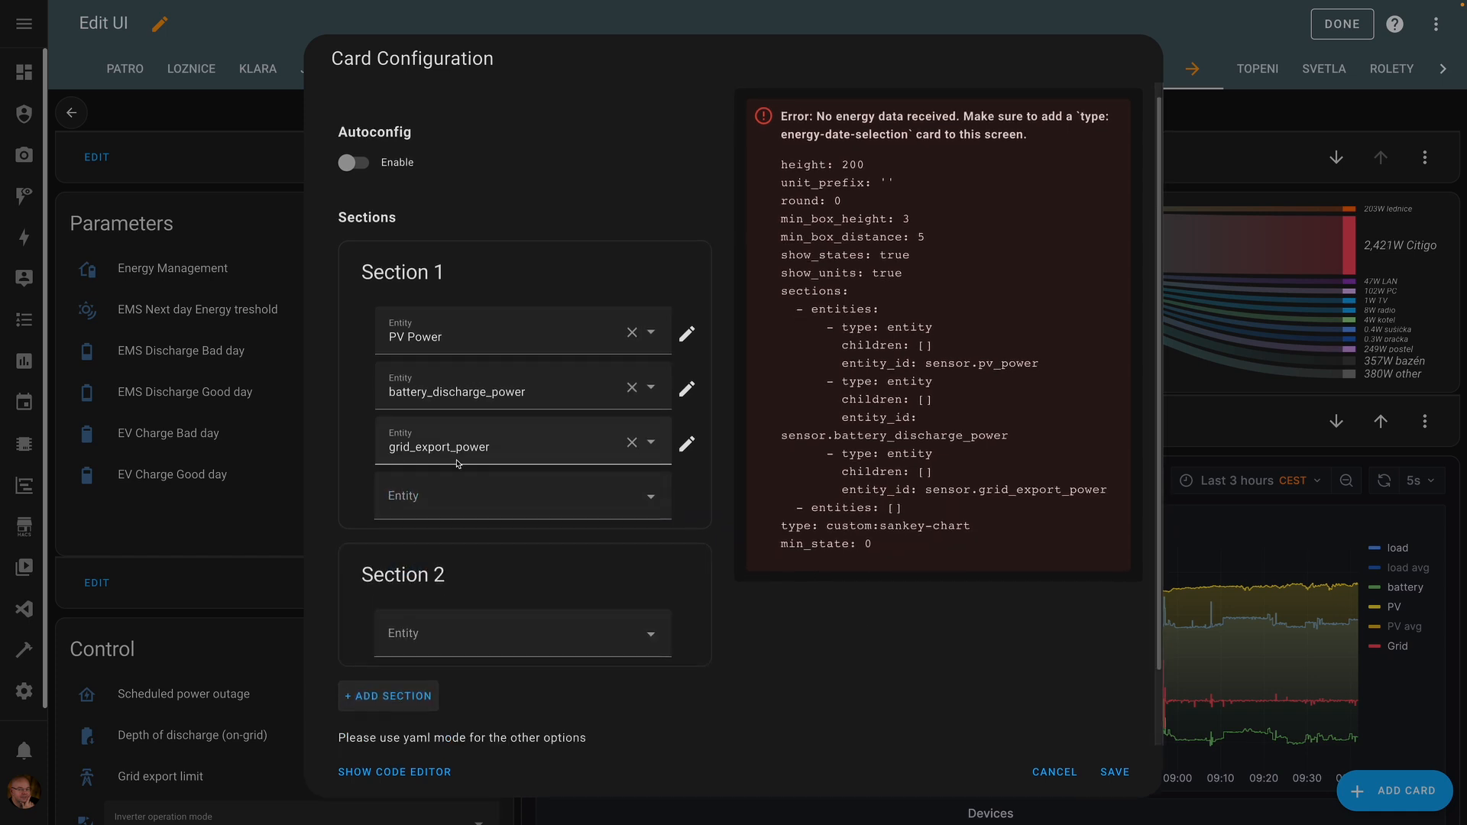
- Fill Section 2 with House Consumption, battery_charge_power and grid_export_power
left_click(424, 618)
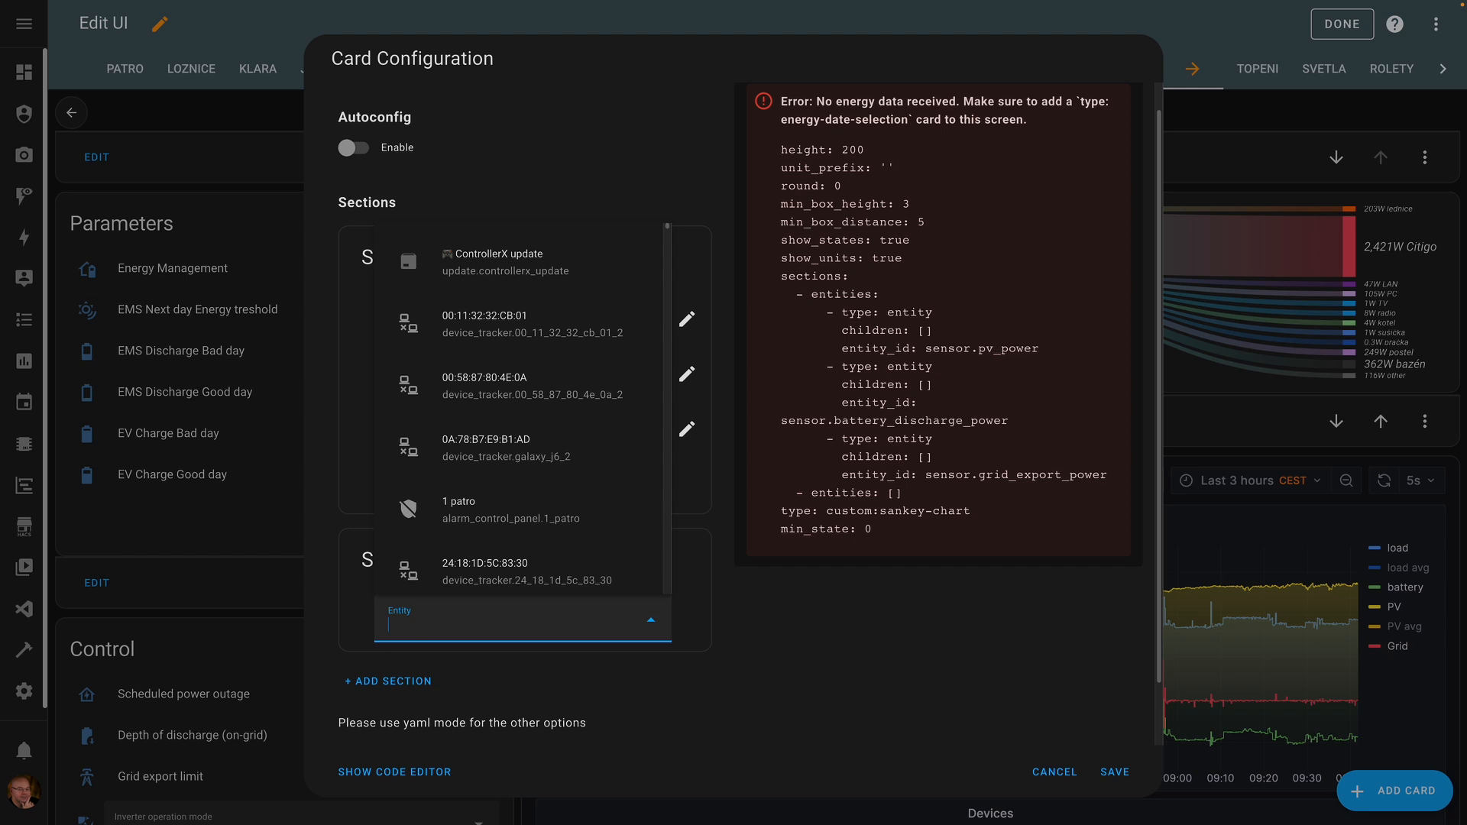
type("house")
left_click(523, 501)
type("battery_charge")
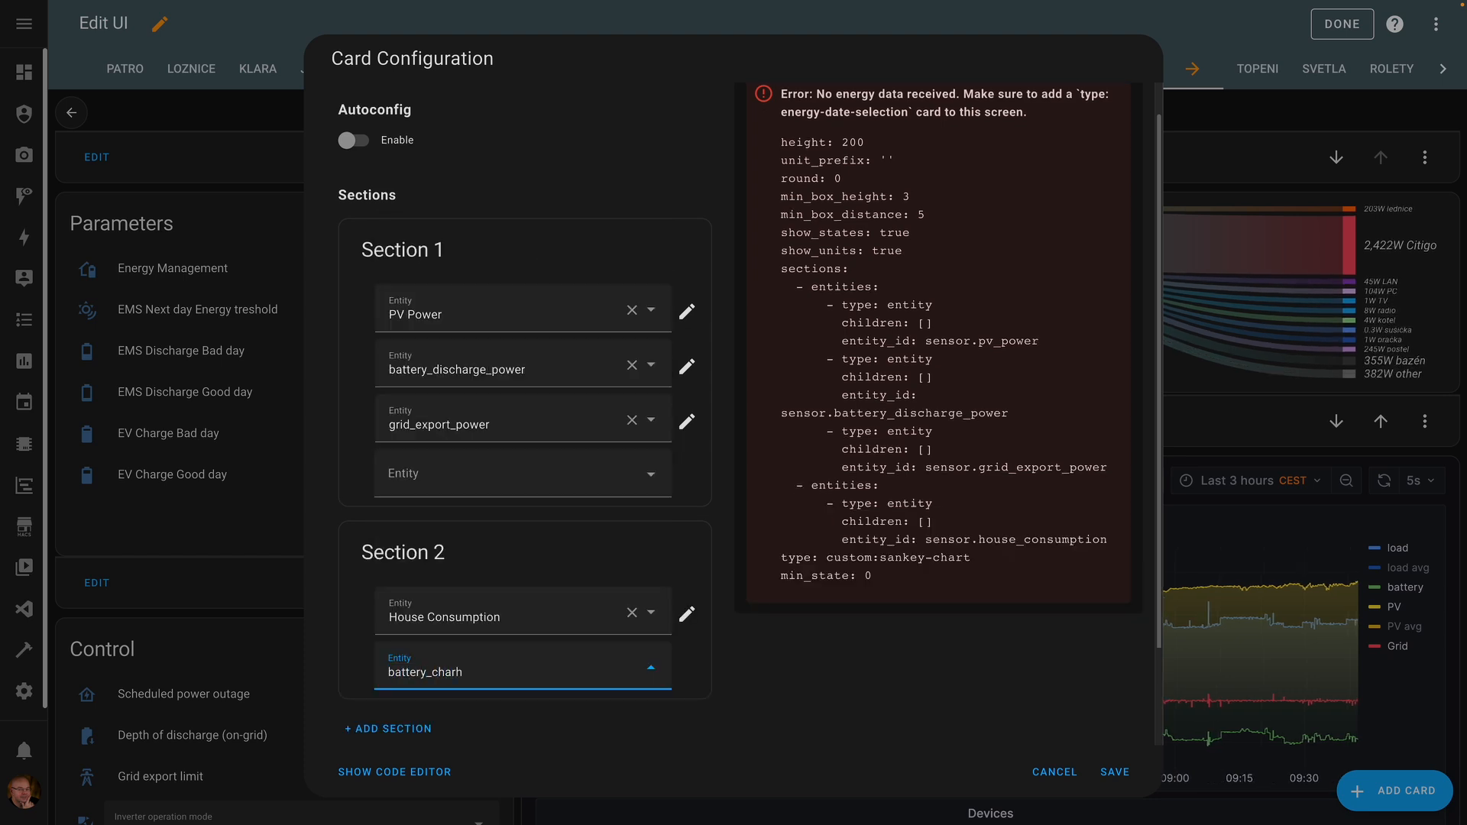
type("_po")
left_click(489, 608)
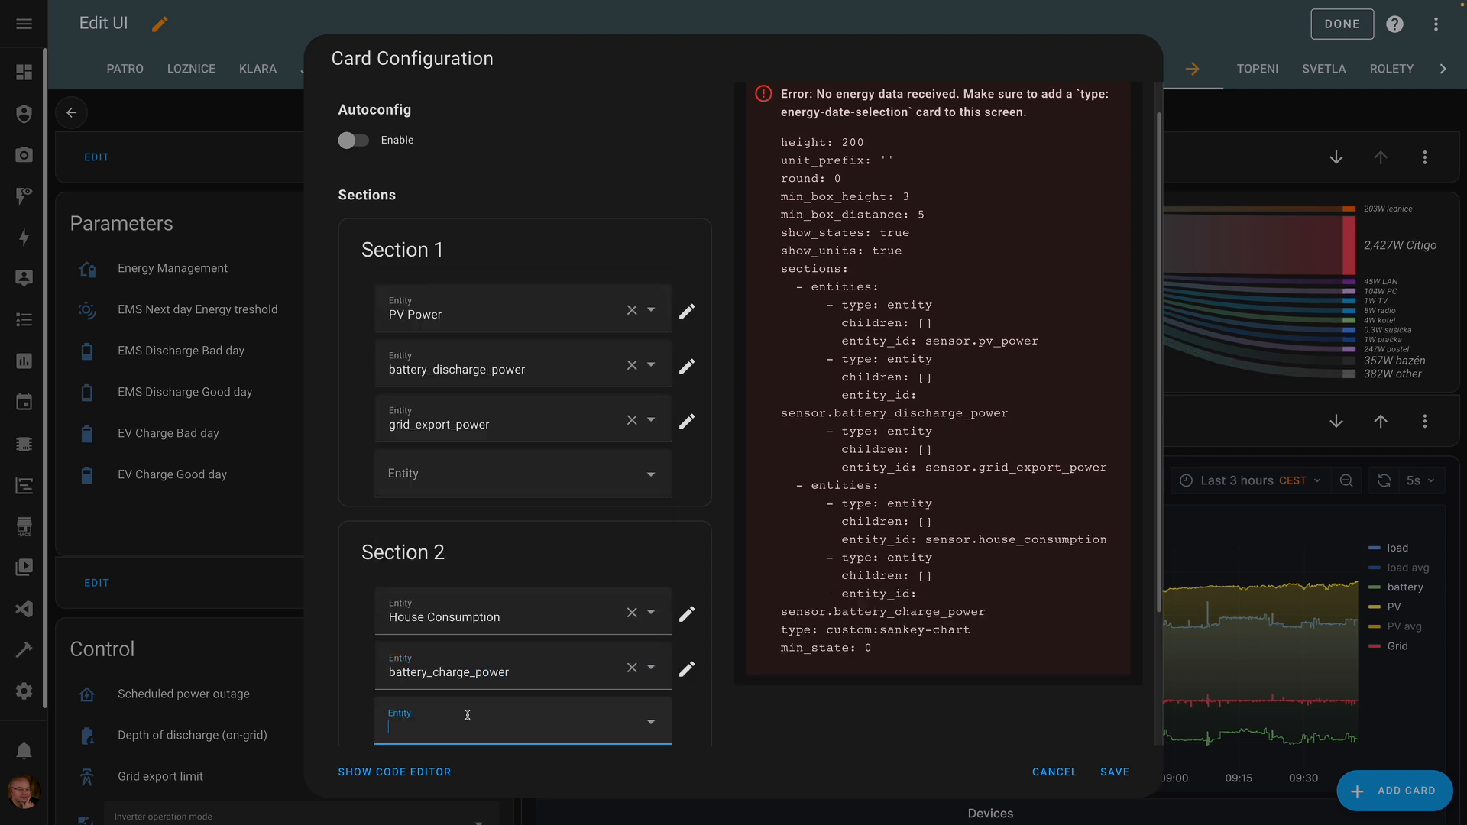
type("grid_ex")
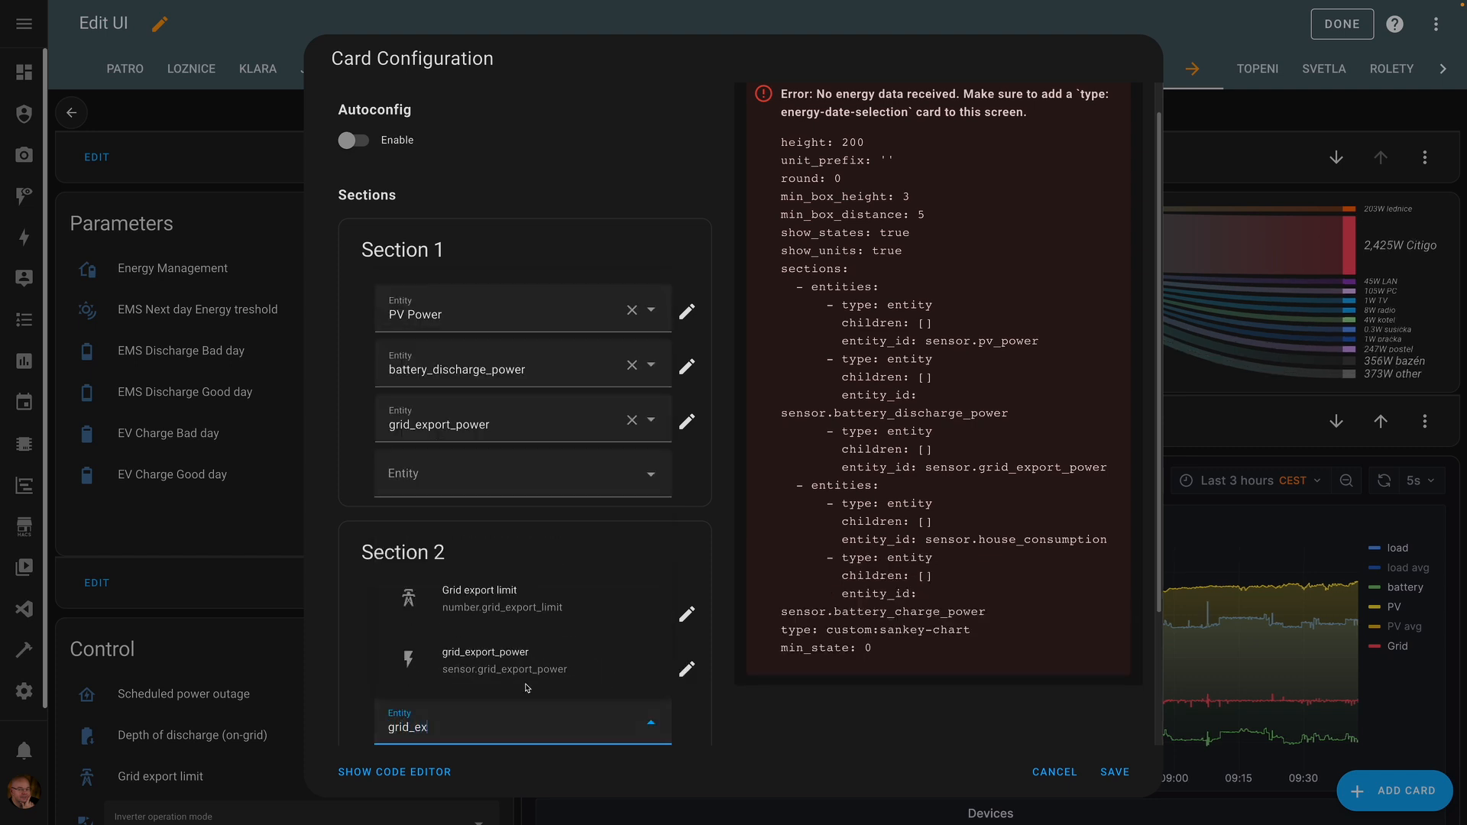
left_click(474, 682)
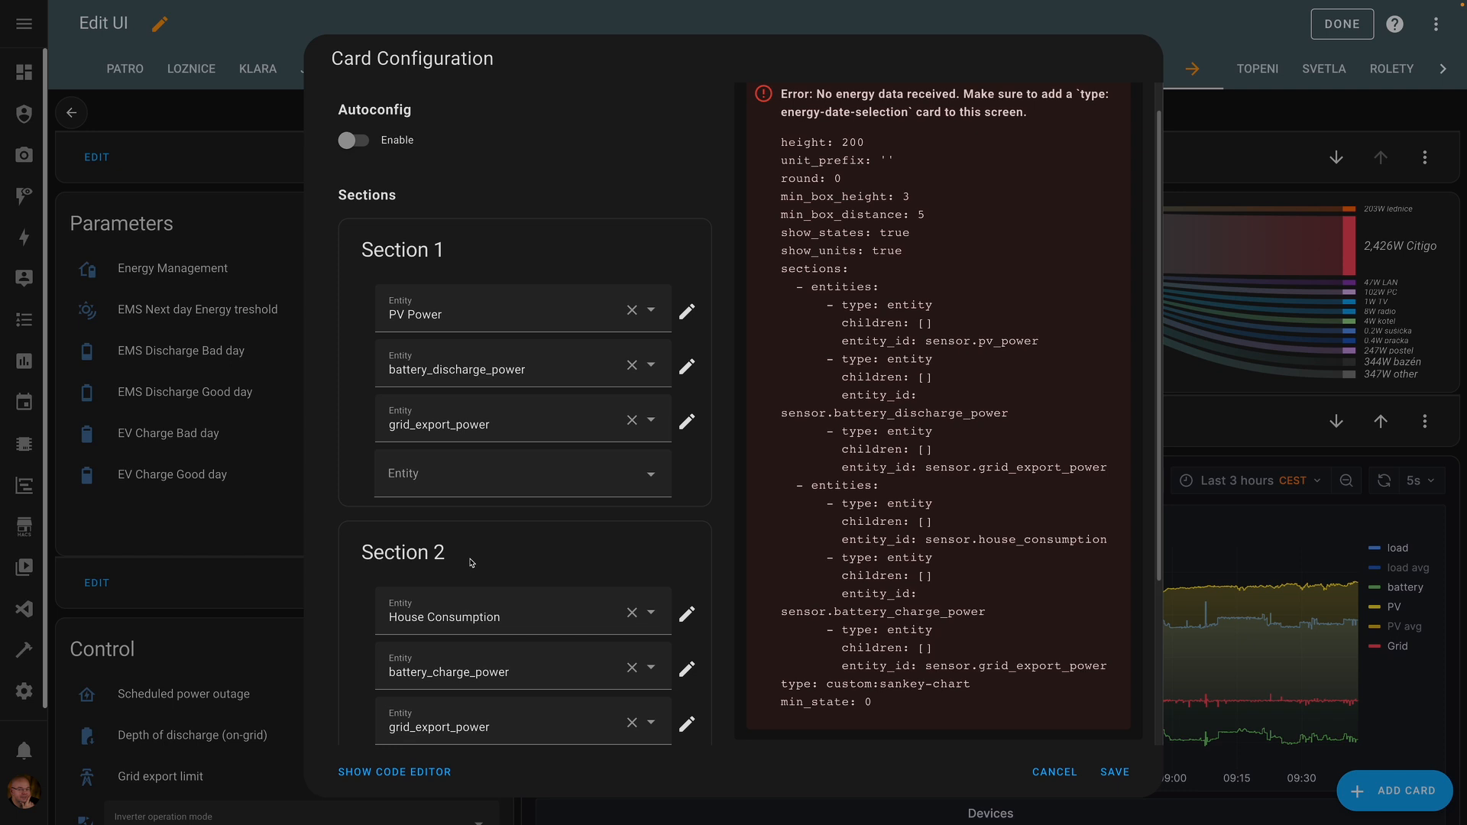
scroll(461, 326, "up", 1)
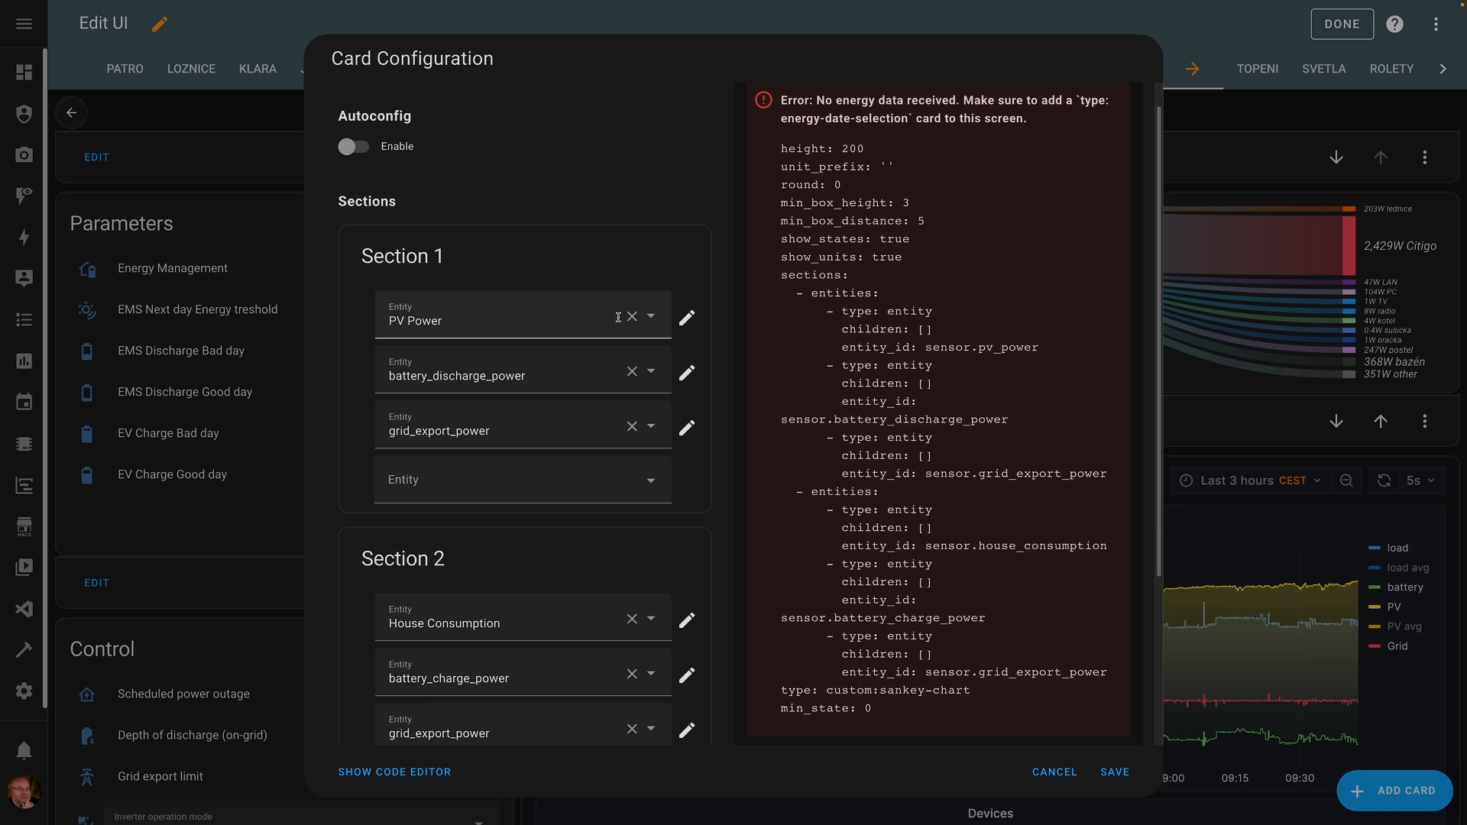
- Open PV Power's entity settings and add House Consumption as its first child
left_click(687, 317)
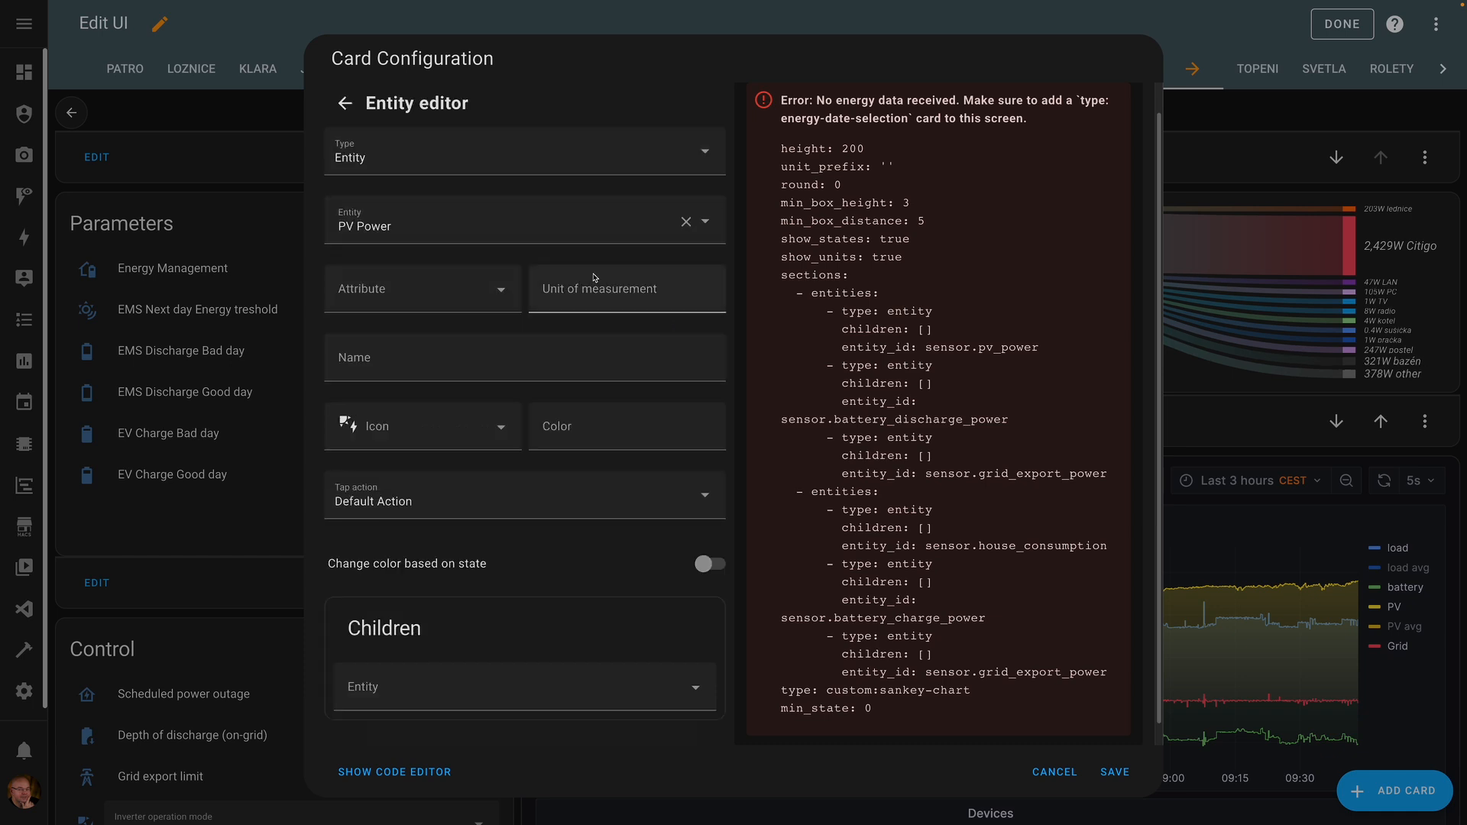
scroll(450, 440, "down", 1)
left_click(453, 651)
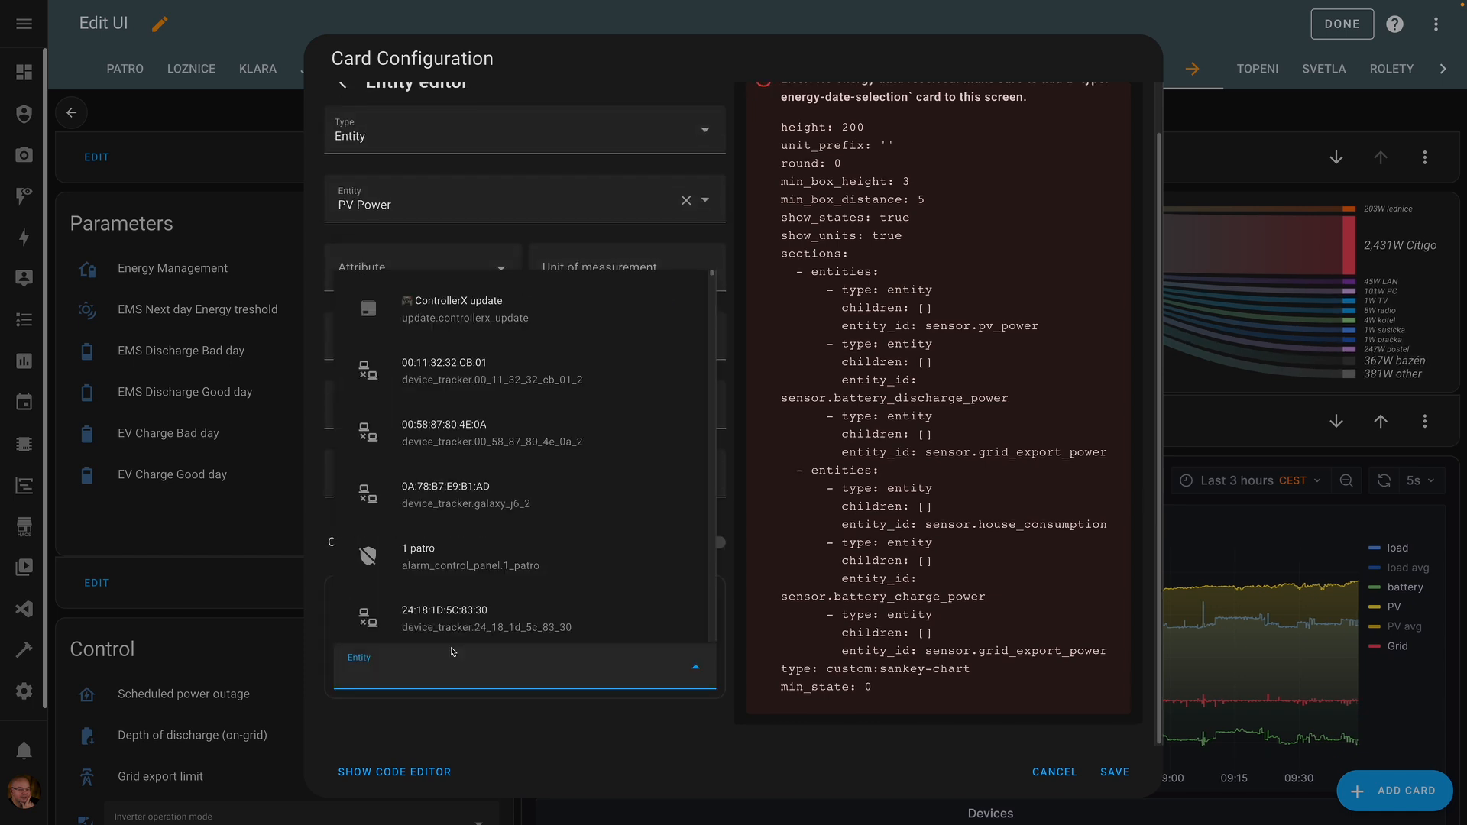
type("house")
left_click(481, 551)
scroll(384, 692, "down", 1)
- Add grid_export_power and Today Battery Charge as further PV Power children
left_click(383, 691)
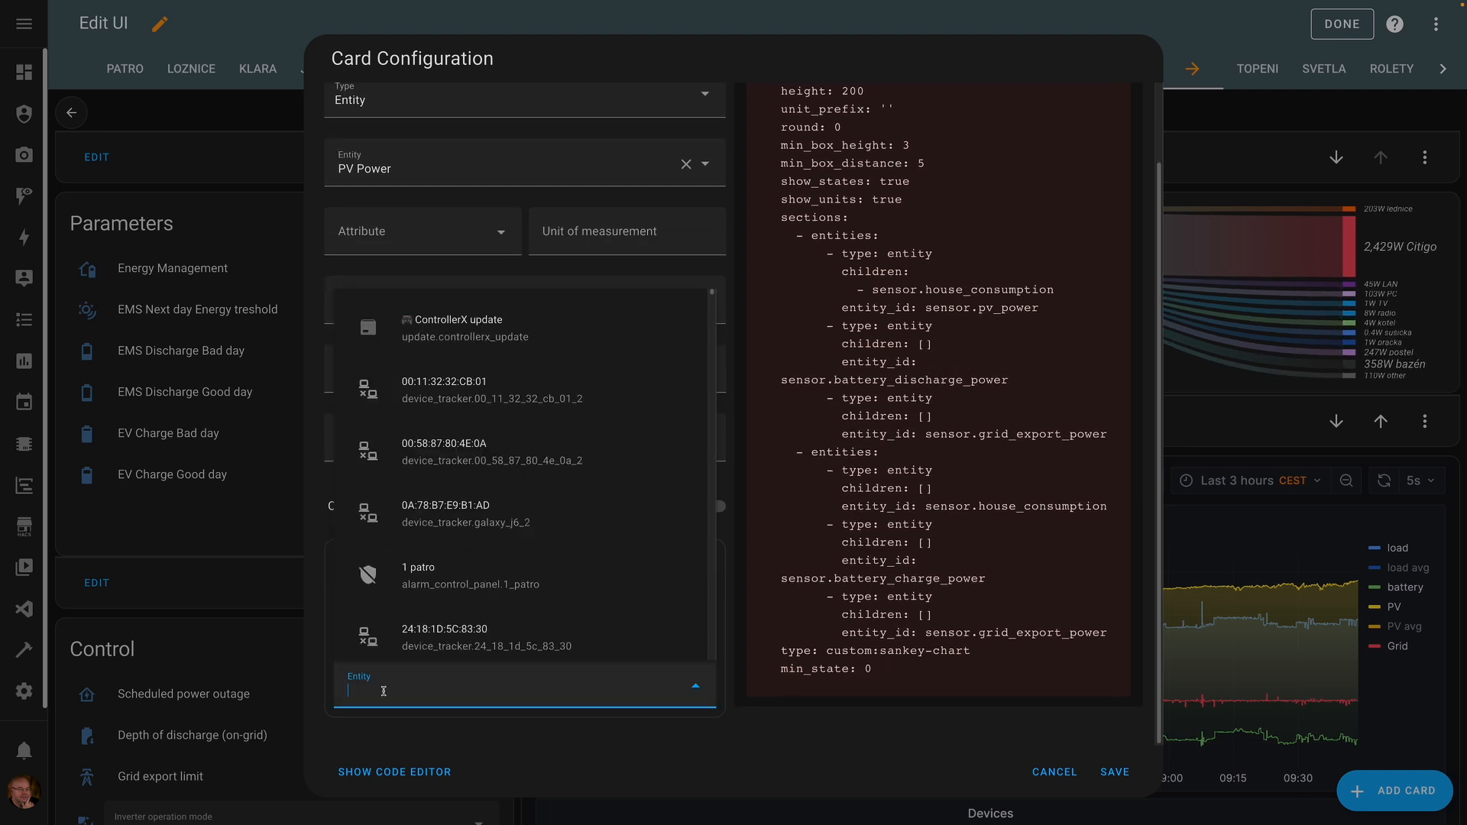
type("gri")
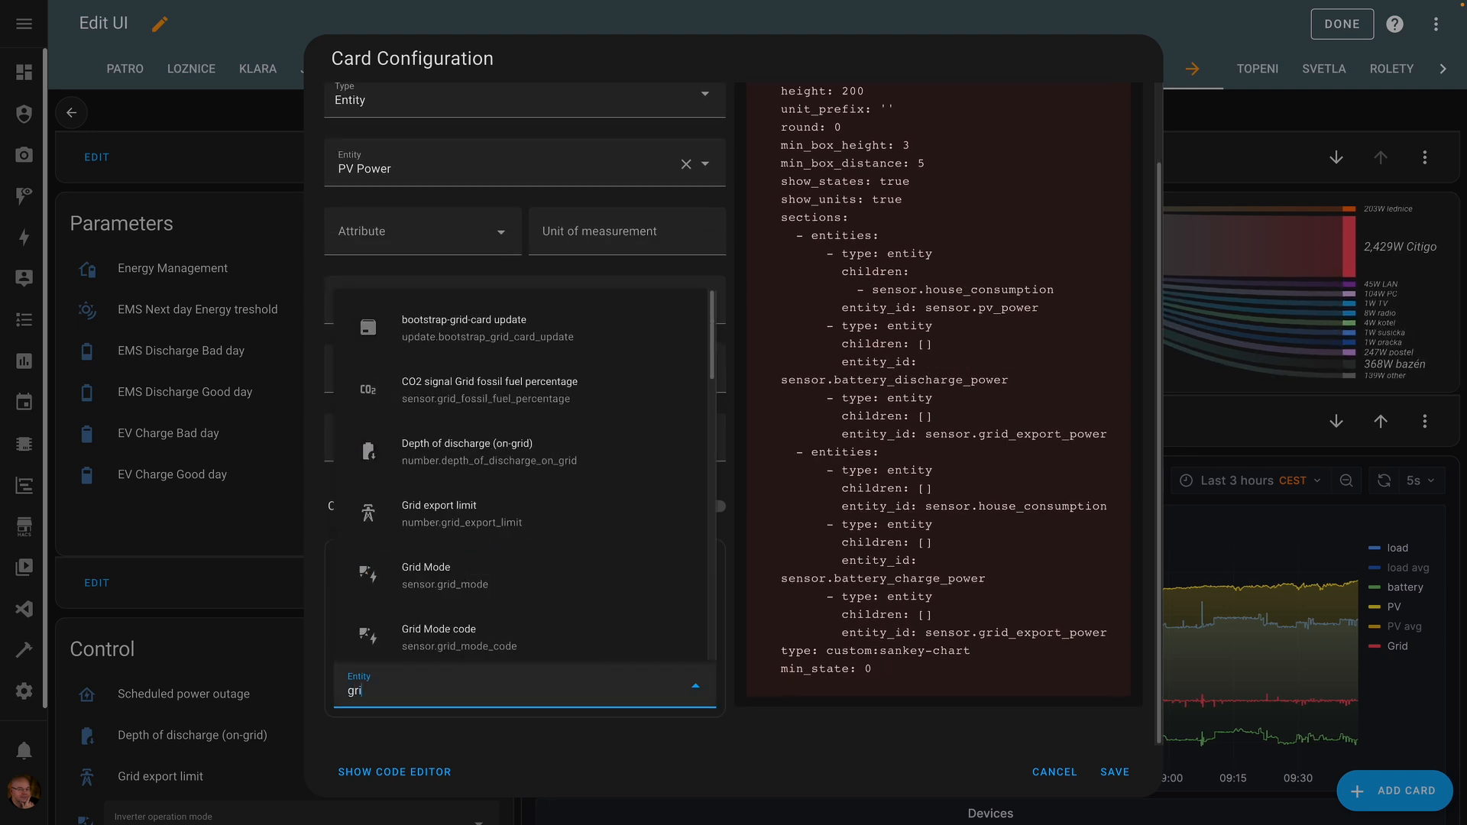
type("d_ex")
left_click(428, 623)
left_click(418, 735)
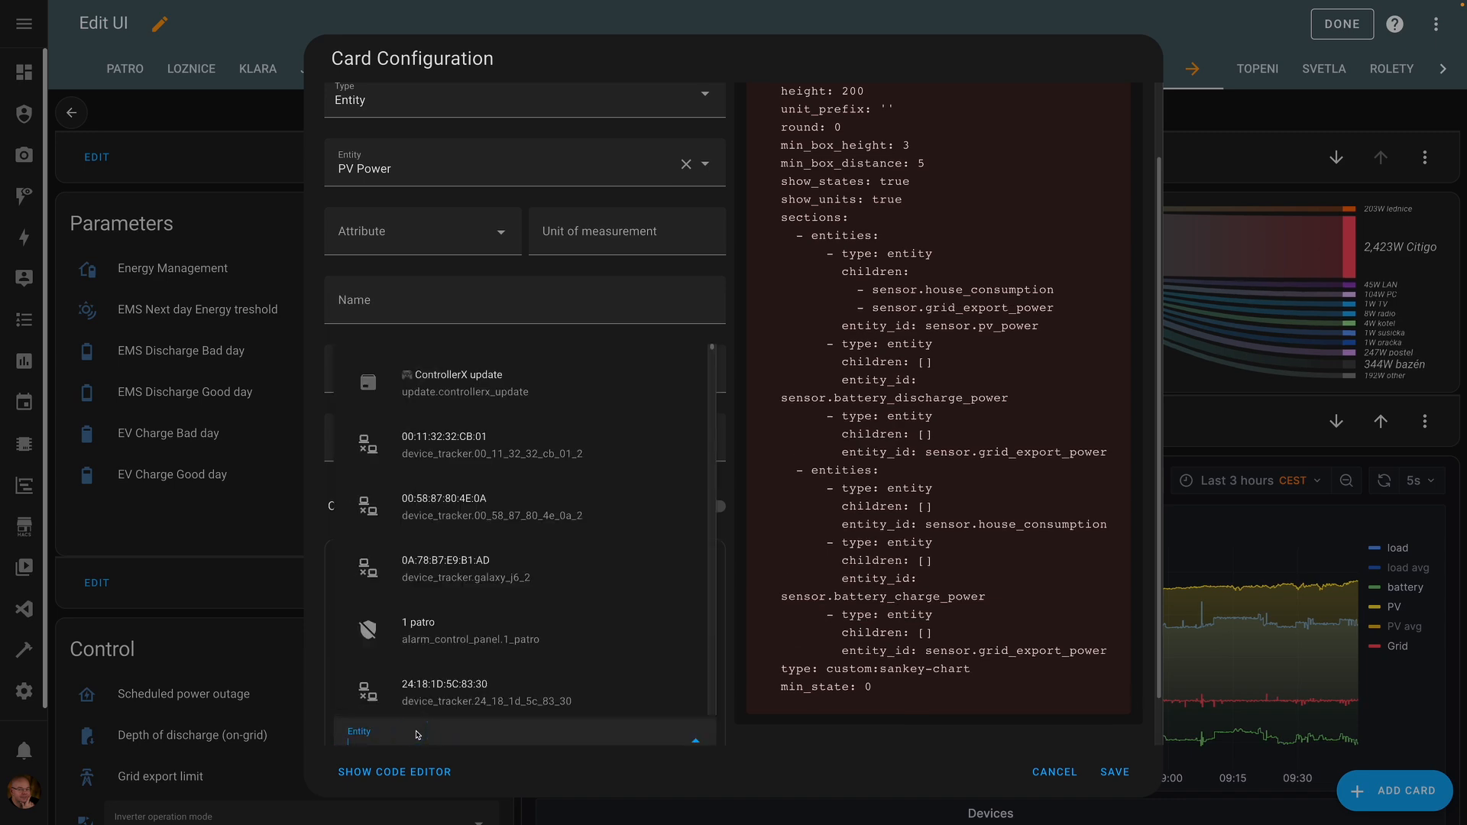
type("battery_cha")
left_click(533, 555)
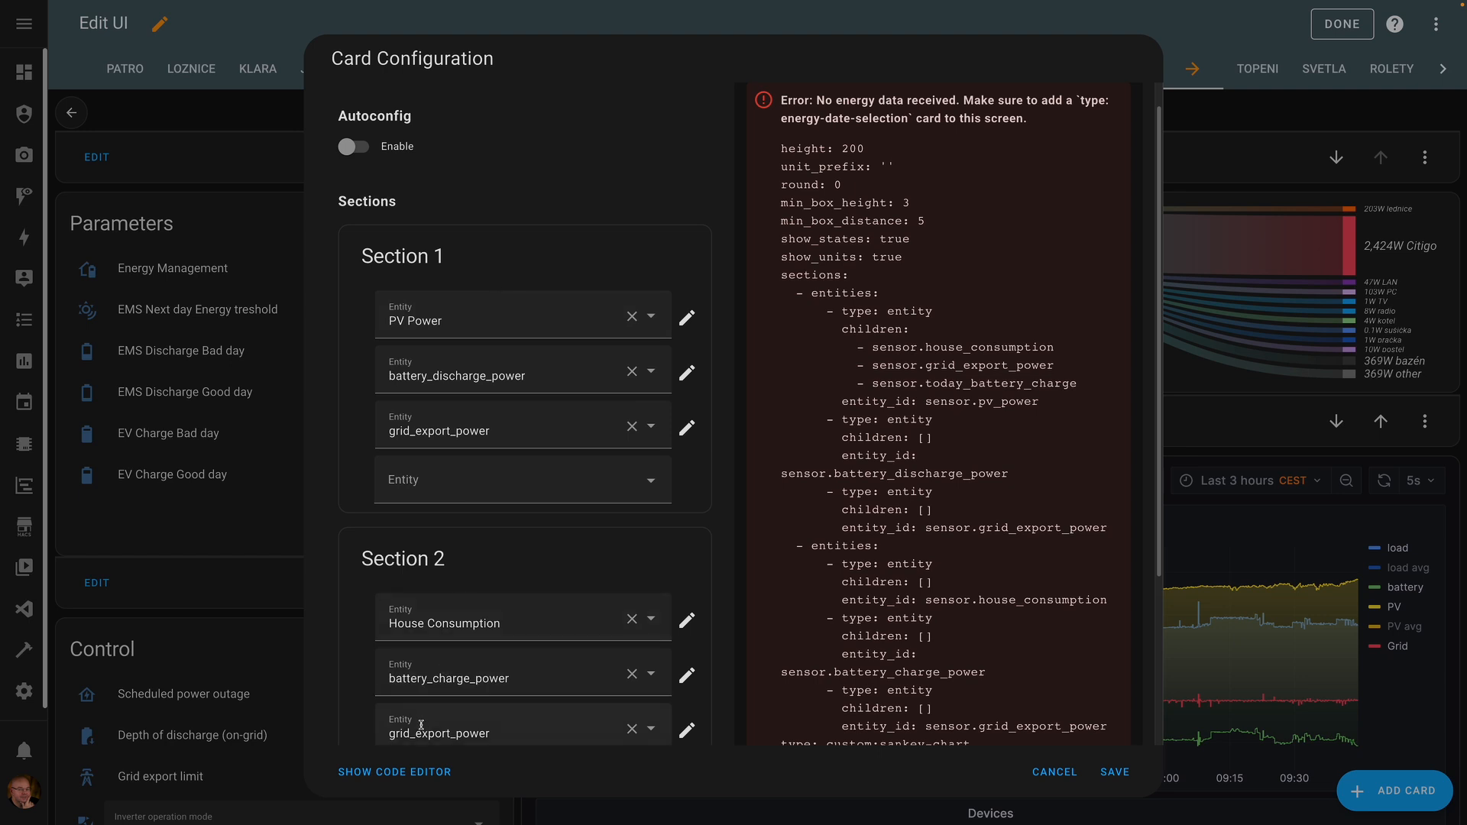
left_click(419, 773)
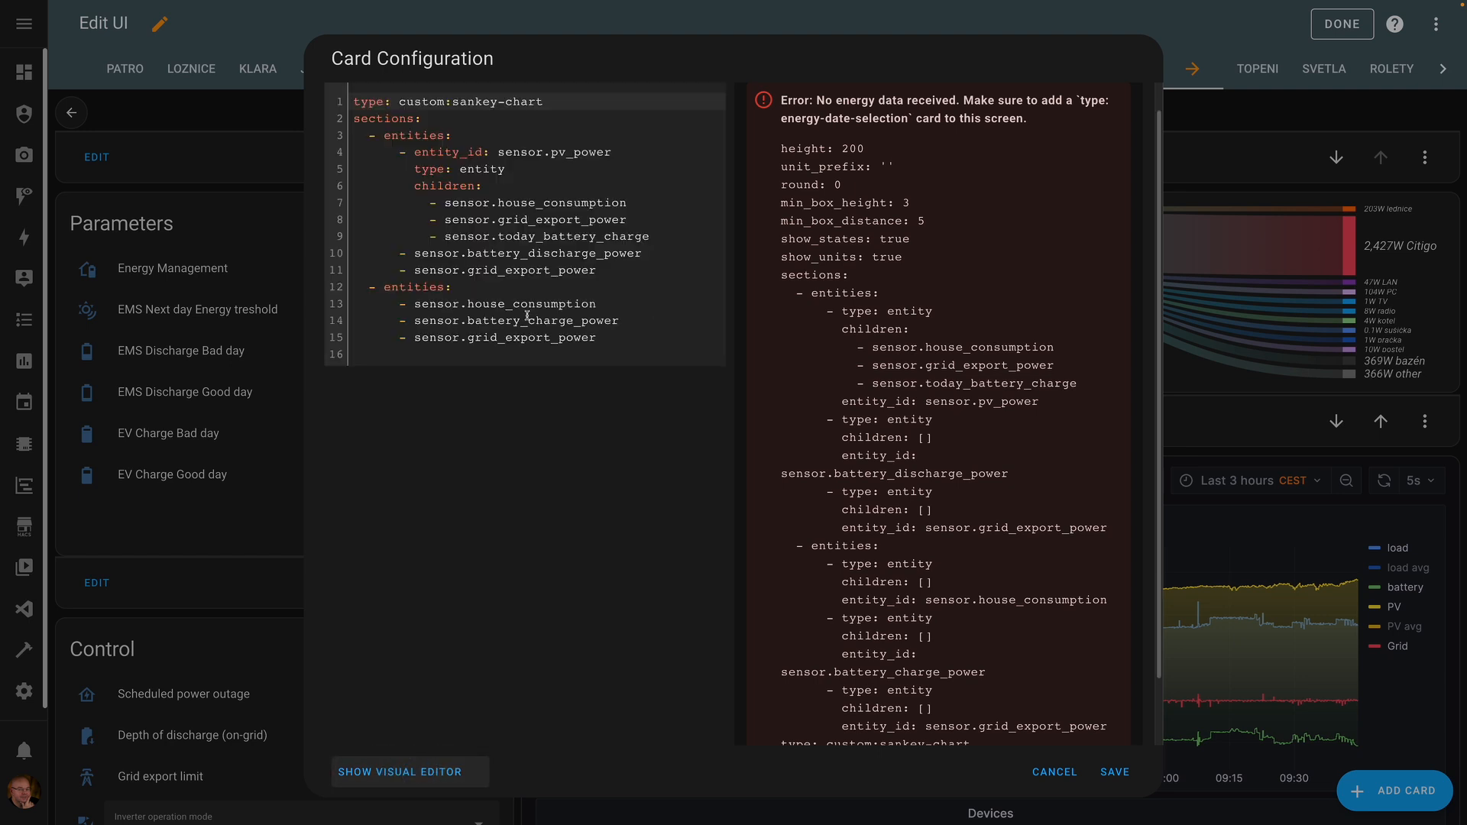
- Copy PV Power's children block in the YAML and undo a misplaced paste
left_click(553, 243)
key("Up")
key("Up")
key("Up")
key("Home")
key("Home")
key("shift+Down")
key("shift+Down")
key("shift+Down")
key("shift+Down")
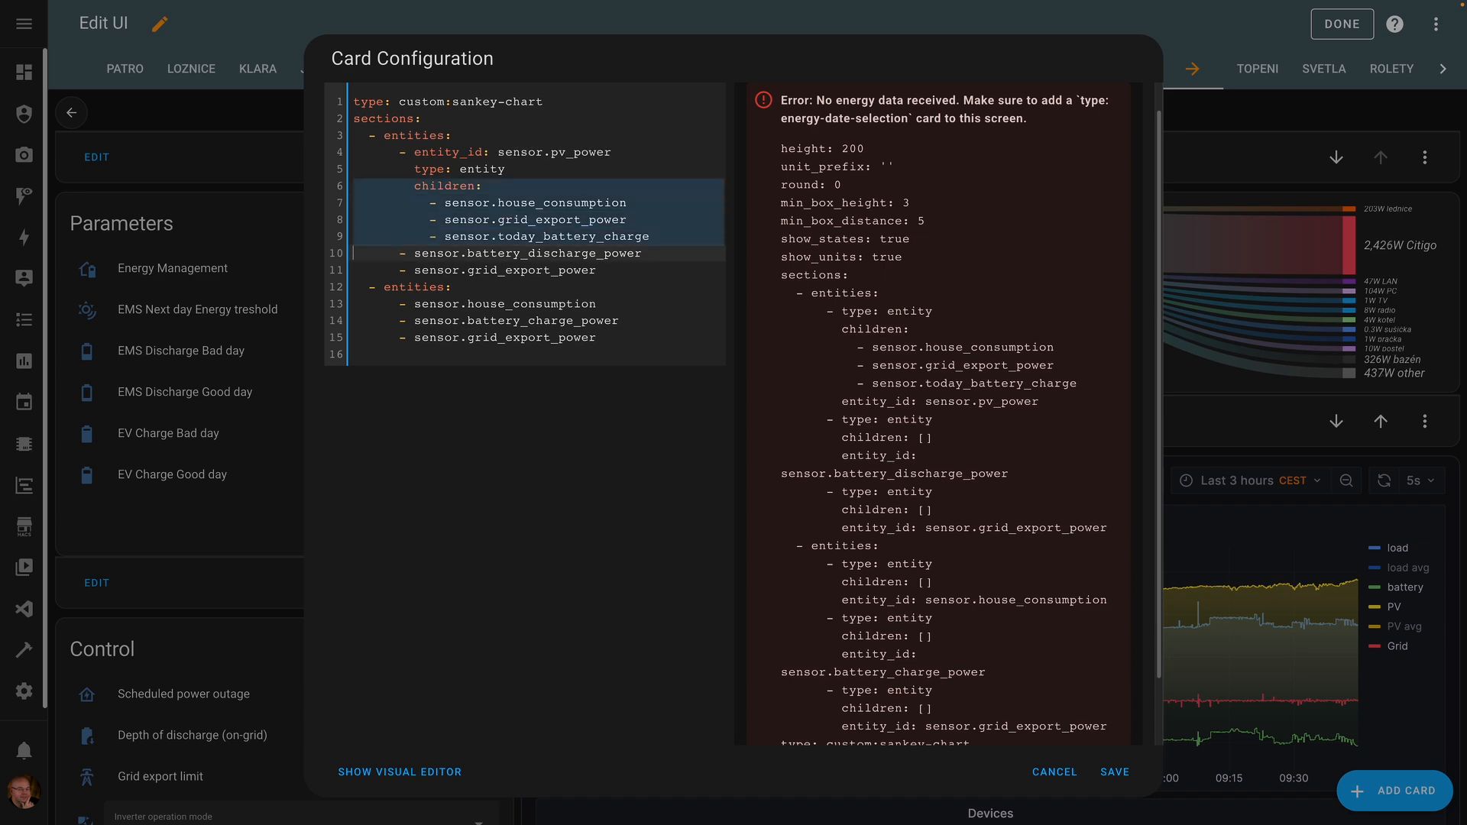
key("super+c")
key("Down")
key("Down")
key("super+v")
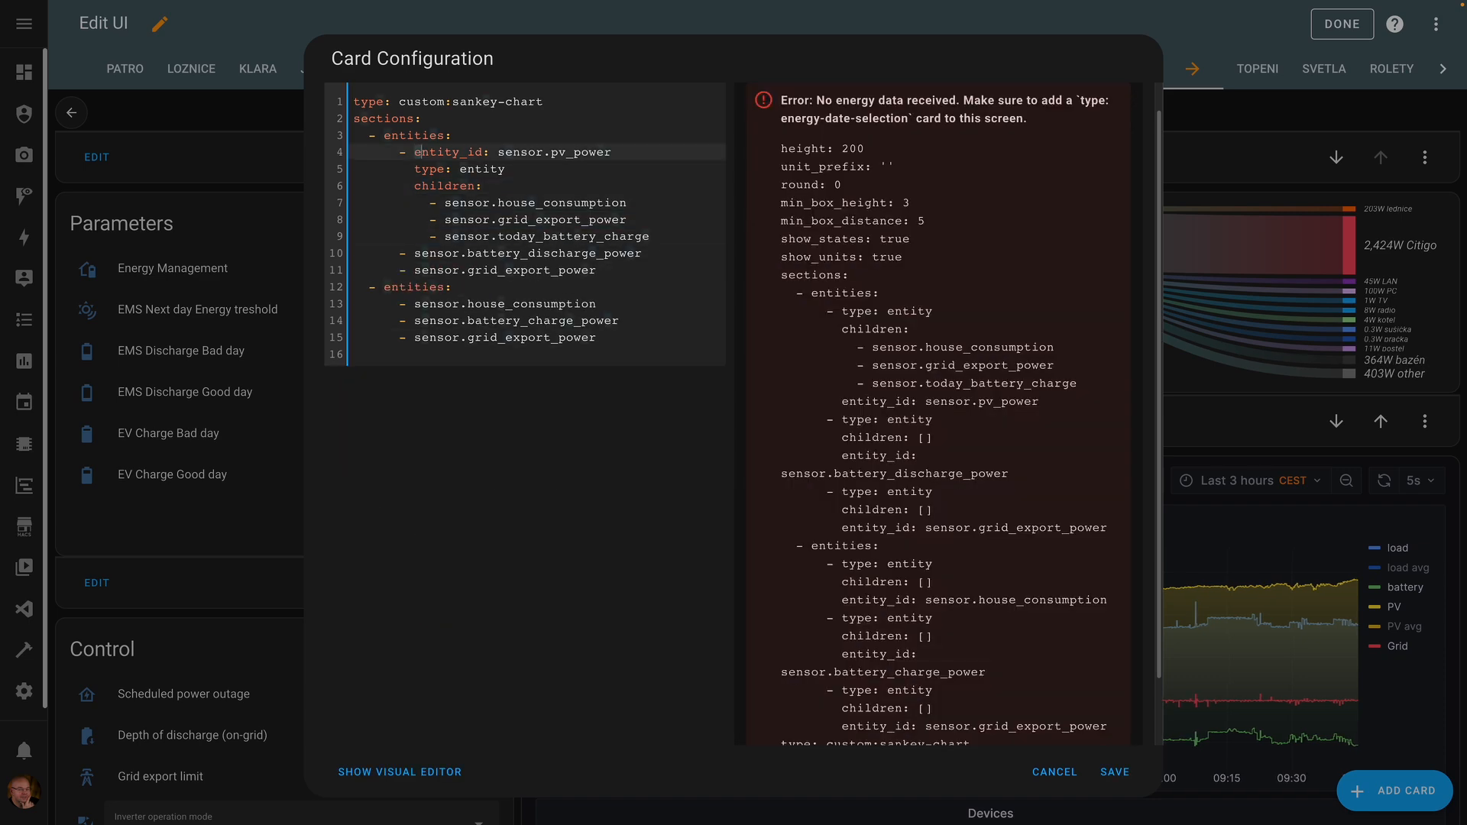
- Add entity_id: before the battery_discharge_power and grid_export_power entries
key("shift+Right")
key("shift+Right")
key("shift+Right")
key("shift+Right")
key("shift+Right")
key("shift+Right")
key("shift+Right")
key("shift+Right")
key("shift+Right")
key("shift+Right")
key("shift+Right")
key("shift+Right")
key("shift+Left")
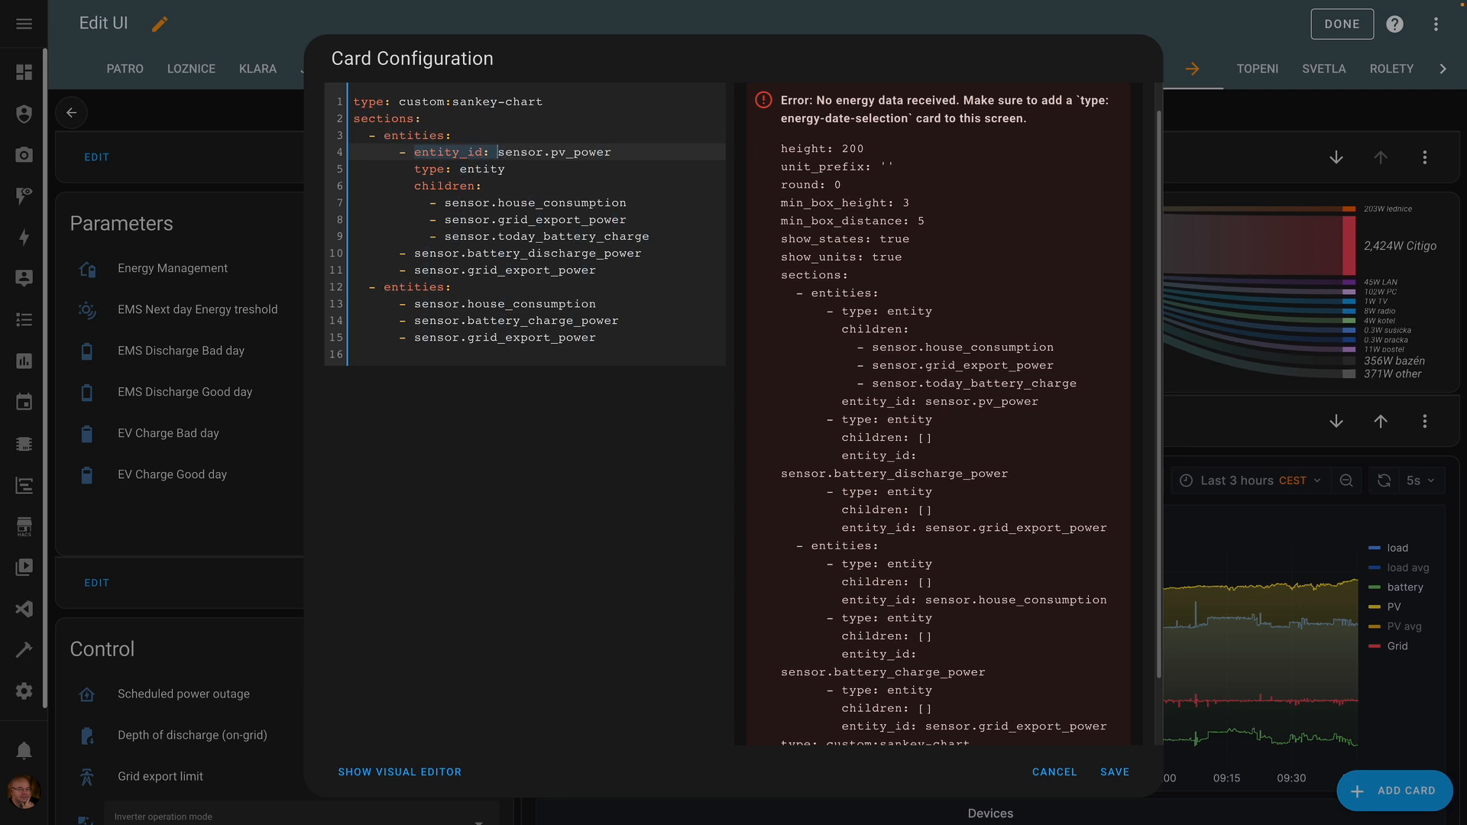
left_click(415, 253)
key("ctrl+v")
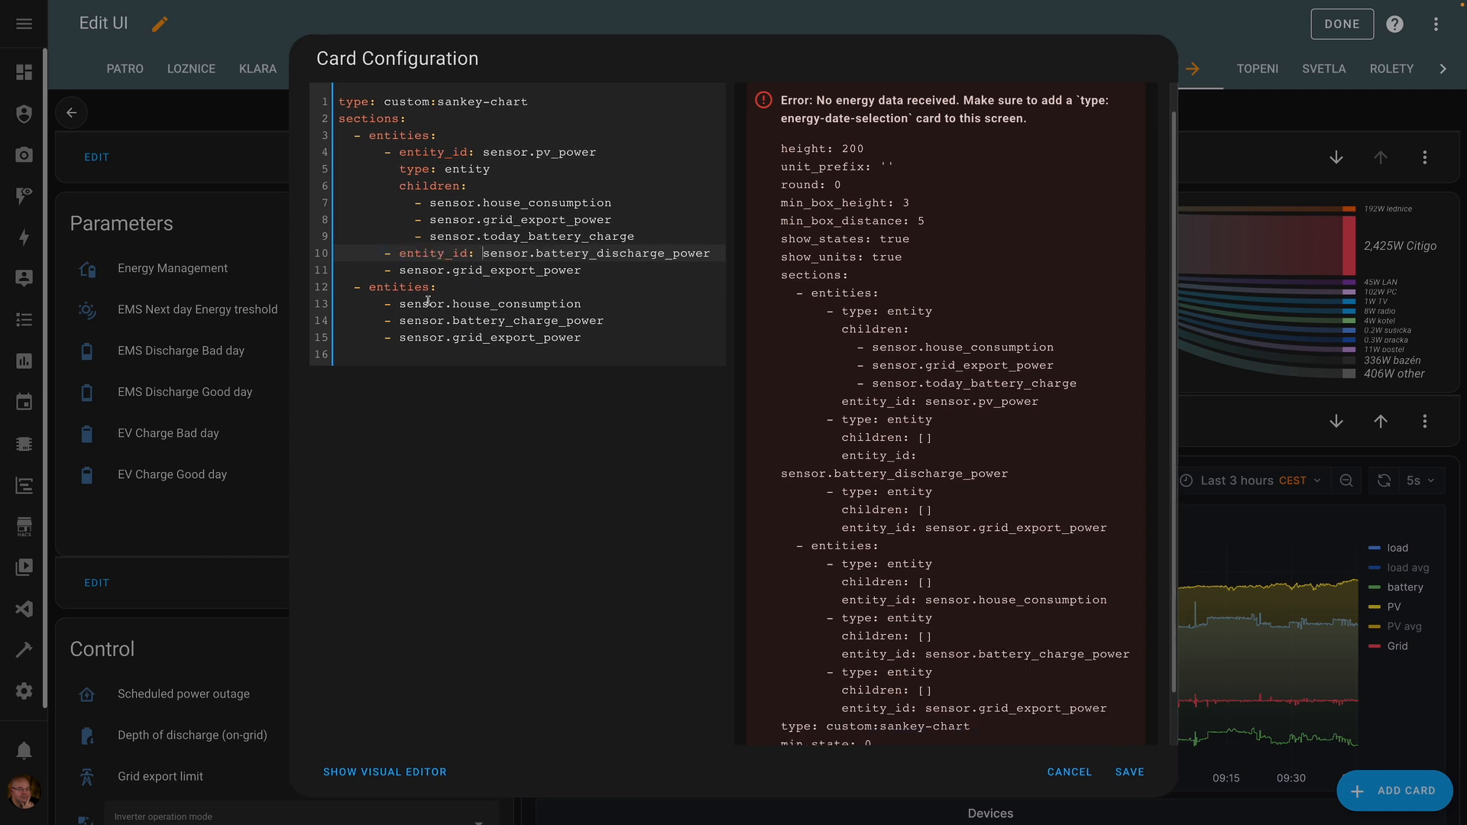
left_click(400, 270)
key("ctrl+v")
- Paste PV Power's children block under battery_discharge_power and grid_export_power
left_click(460, 186)
key("shift+Down")
key("shift+Down")
key("shift+Down")
key("shift+Down")
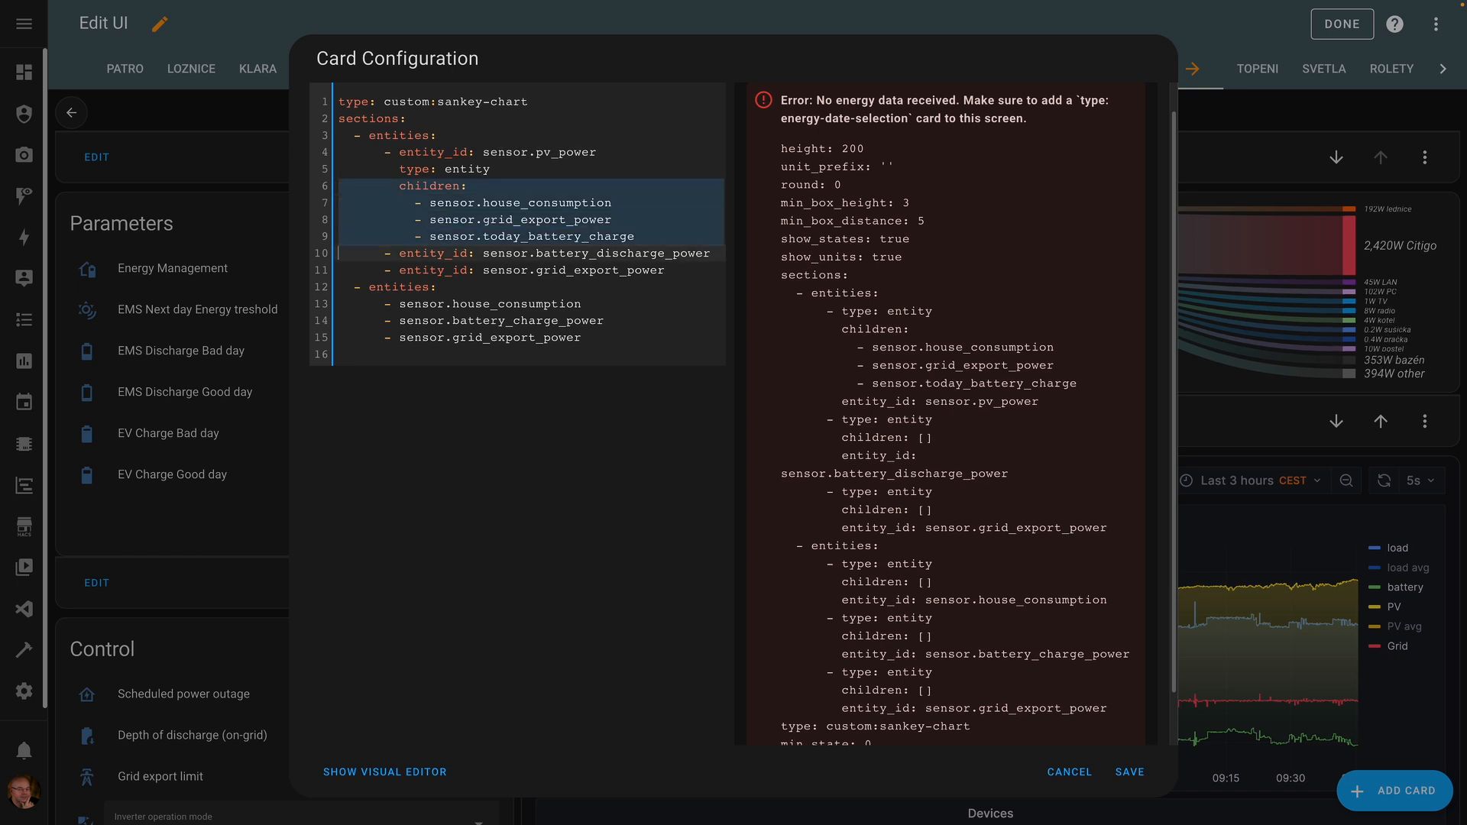
key("ctrl+c")
key("Down")
key("Down")
key("ctrl+v")
key("Down")
key("ctrl+v")
key("Up")
key("Up")
key("Up")
key("Up")
key("Up")
key("Up")
key("Up")
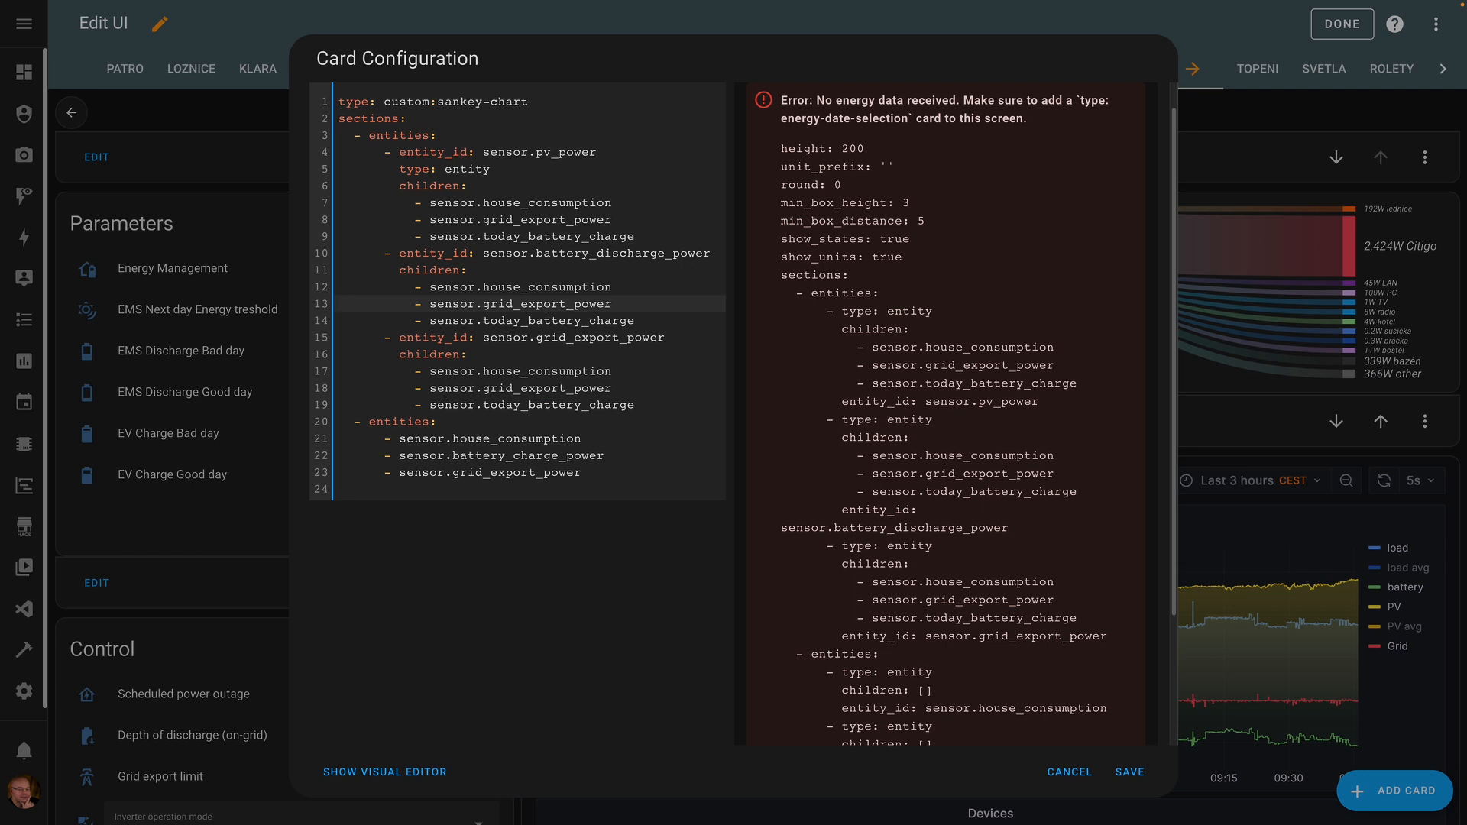
- Remove today_battery_charge from battery_discharge_power's children and start renaming the grid export entry
key("Up")
key("Down")
key("Down")
key("Down")
key("Up")
key("shift+Down")
key("Delete")
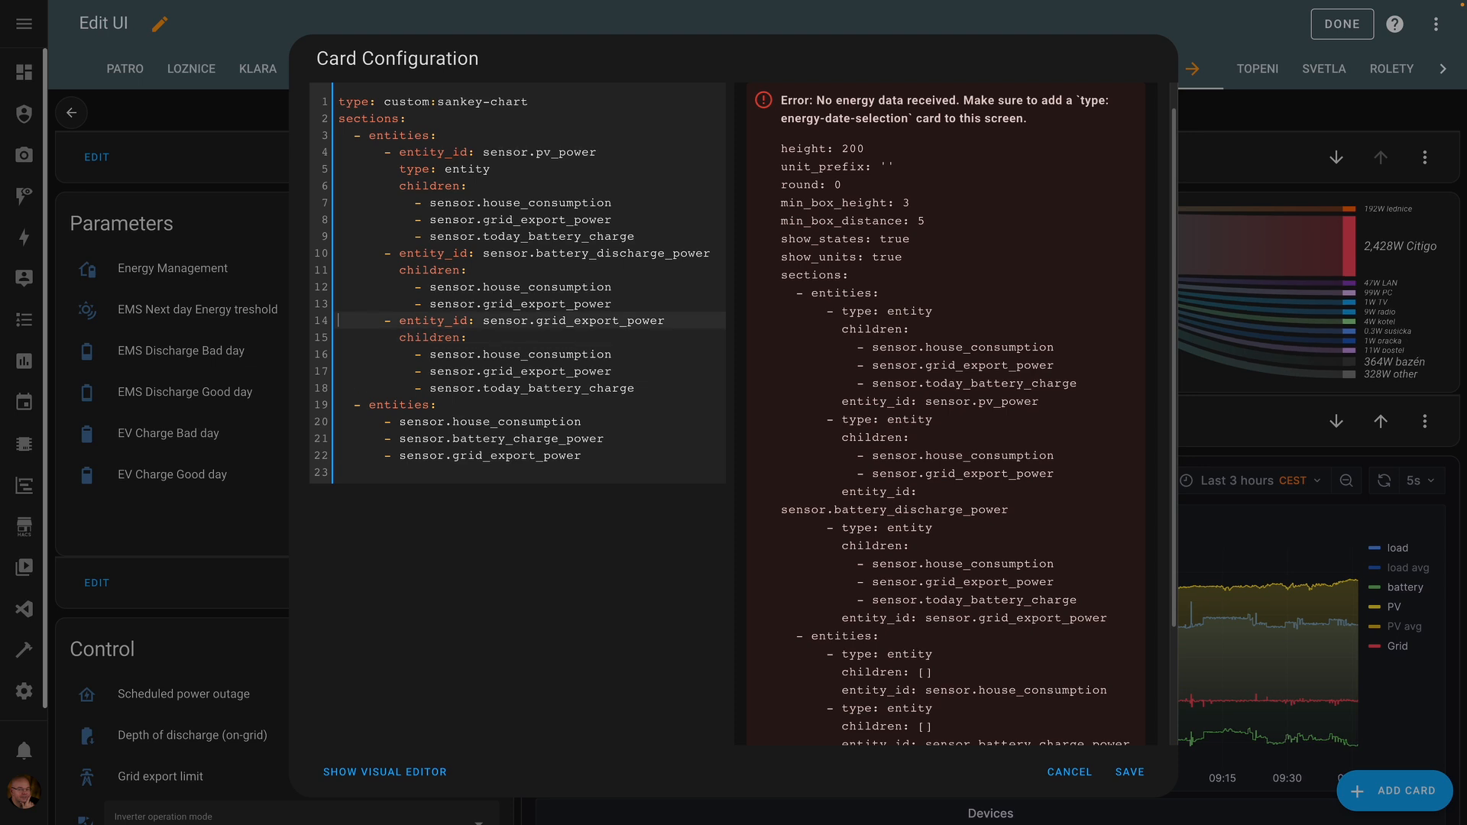
key("Down")
key("Down")
key("Up")
key("Up")
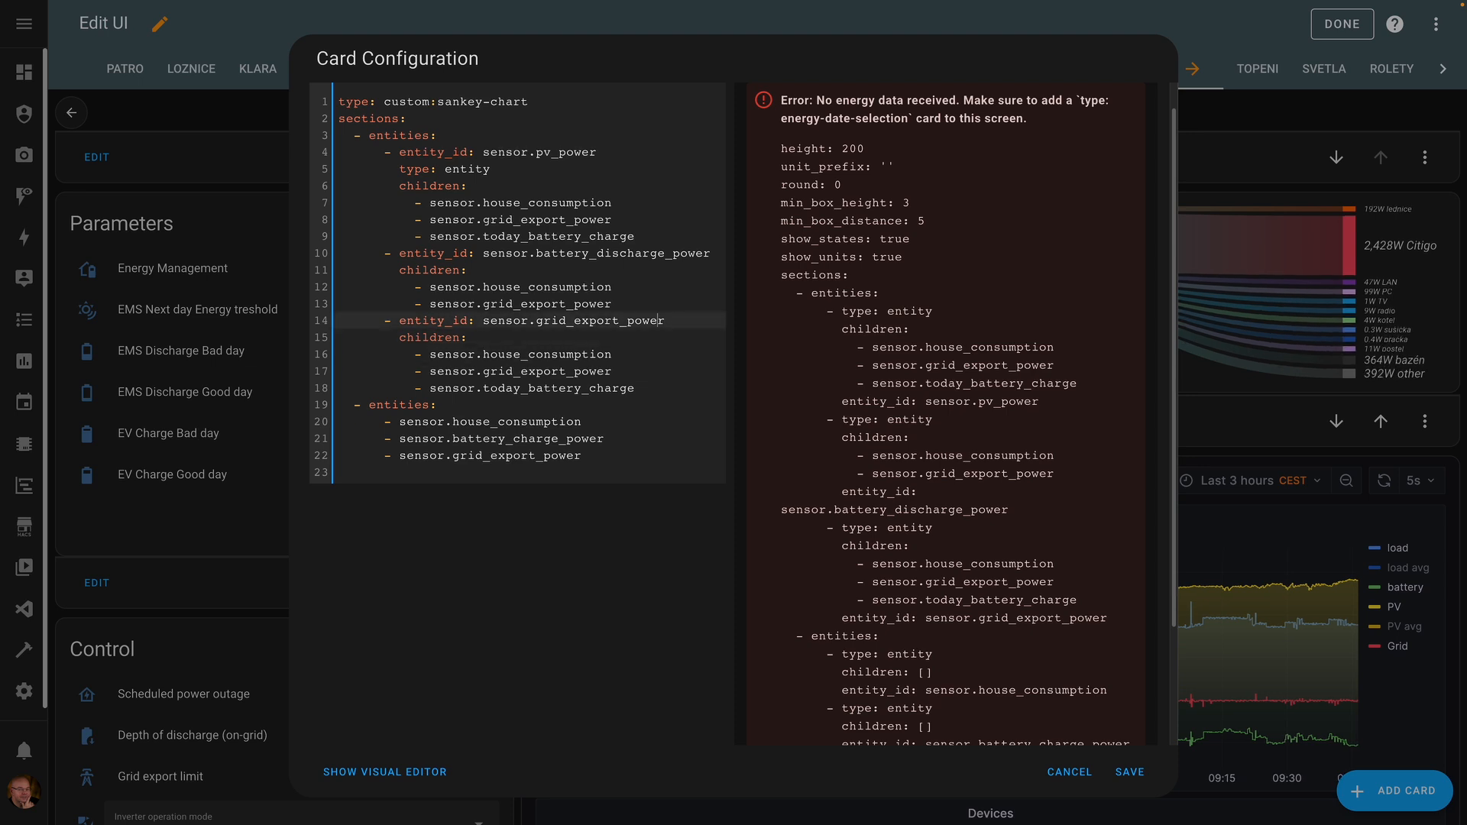
key("BackSpace")
key("BackSpace")
key("BackSpace")
key("BackSpace")
key("BackSpace")
- Complete the grid_import_power name and change line 18's today_battery_charge to battery_charge_power
type("impor")
key("Down")
key("Down")
key("Up")
key("Up")
key("Down")
key("Down")
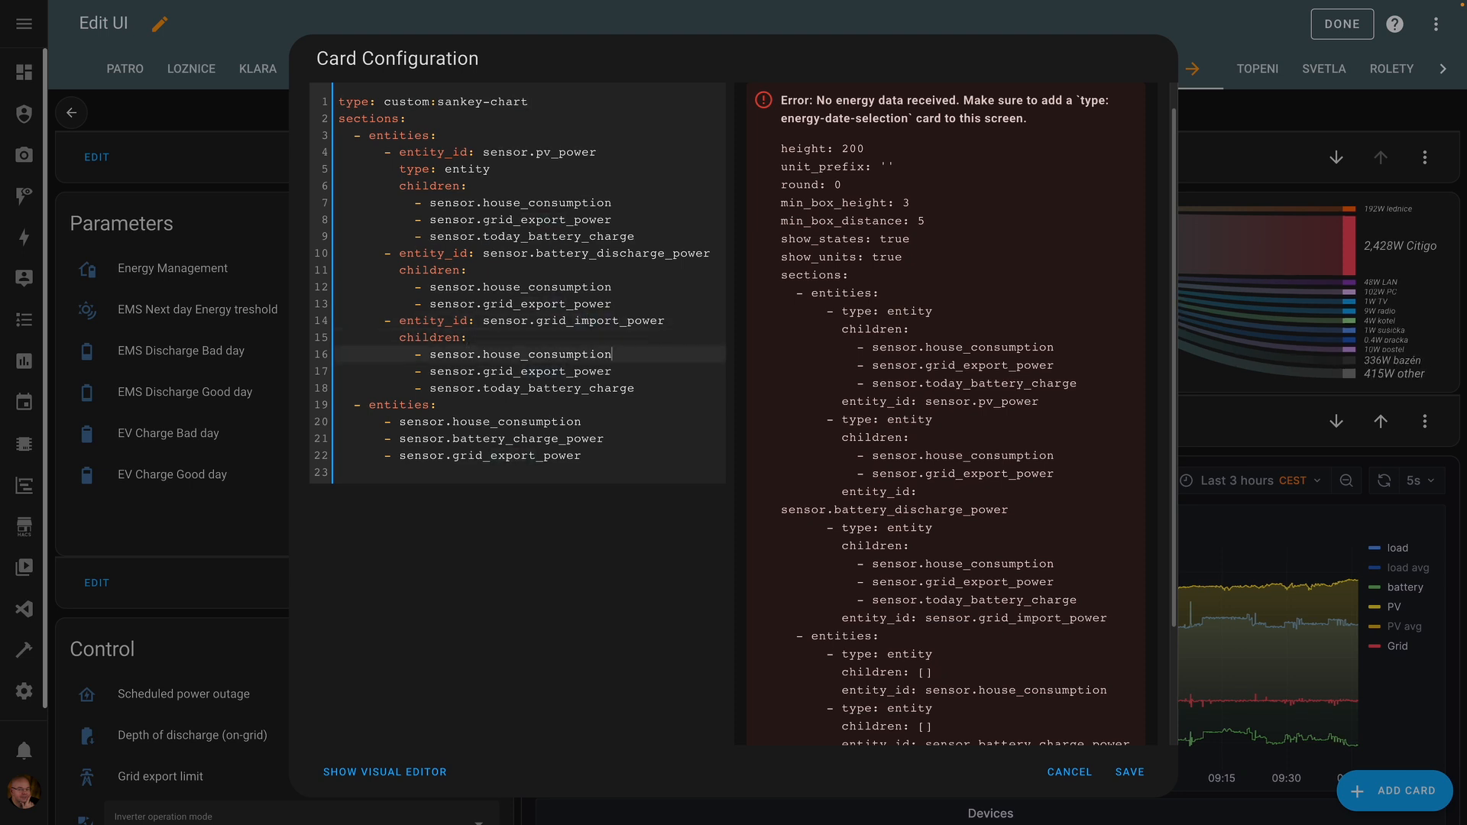
key("Down")
key("Down")
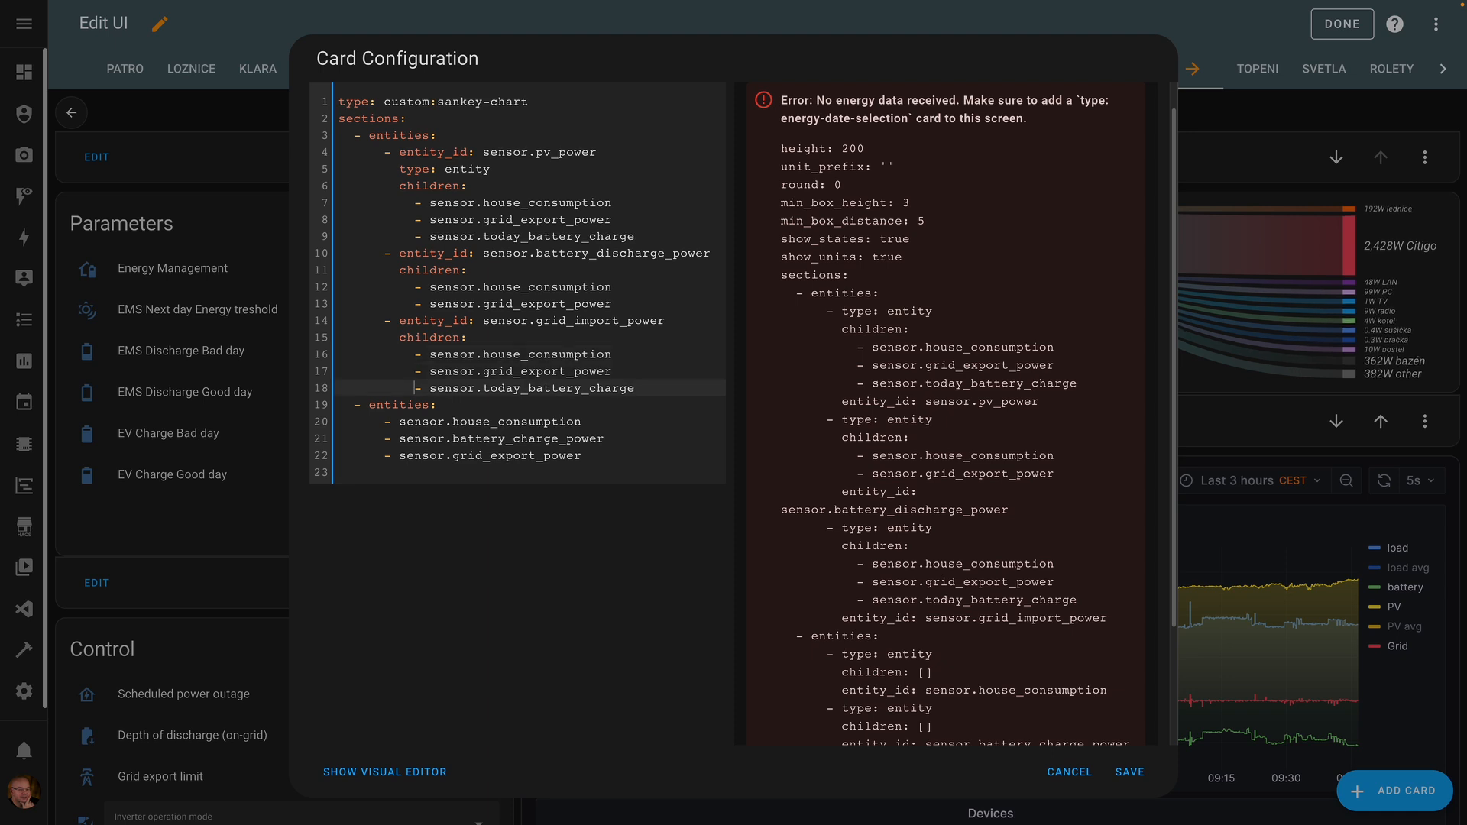
key("Left")
key("Left")
key("Left")
left_click_drag(483, 388, 528, 388)
key("BackSpace")
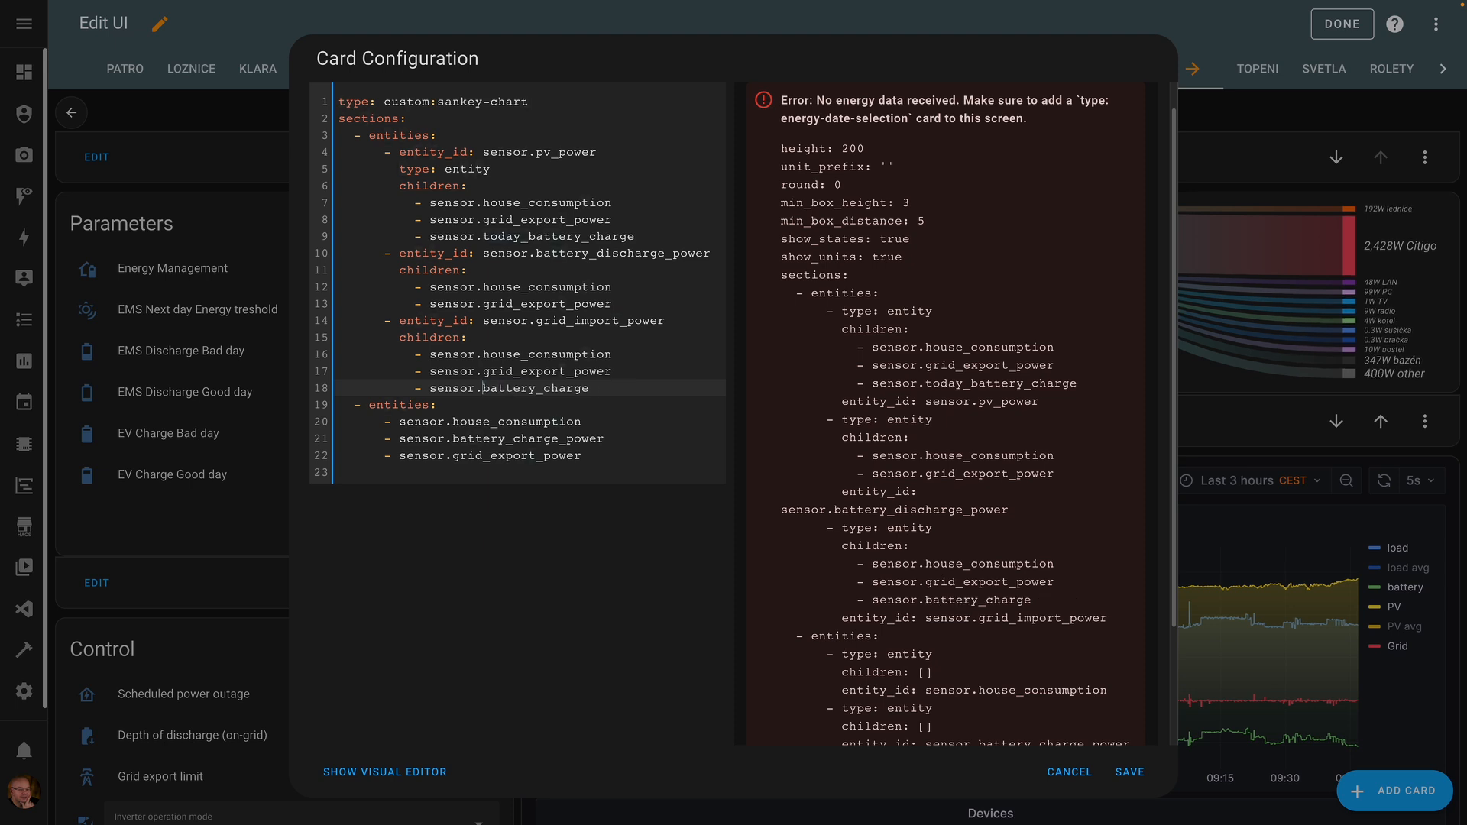
type("_")
type("power")
key("Return")
- Delete grid_export_power from grid_import_power's children
key("Up")
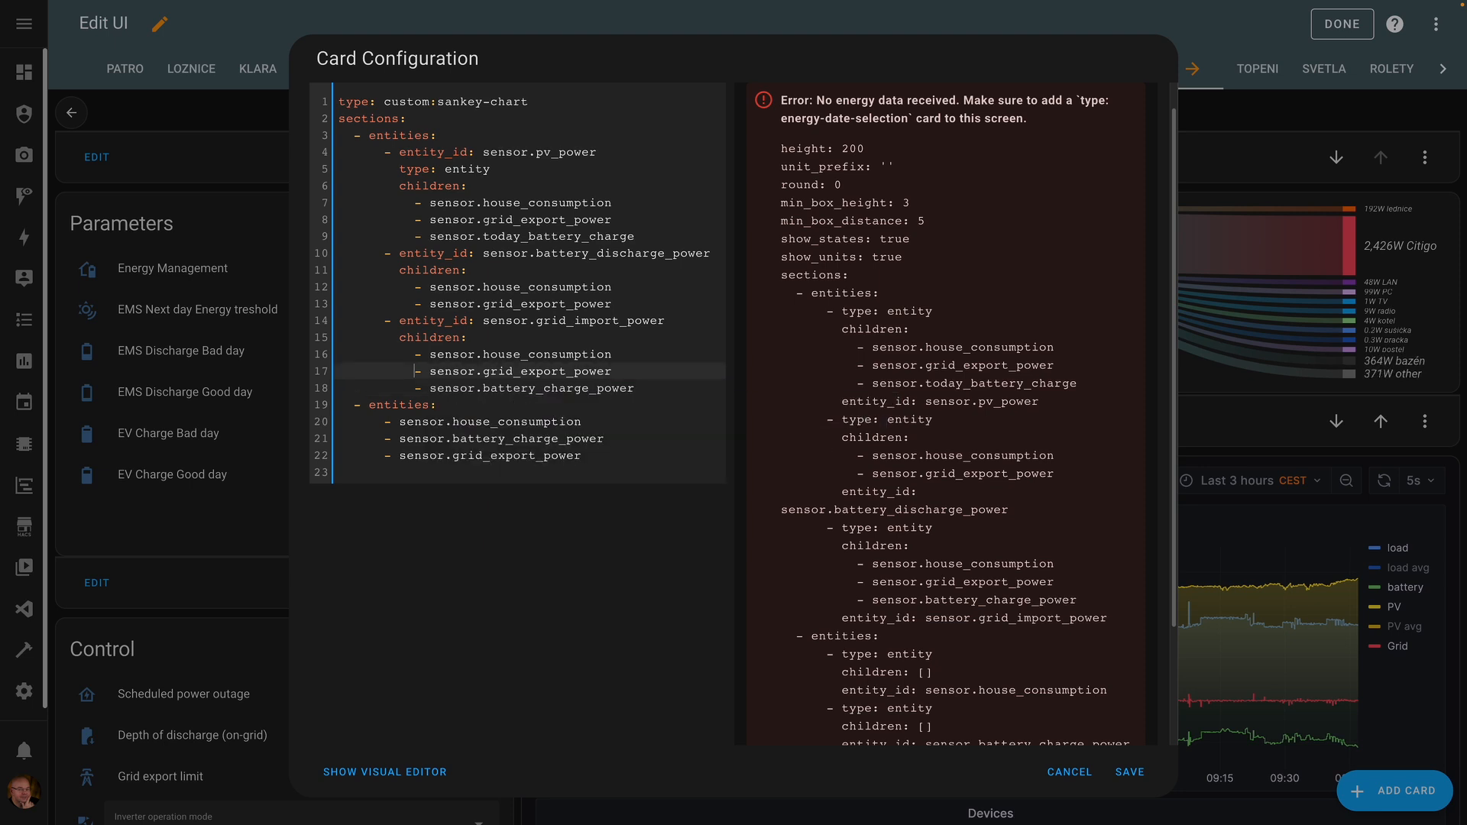
key("shift+Down")
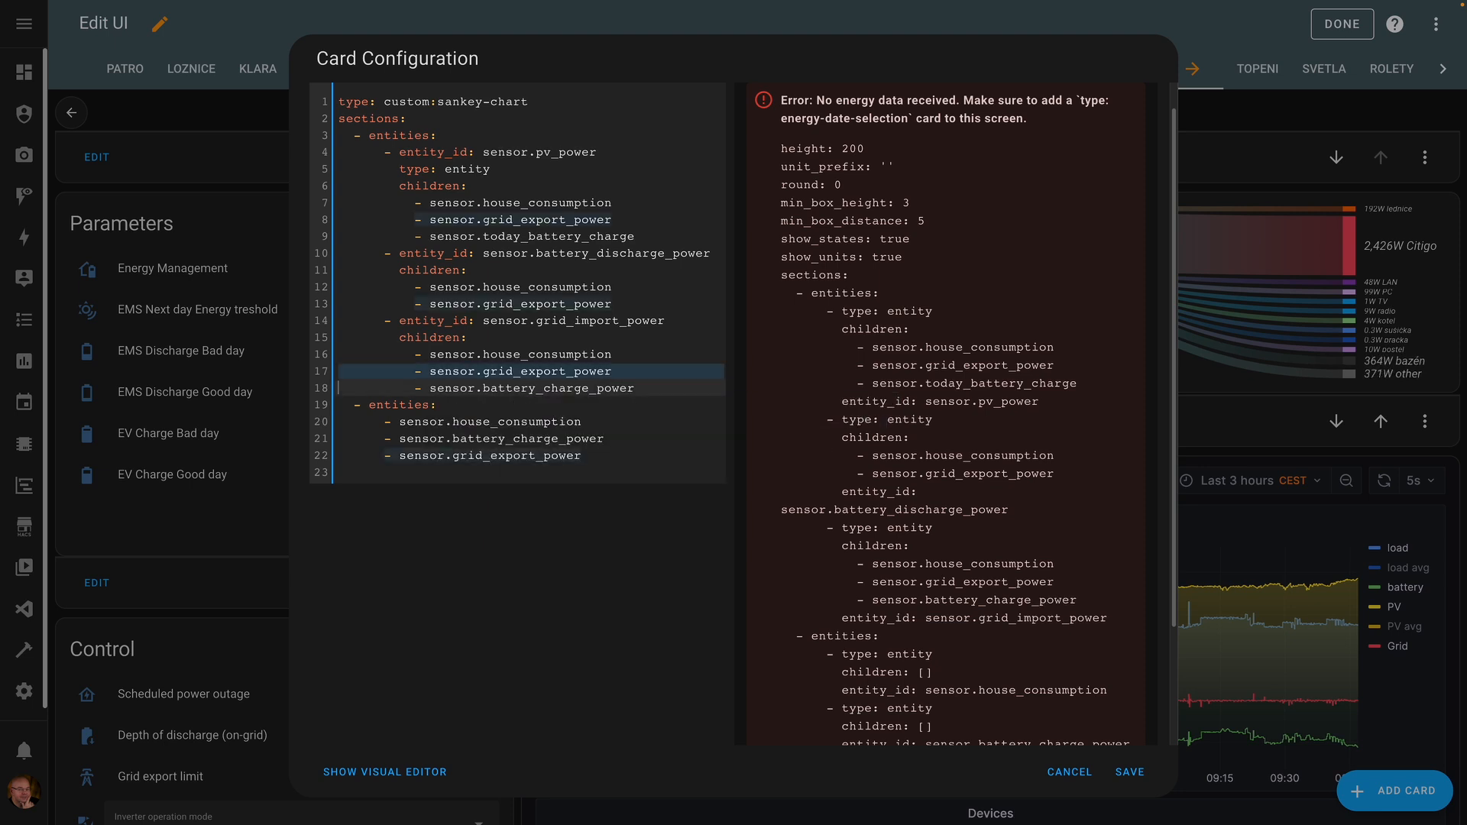
key("BackSpace")
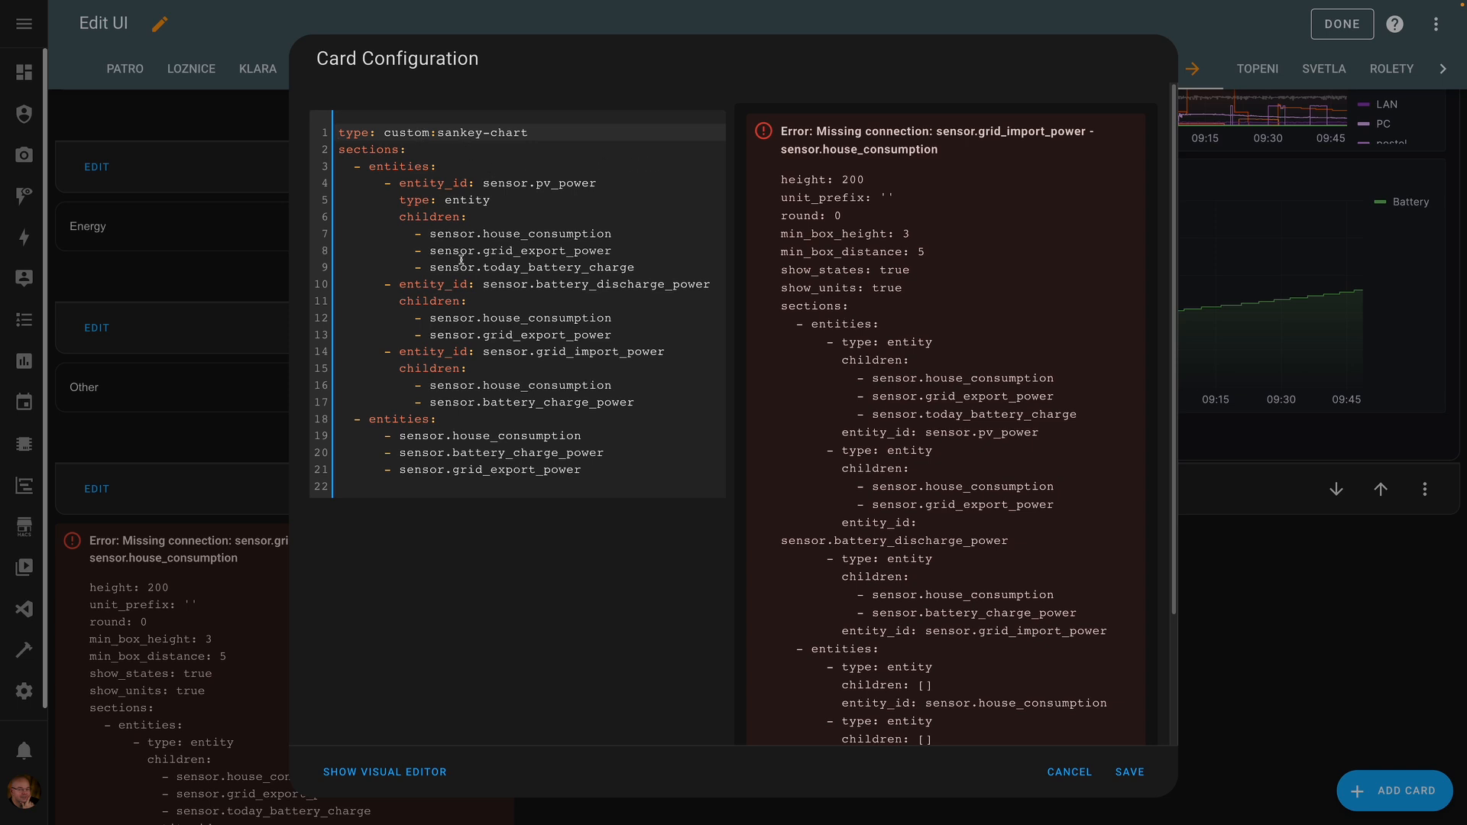
- Strip the today_ prefix from line 9's today_battery_charge entity
left_click_drag(483, 267, 520, 267)
key("BackSpace")
key("Delete")
key("End")
- Finish line 9 as battery_charge_power and add show_names: true as the card's second line
type("_power")
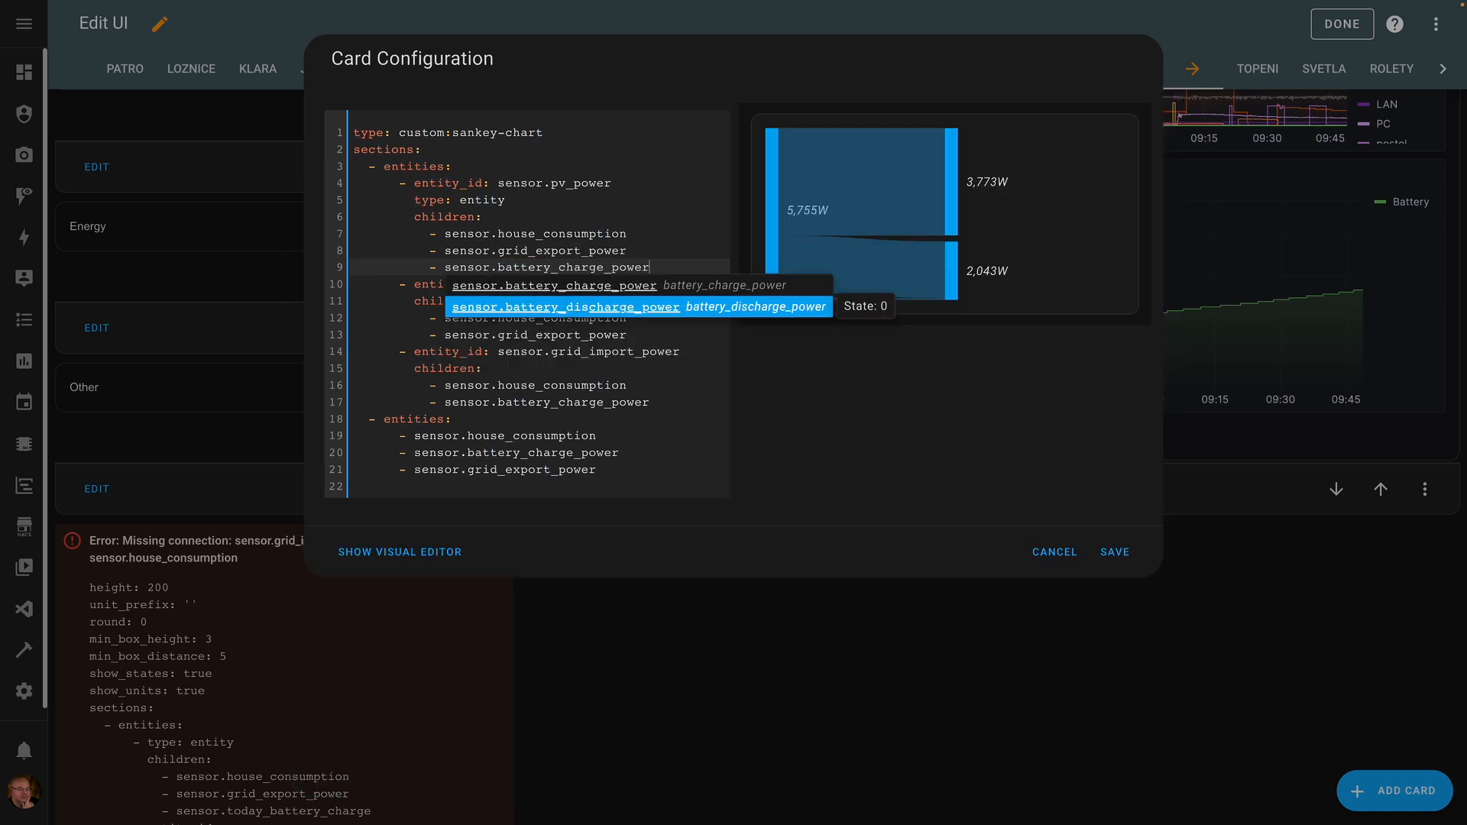
left_click(685, 352)
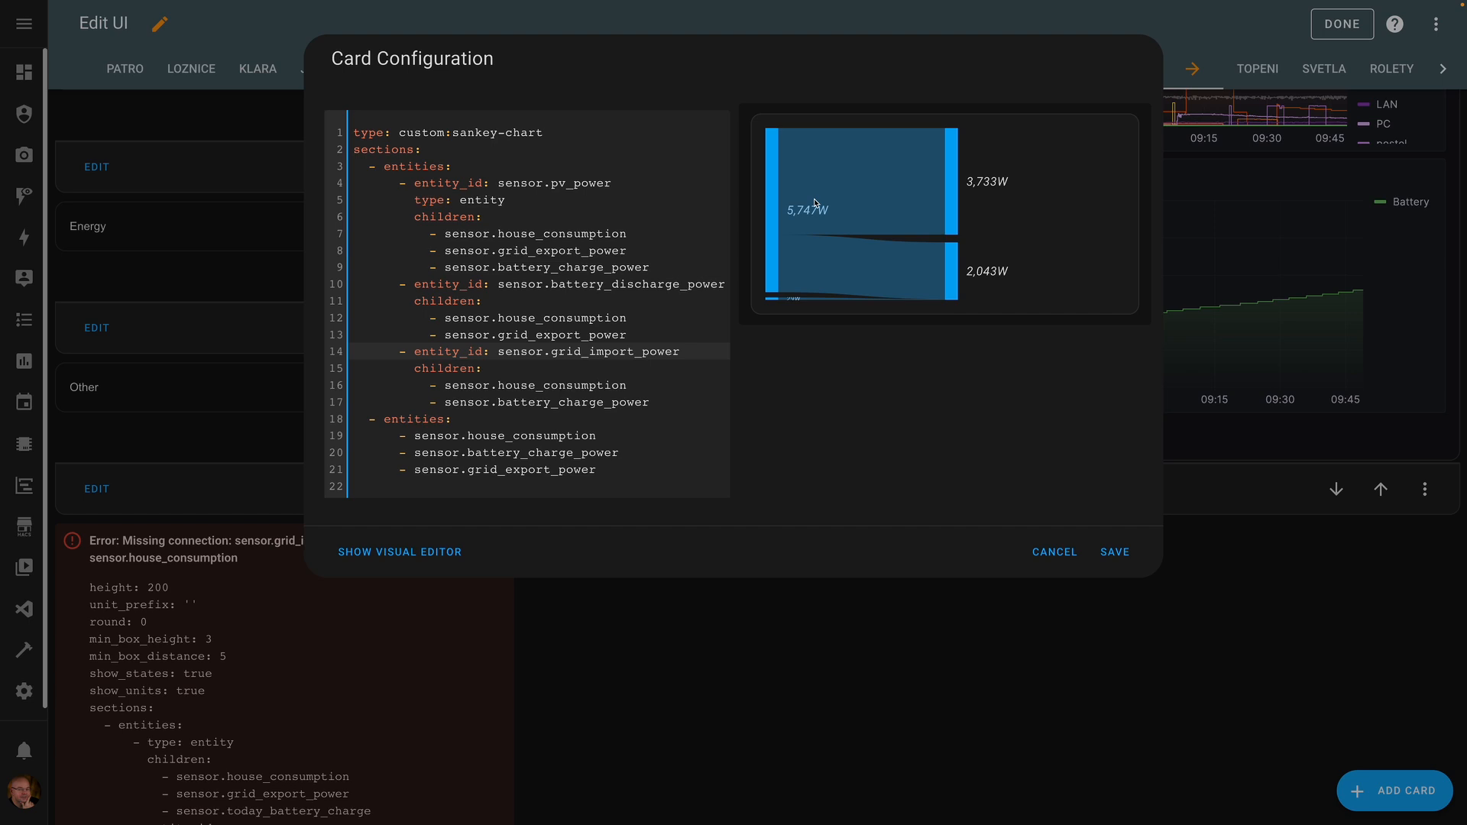
left_click(554, 183)
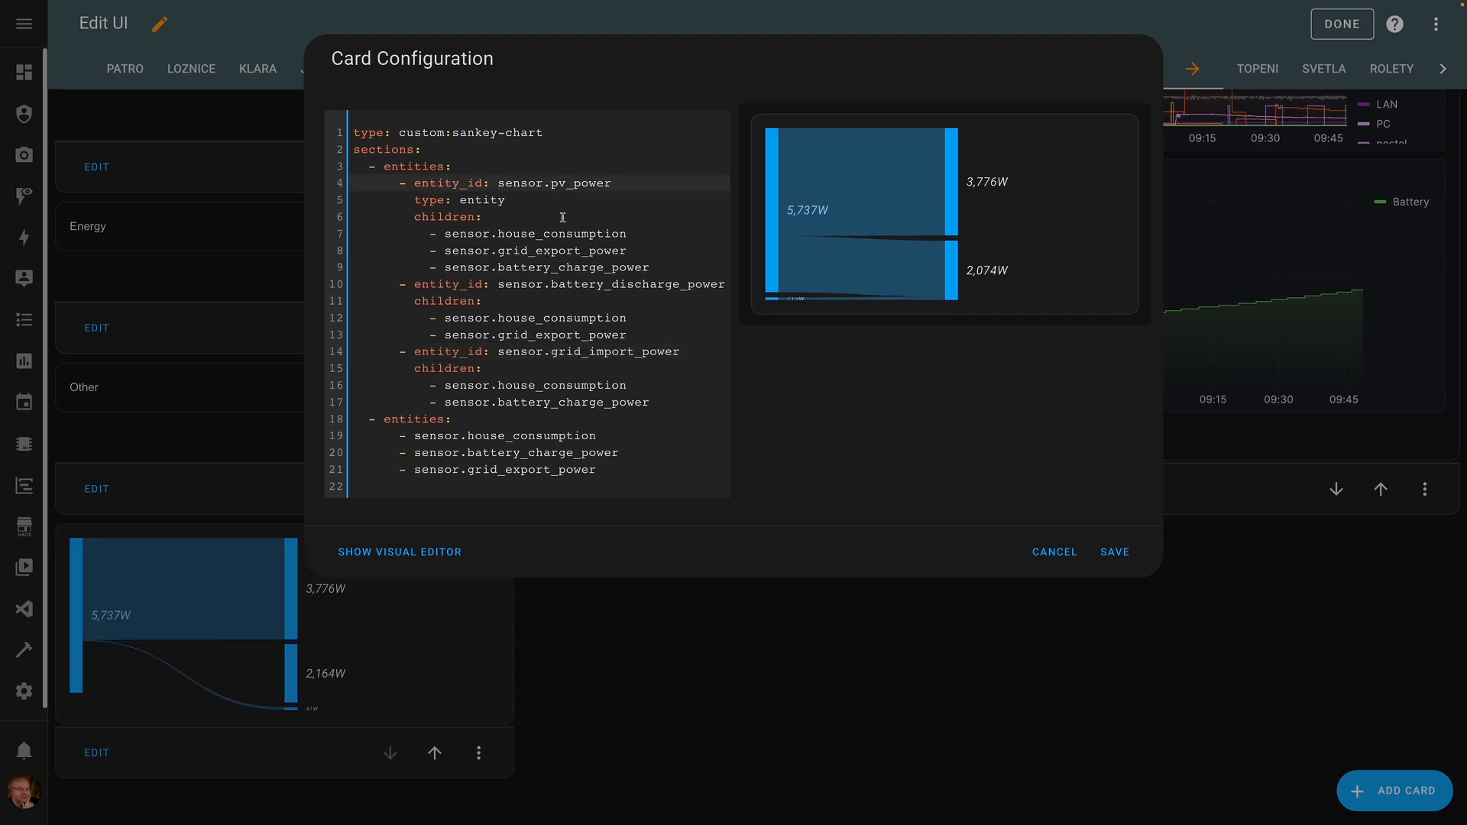
left_click(572, 132)
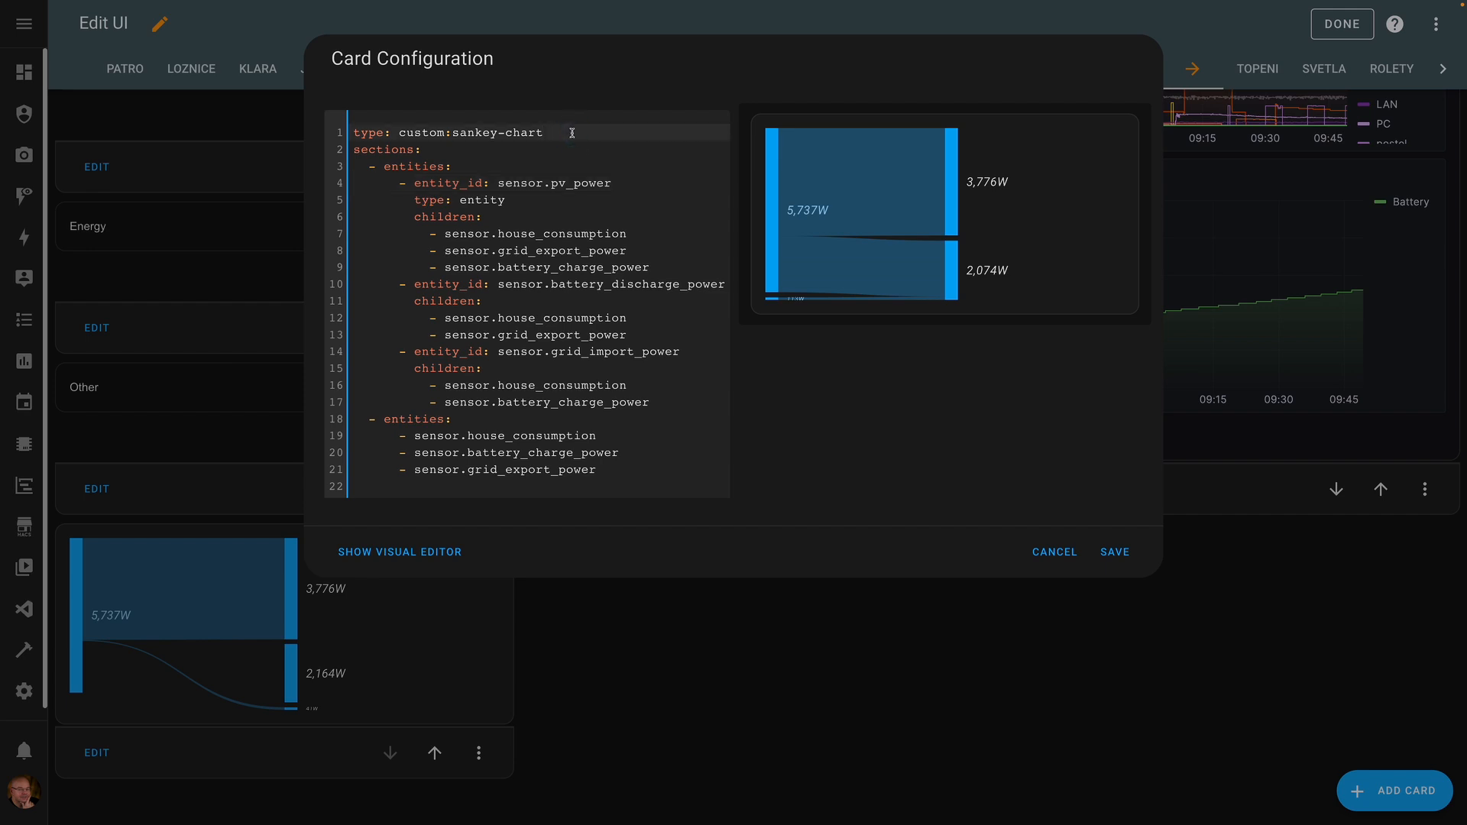
key("ctrl+v")
key("BackSpace")
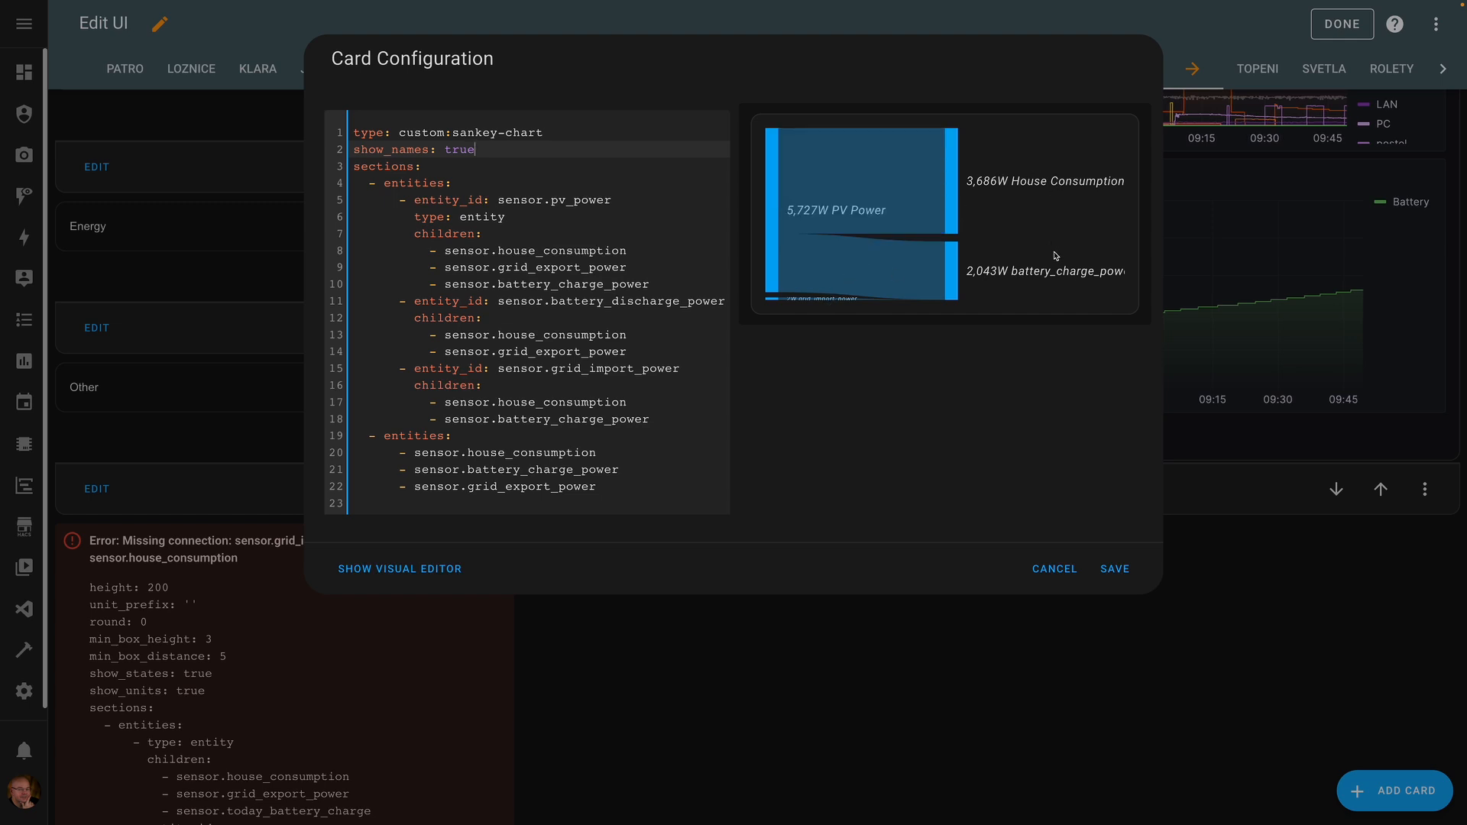
- Prefix line 21 with entity_id: and add name: Battery Charge beneath it
left_click(414, 453)
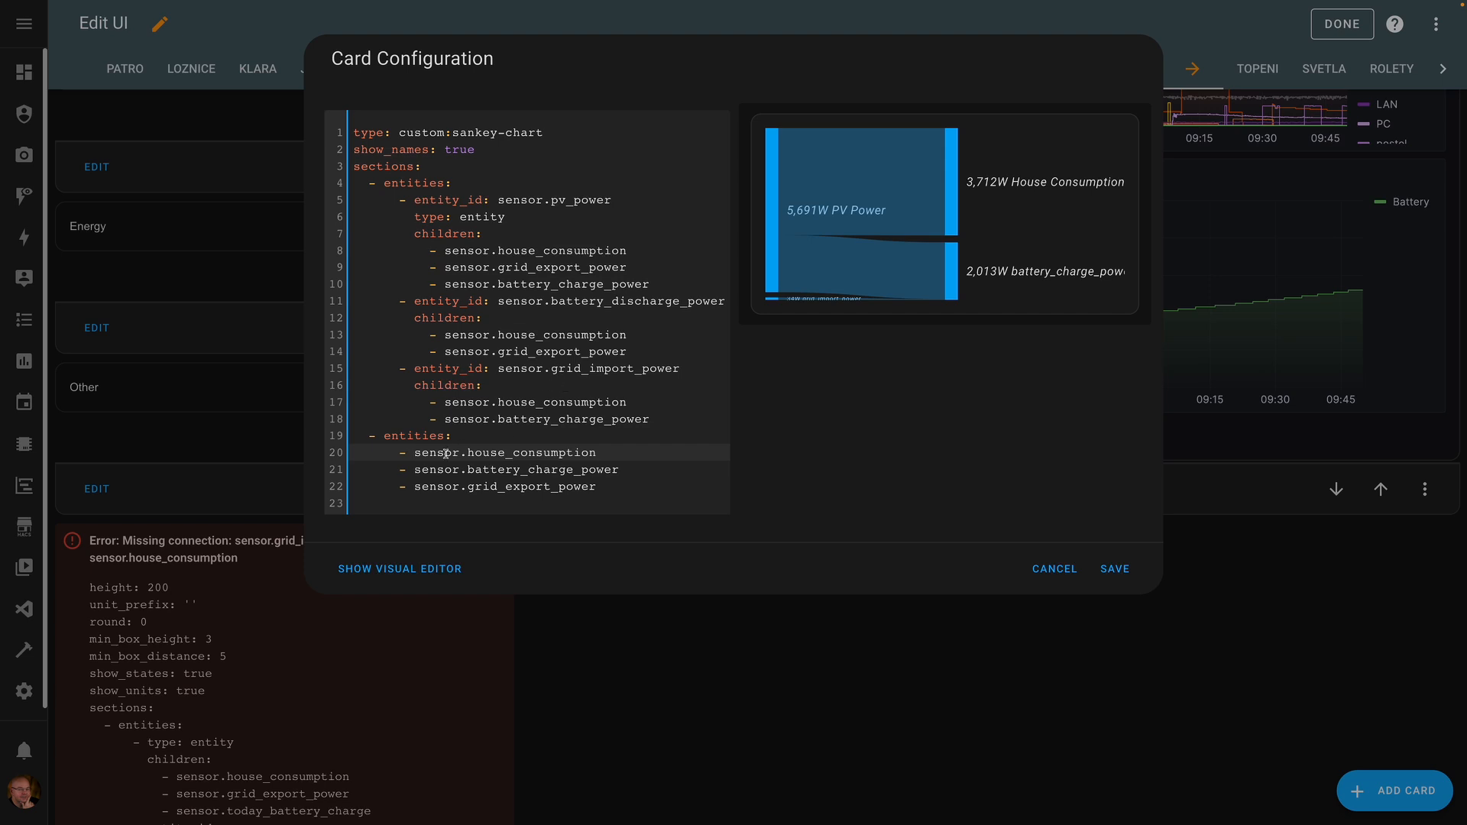
left_click(415, 469)
type("entity_idL")
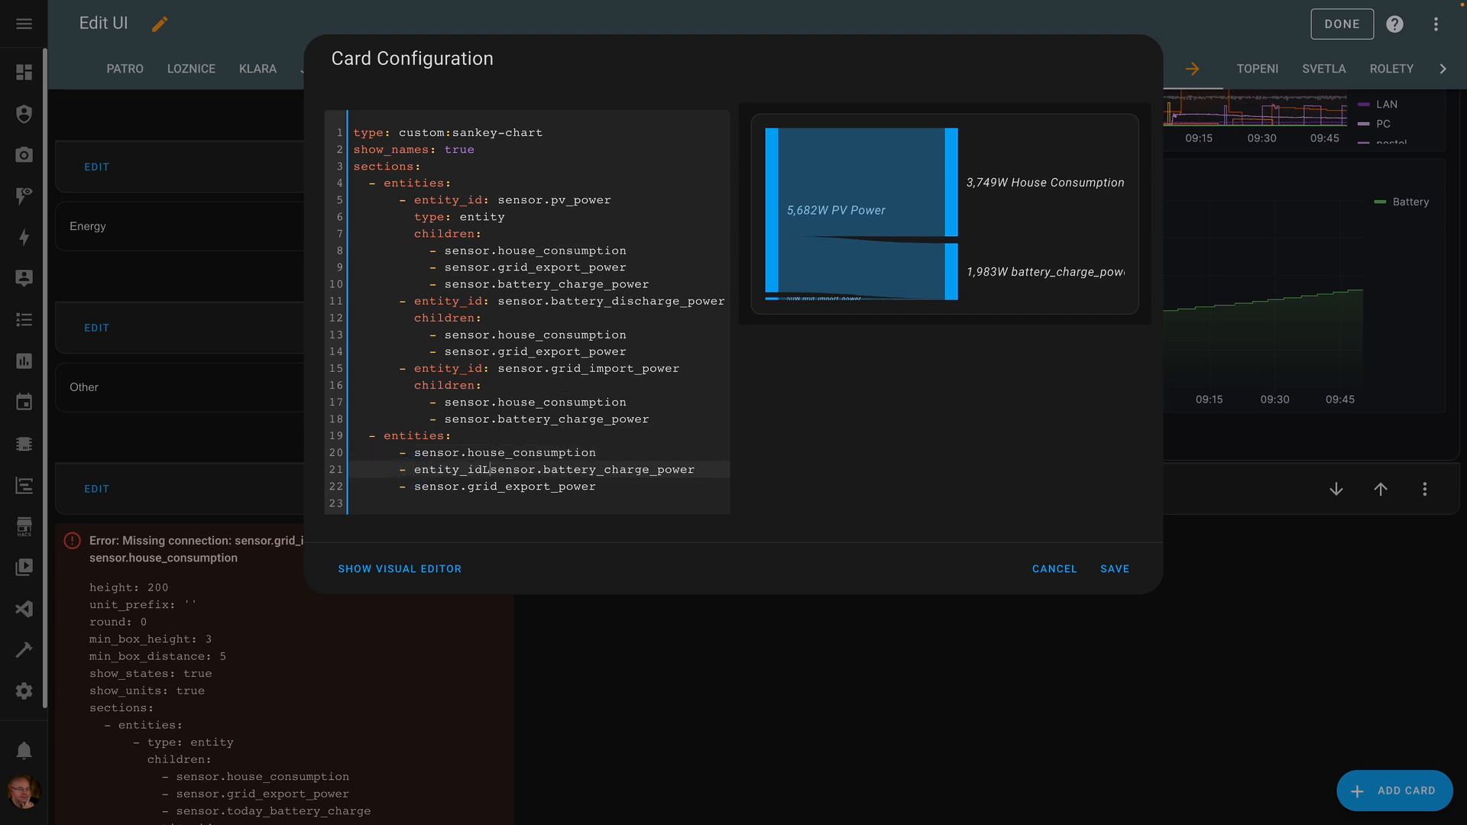
key("BackSpace")
key("BackSpace")
type(":")
key("Return")
type("name: Battery Charge")
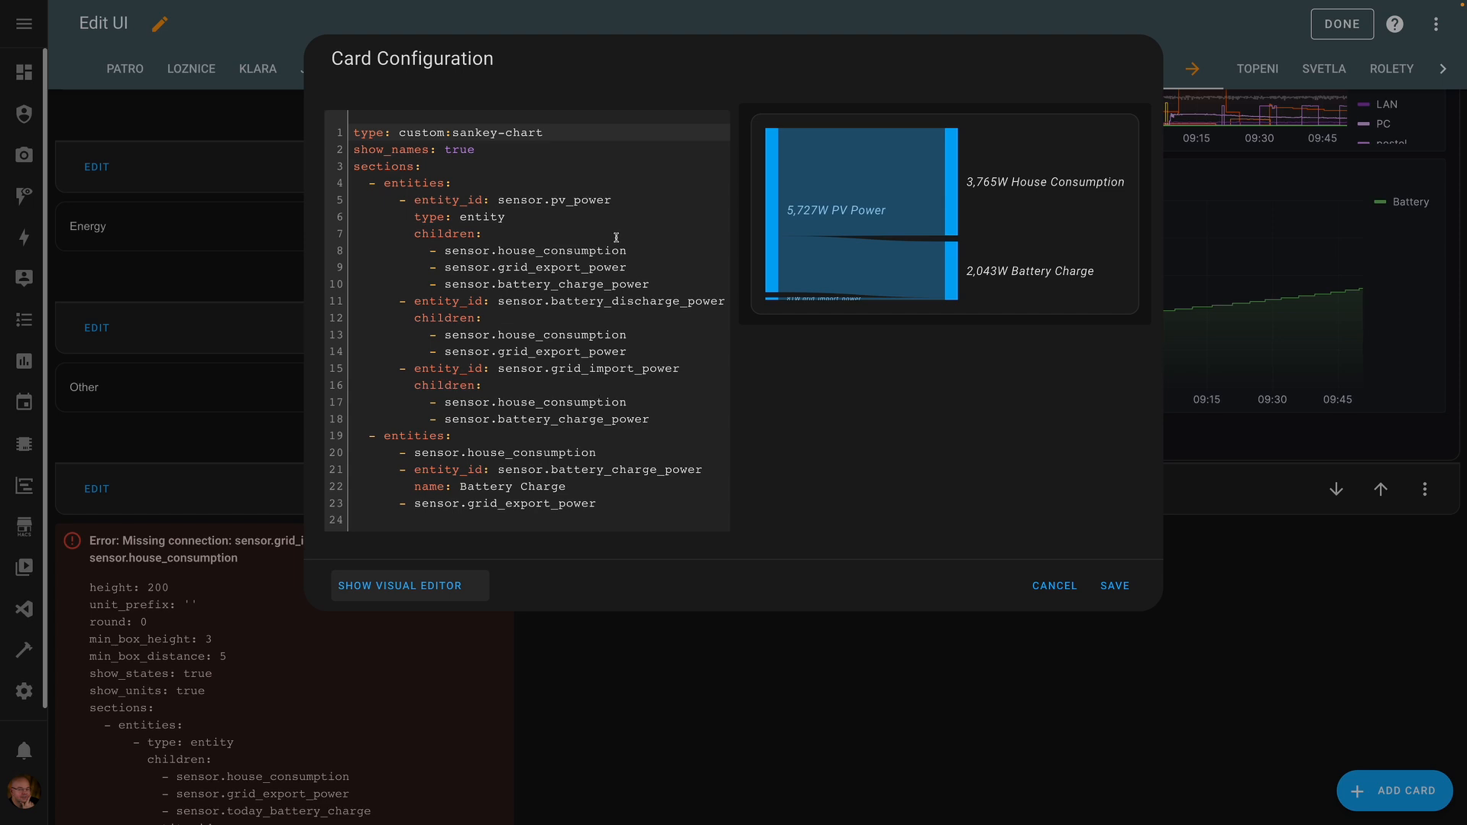
- Switch to the visual editor and check the House Consumption and battery_charge_power entity settings
left_click(469, 586)
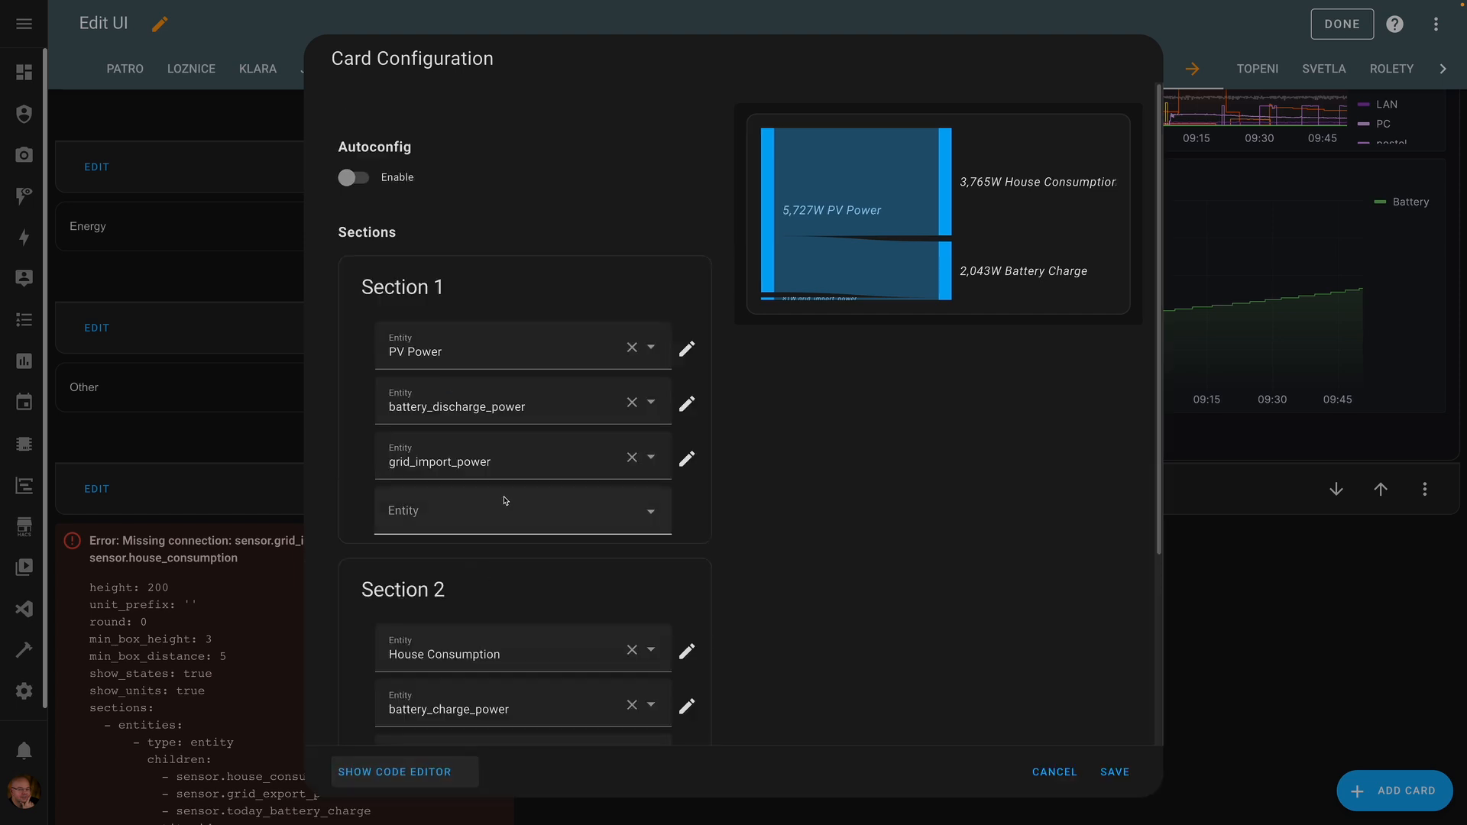
scroll(503, 500, "down", 2)
scroll(503, 511, "down", 1)
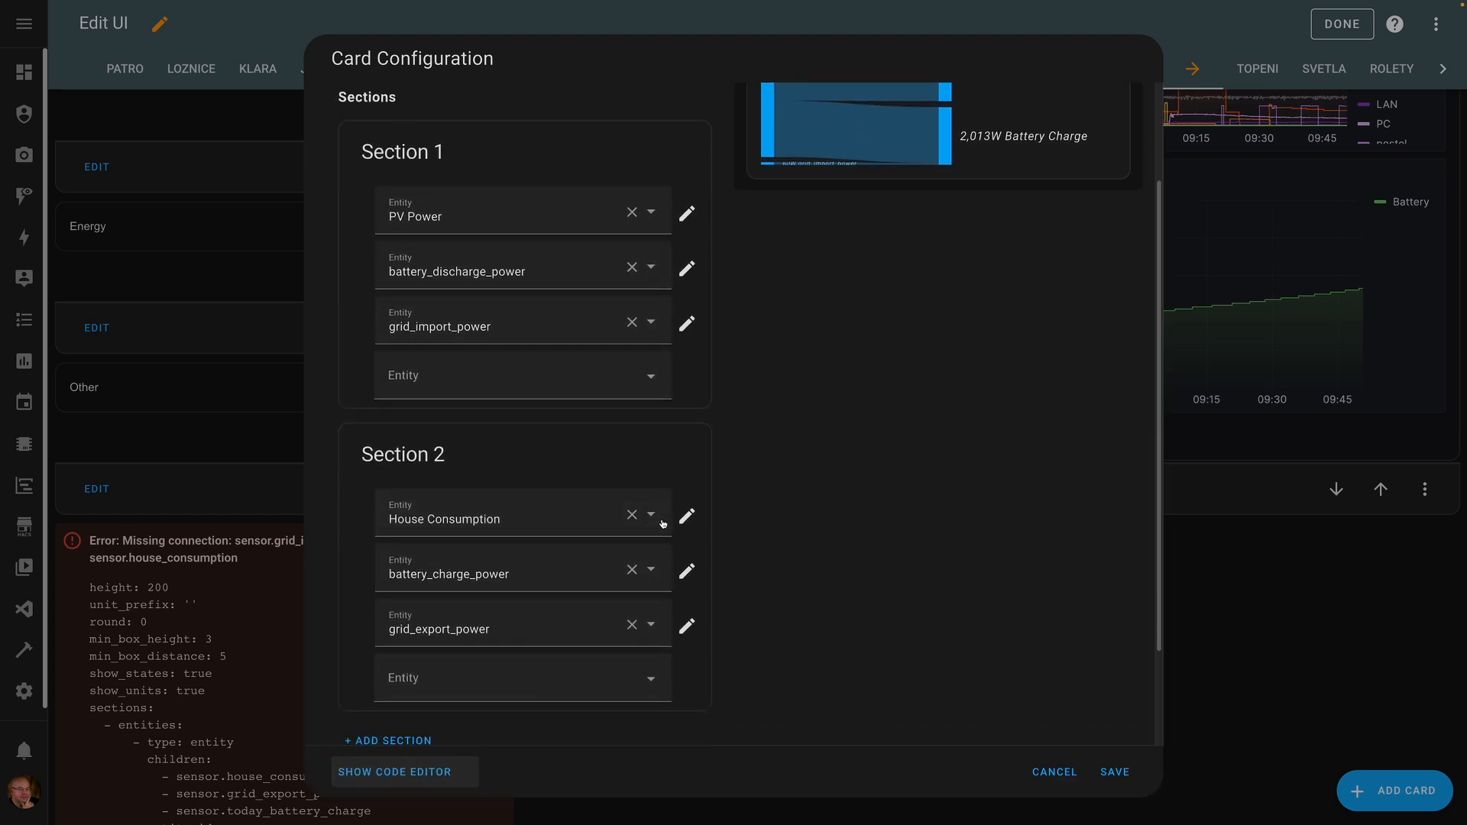
left_click(686, 516)
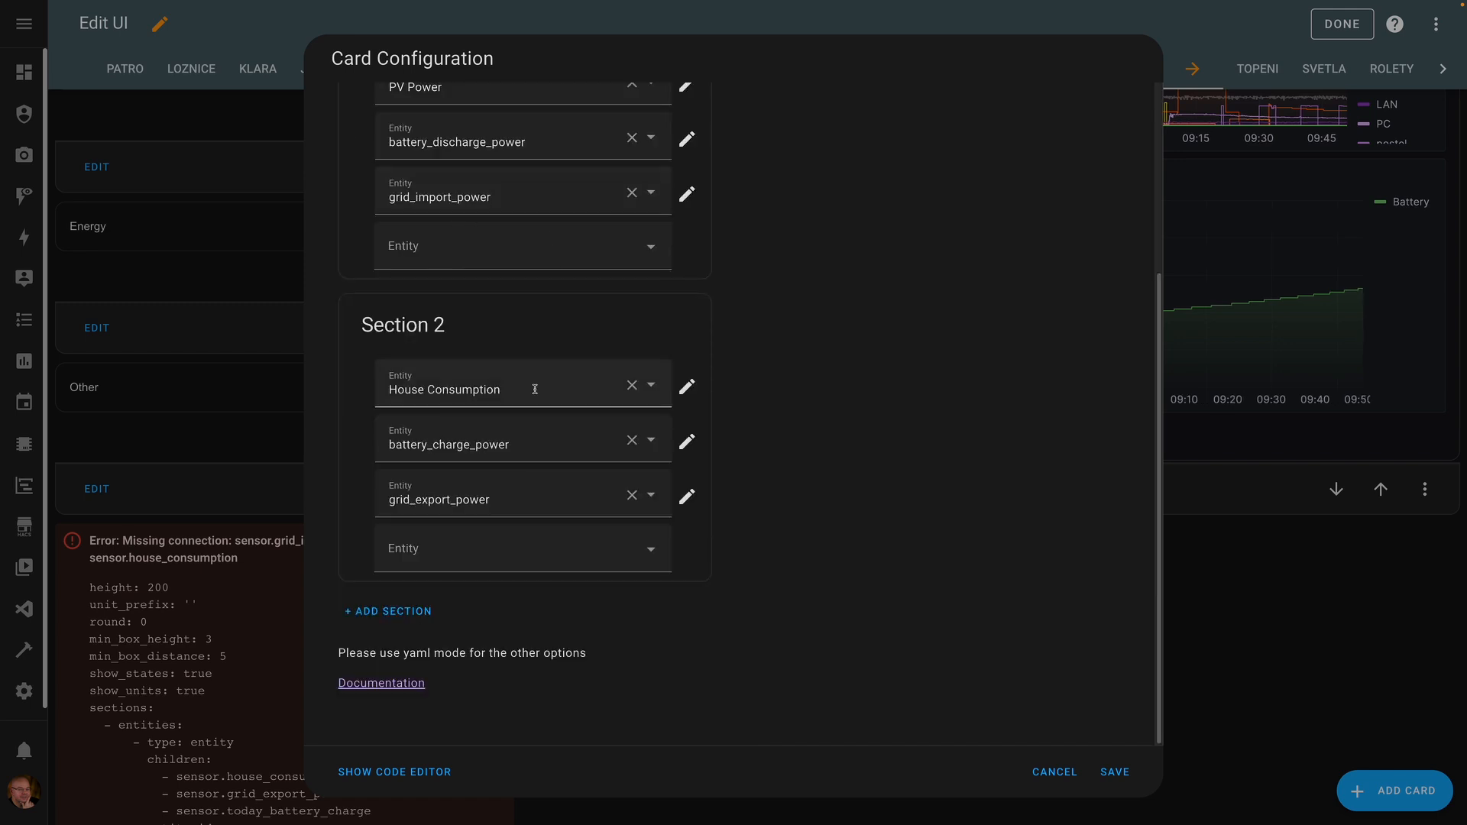
left_click(686, 441)
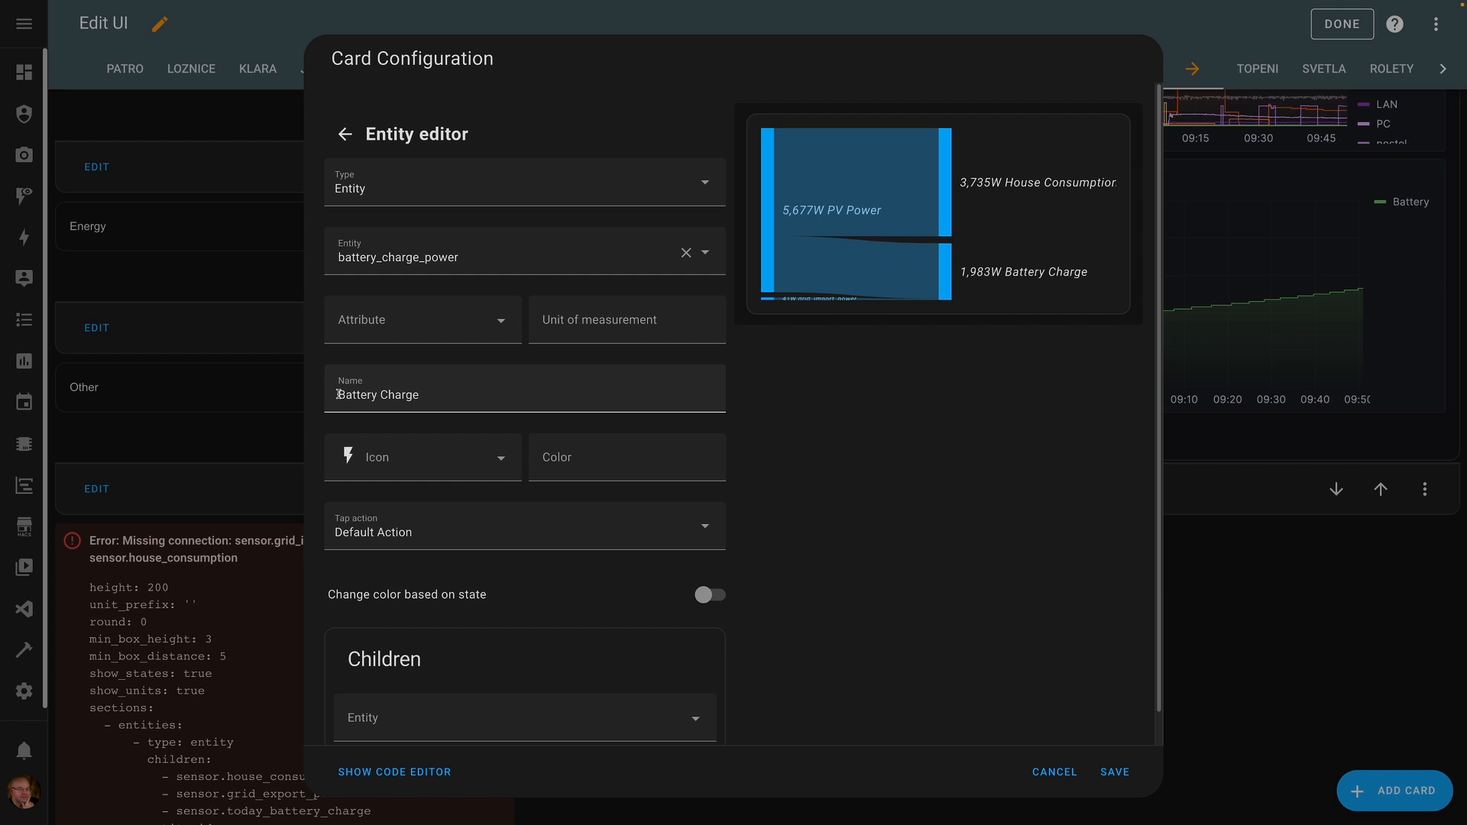
scroll(456, 395, "down", 1)
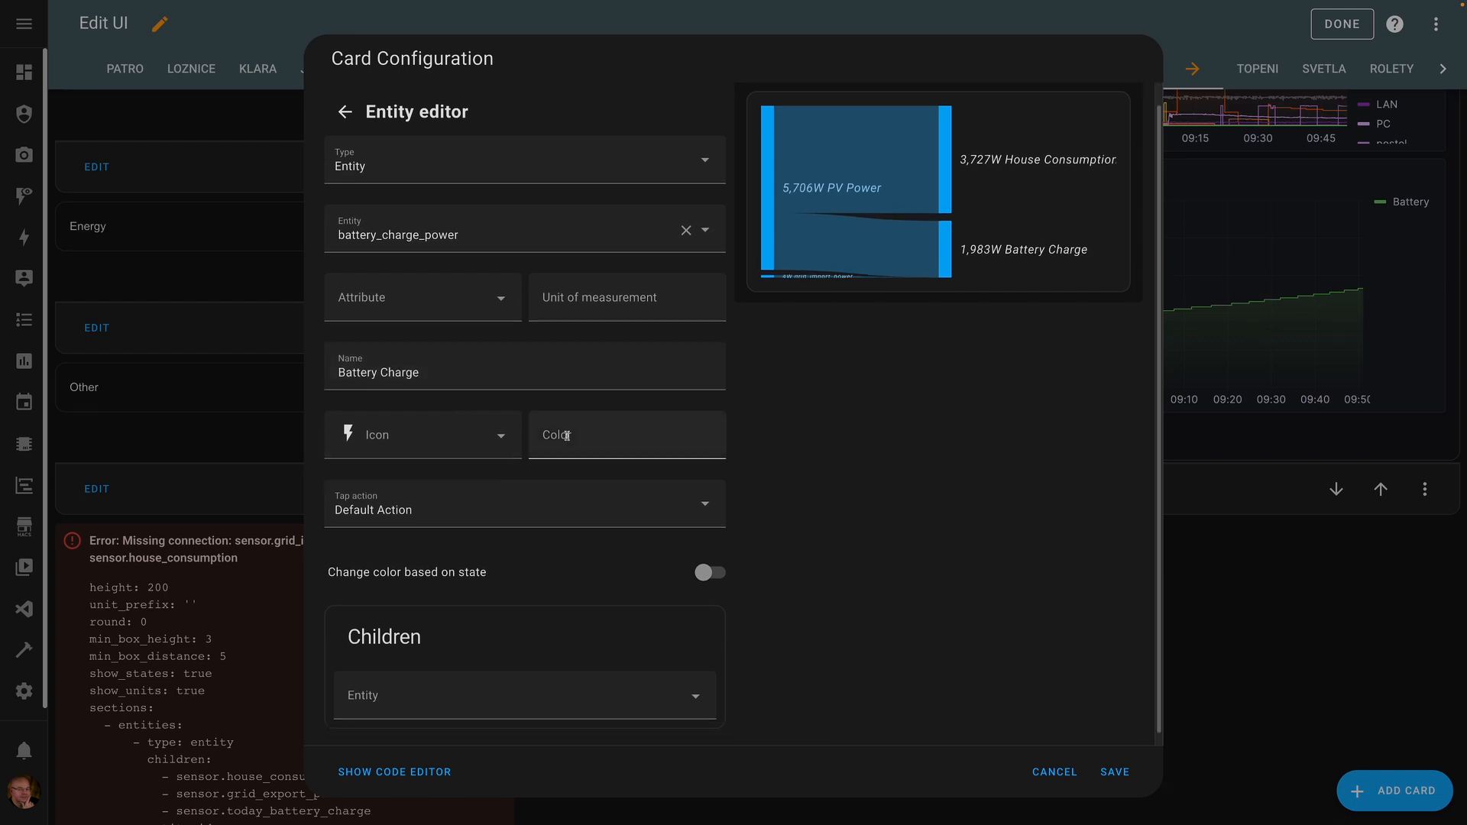
scroll(507, 441, "down", 1)
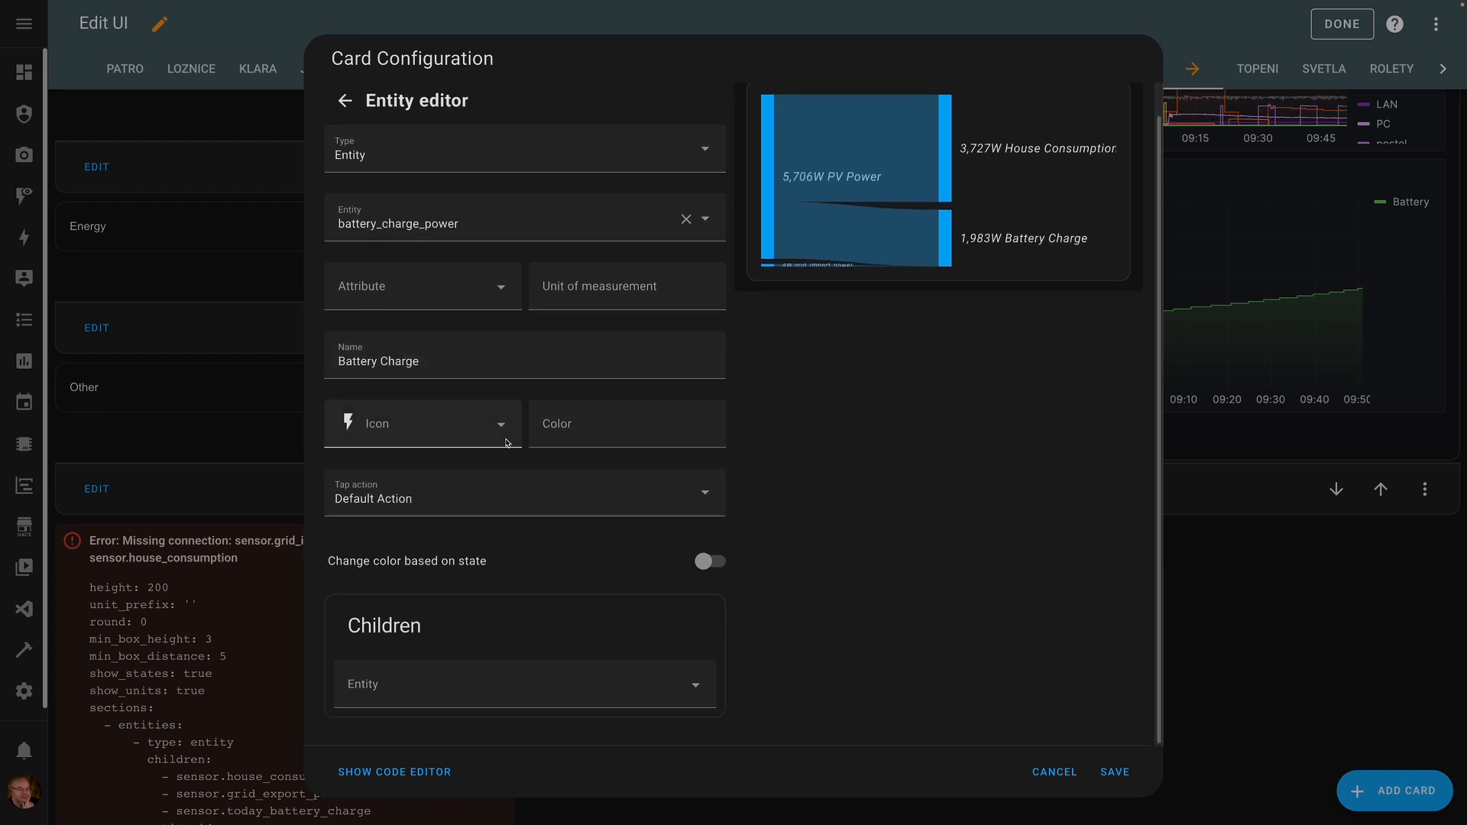
left_click(344, 100)
scroll(535, 243, "down", 3)
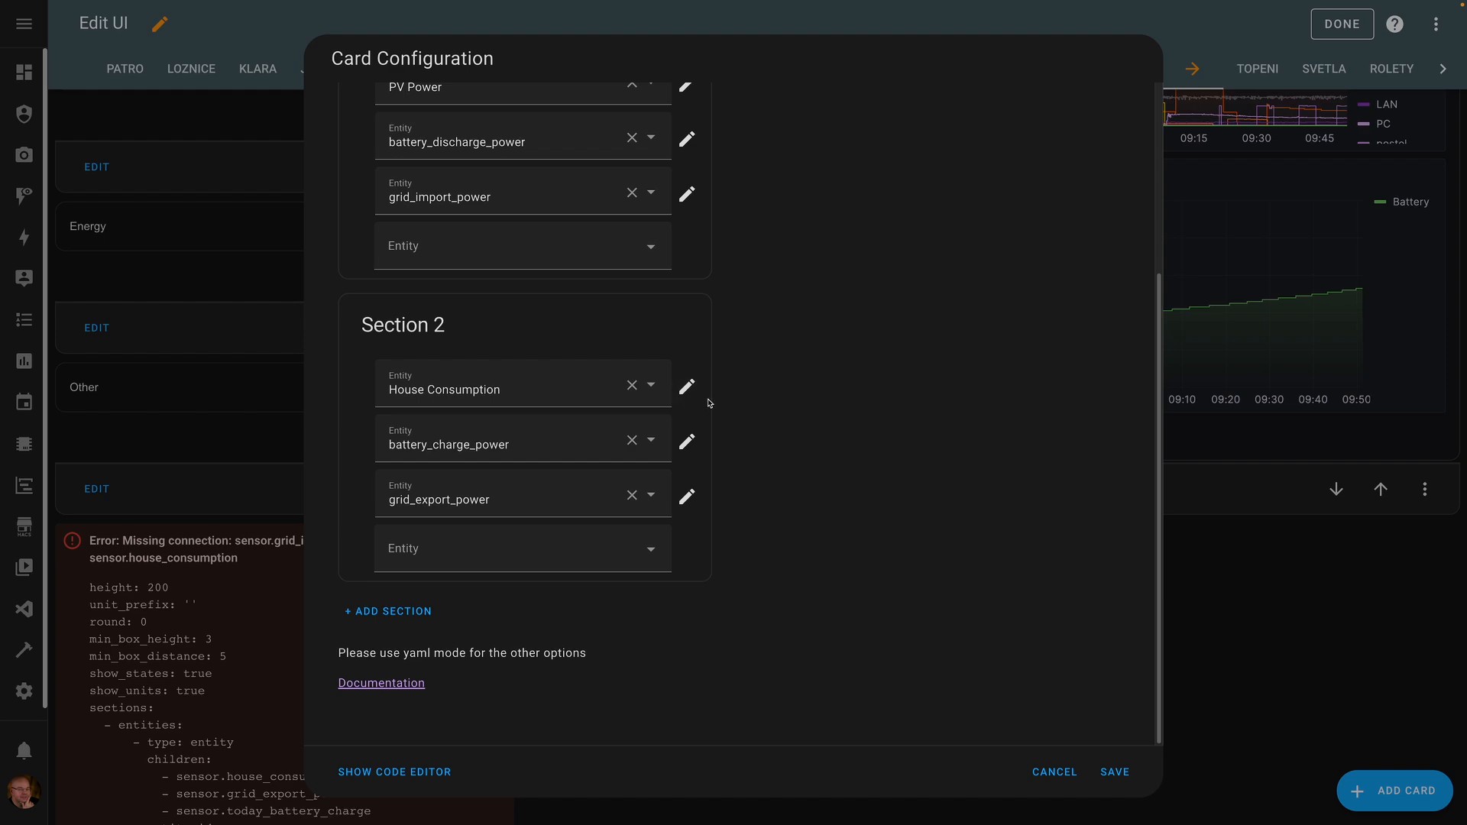
- Save the new Sankey card configuration
left_click(1115, 773)
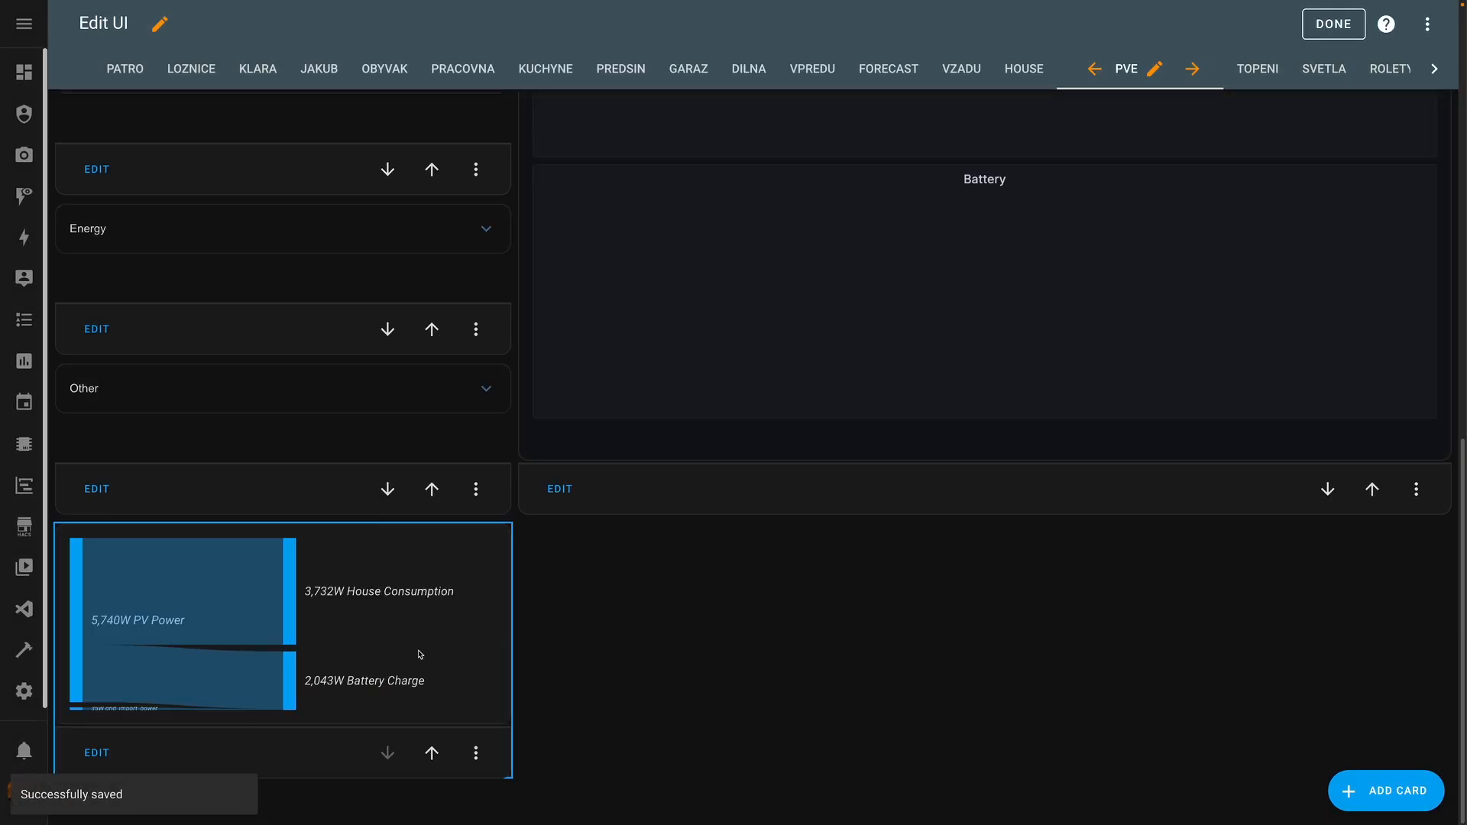
scroll(835, 571, "up", 3)
scroll(834, 572, "up", 8)
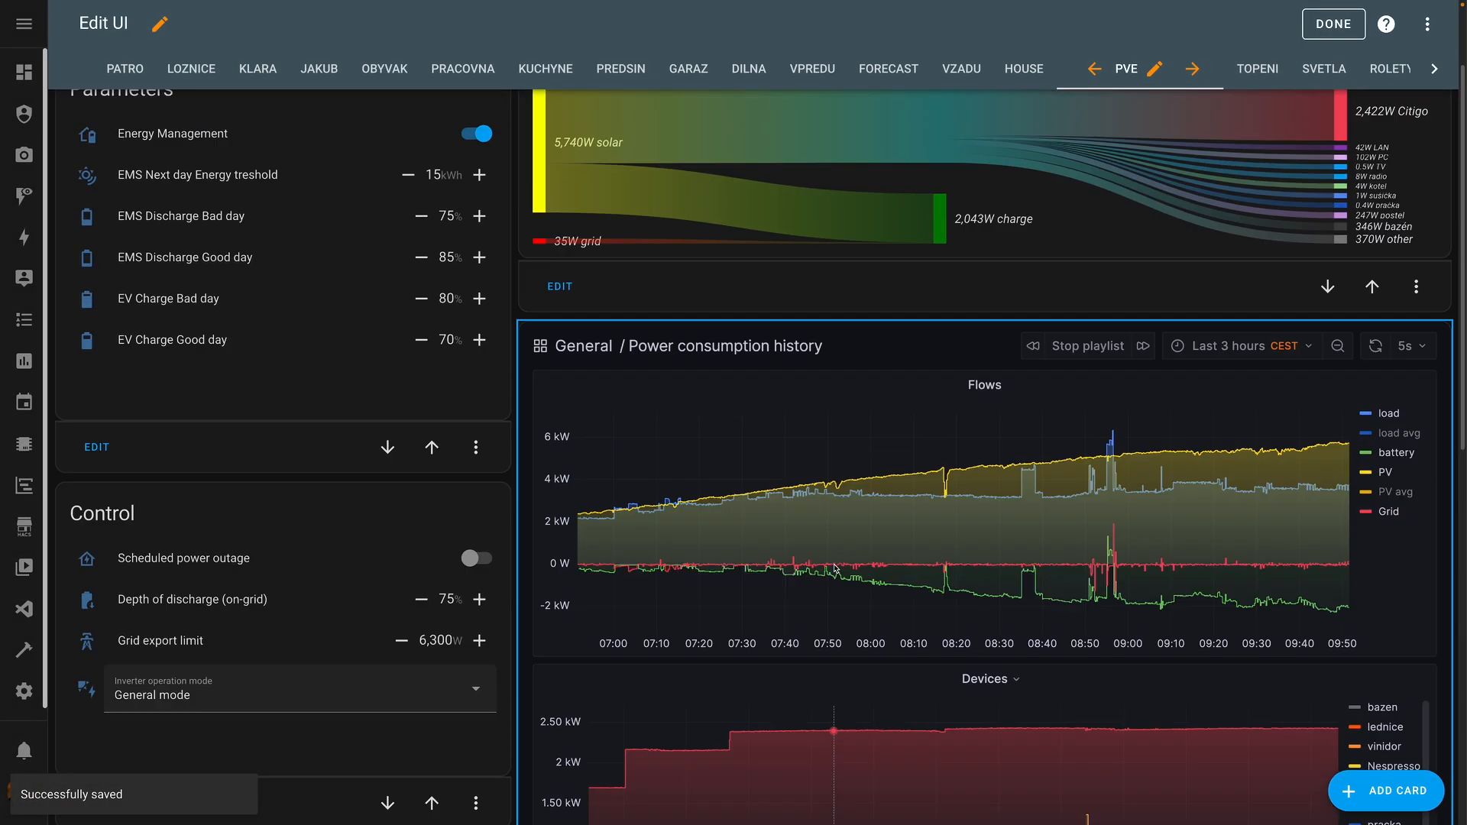
- Edit the existing Sankey card and inspect the House Consumption and lednice power entity settings
left_click(567, 419)
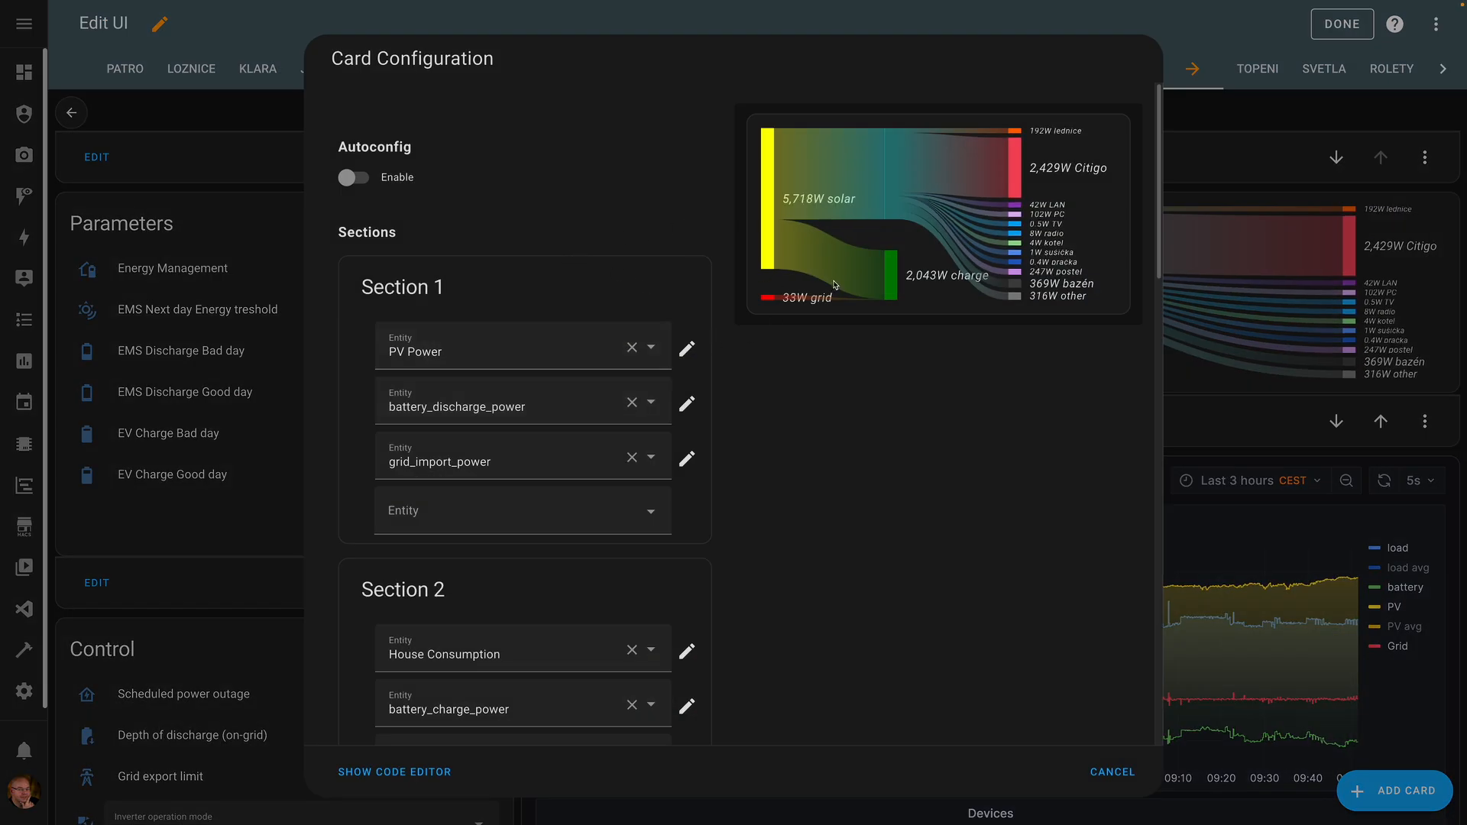
left_click_drag(1157, 175, 1156, 228)
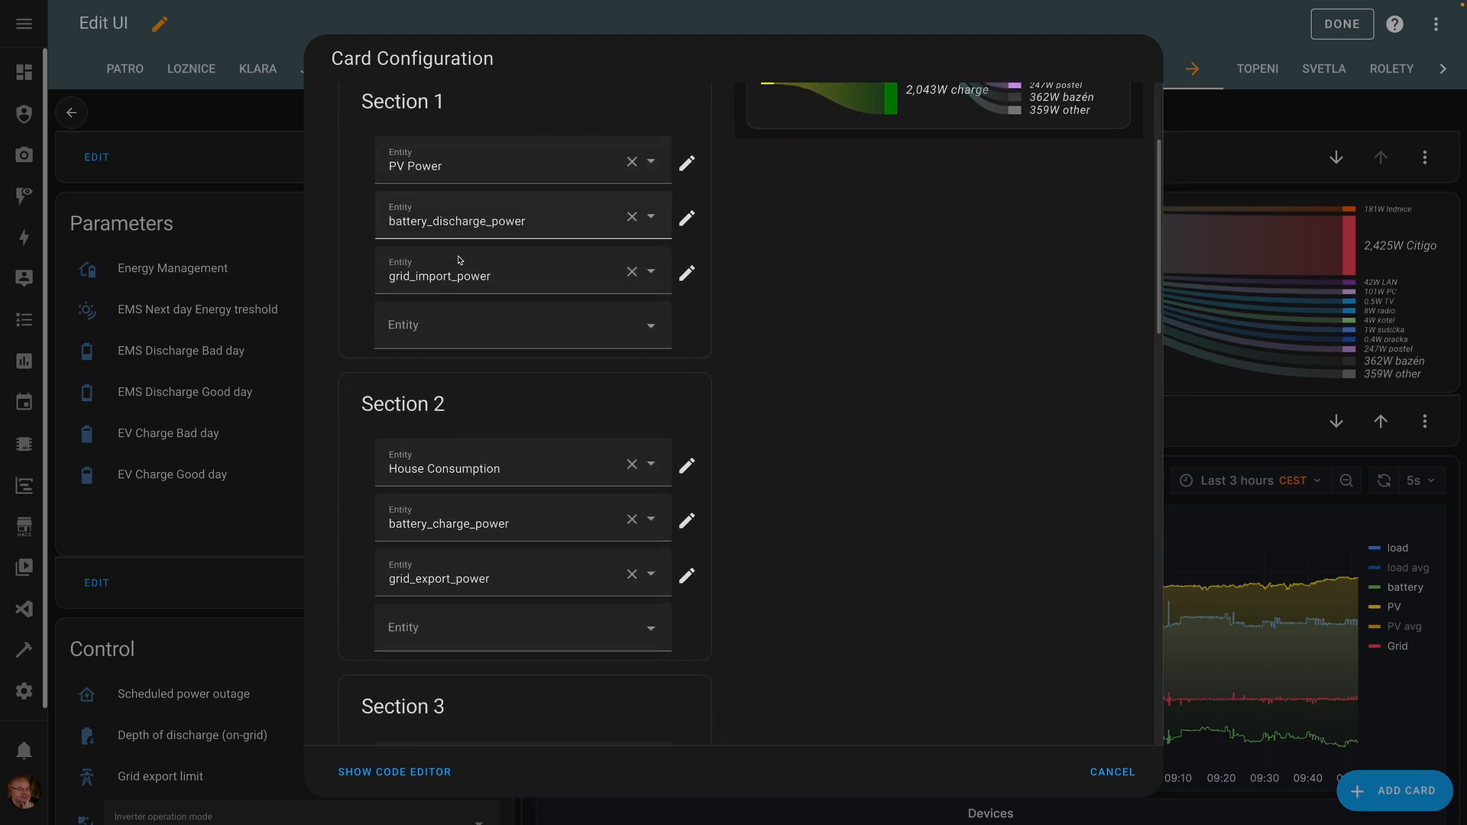
scroll(676, 539, "down", 1)
scroll(676, 540, "down", 3)
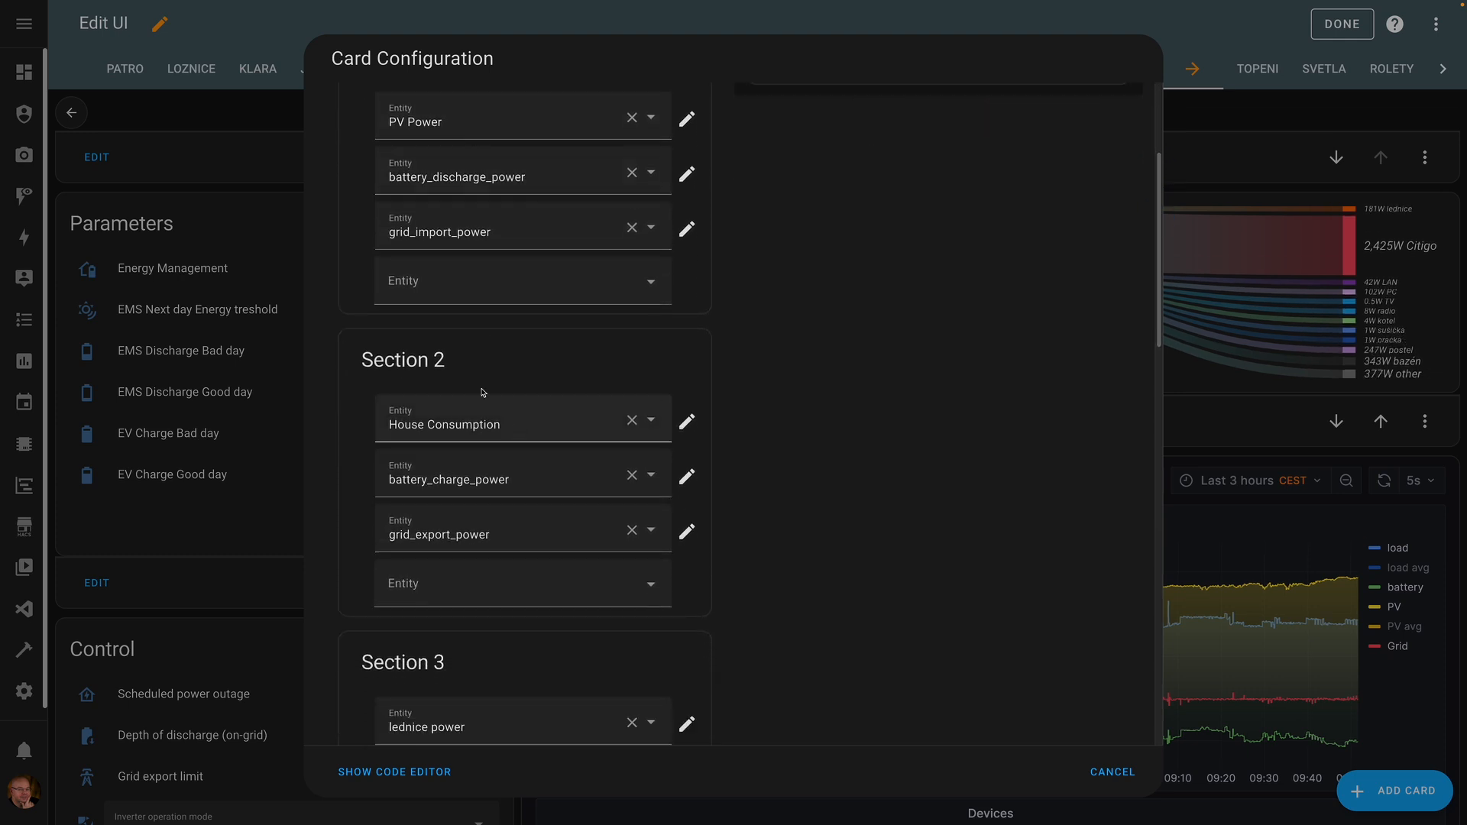
left_click(685, 397)
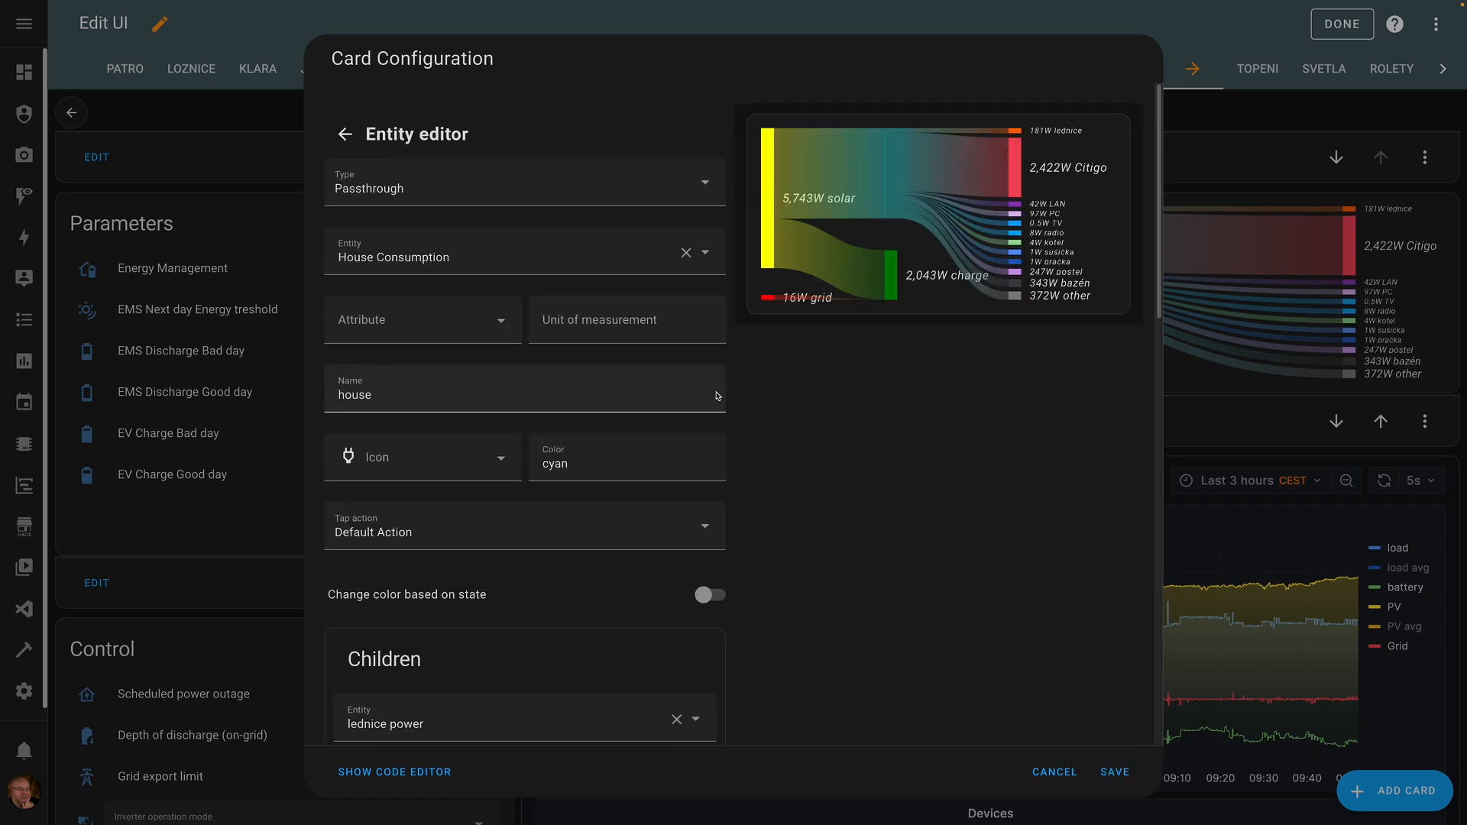
left_click_drag(1158, 284, 1156, 546)
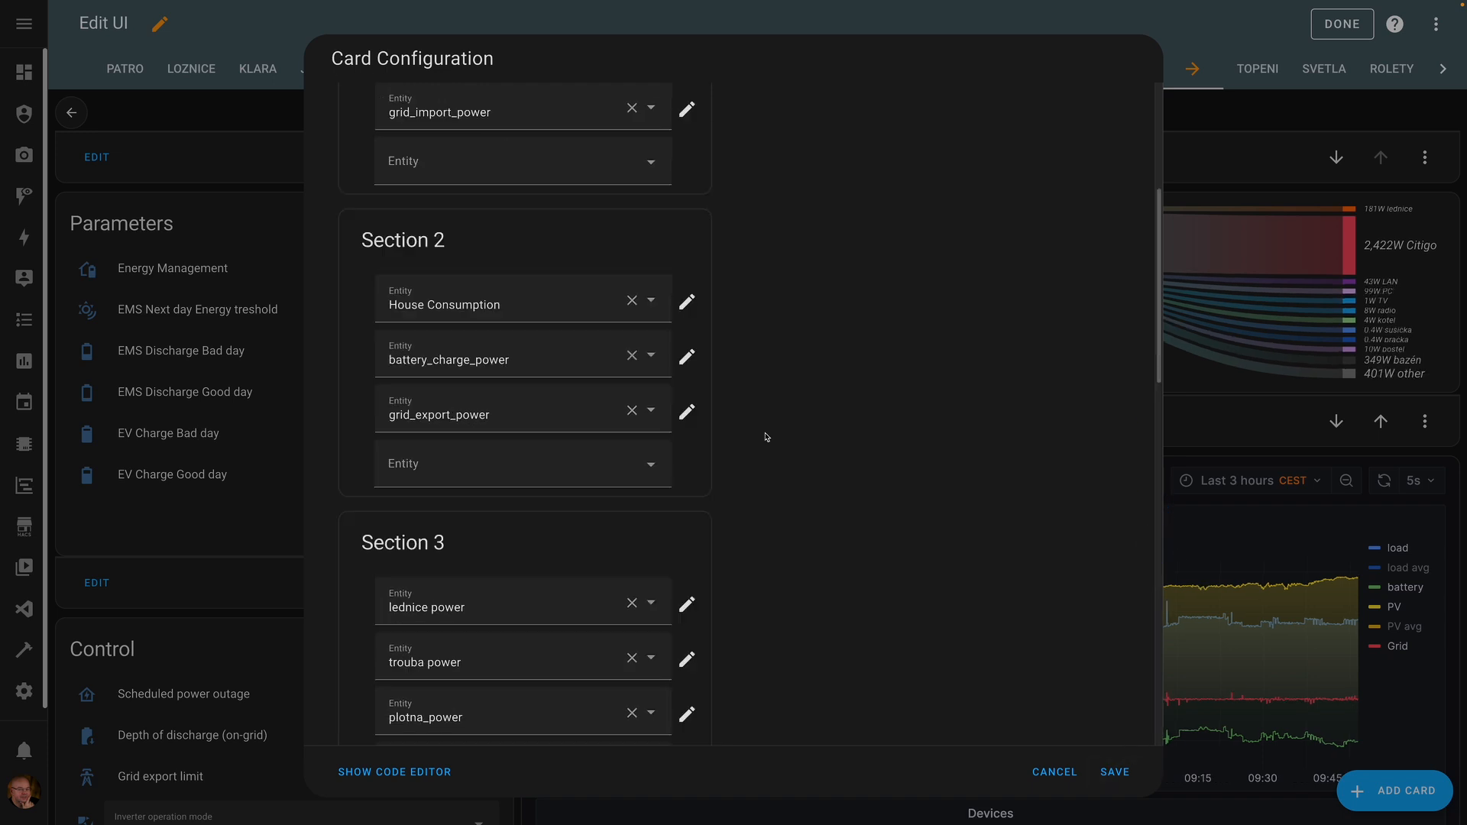
scroll(766, 437, "down", 2)
scroll(766, 437, "down", 2)
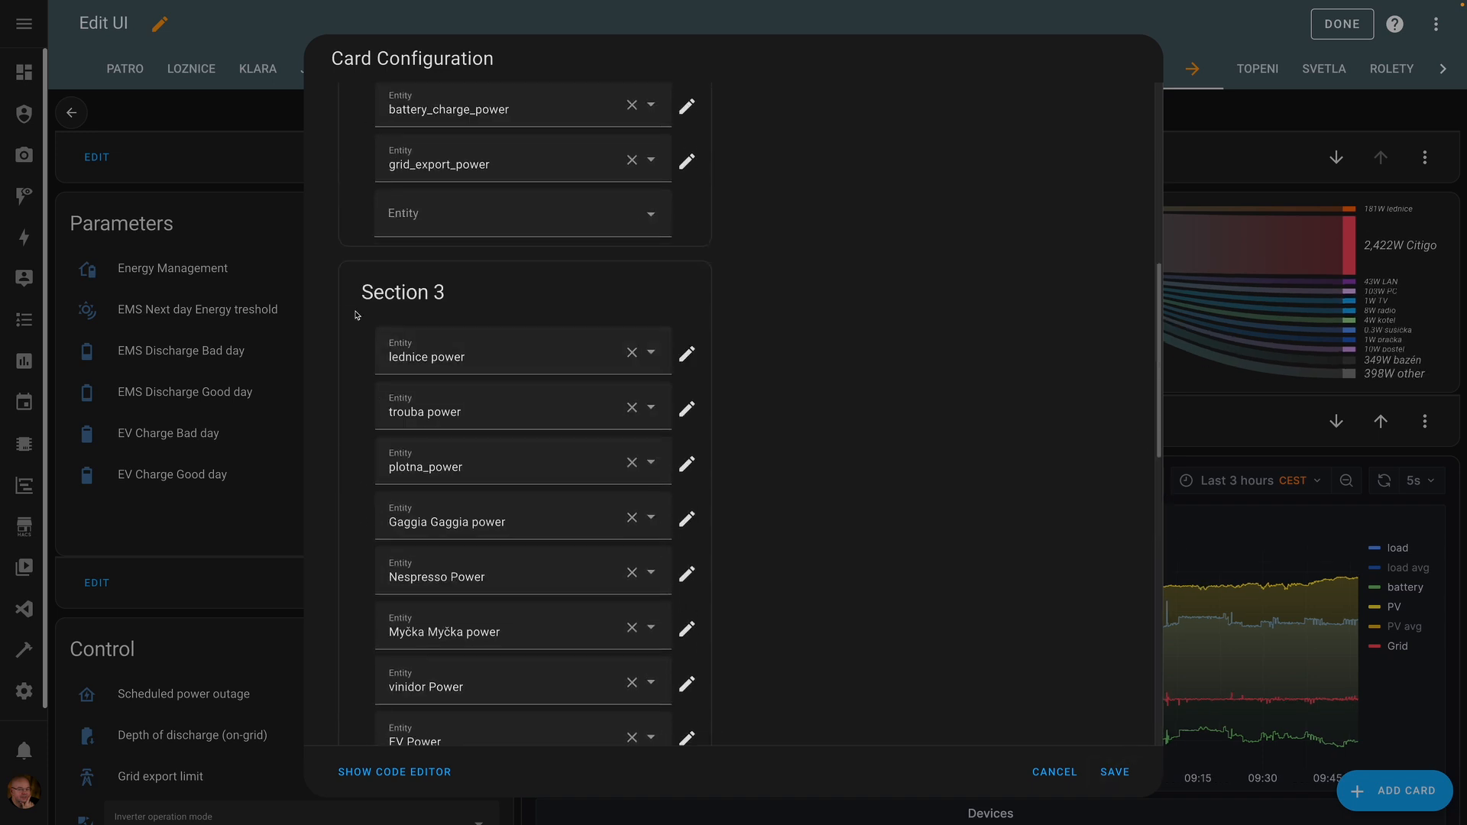
scroll(419, 290, "down", 1)
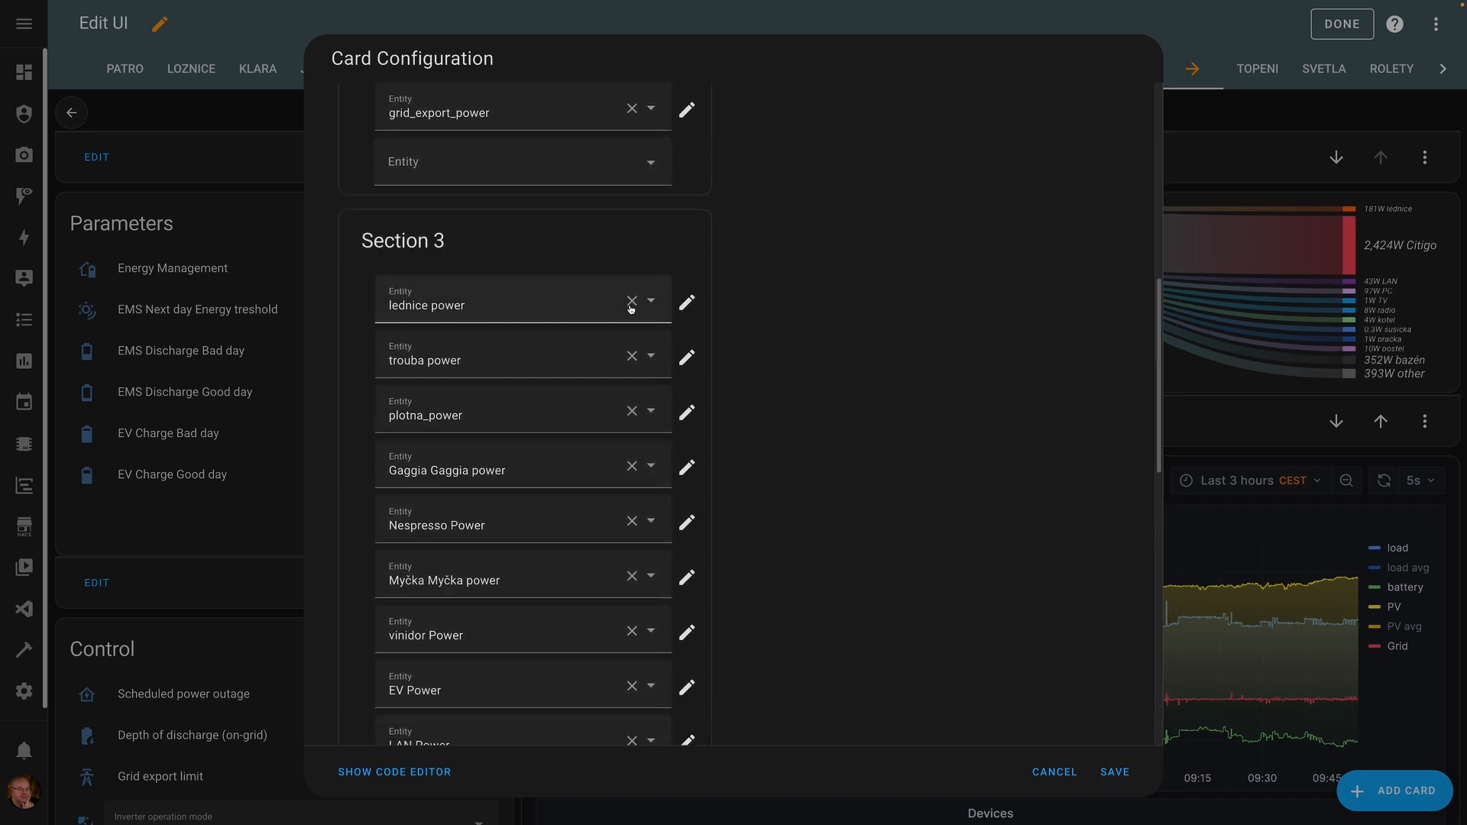
left_click(688, 304)
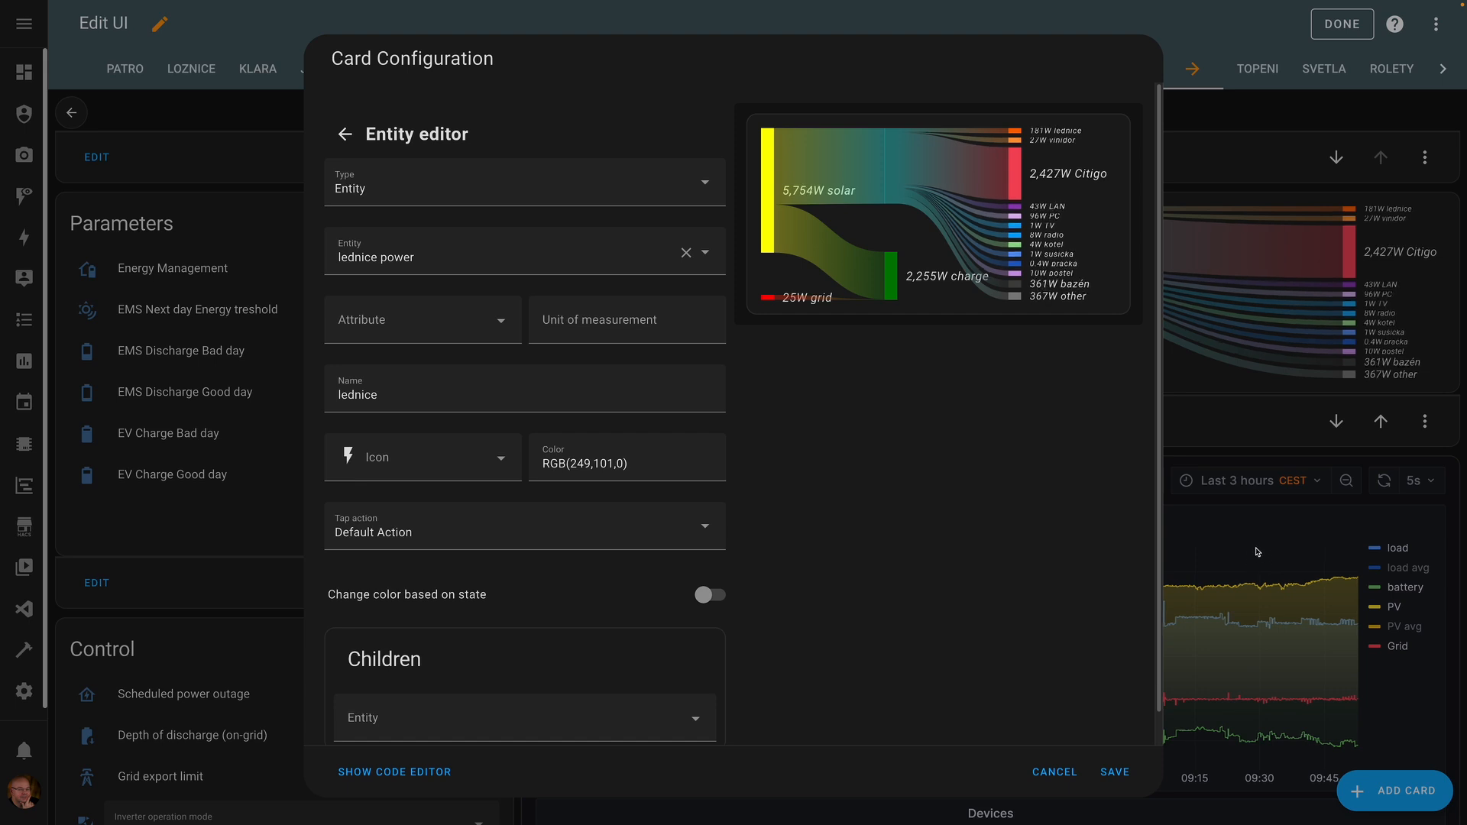
- In the card's YAML, delete the house entity's type: passthrough line and save the card
left_click(444, 771)
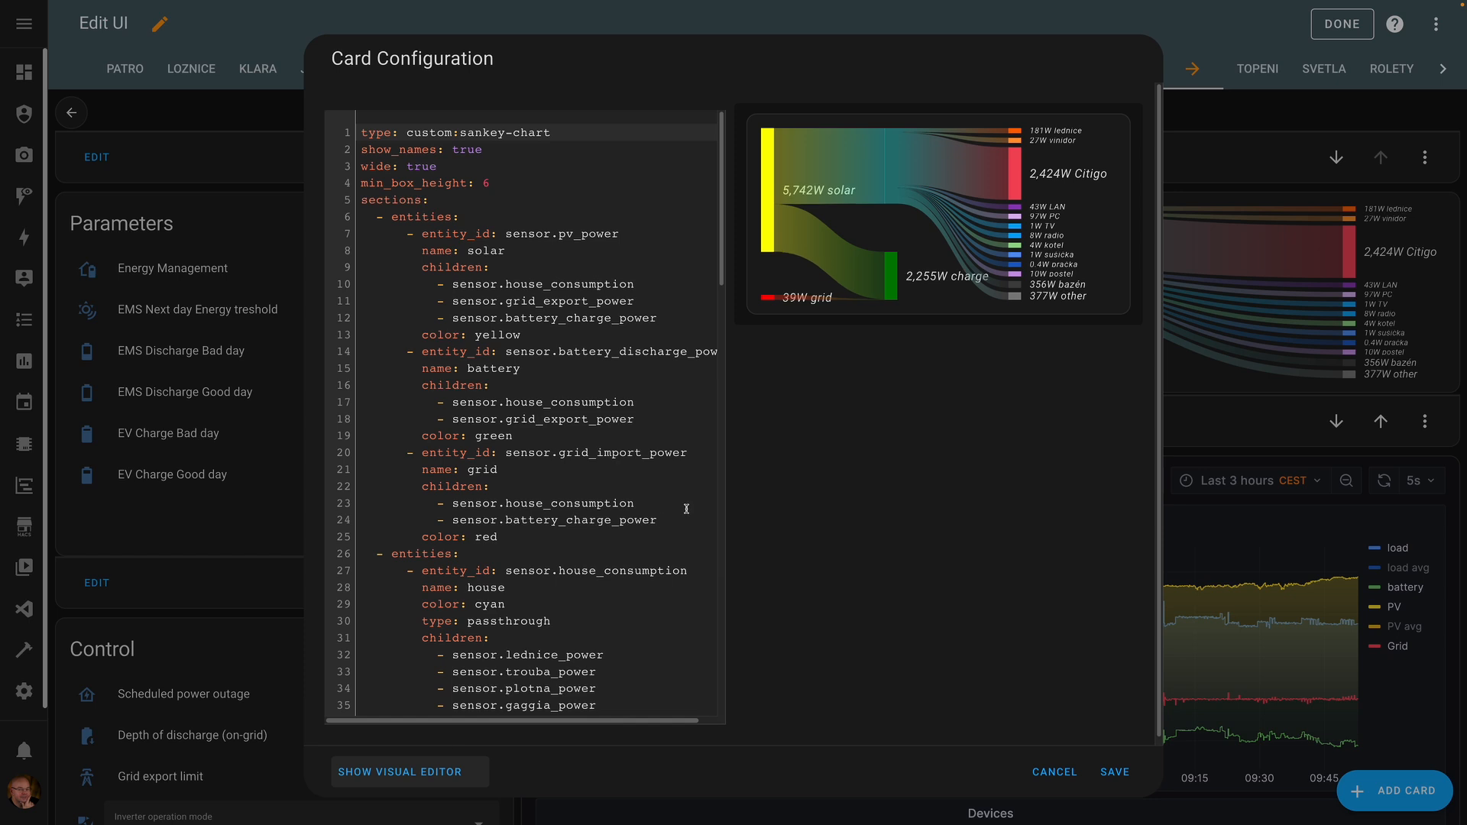
left_click_drag(721, 212, 722, 237)
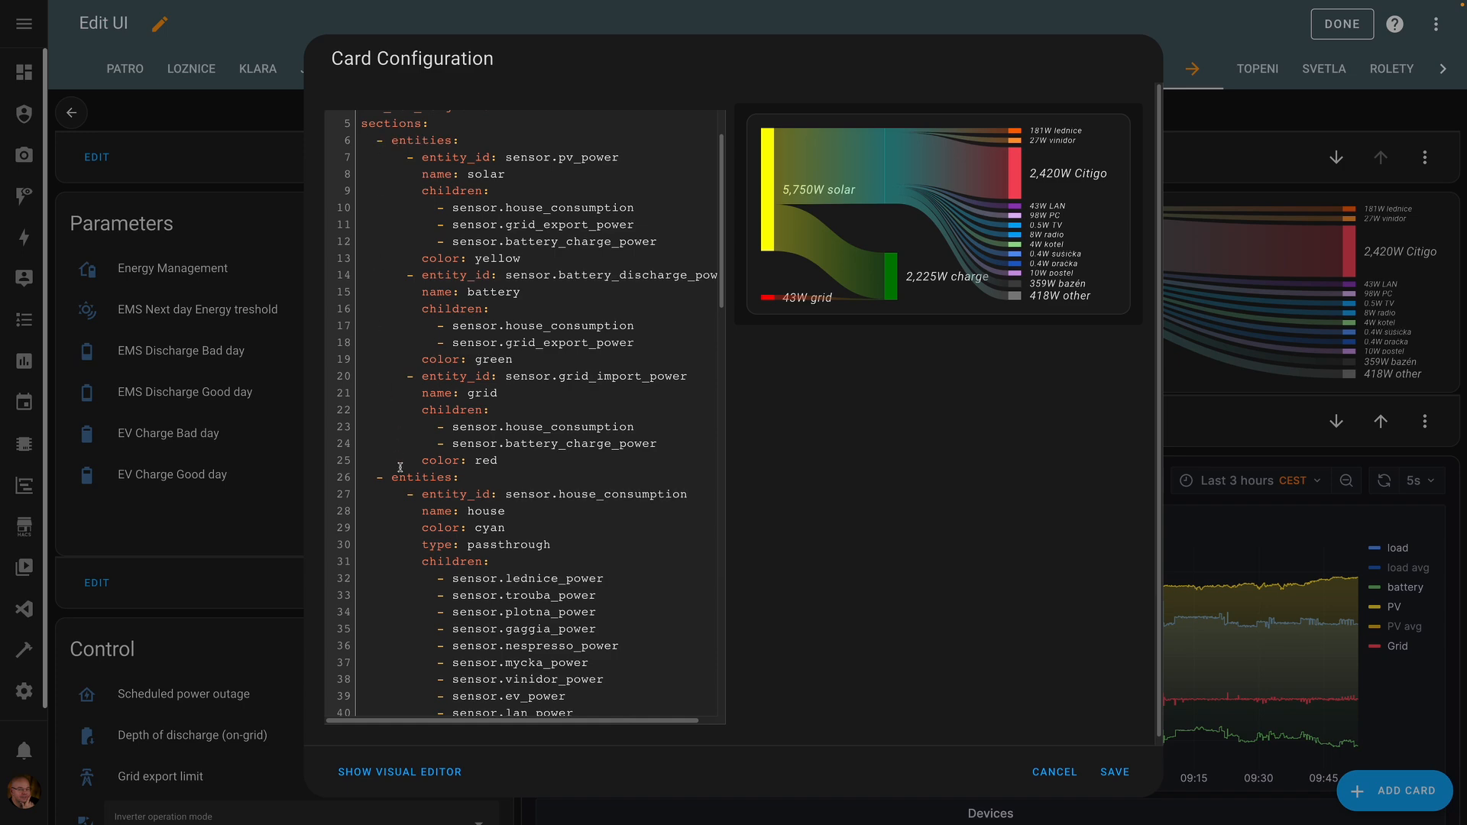
mouse_move(723, 266)
left_mouse_down()
mouse_move(721, 366)
mouse_move(718, 268)
left_mouse_up()
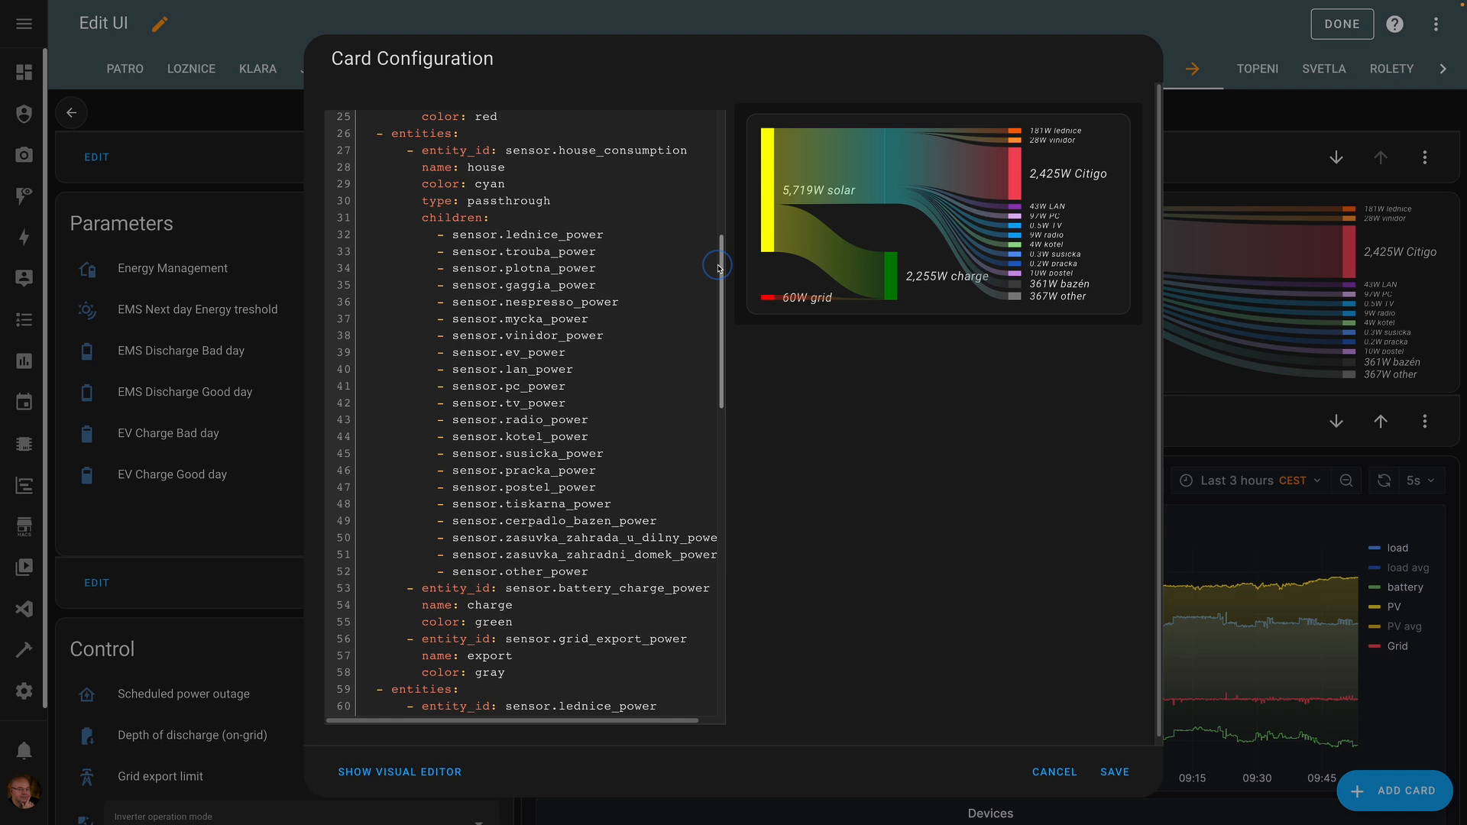
left_click(463, 203)
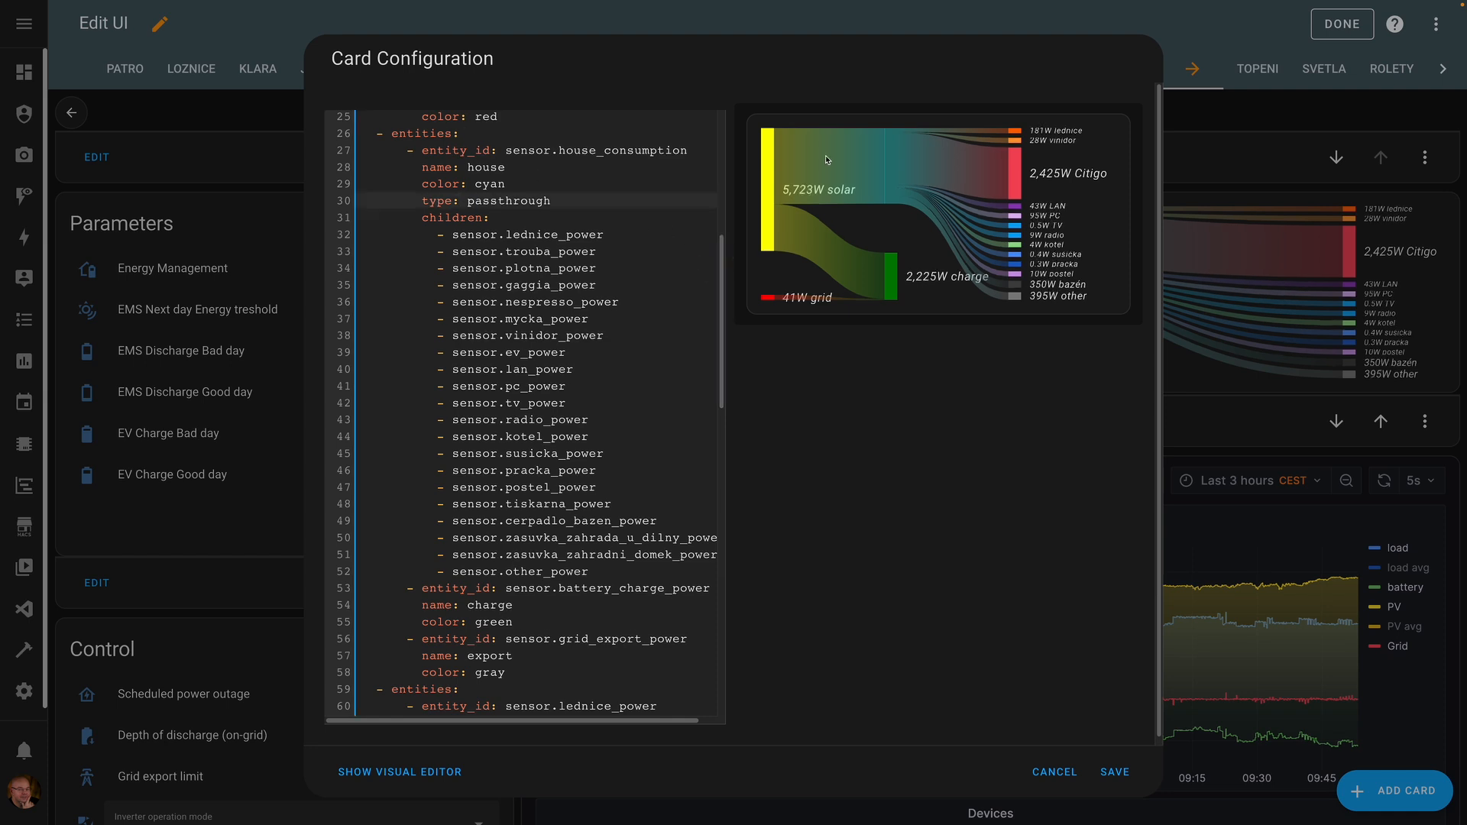
triple_click(463, 203)
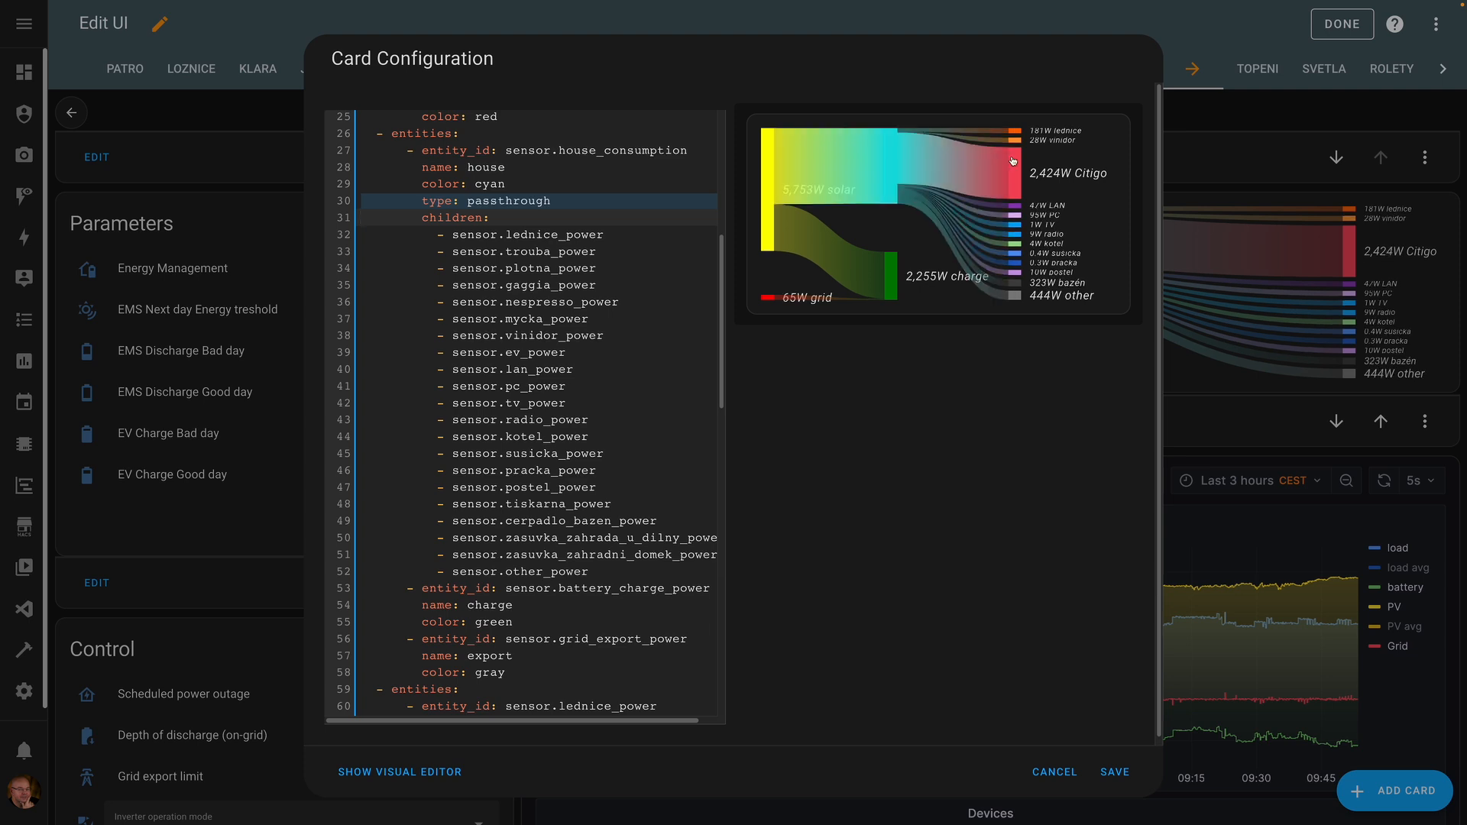
key("BackSpace")
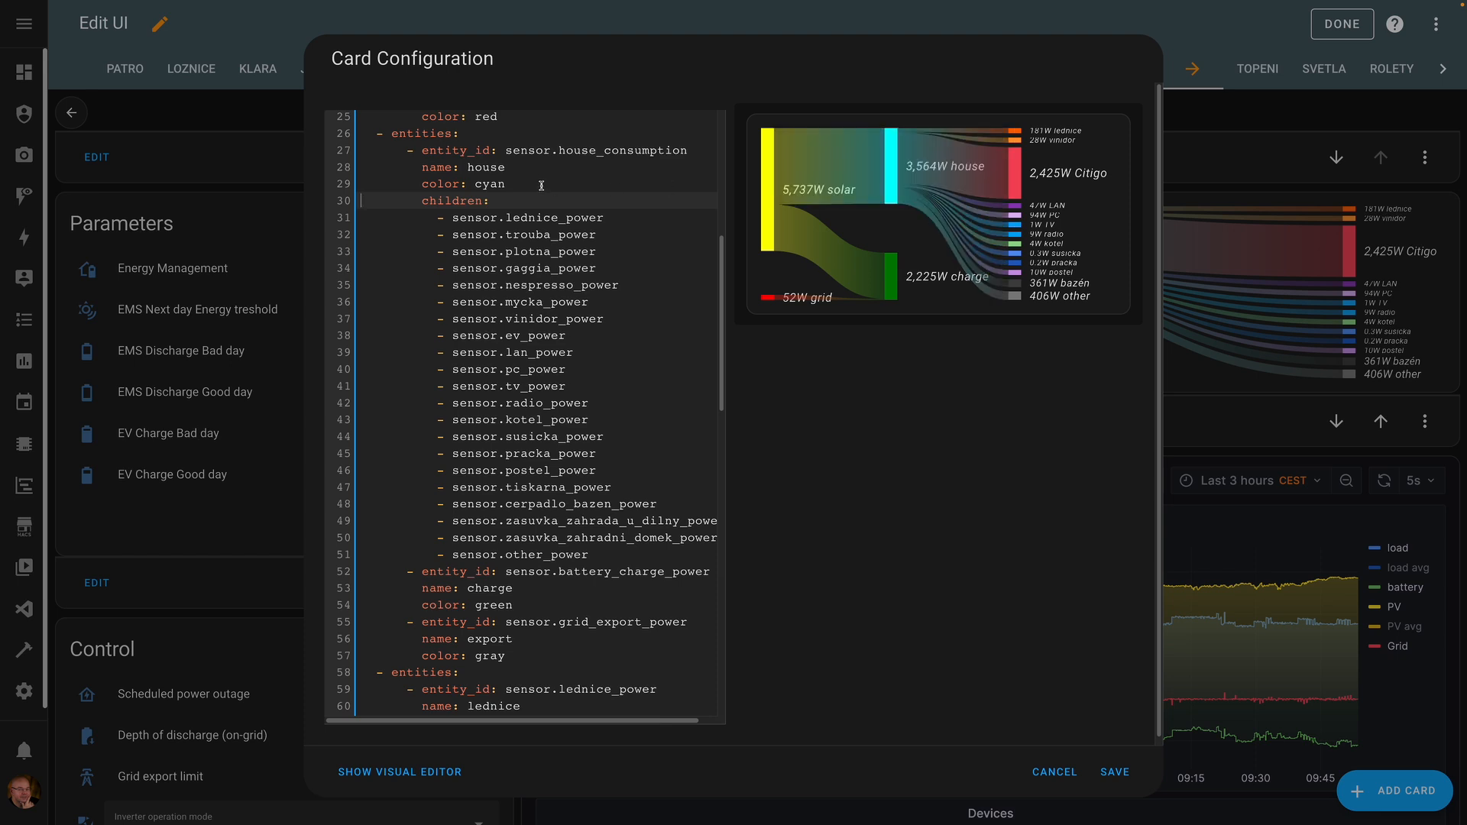
key("ctrl+z")
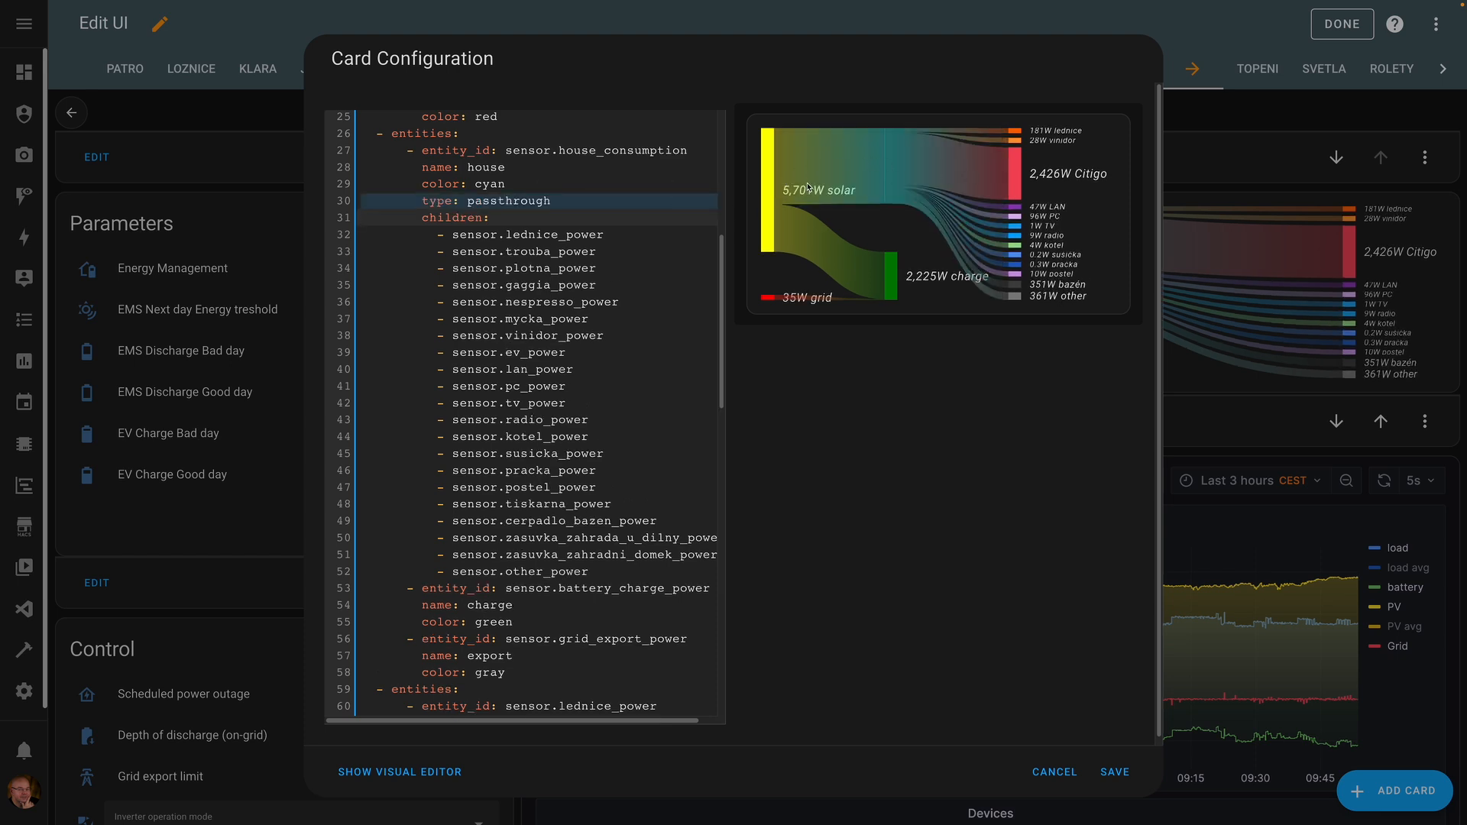
key("ctrl+y")
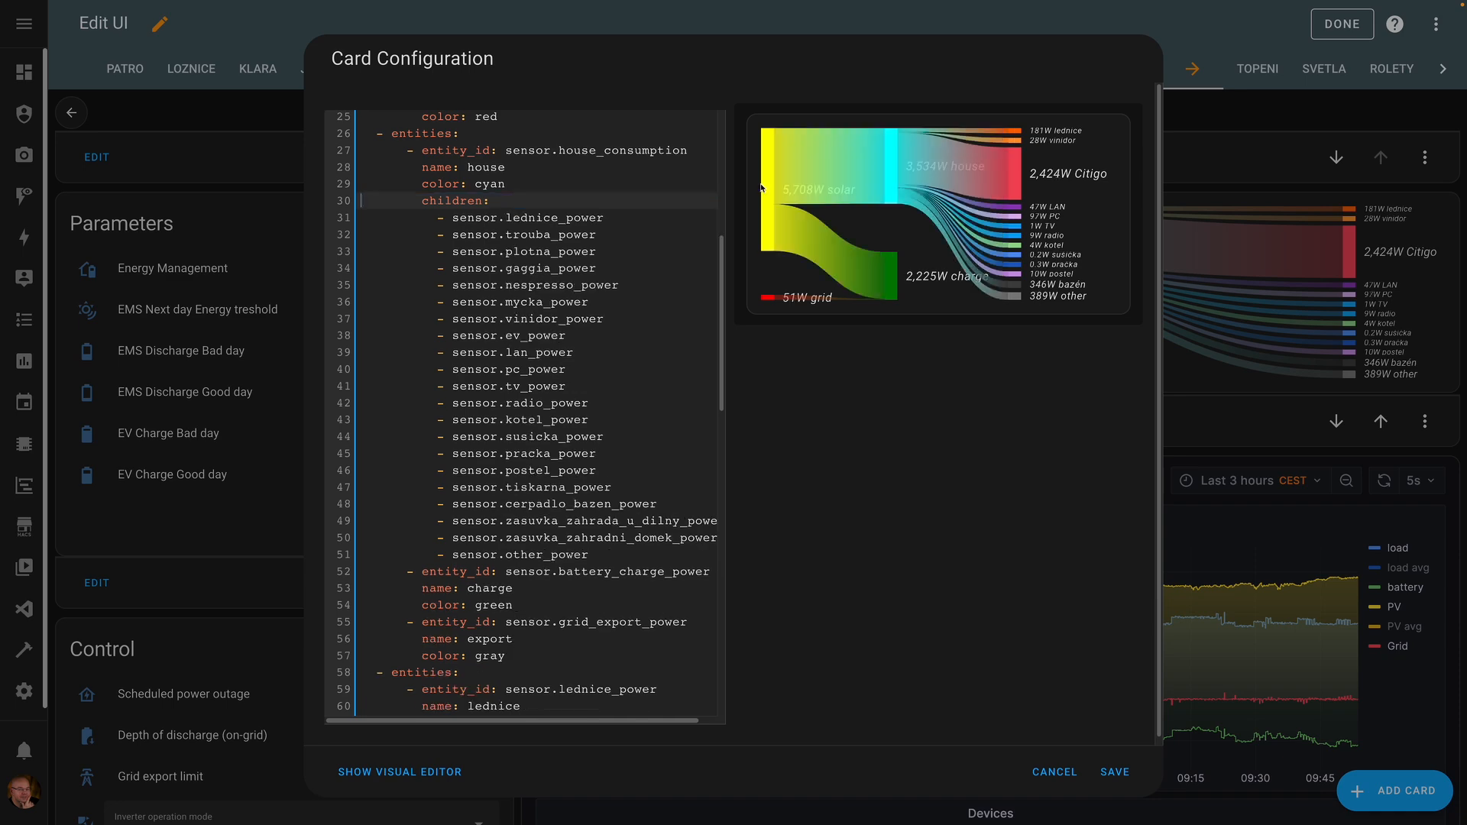
key("ctrl+s")
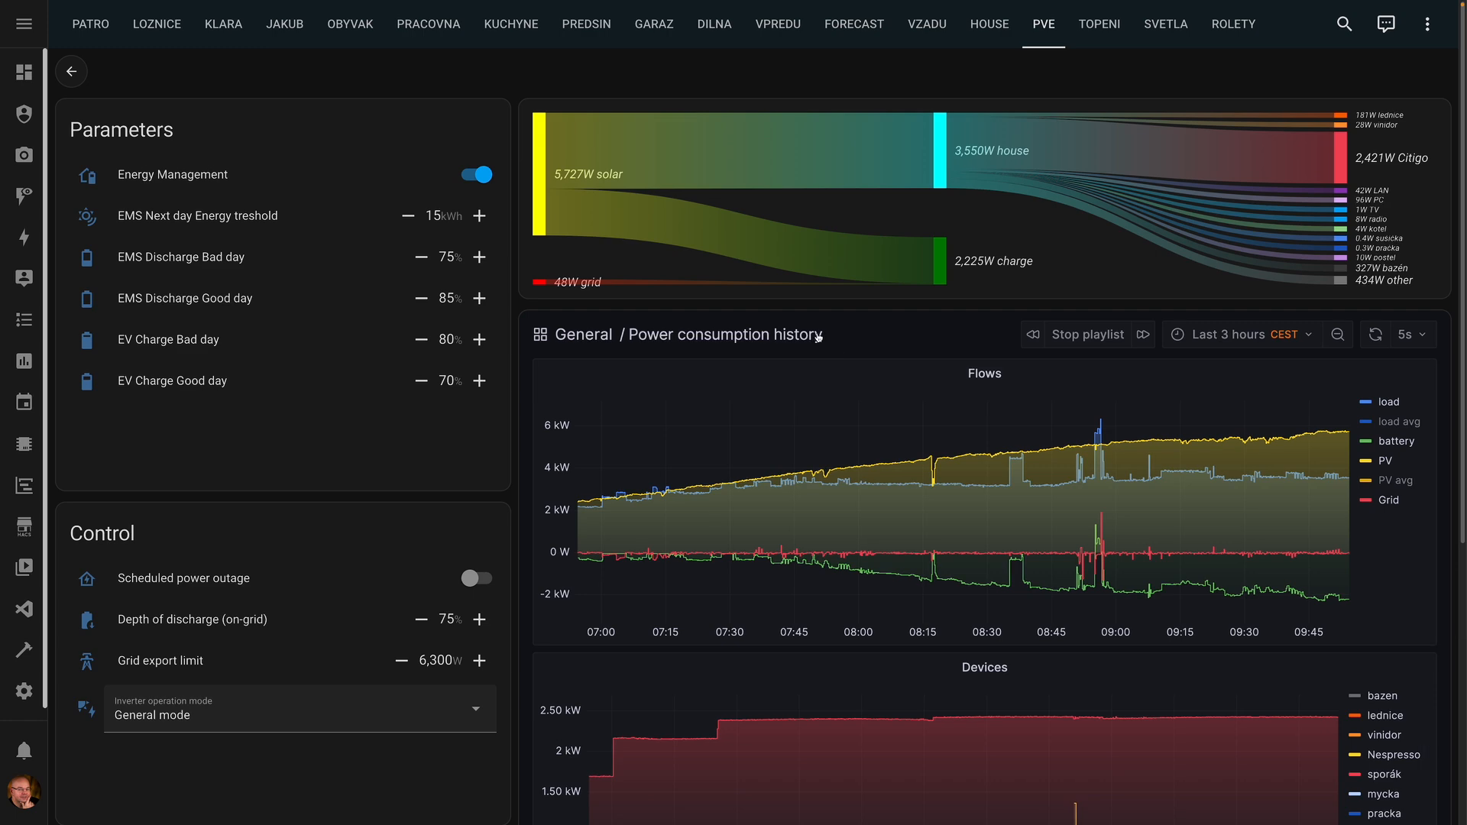
- Review the PVE dashboard charts, then go to Grafana from the sidebar
scroll(819, 352, "down", 1)
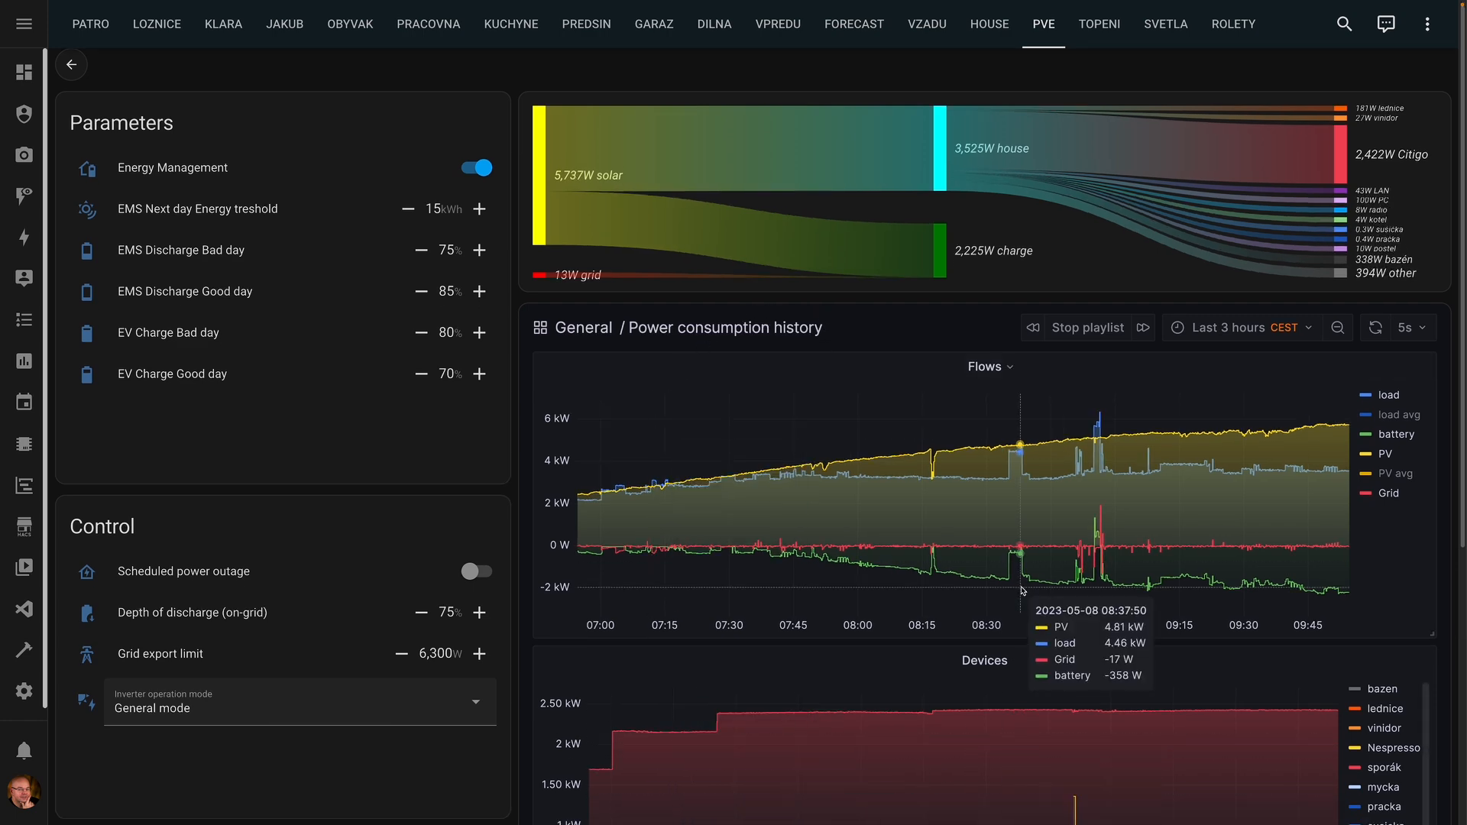
scroll(1004, 764, "down", 4)
scroll(1016, 604, "up", 3)
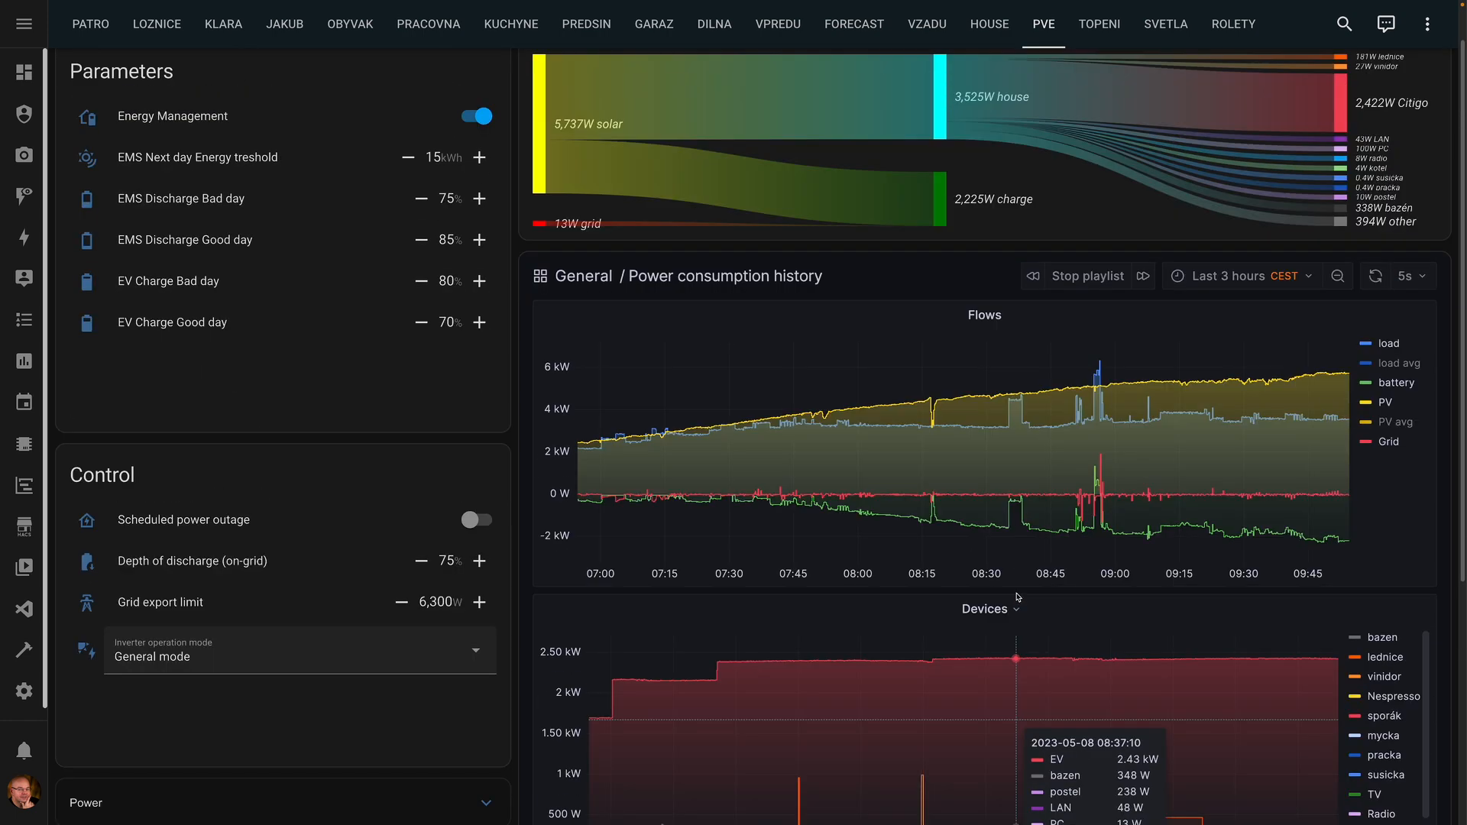
left_click(24, 485)
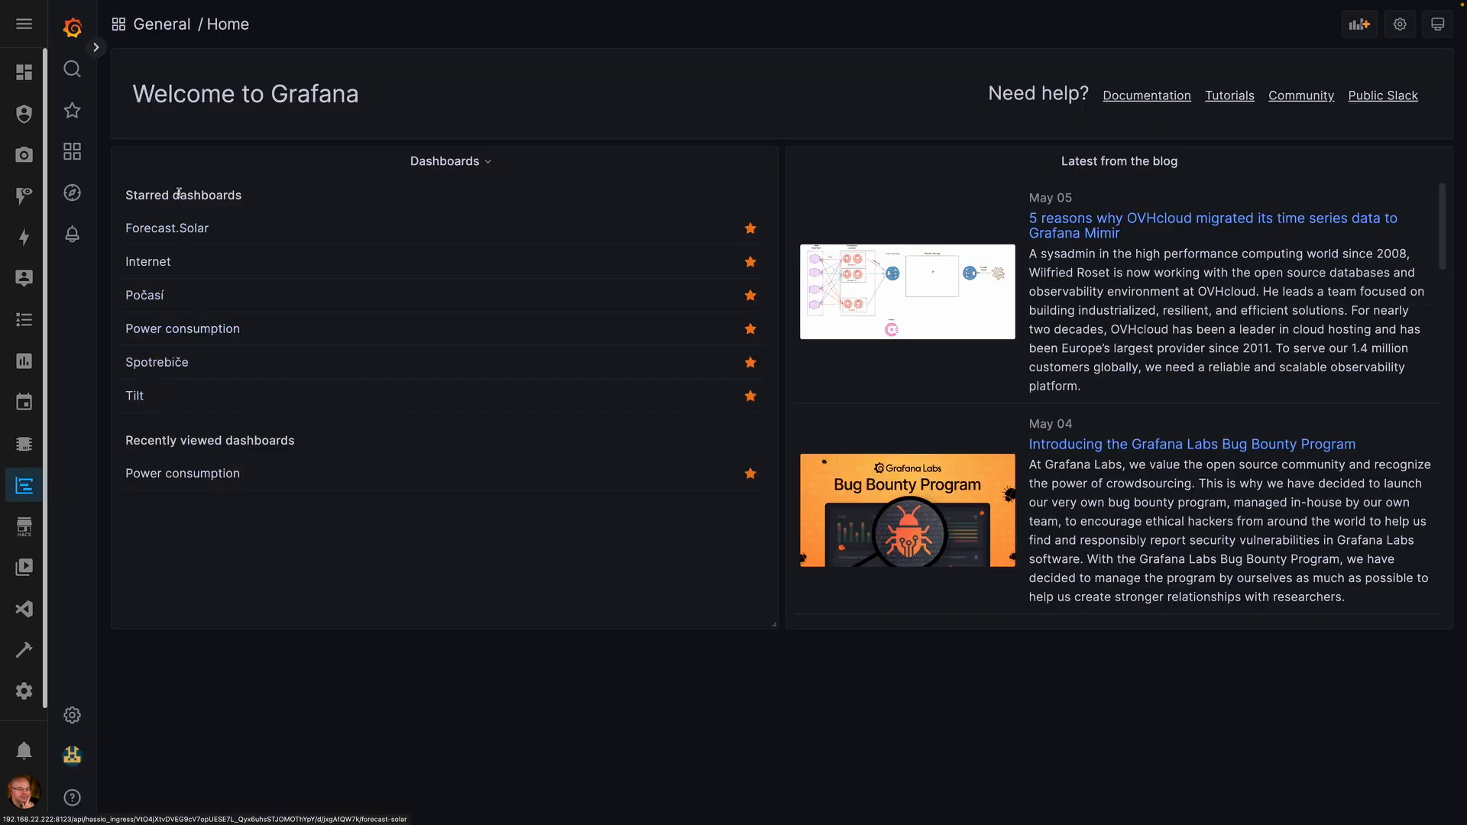
- Open the Power consumption dashboard, zoom out to 02:26–14:26, and browse its panels
left_click(202, 332)
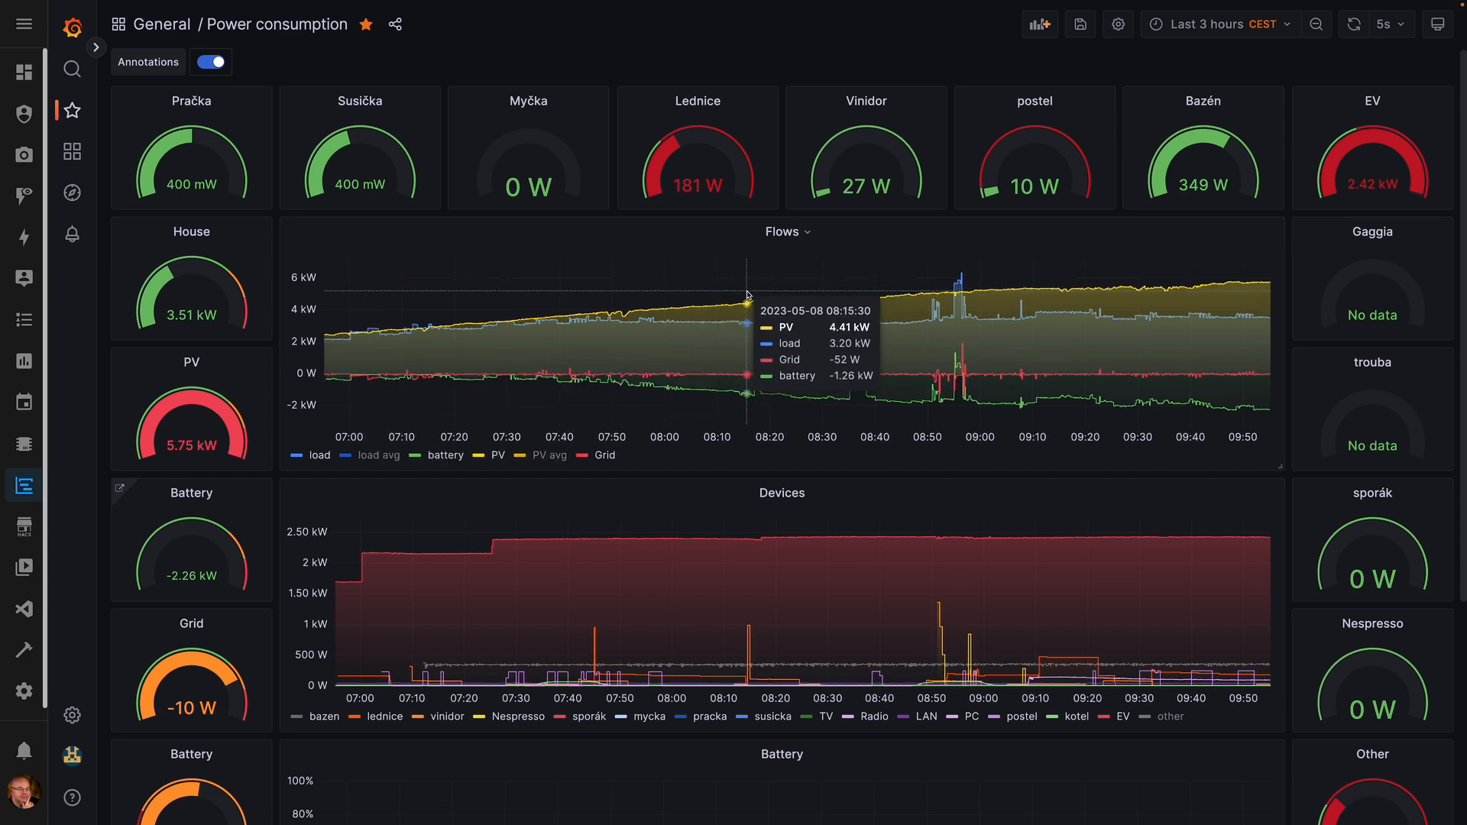
scroll(757, 306, "down", 3)
scroll(760, 304, "up", 2)
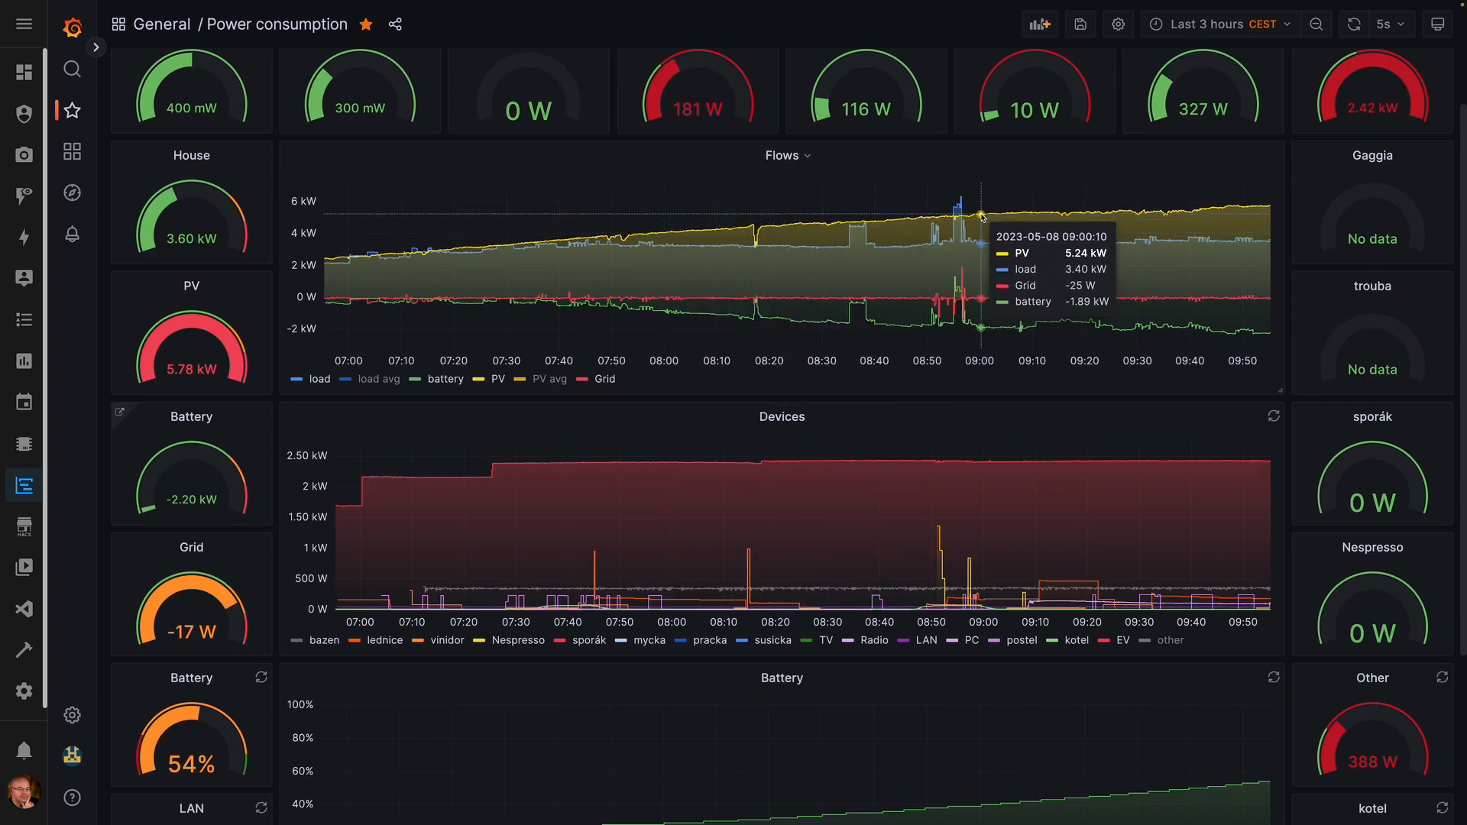
scroll(810, 153, "down", 1)
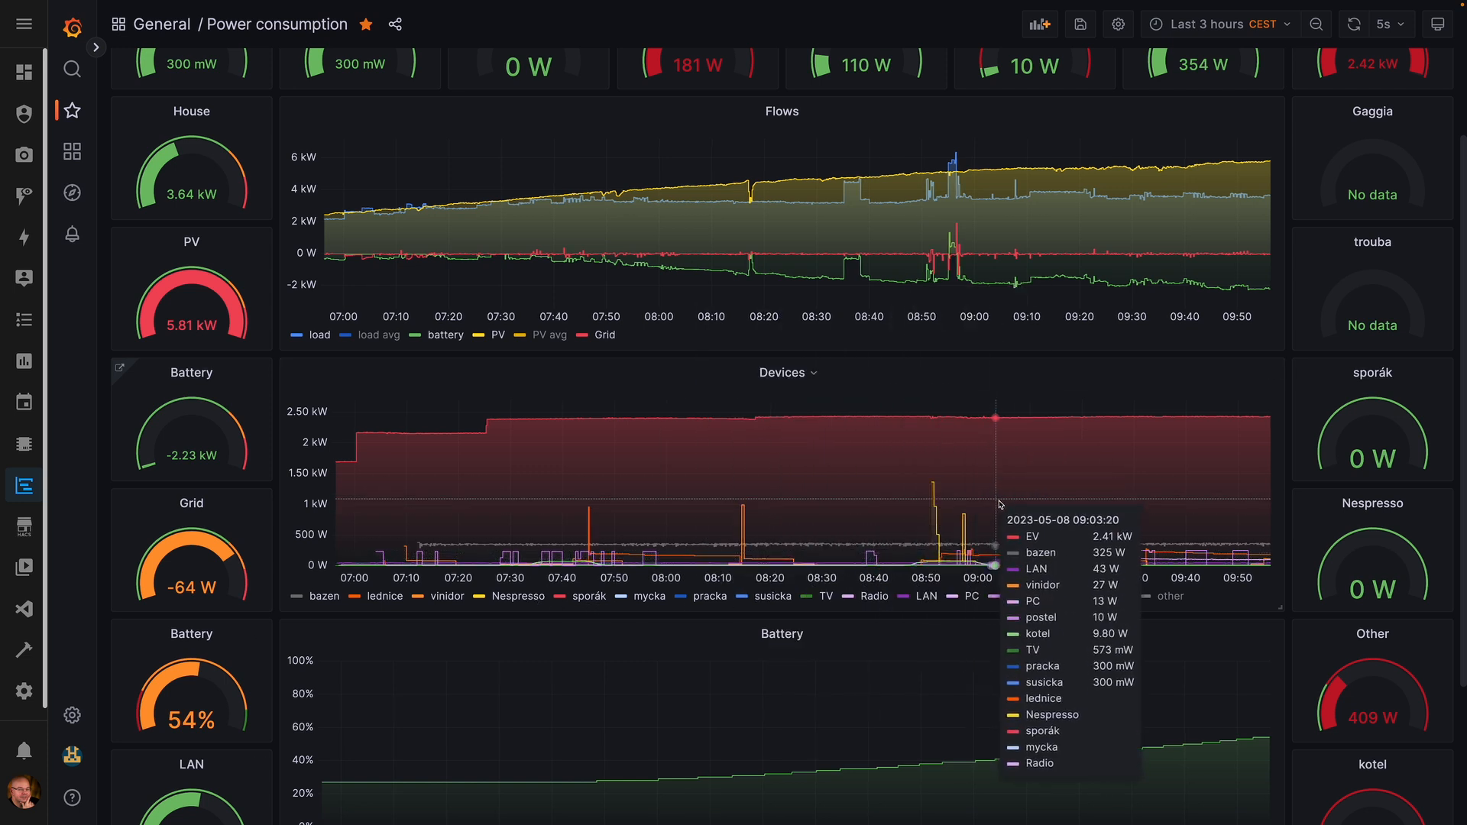
double_click(1324, 24)
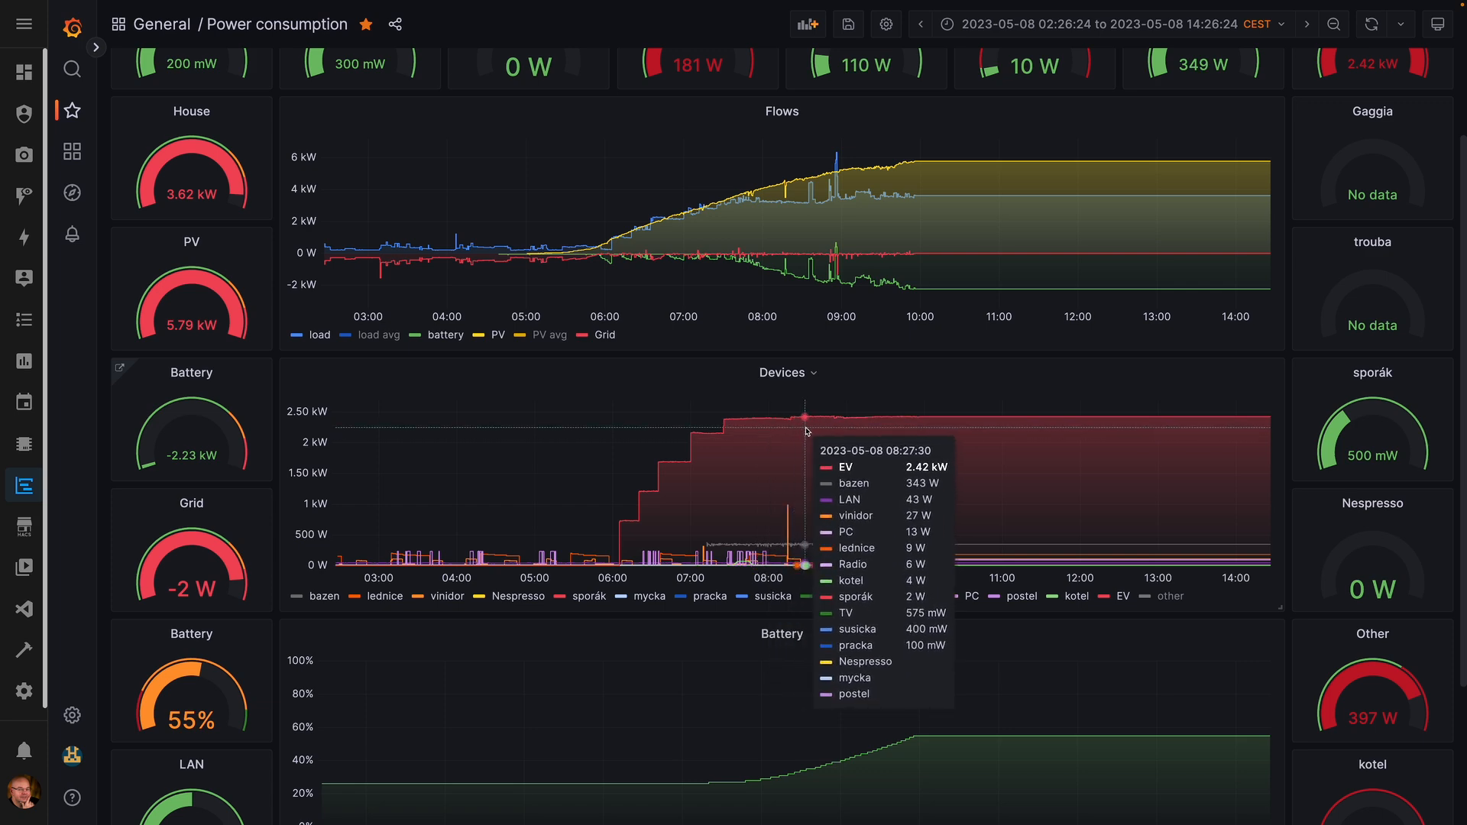
scroll(985, 438, "down", 2)
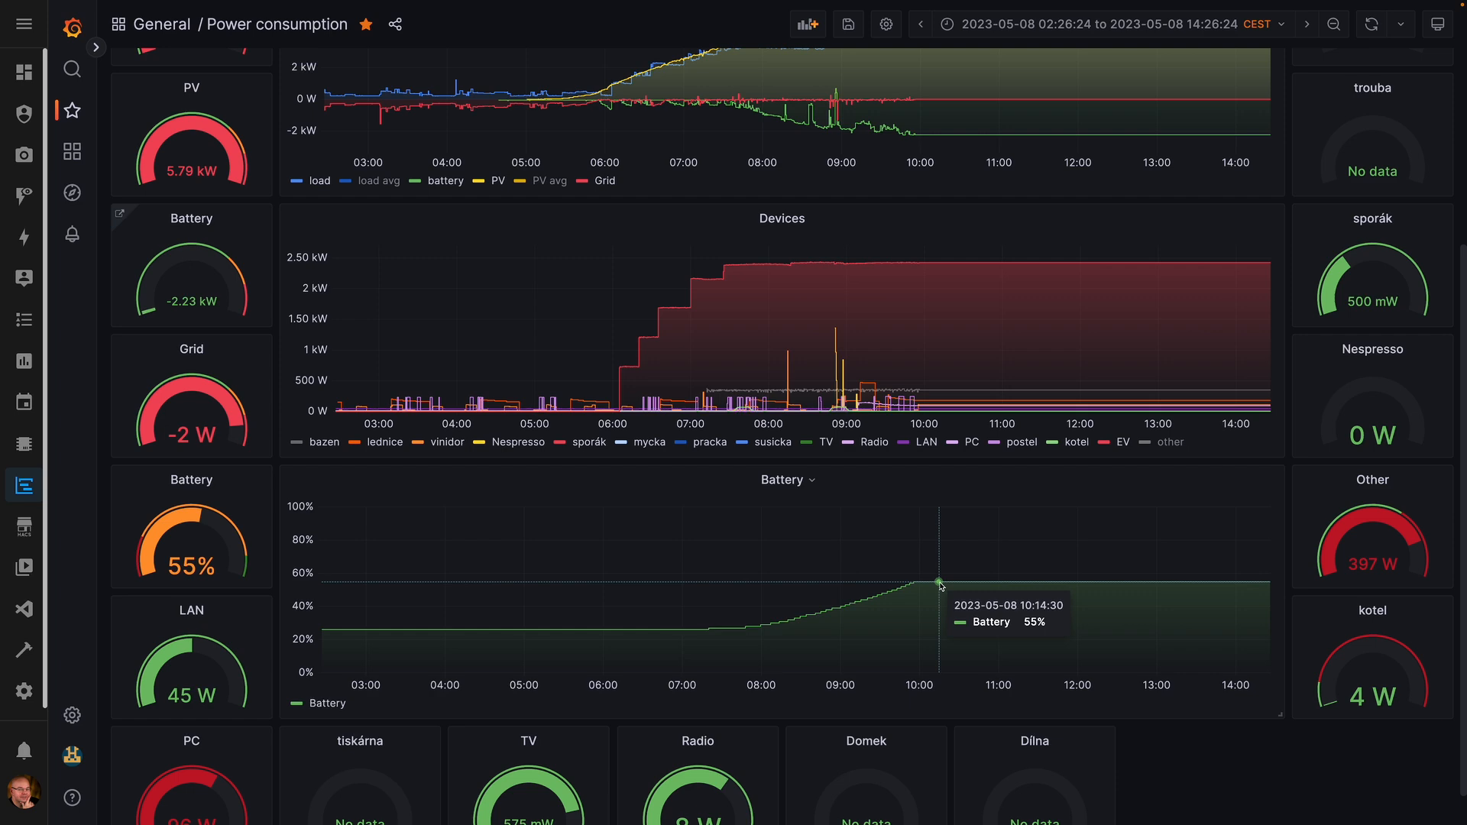
scroll(940, 585, "up", 4)
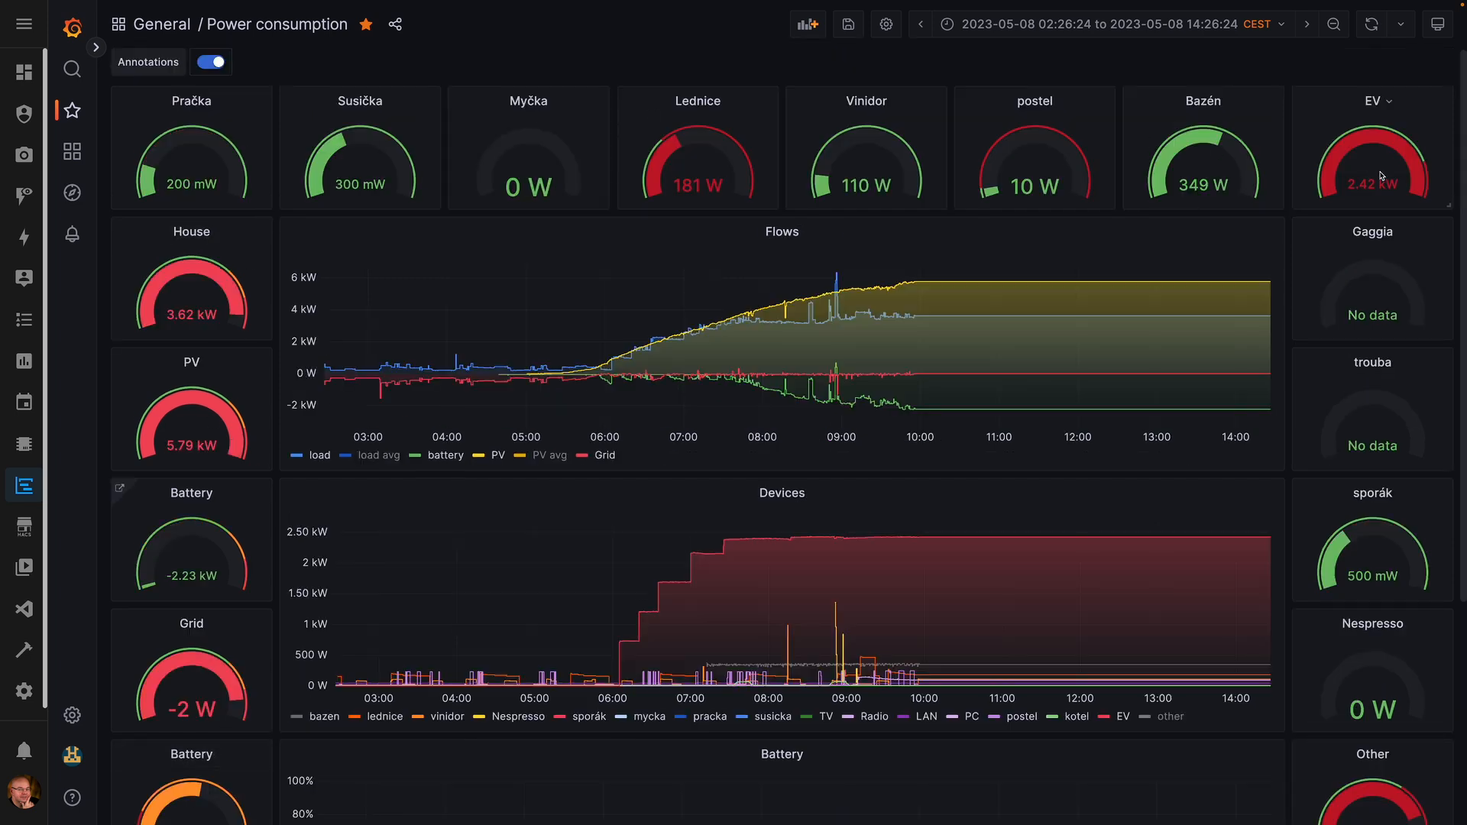
scroll(1388, 255, "down", 3)
scroll(1383, 286, "down", 5)
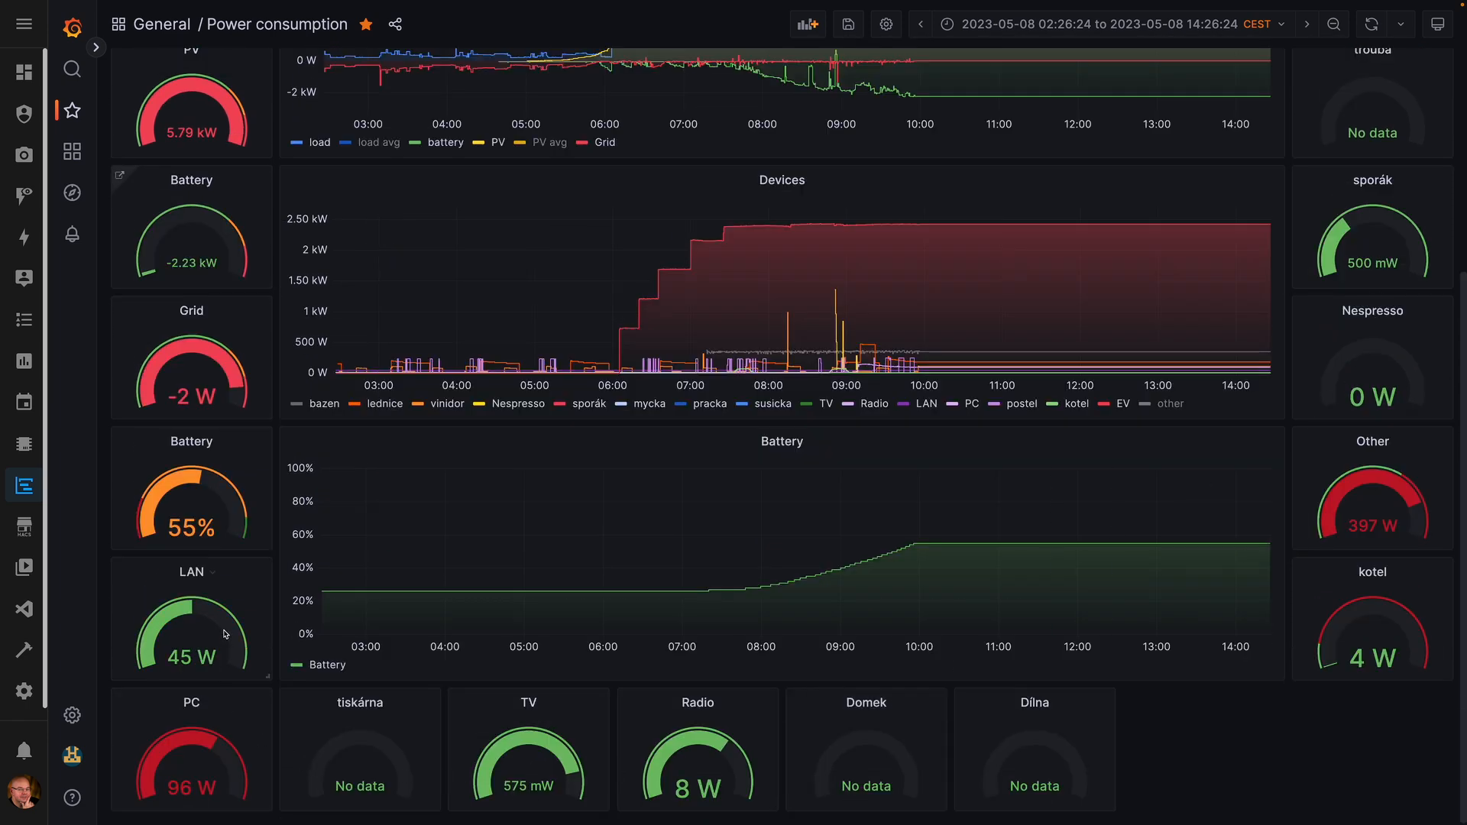
scroll(229, 615, "up", 8)
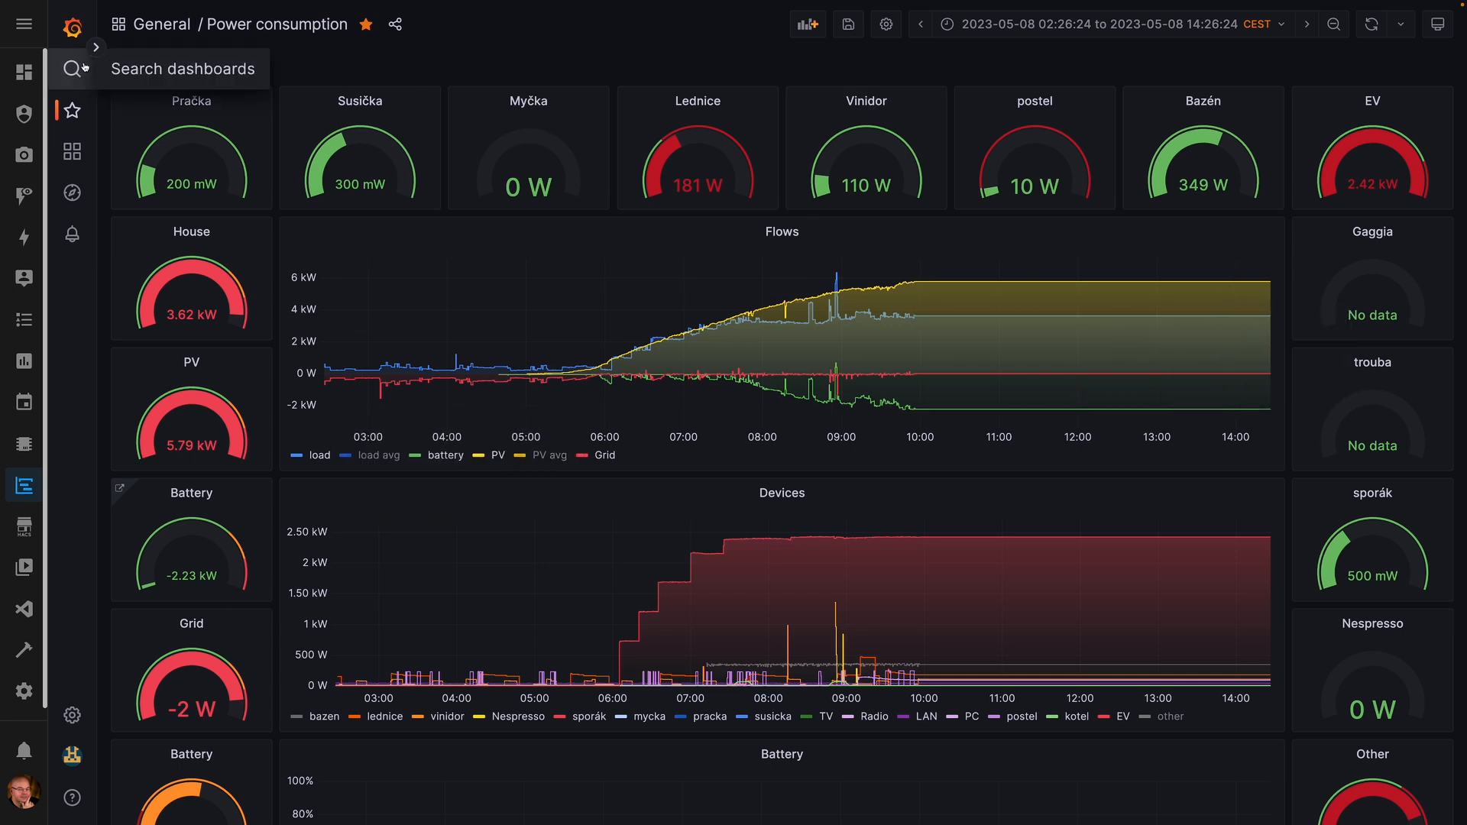
- Open Power consumption history from the General folder and bring up its Share dialog
left_click(182, 28)
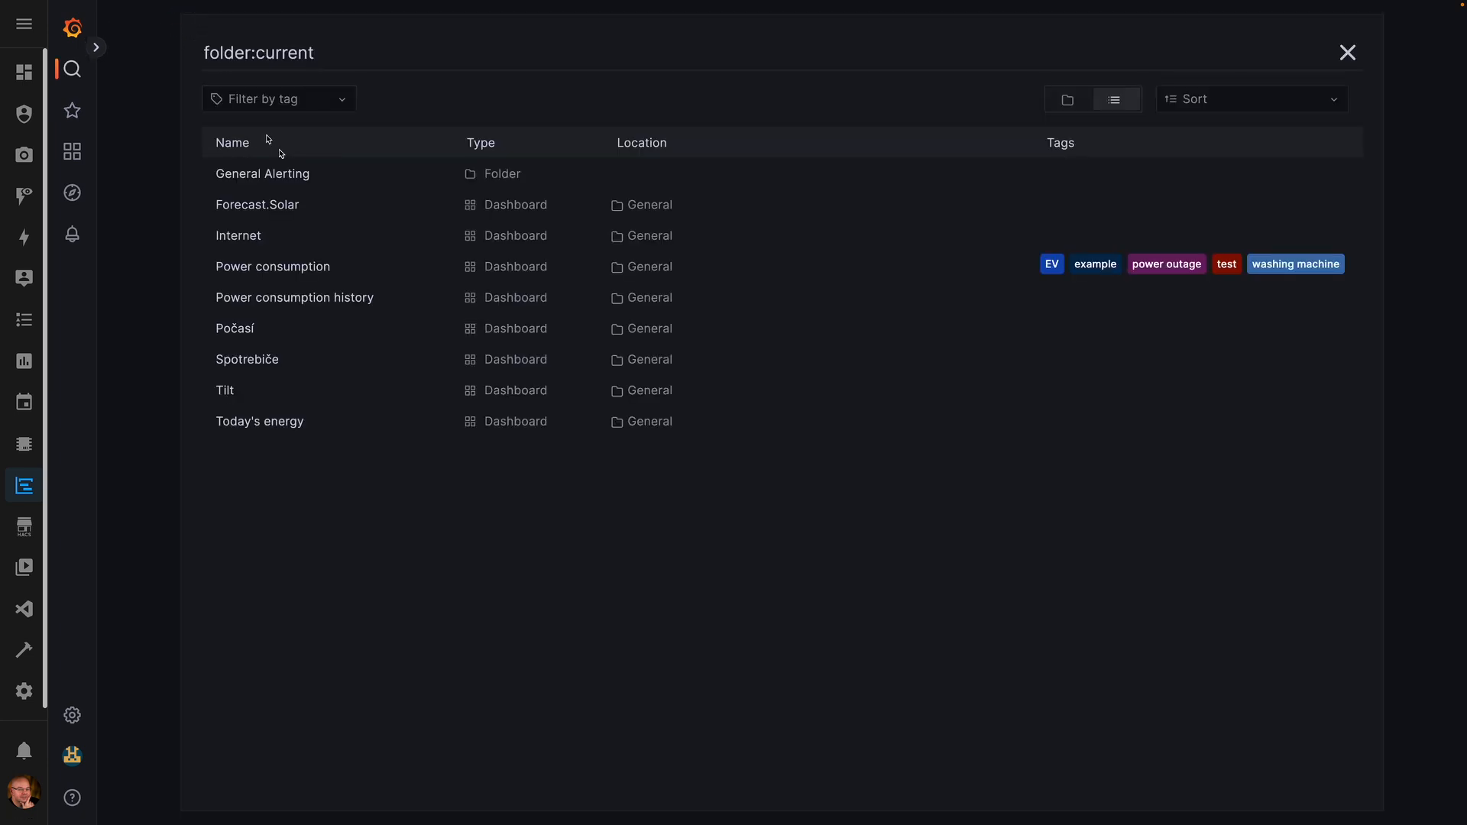
left_click(322, 304)
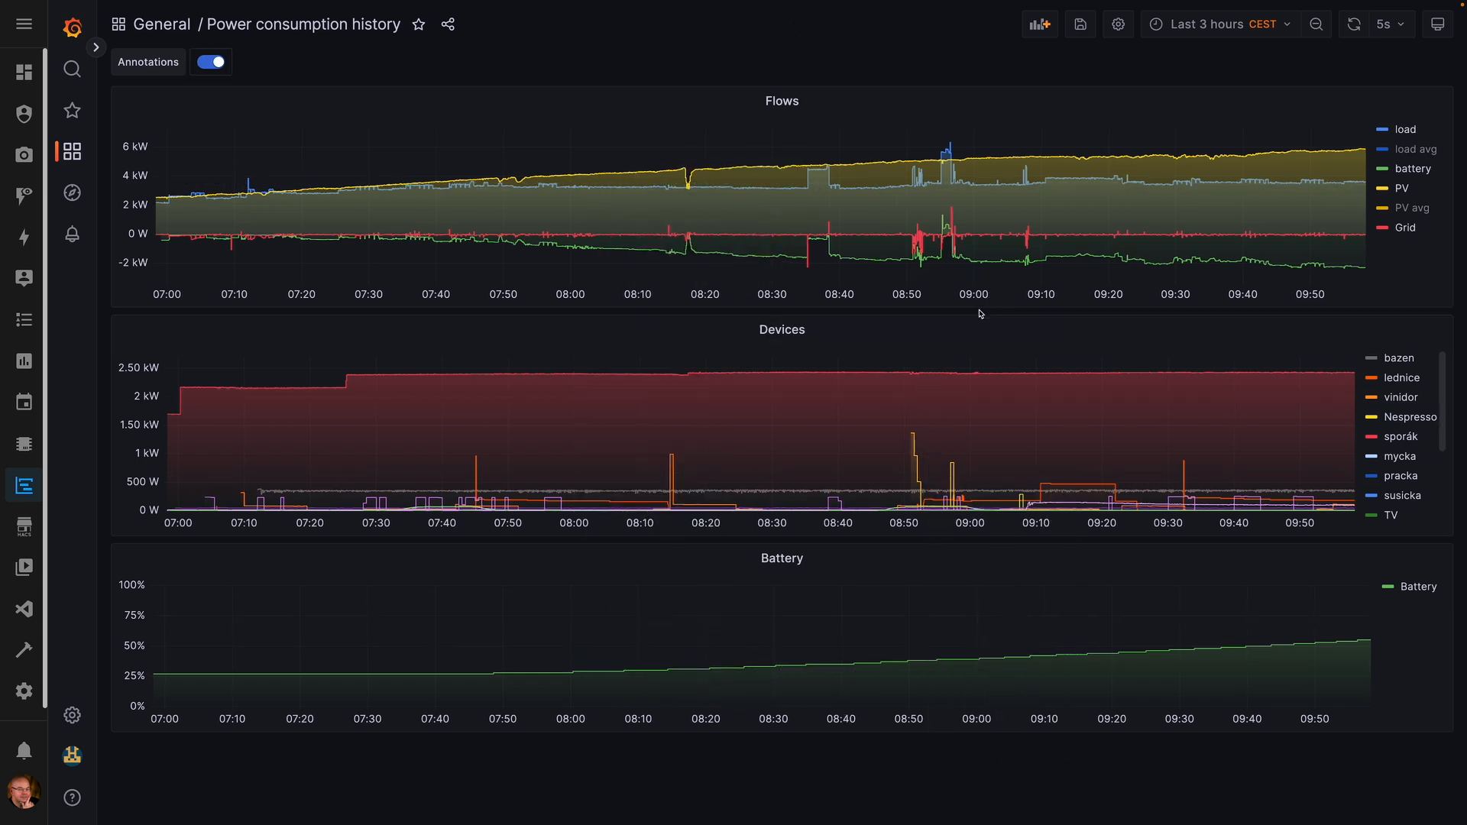
left_click(450, 25)
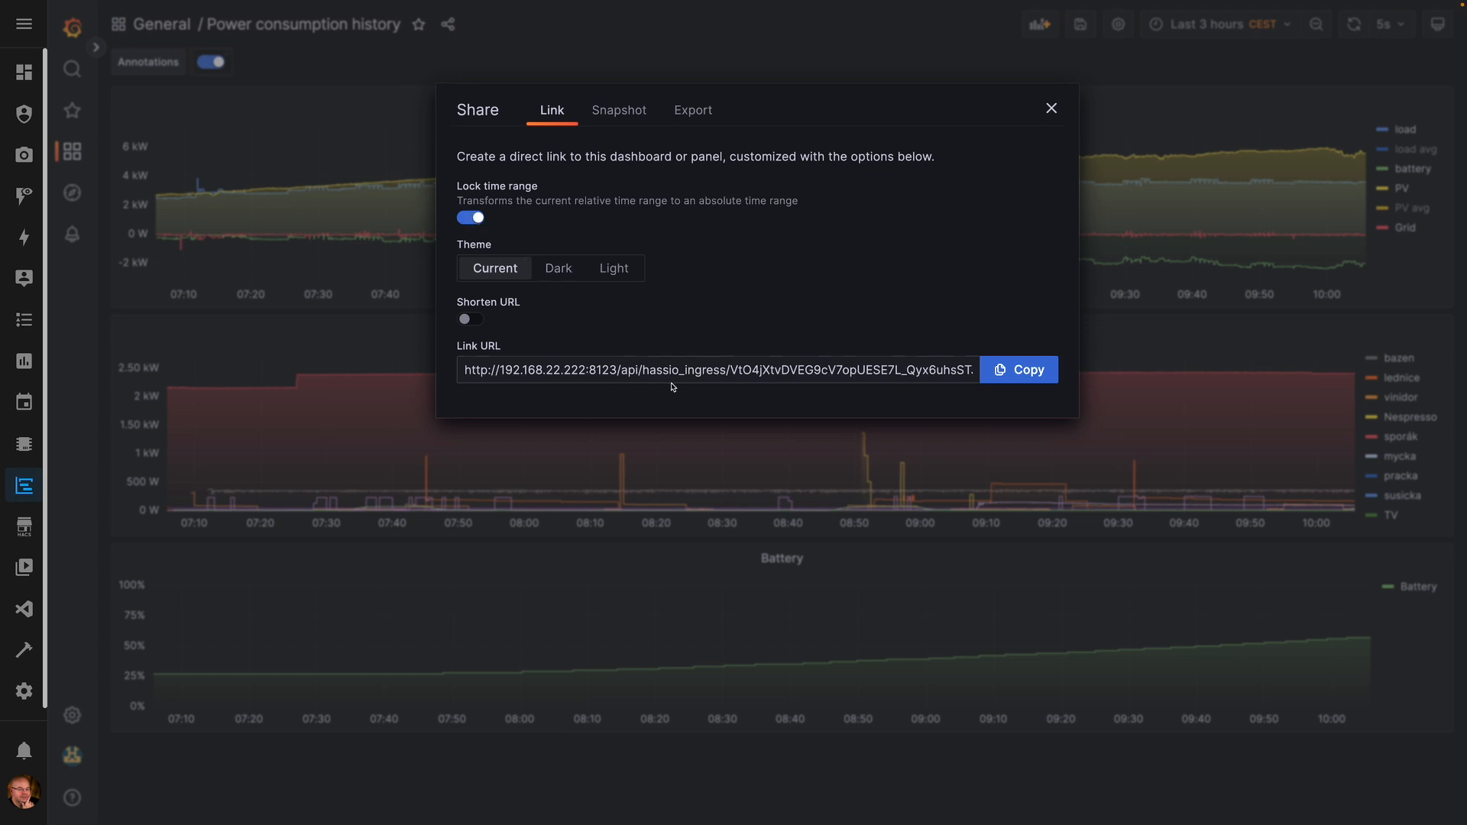
- Turn off Lock time range, copy the dashboard link, and close the Share dialog
left_click_drag(778, 372, 813, 372)
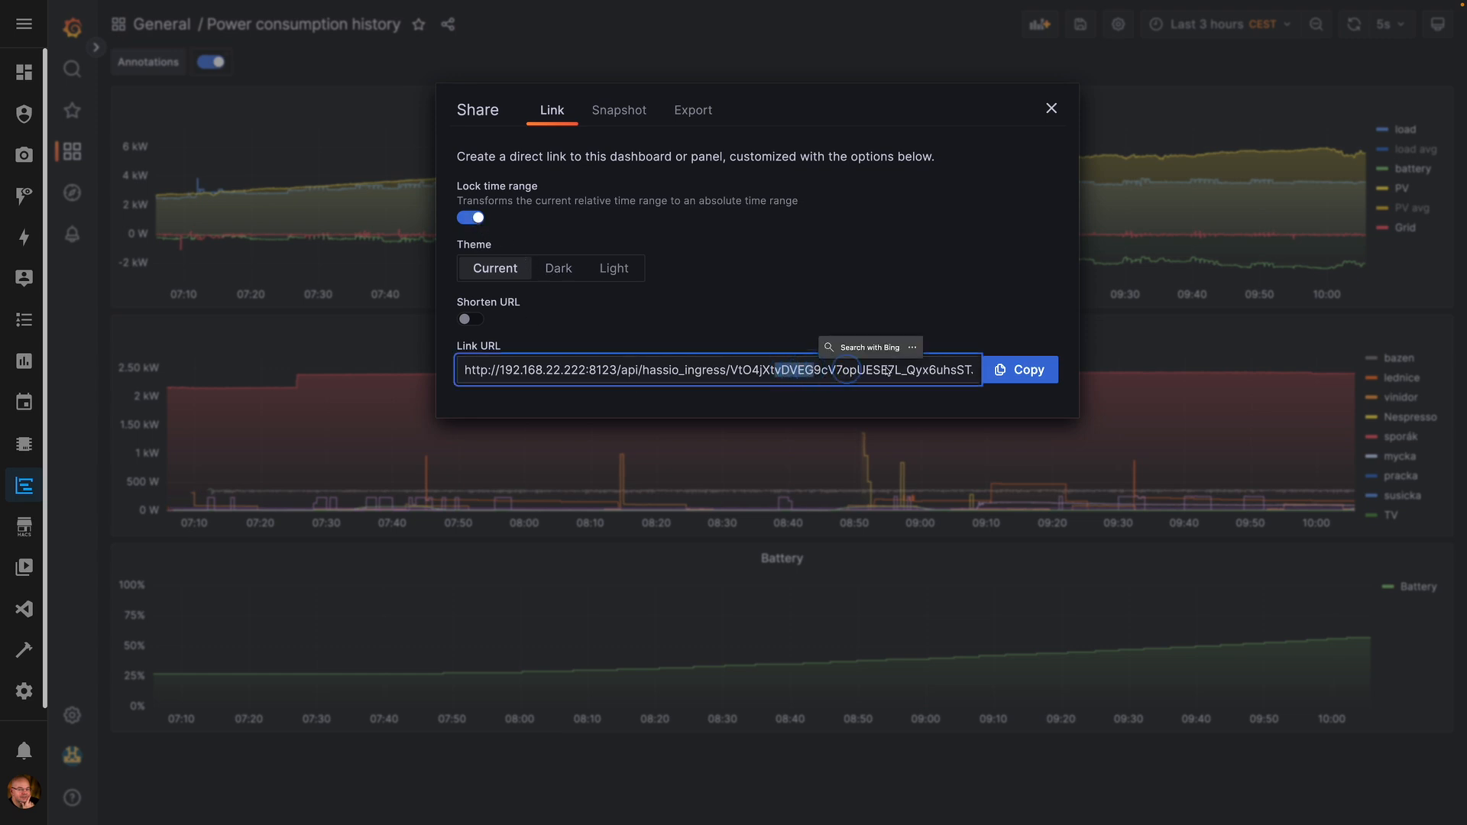
scroll(922, 372, "right", 10)
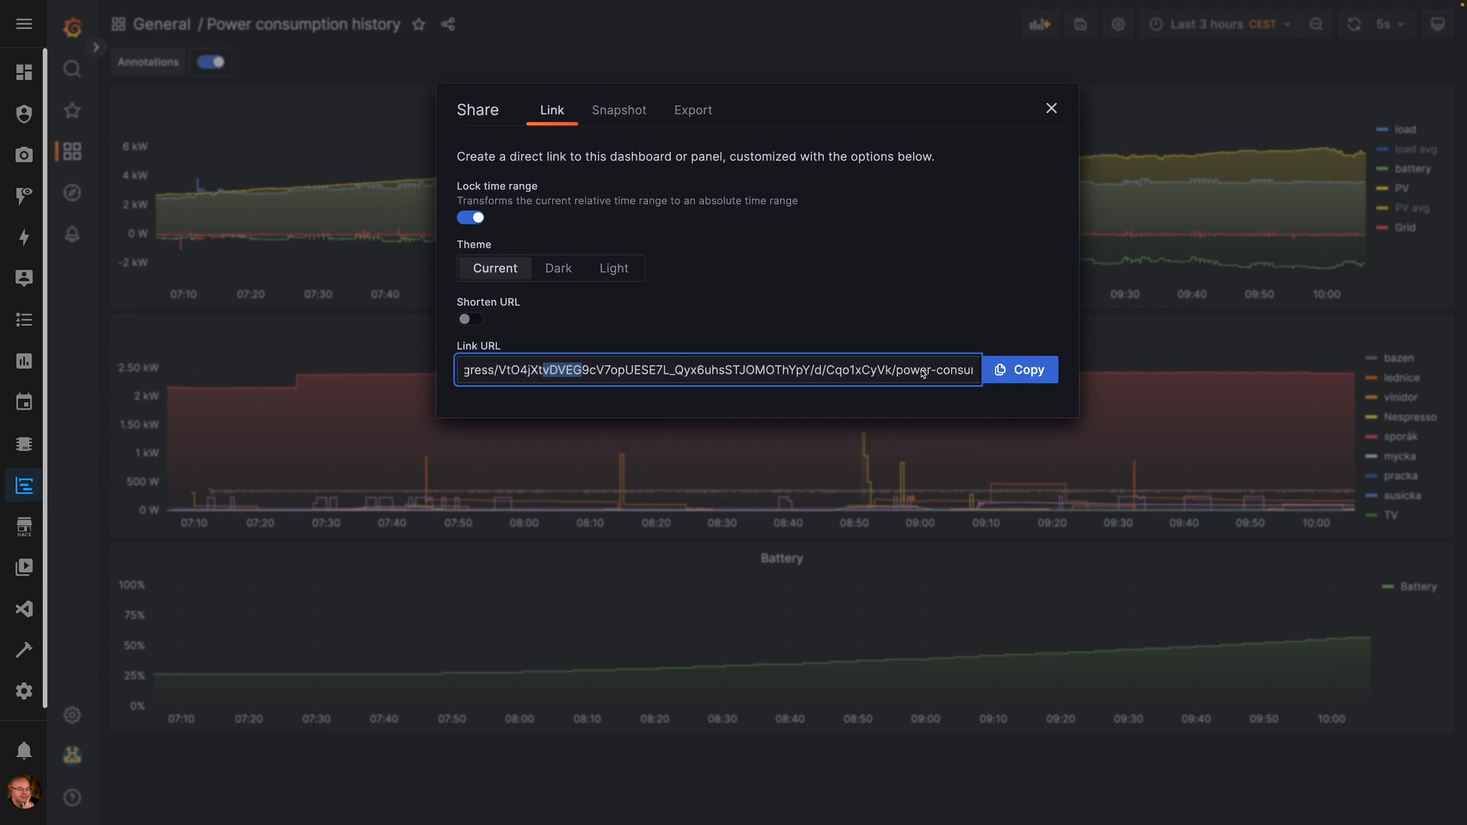
scroll(922, 372, "right", 5)
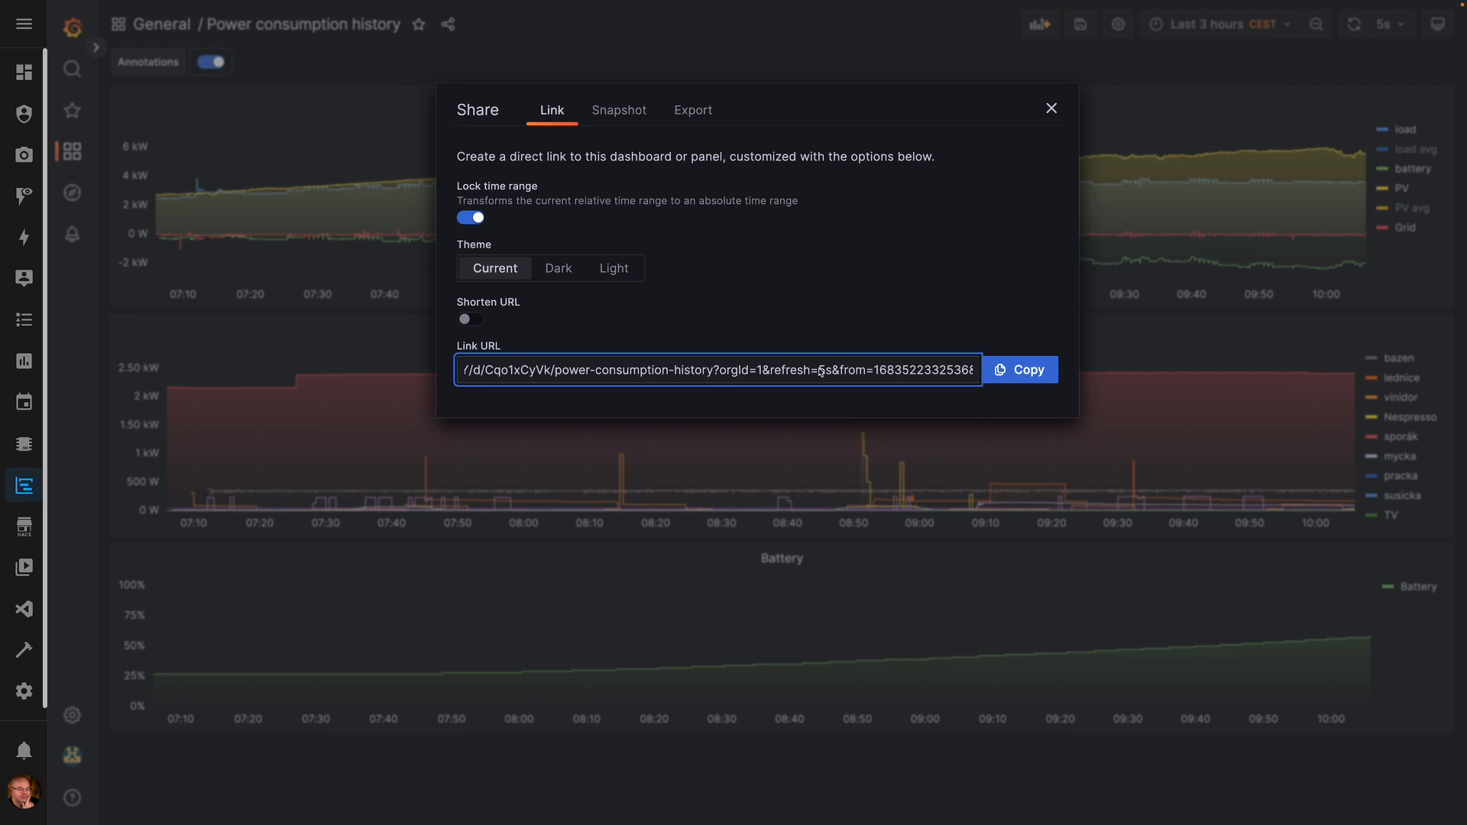
scroll(820, 372, "right", 5)
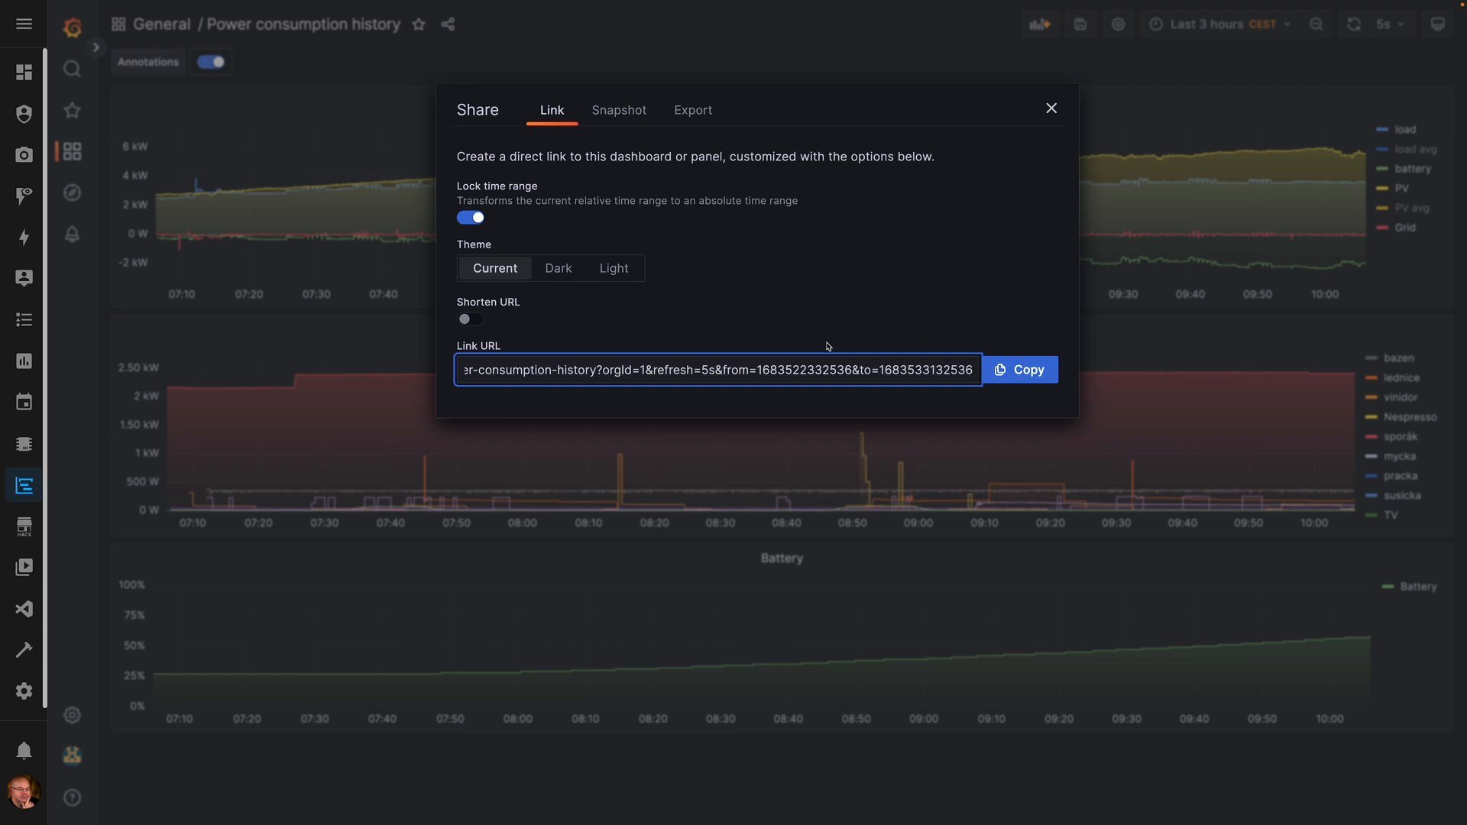
left_click(470, 219)
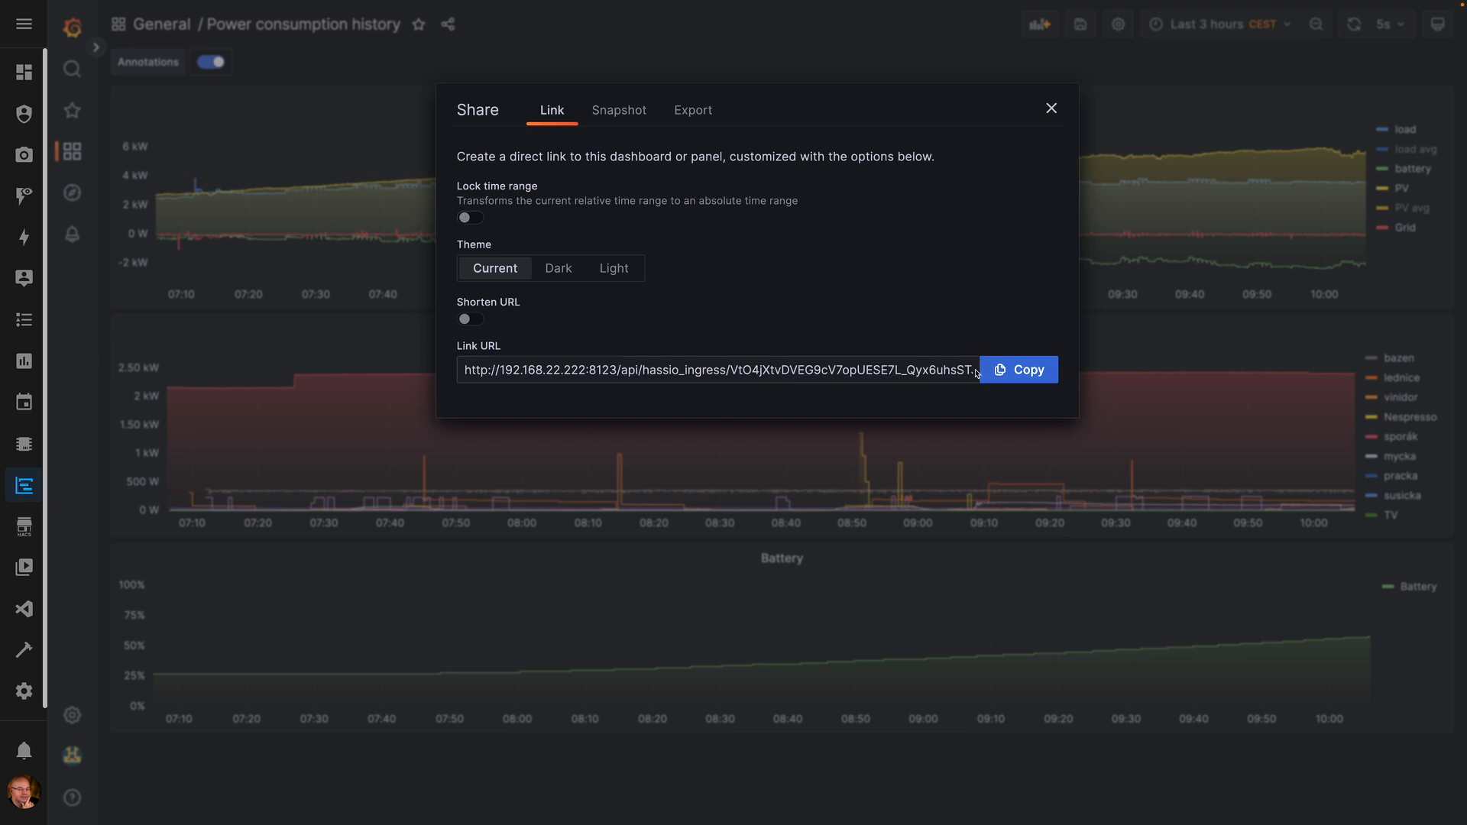
left_click(1020, 370)
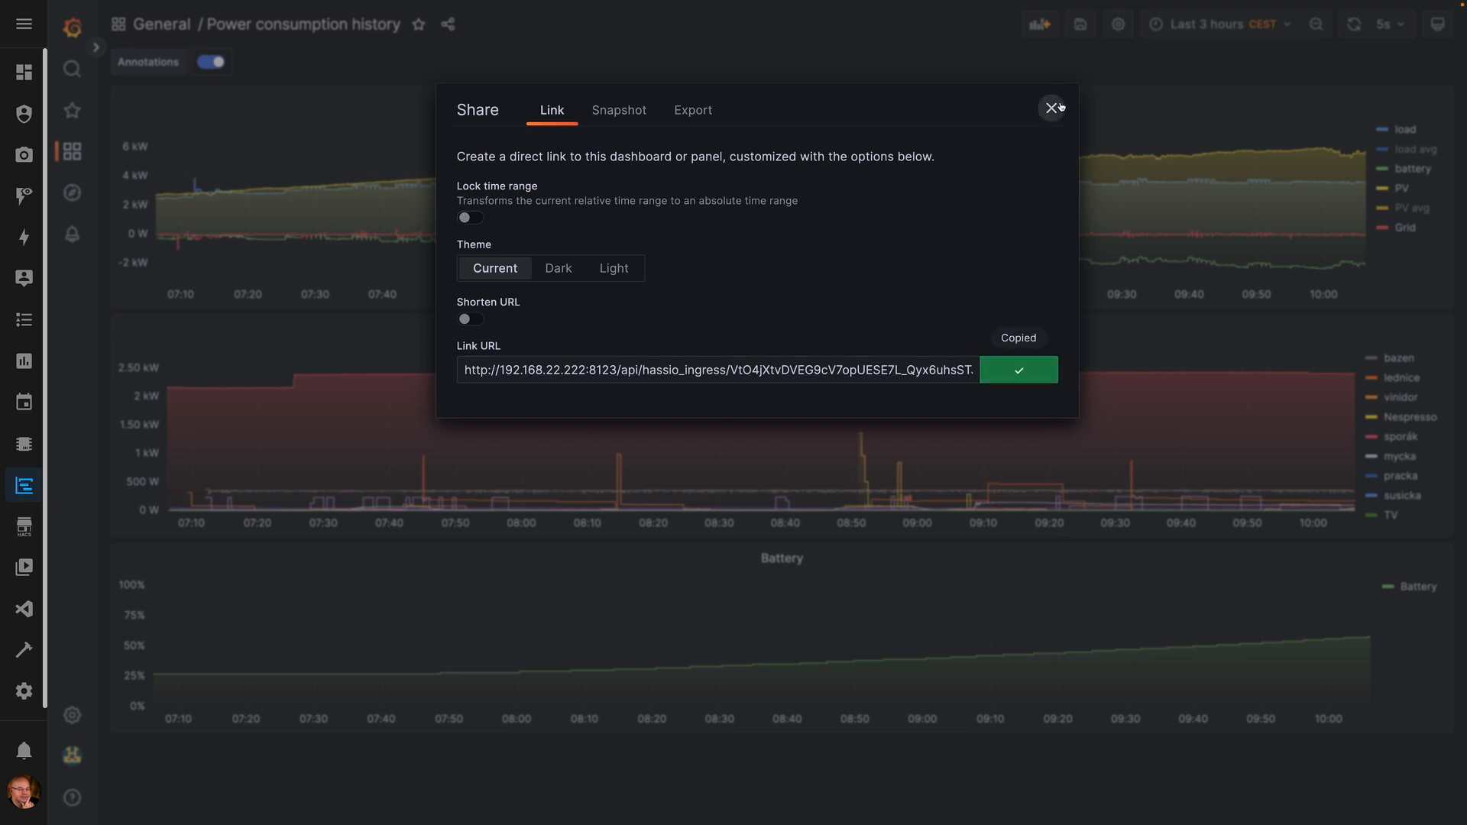
left_click(1052, 108)
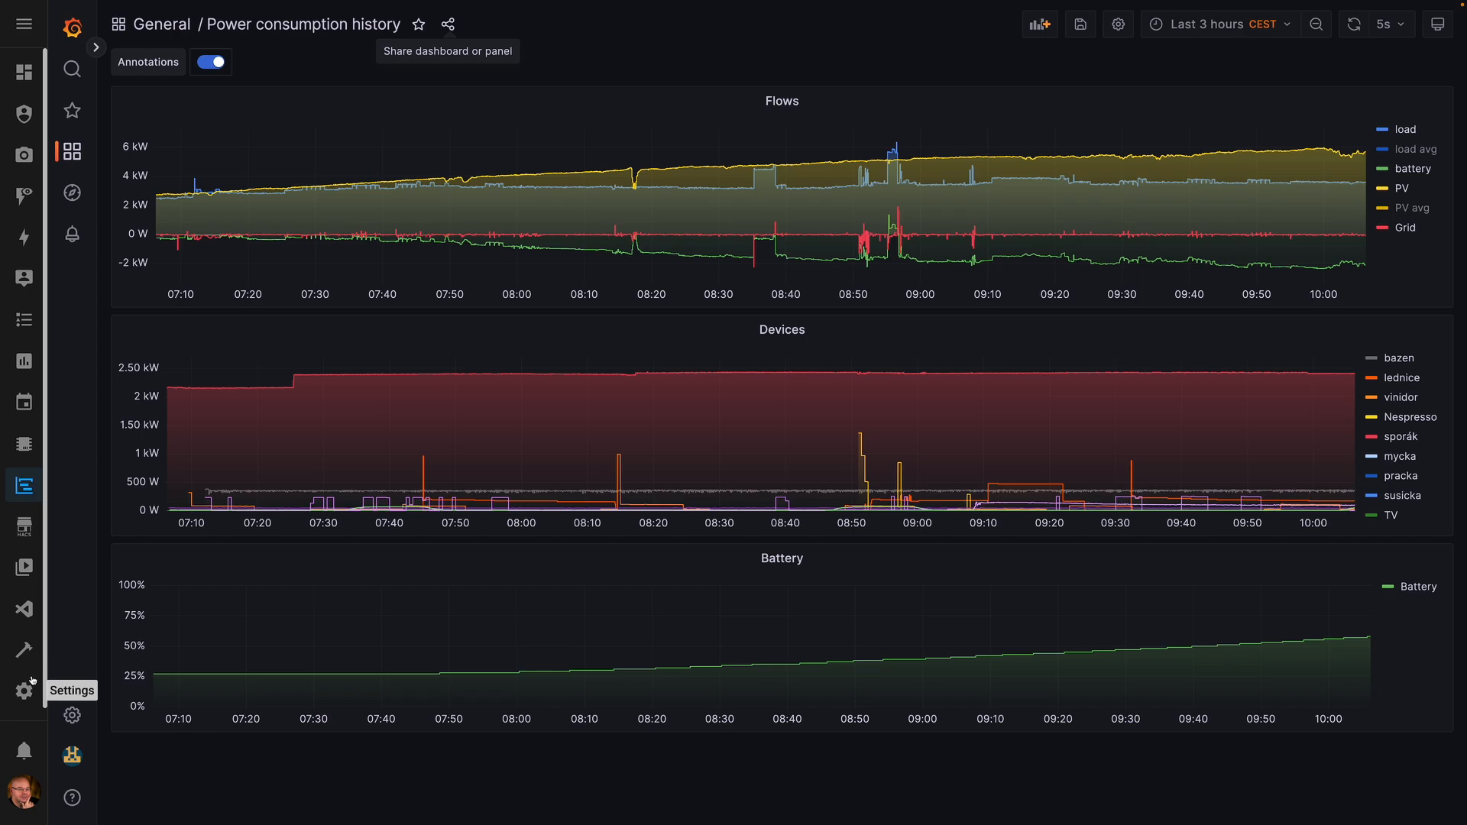
- Create a new view named TEST using the Panel (single card) layout
left_click(24, 72)
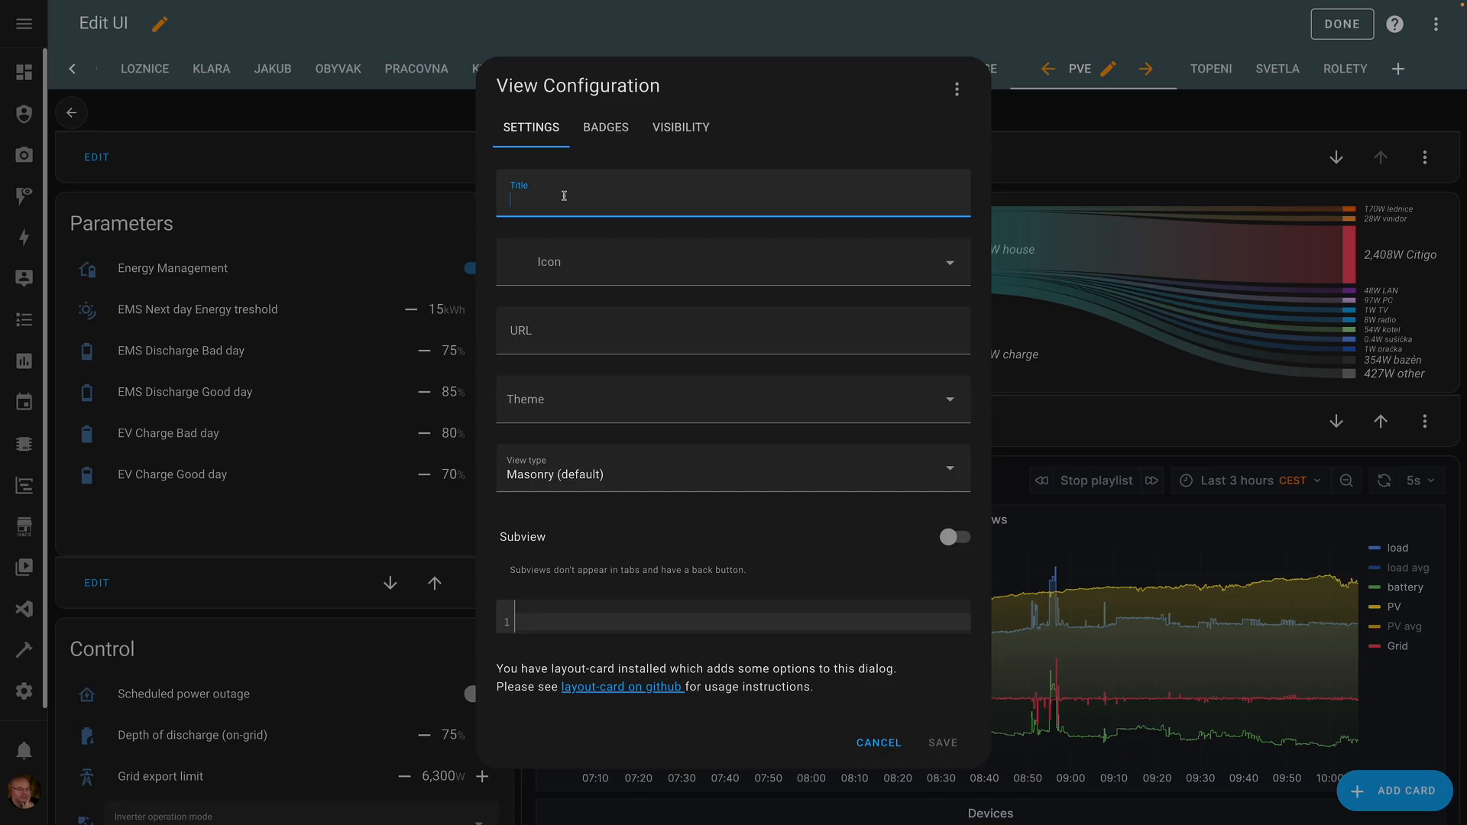
type("TEST")
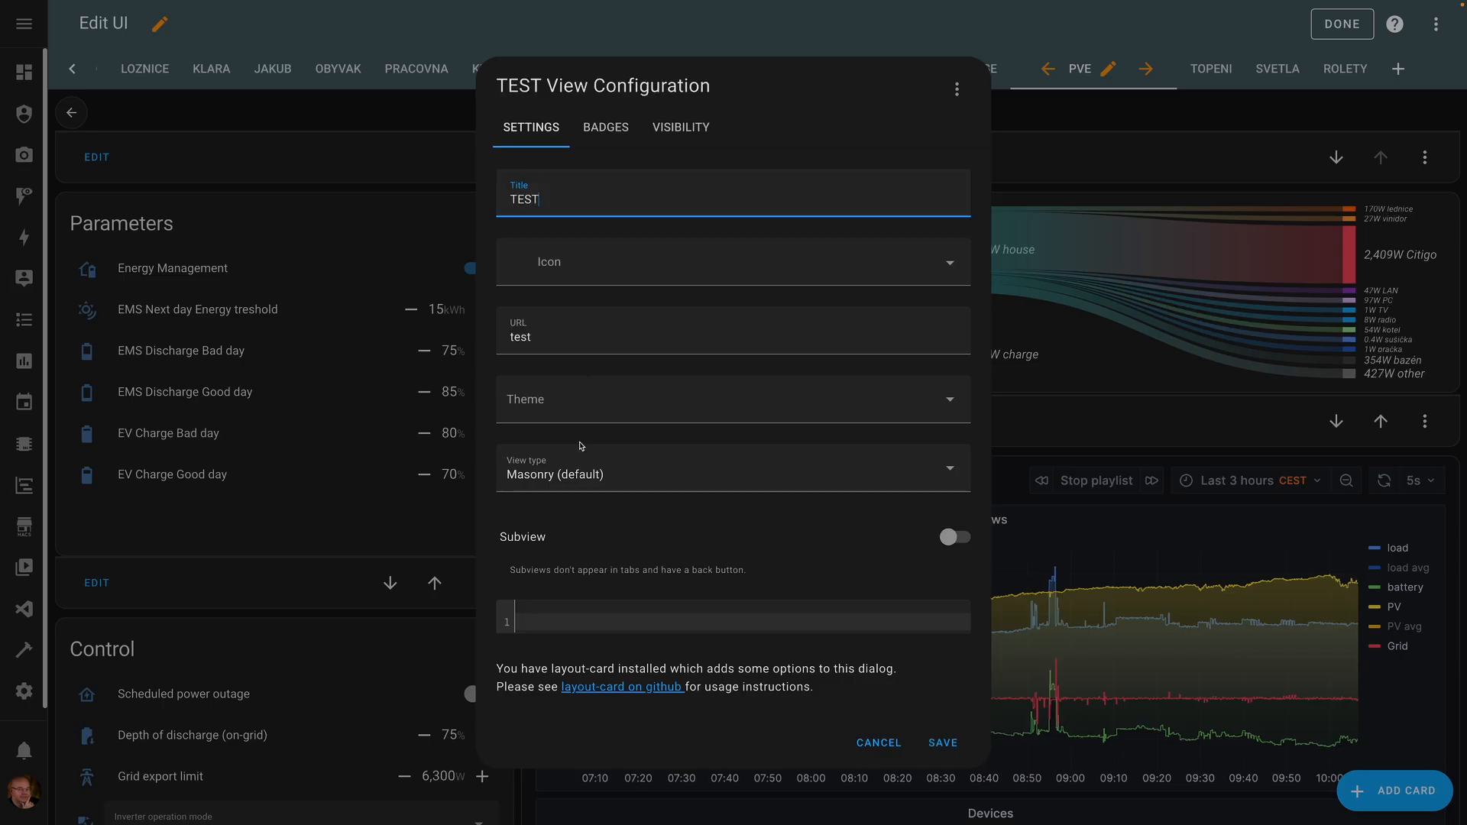
left_click(570, 473)
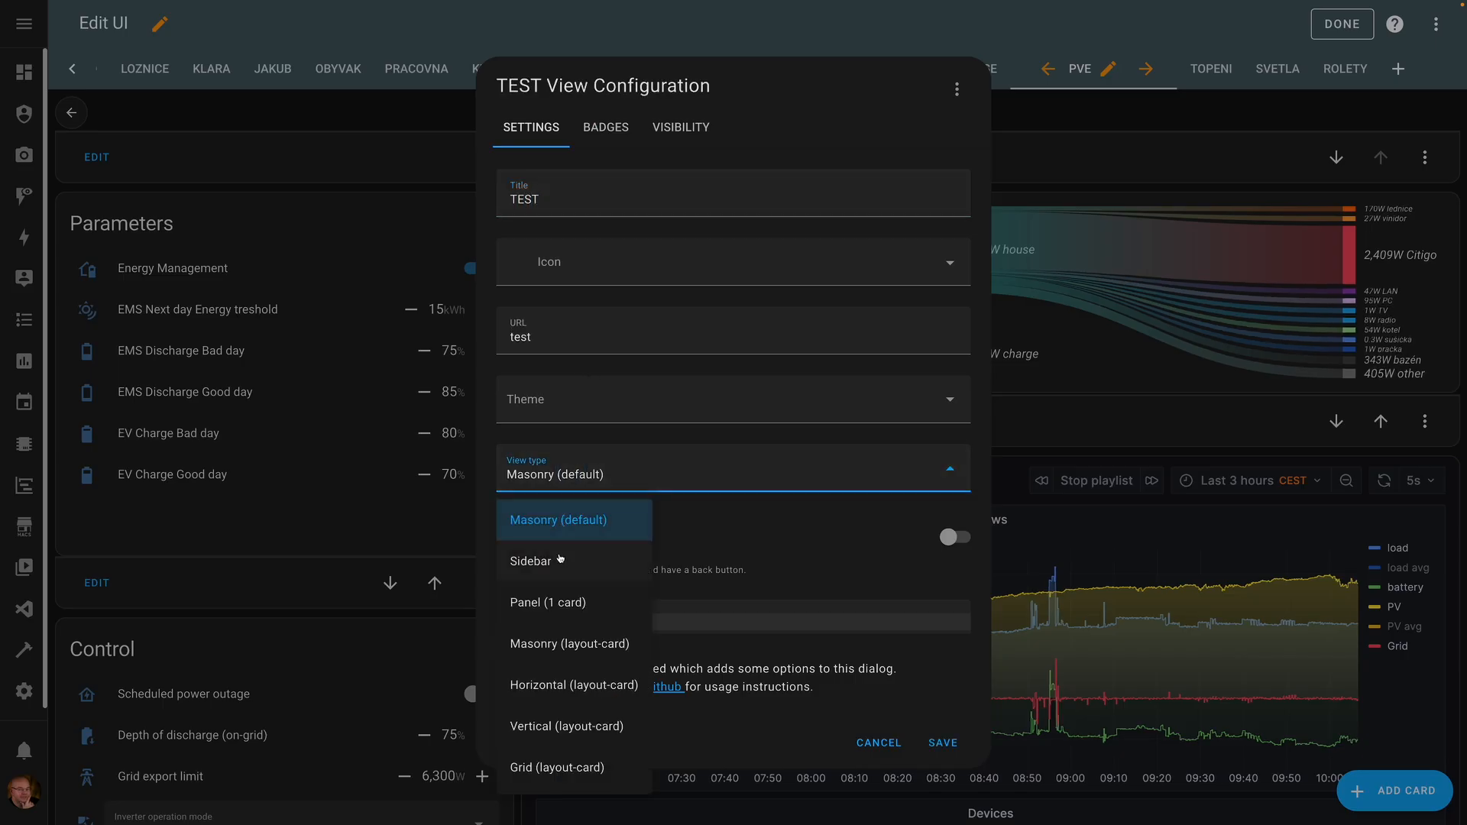
left_click(560, 606)
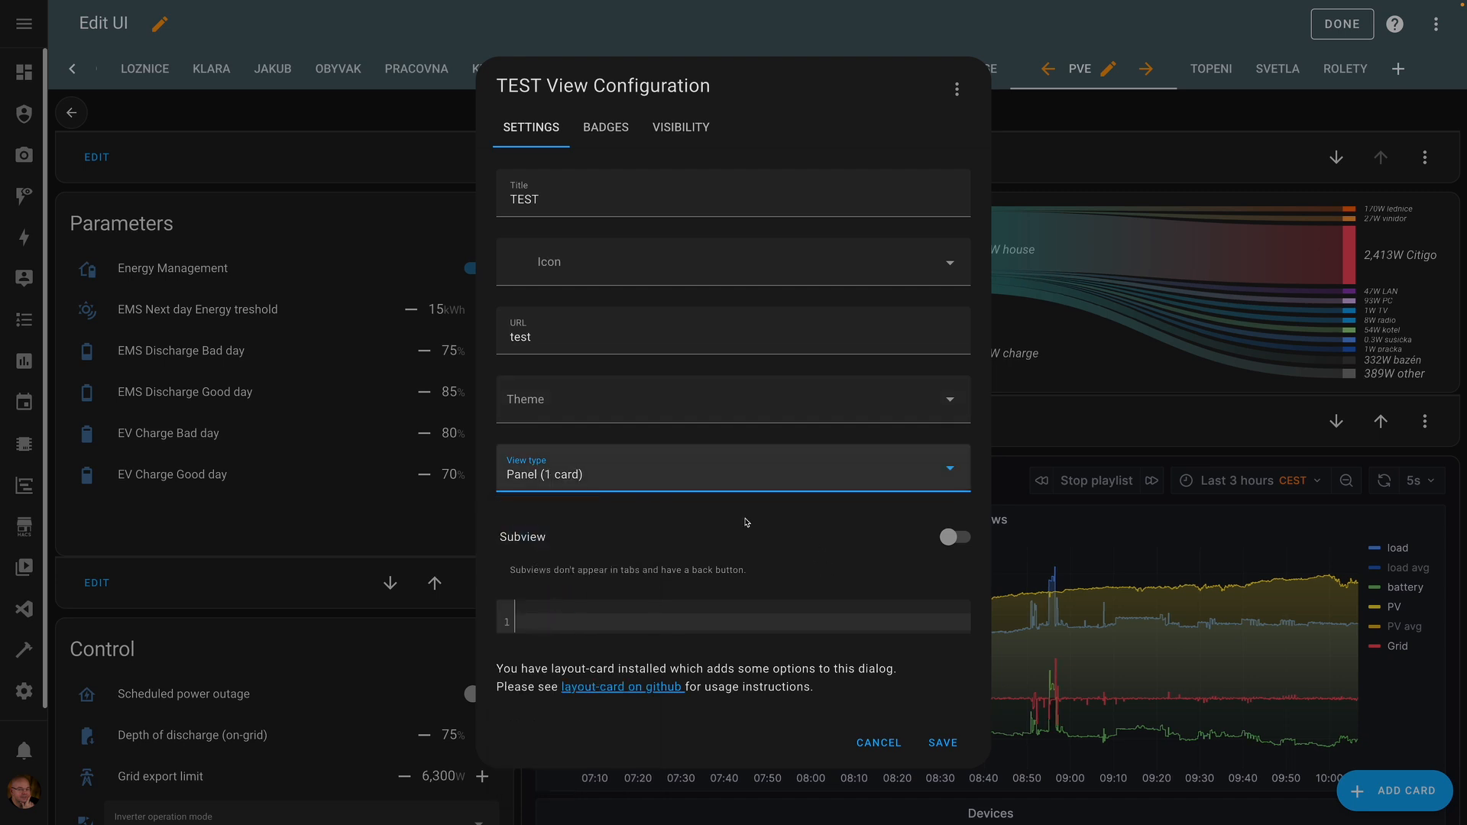
left_click(944, 741)
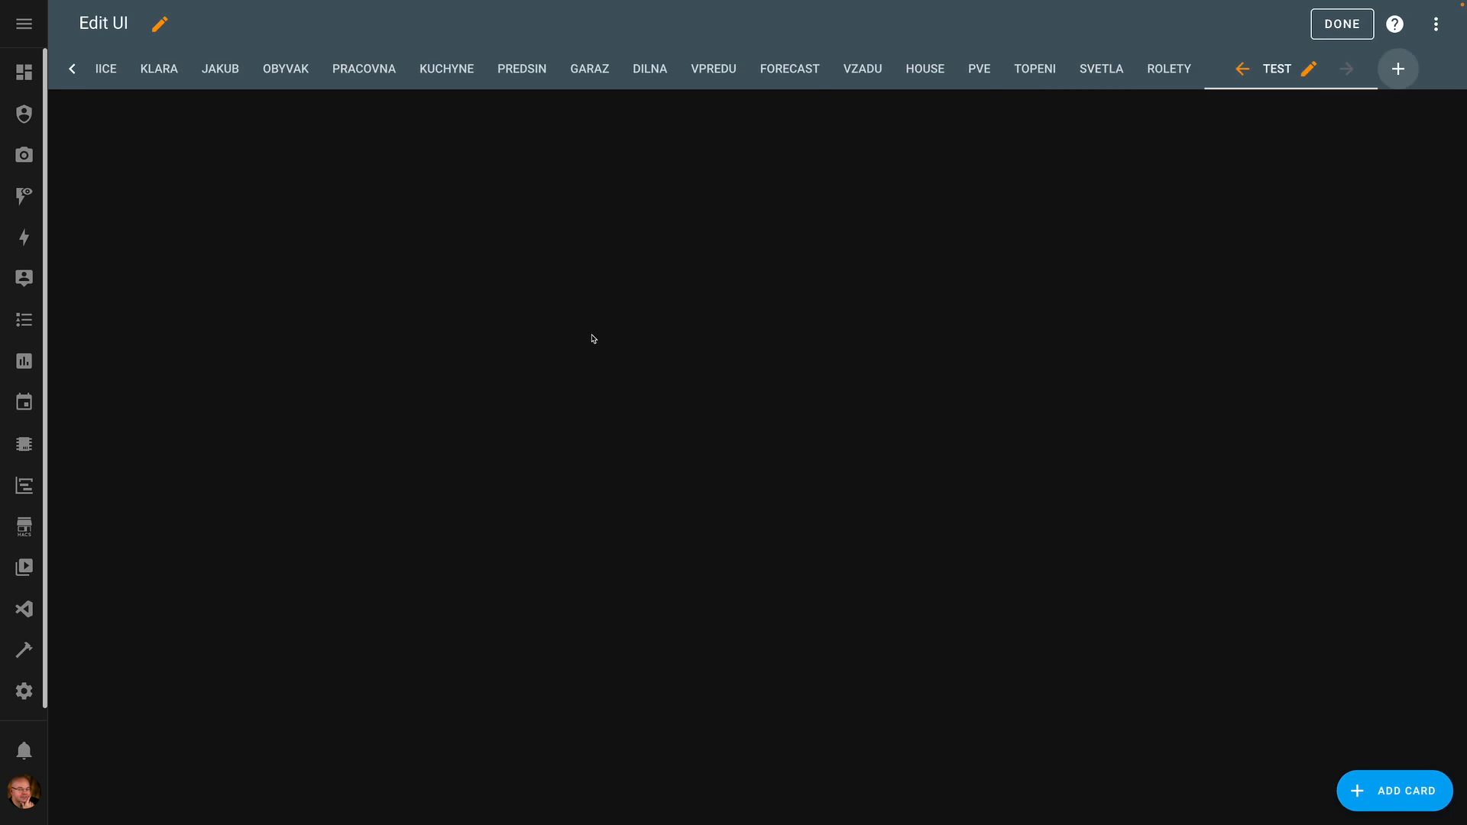
- Add a Webpage card whose URL is the pasted Grafana Power consumption history dashboard address
left_click(1397, 793)
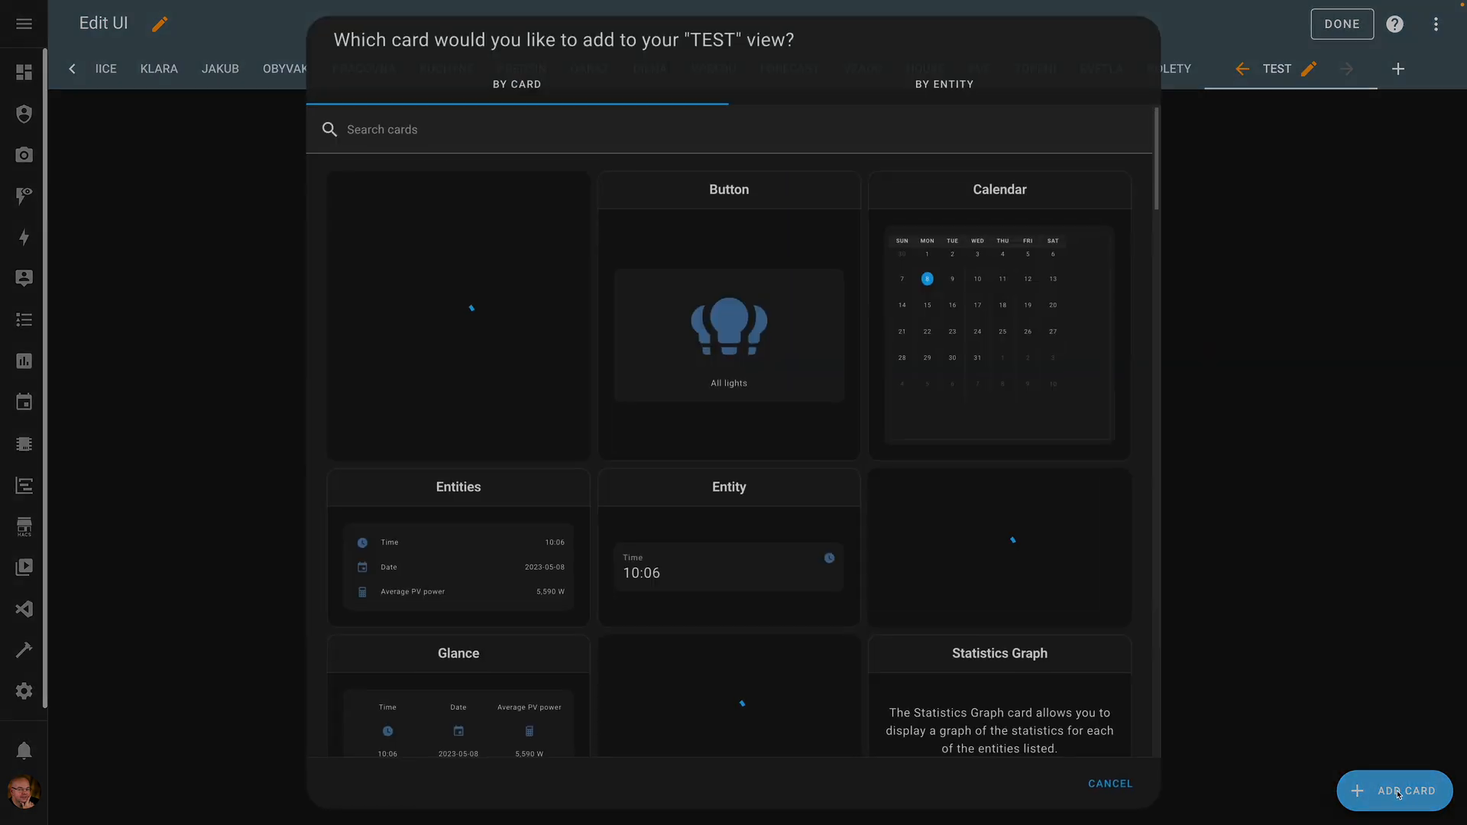
left_click(508, 132)
type("we")
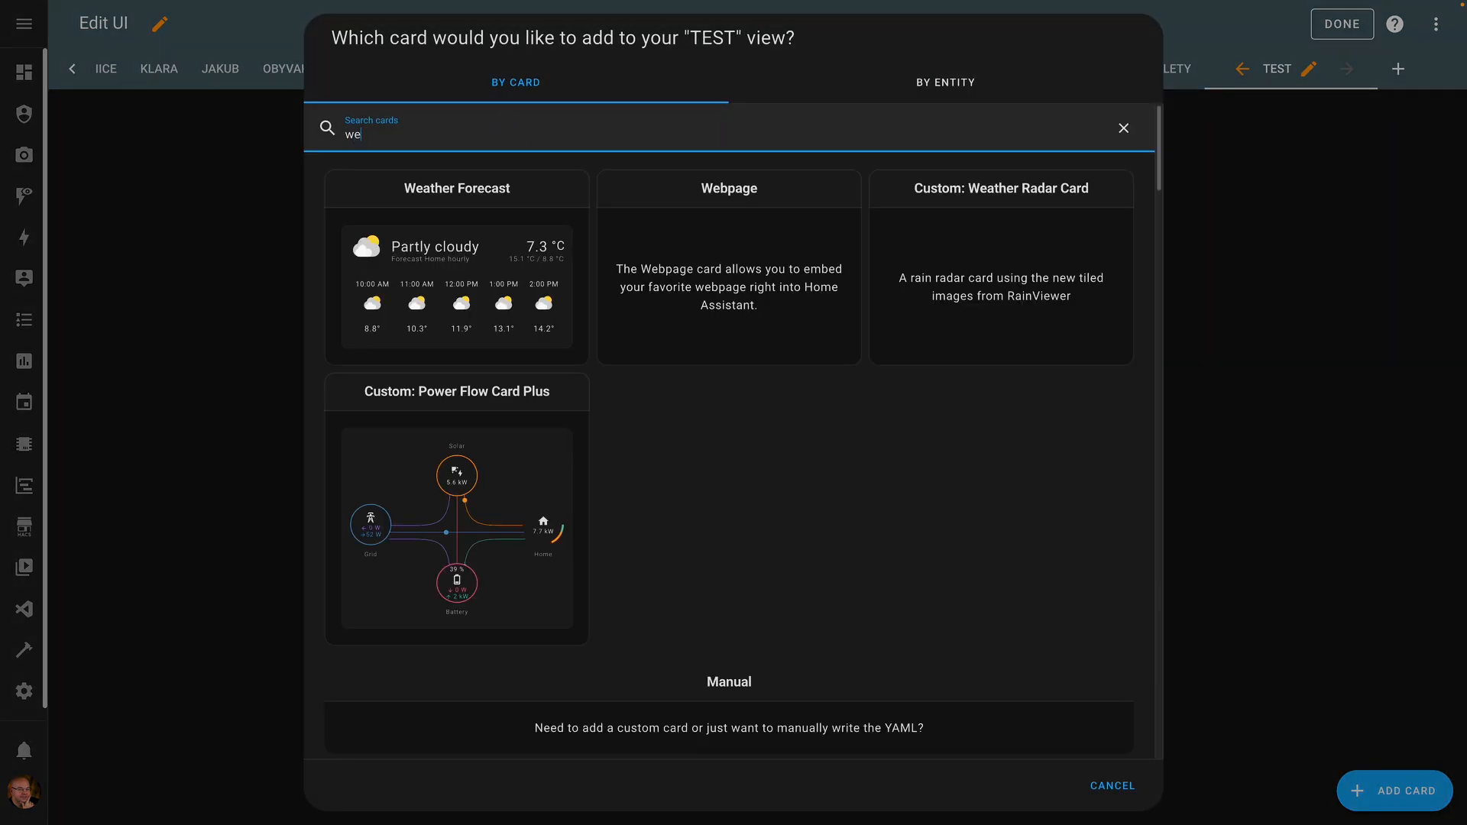
left_click(727, 190)
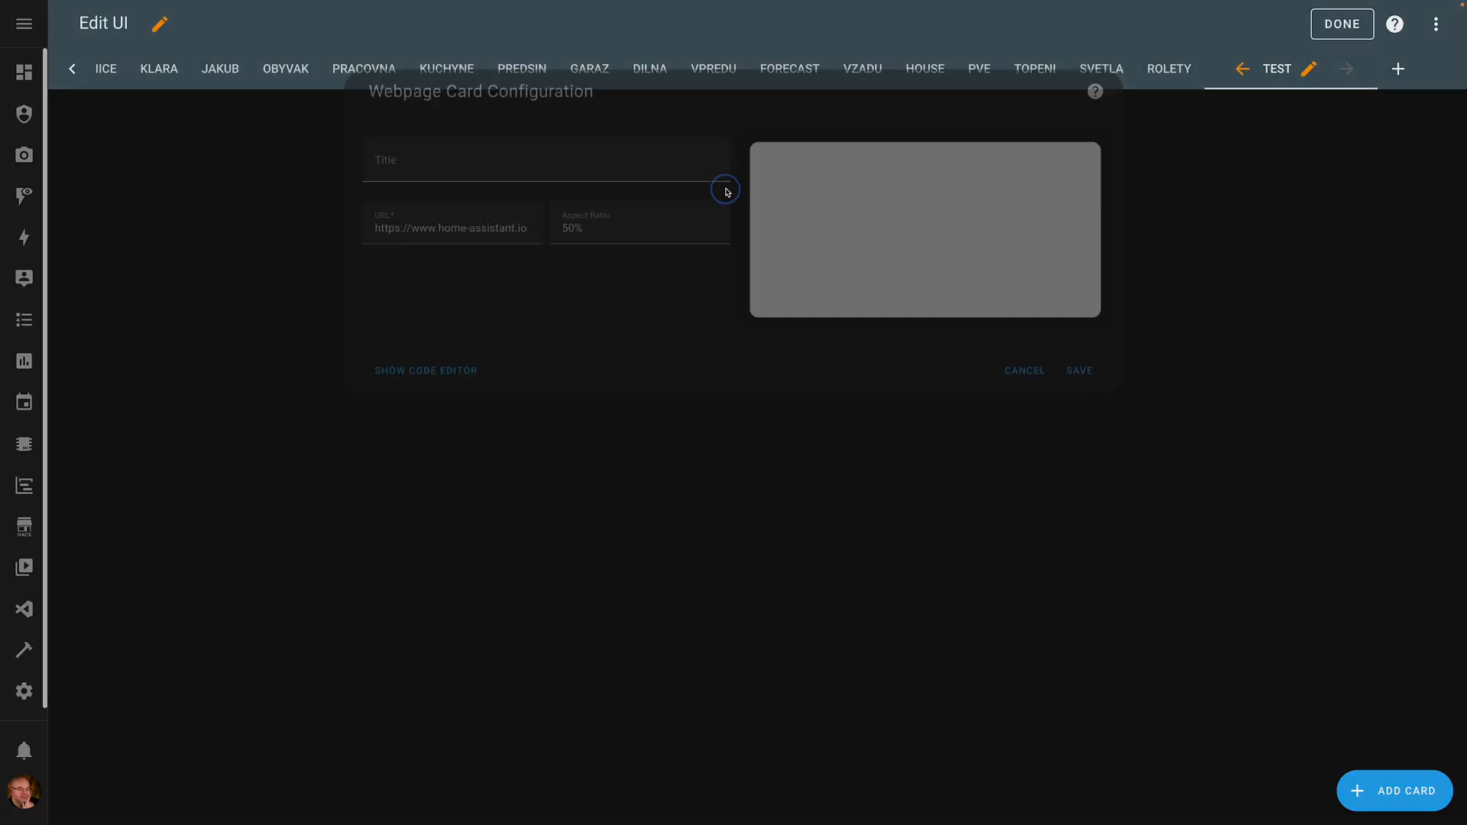
left_click(420, 203)
key("ctrl+a")
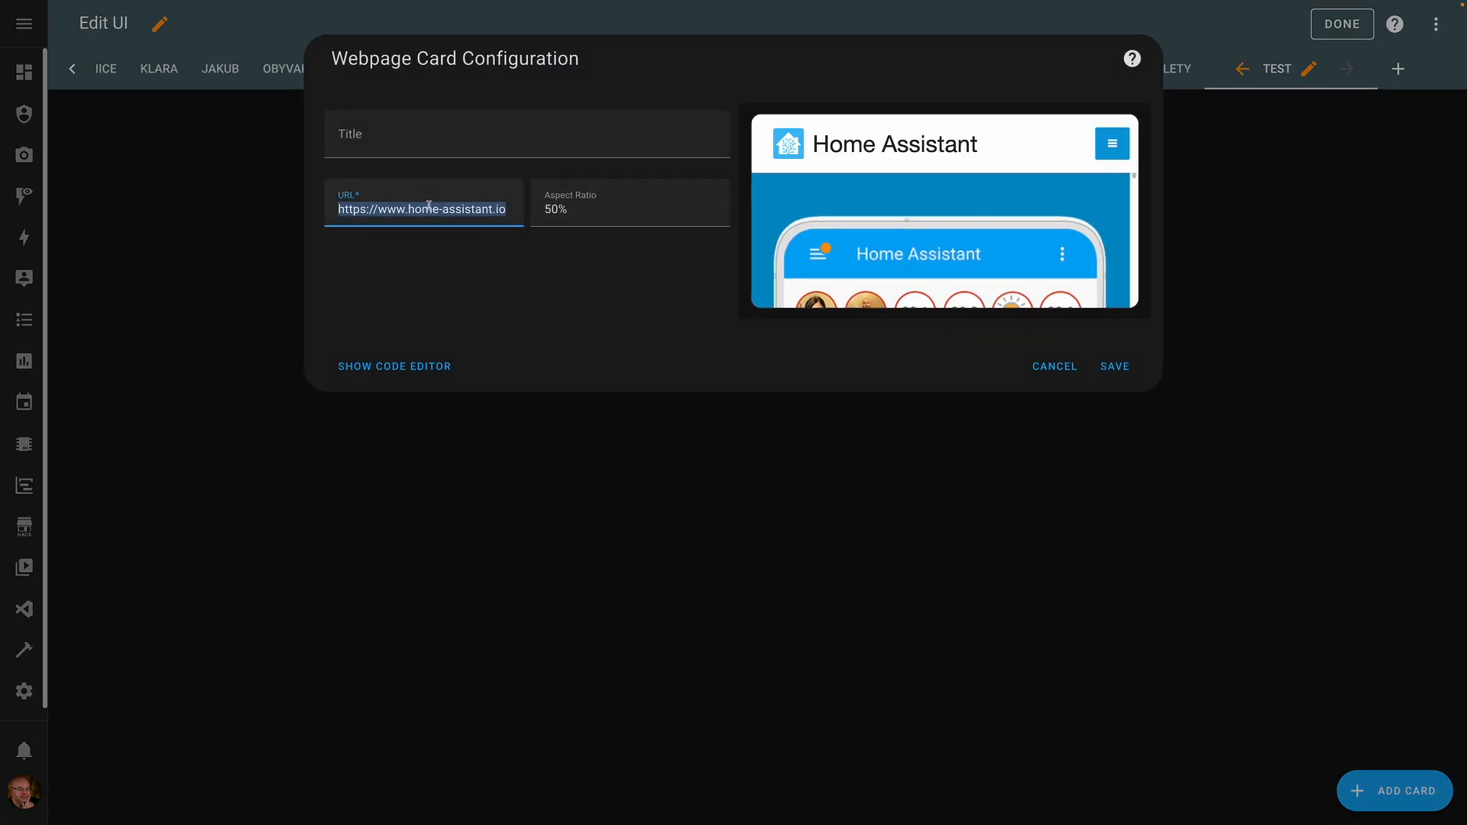
key("ctrl+v")
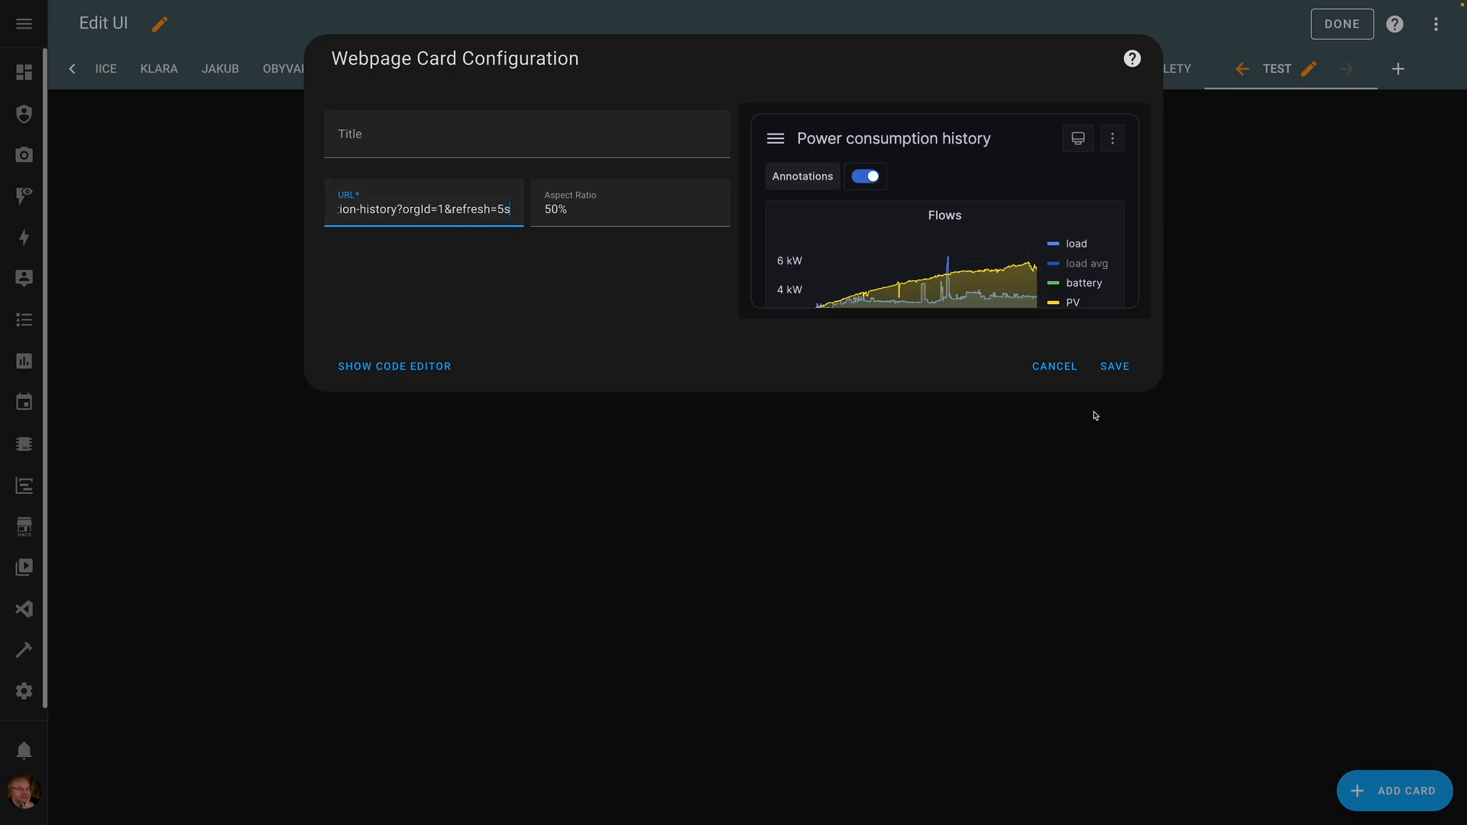
left_click(1105, 364)
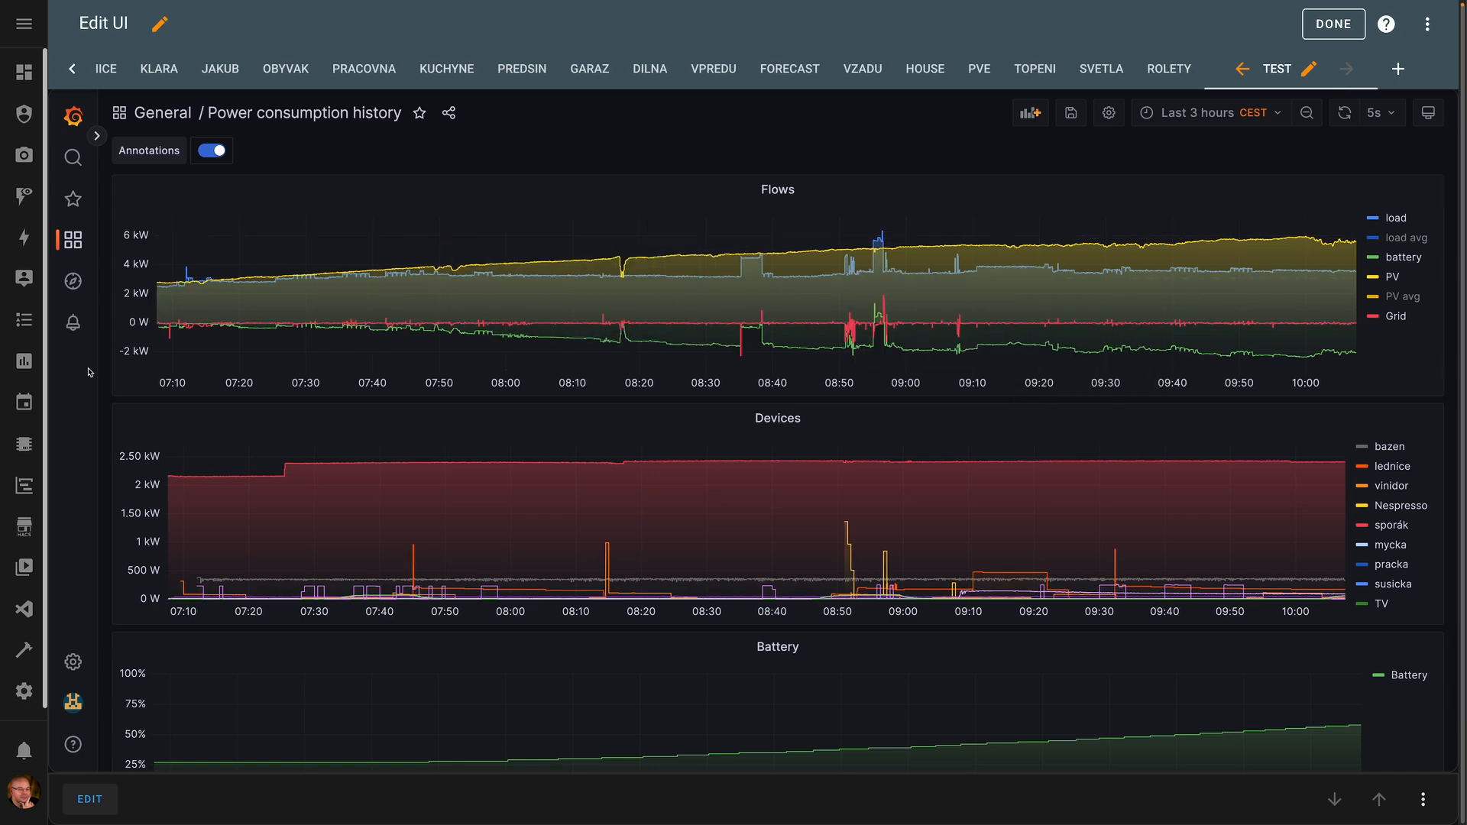
- Open Grafana's Power consumption history dashboard from the Grafana home page
left_click(28, 487)
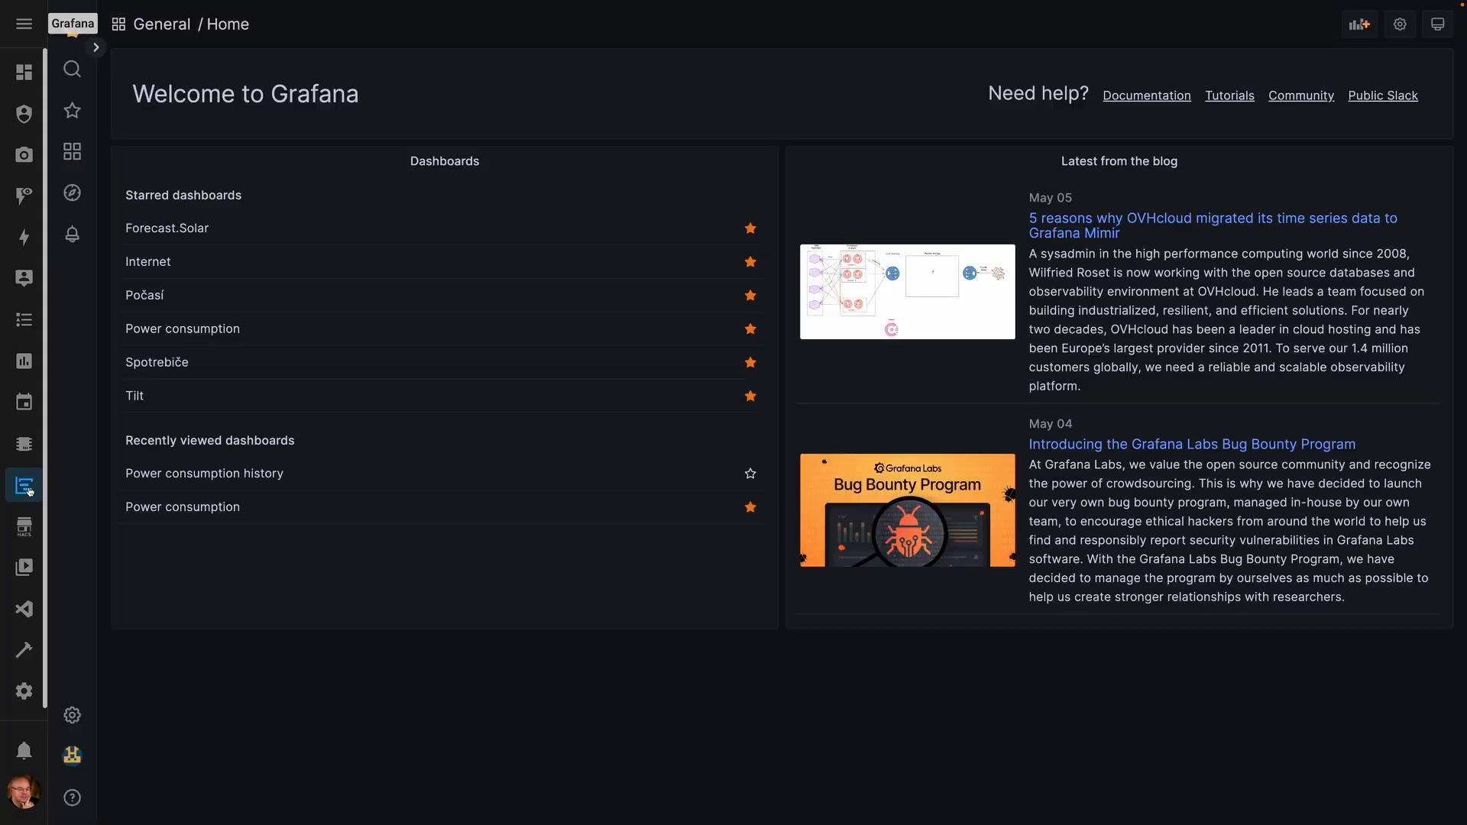
left_click(260, 474)
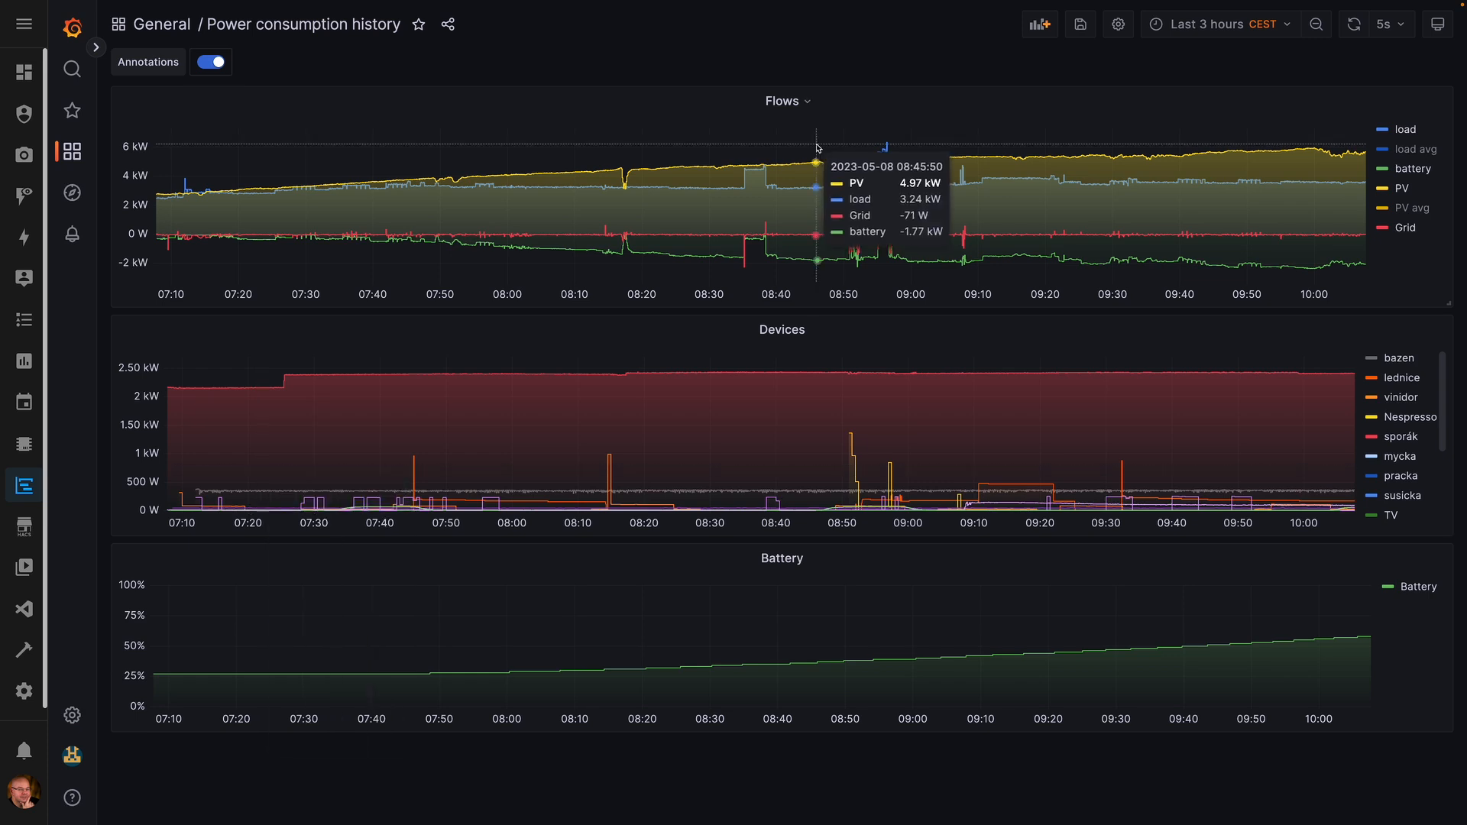
left_click(448, 25)
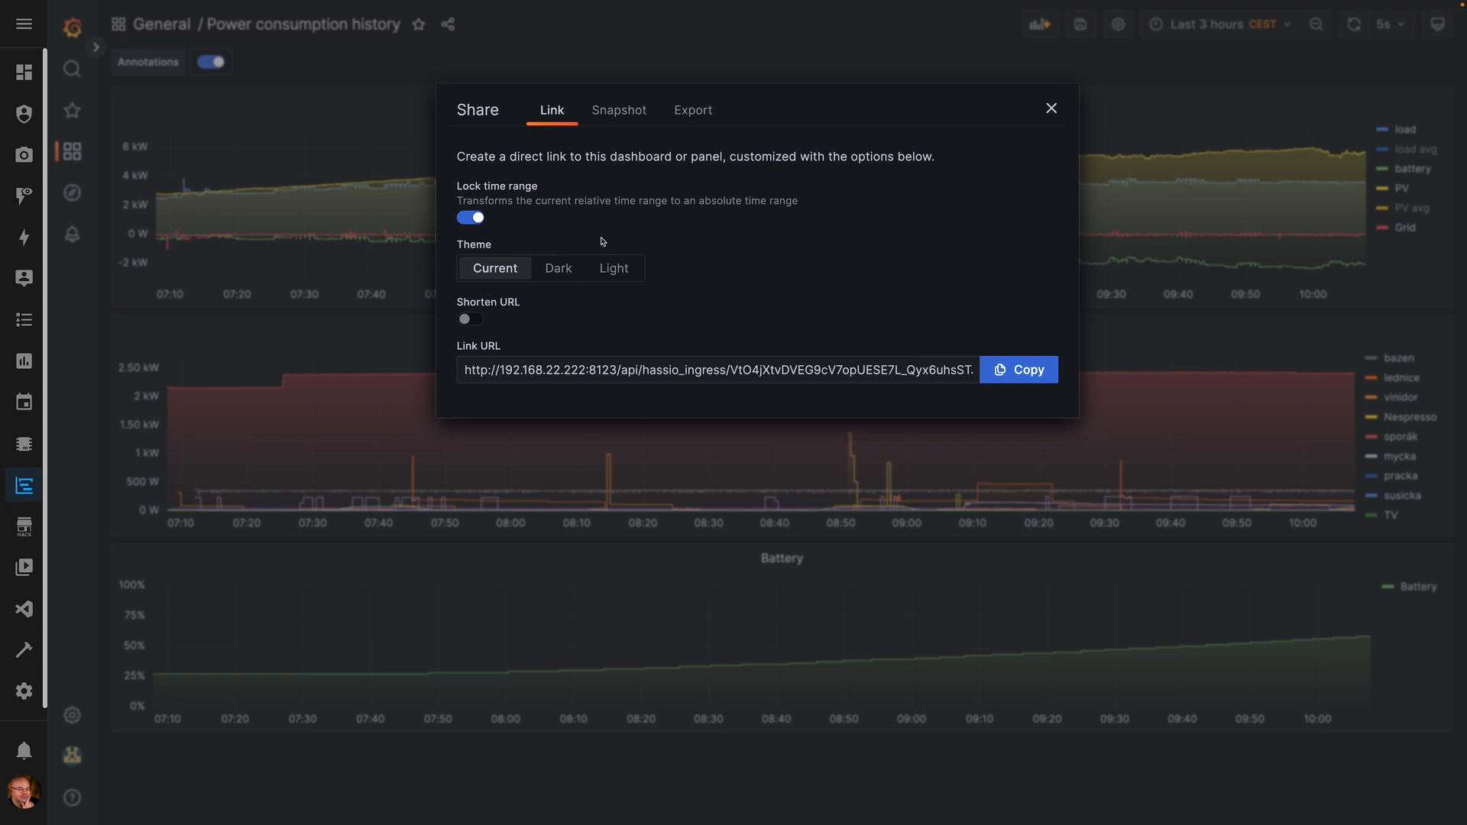
key("Escape")
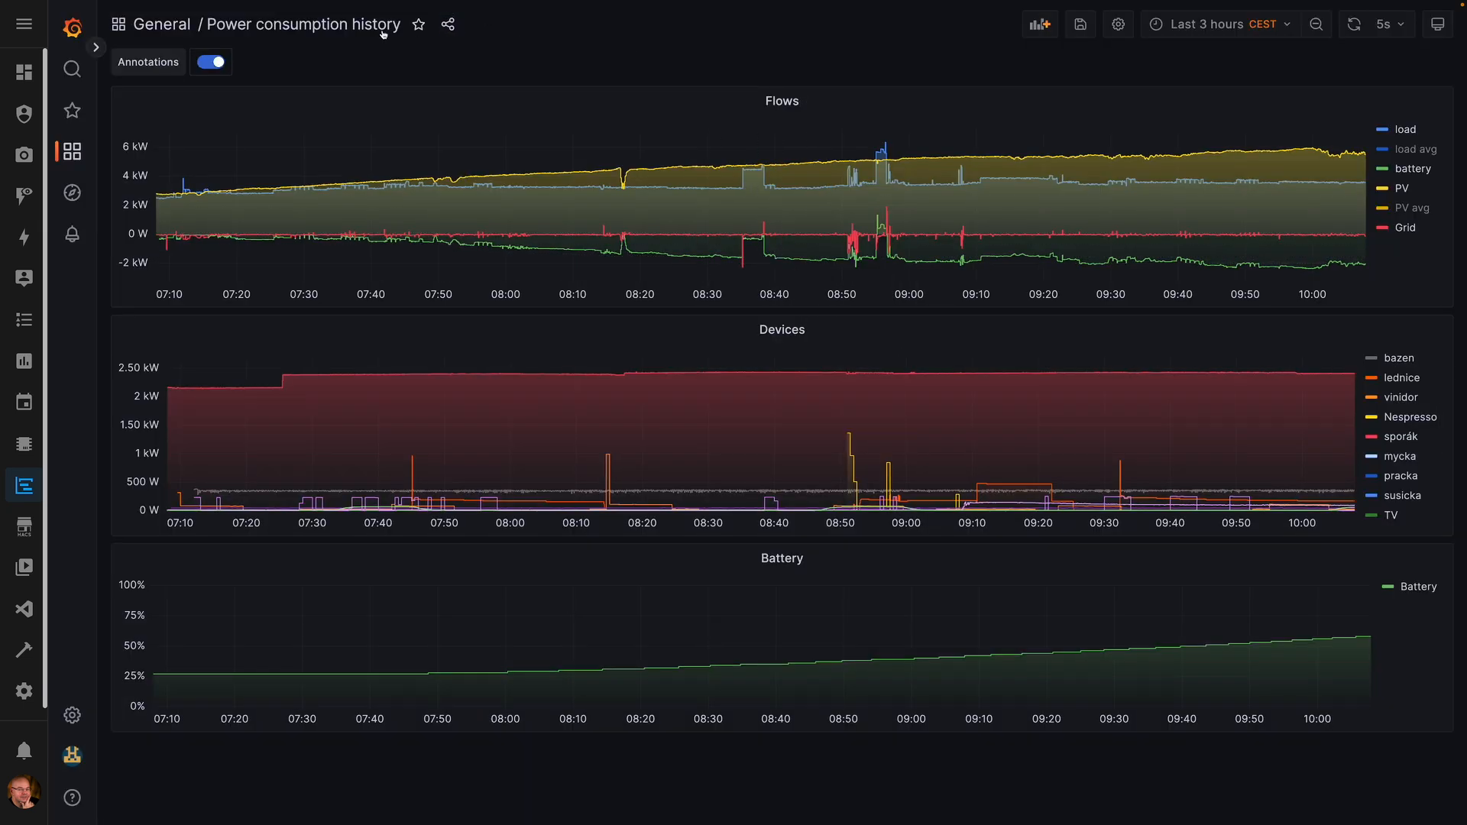
- Copy the Flows panel's embed URL with the Current time range lock turned off
left_click(808, 102)
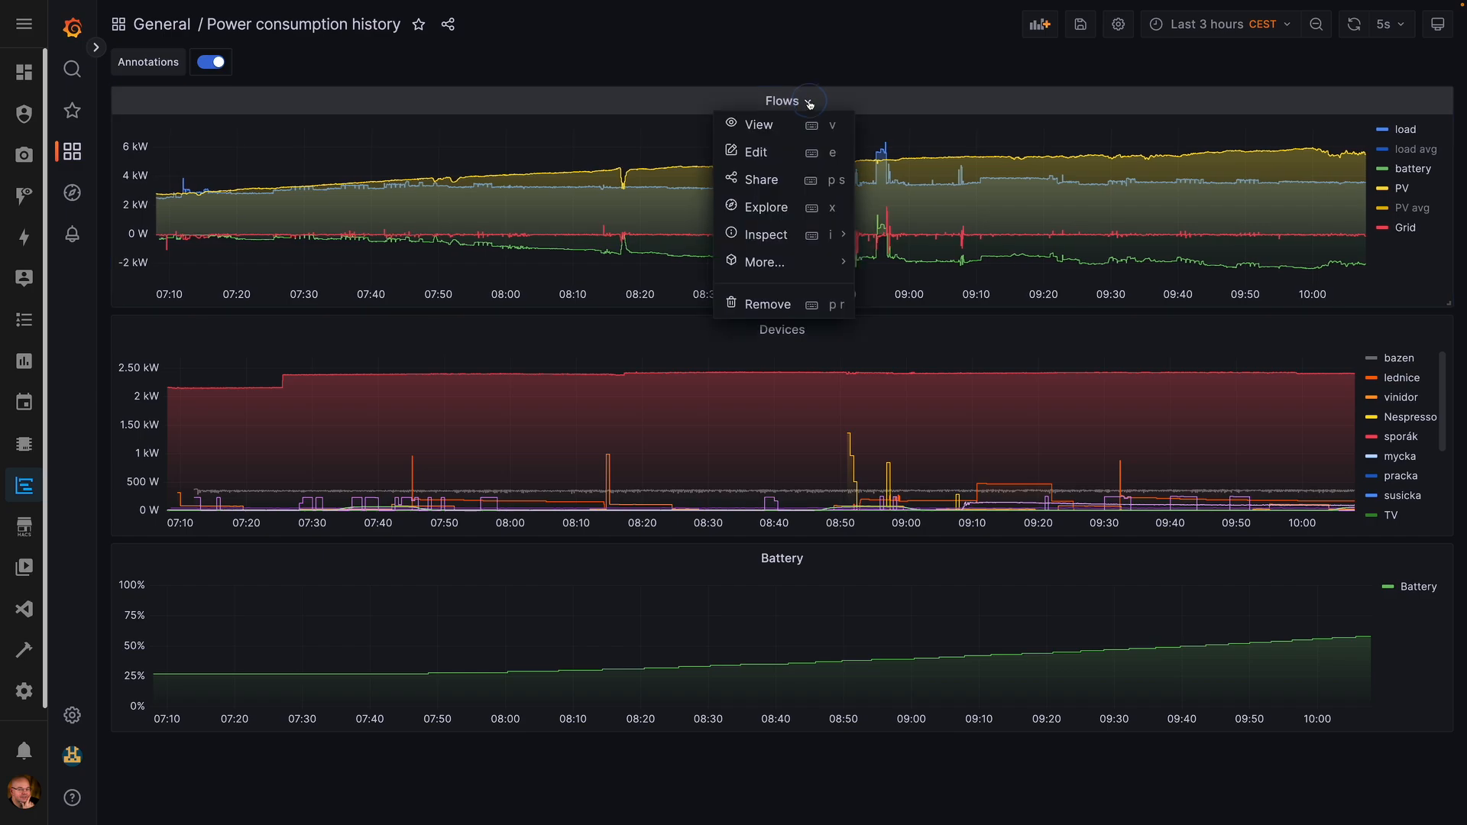
left_click(760, 179)
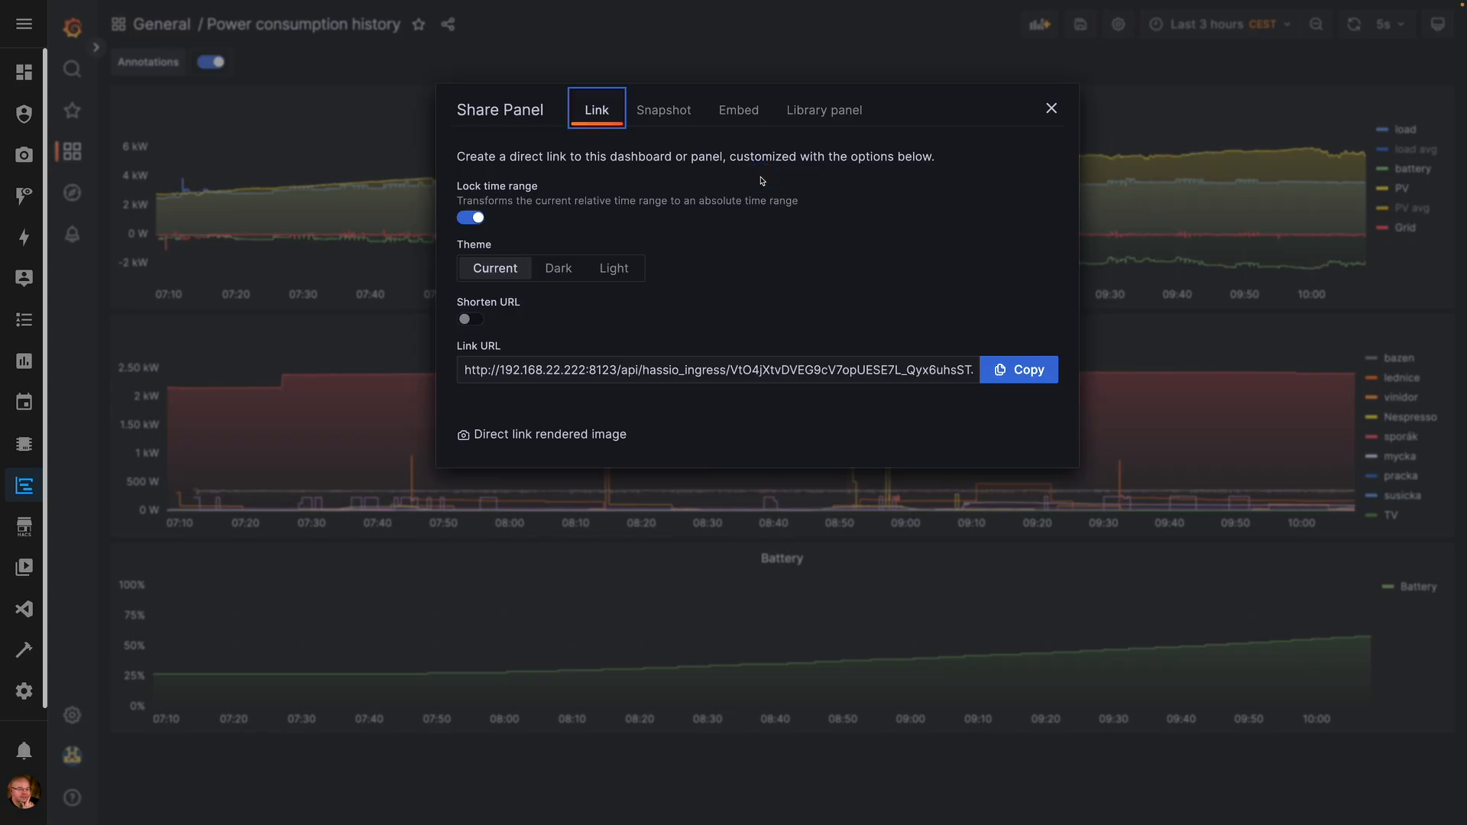
left_click(745, 117)
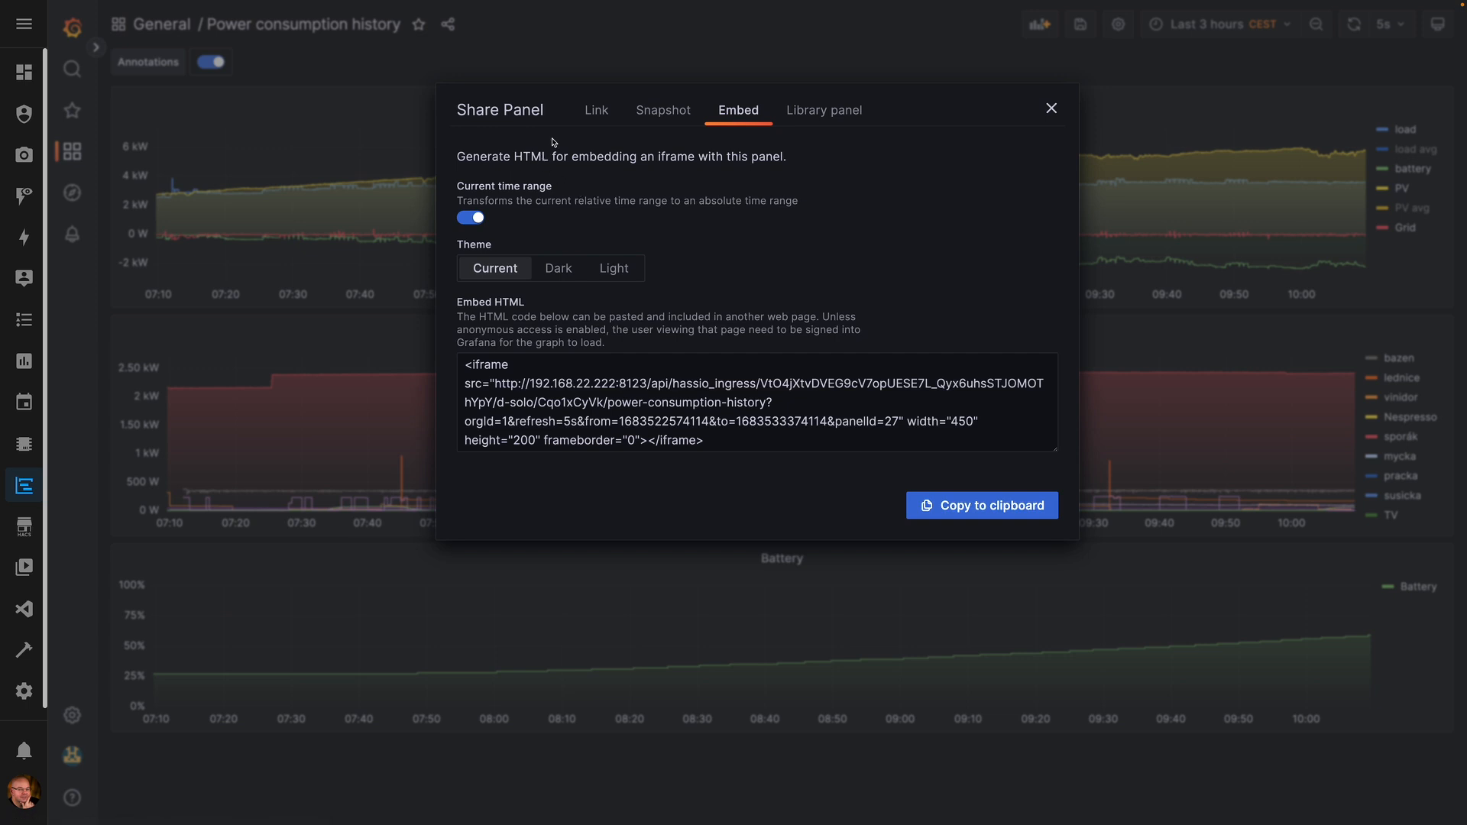
left_click(470, 219)
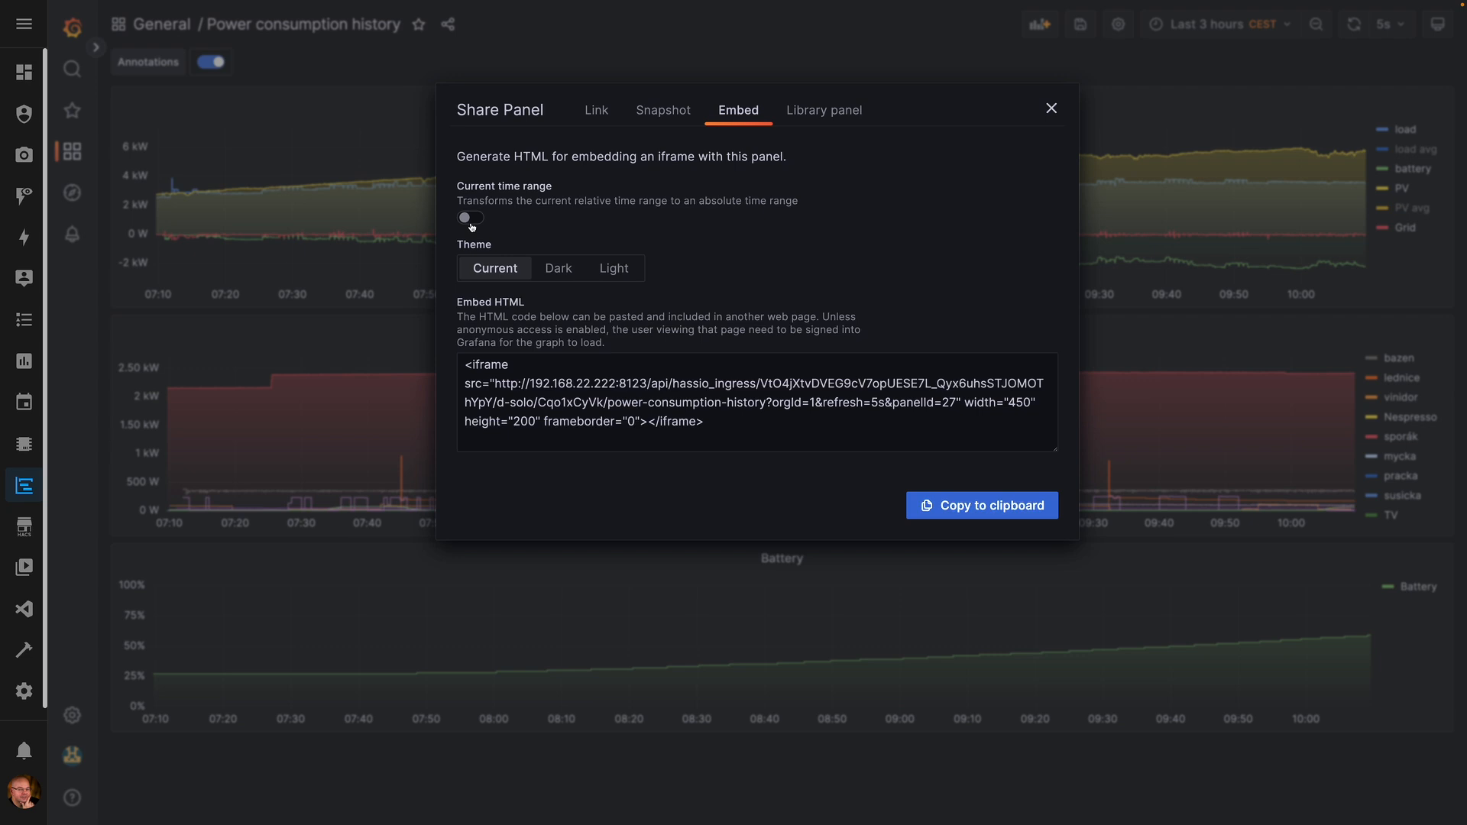
left_click_drag(494, 383, 960, 409)
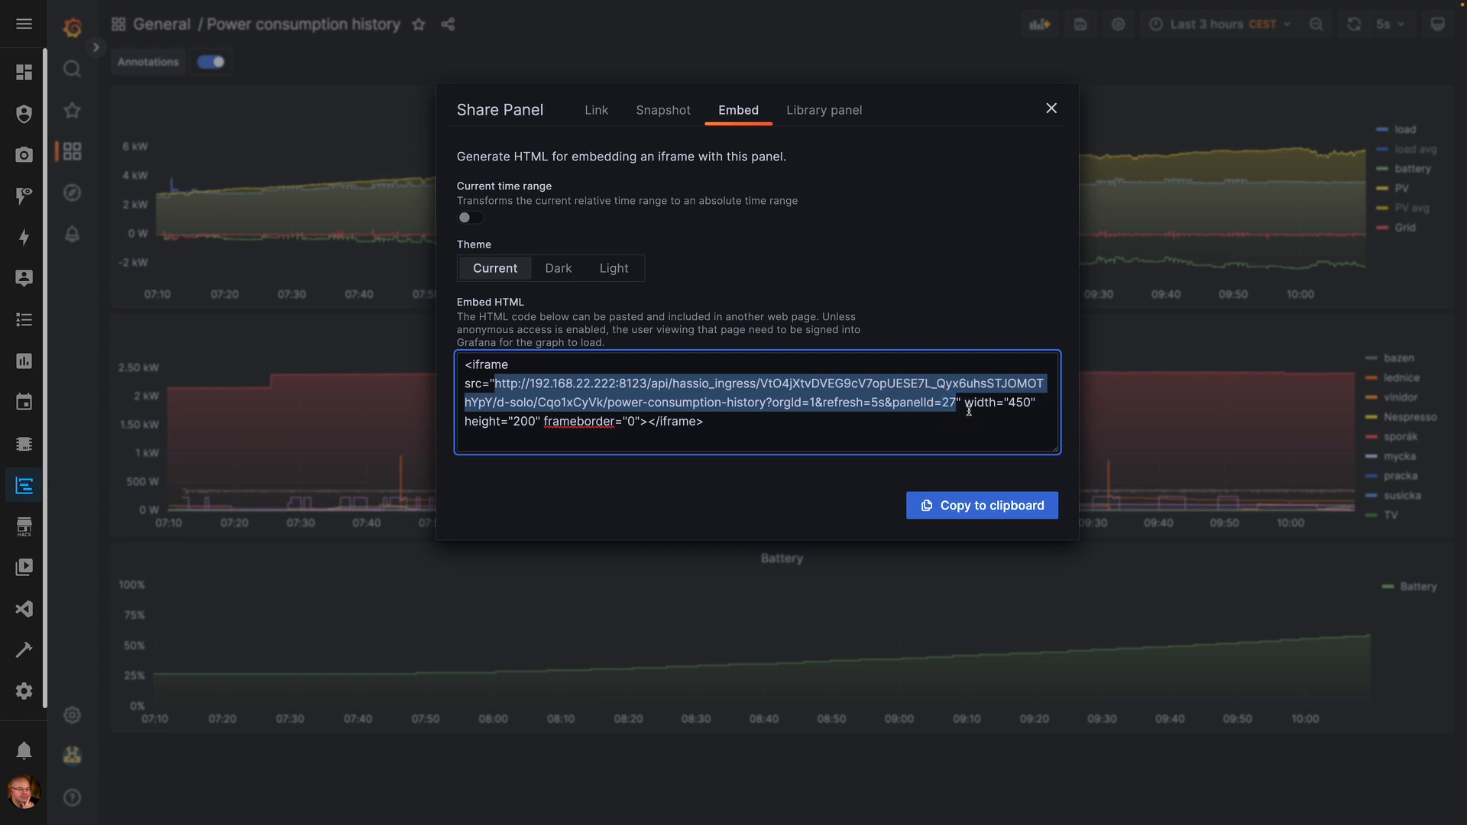
key("Escape")
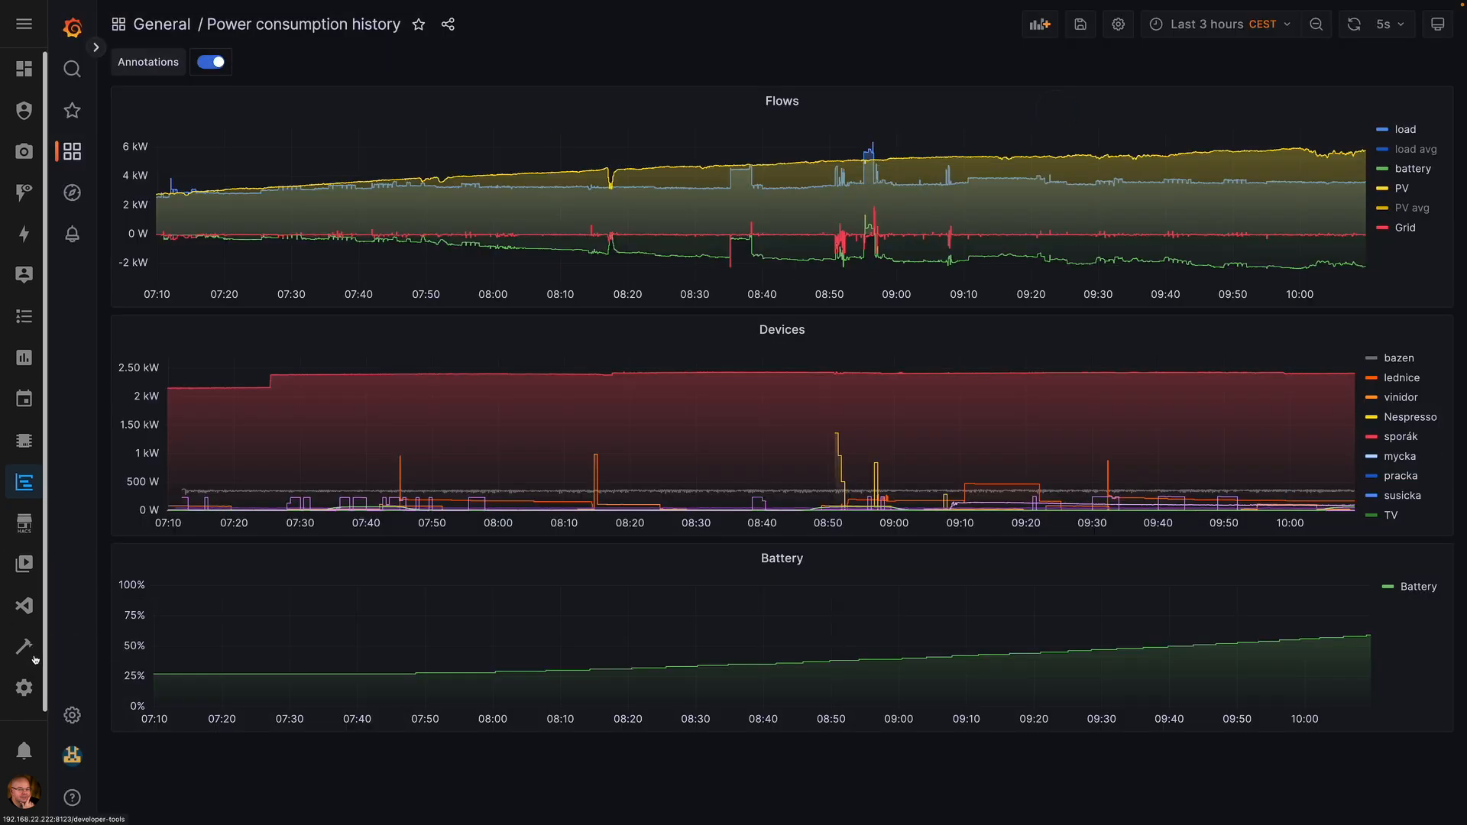
- Replace the TEST webpage card's URL with the copied Grafana Flows panel address
left_click(23, 69)
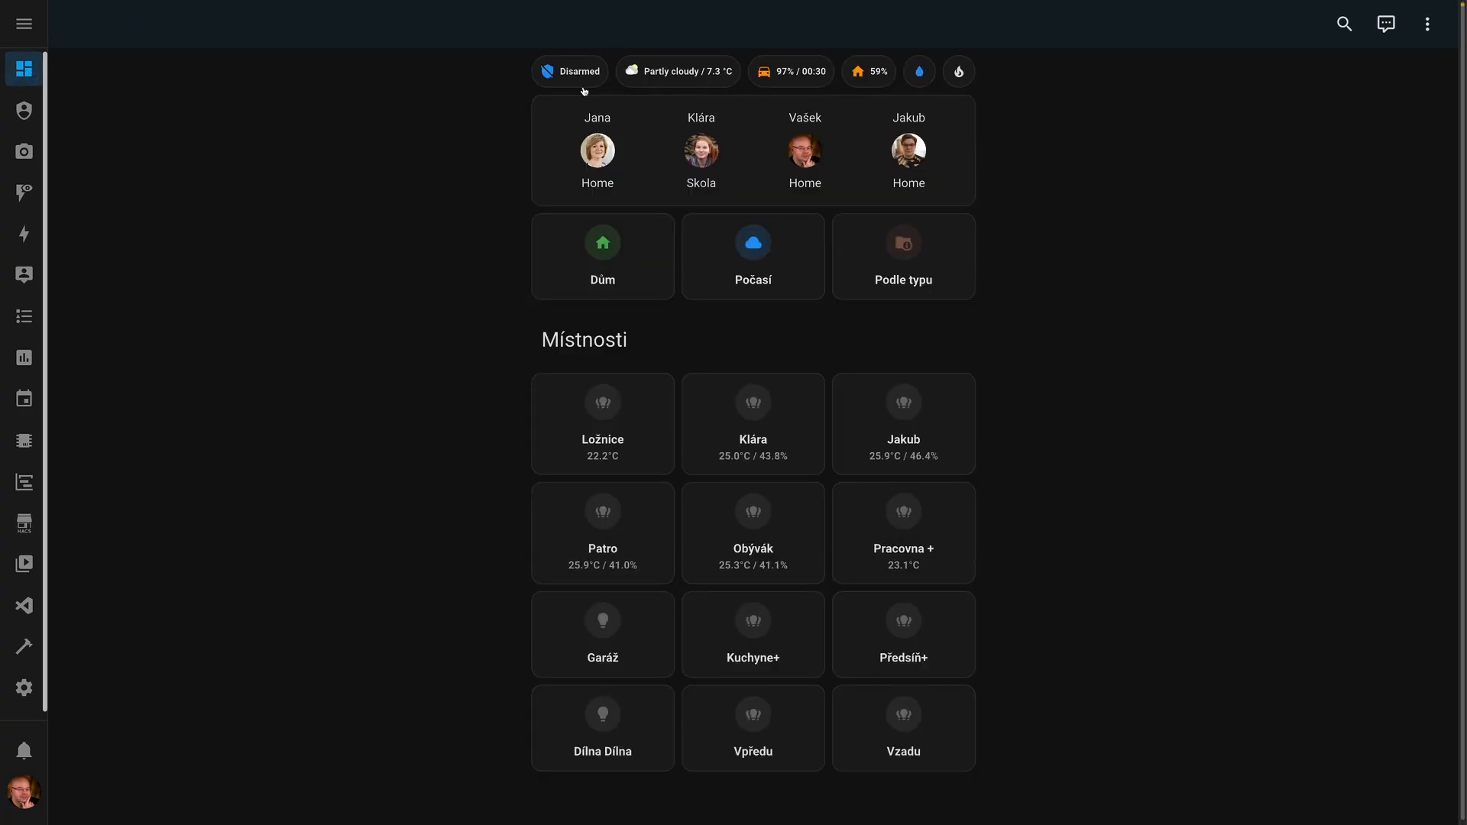
left_click(857, 66)
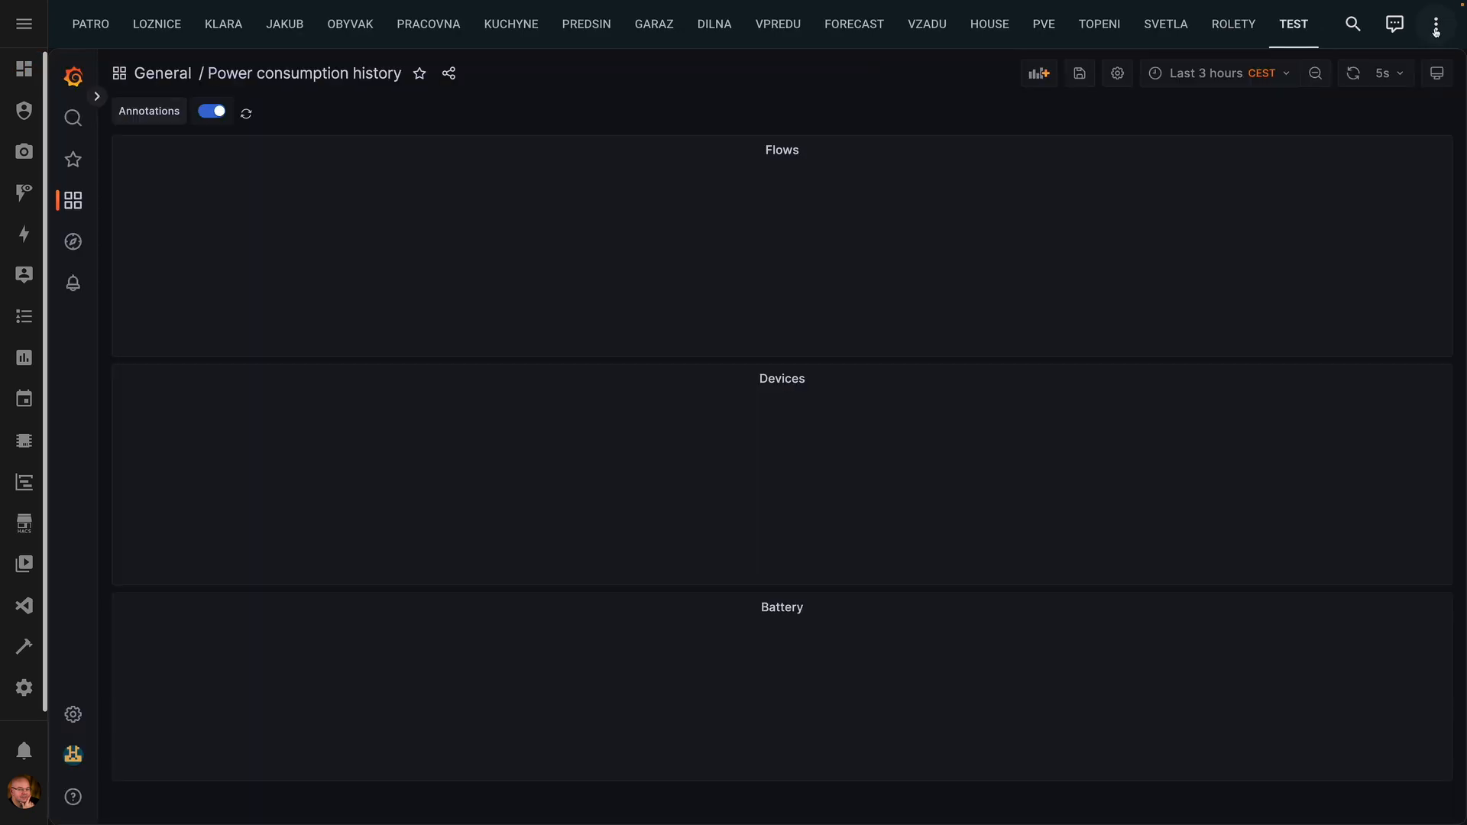
left_click(1436, 24)
left_click(1399, 71)
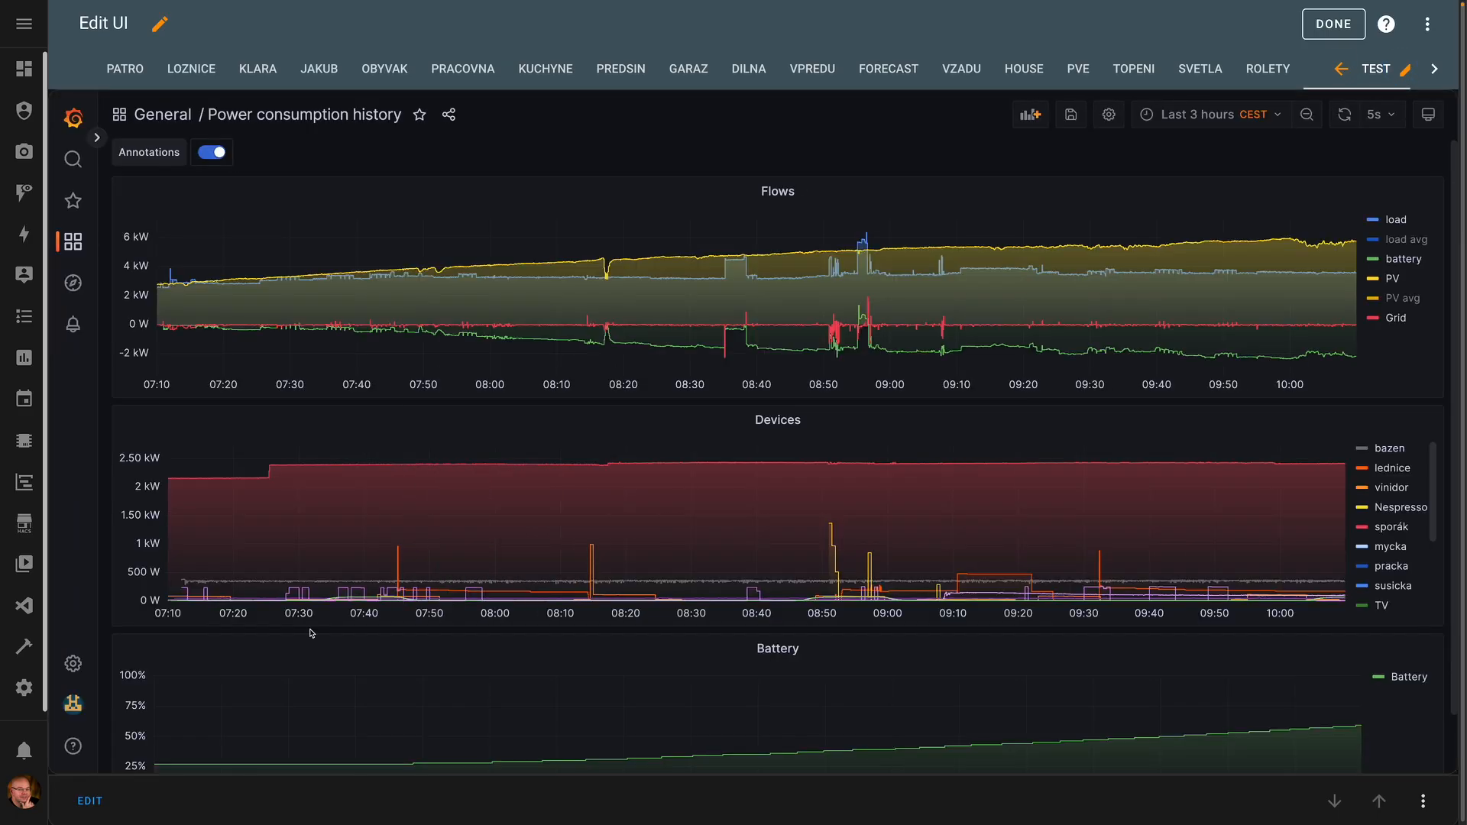
left_click(83, 802)
triple_click(420, 211)
key("super+v")
left_click(1116, 366)
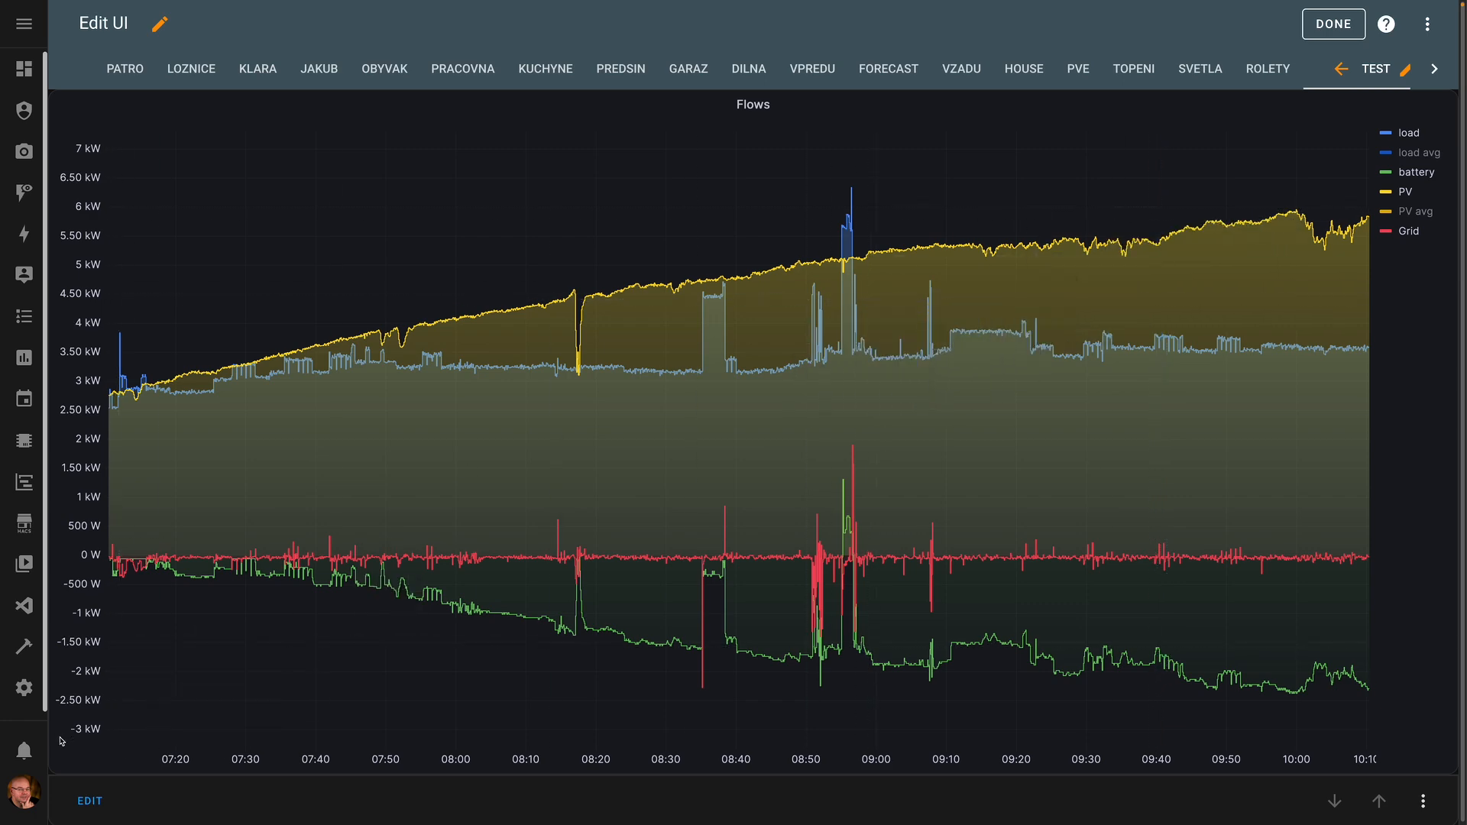
- Change the TEST view type to Masonry
left_click(1404, 69)
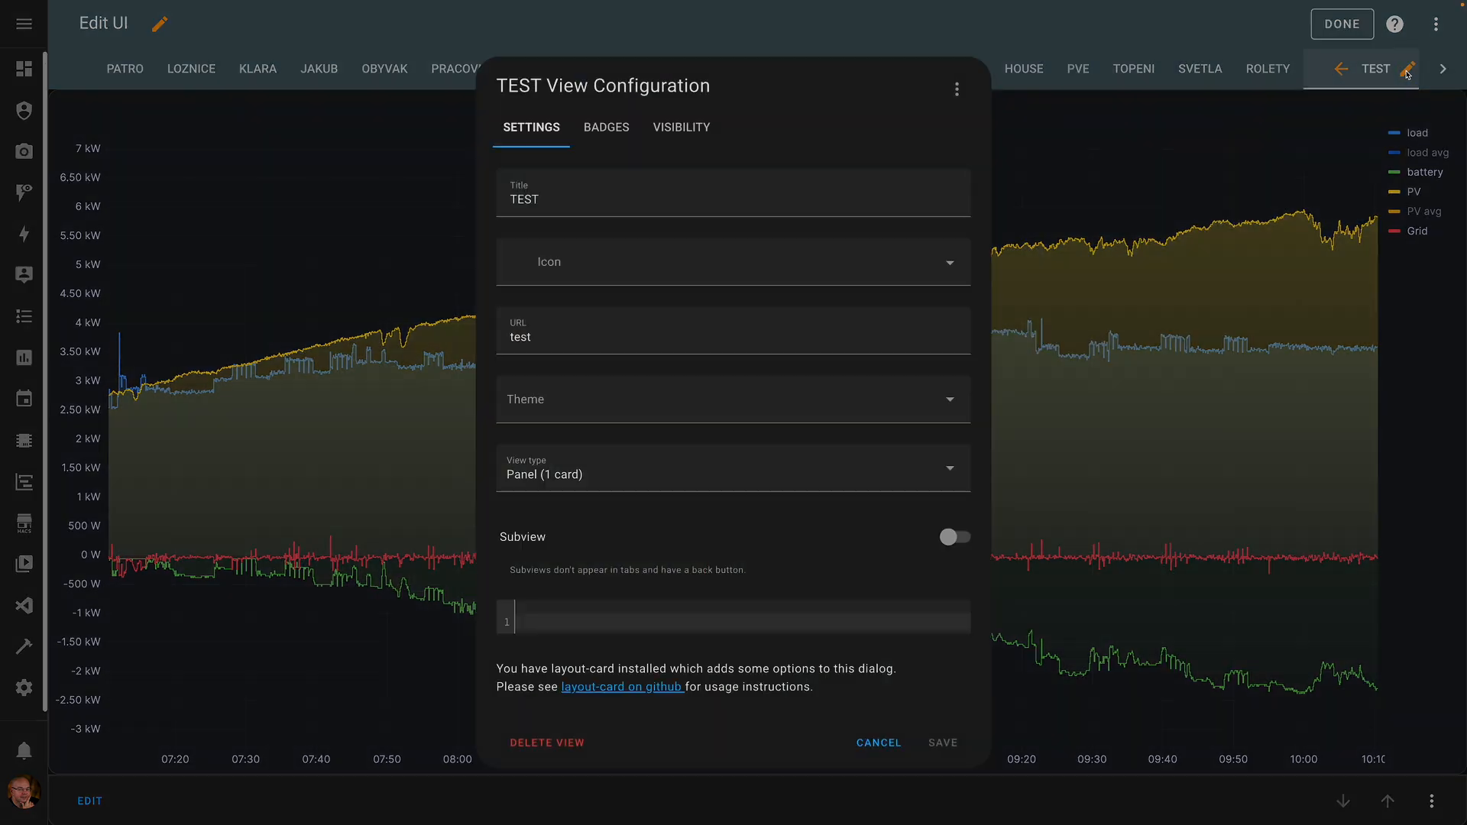
left_click(593, 483)
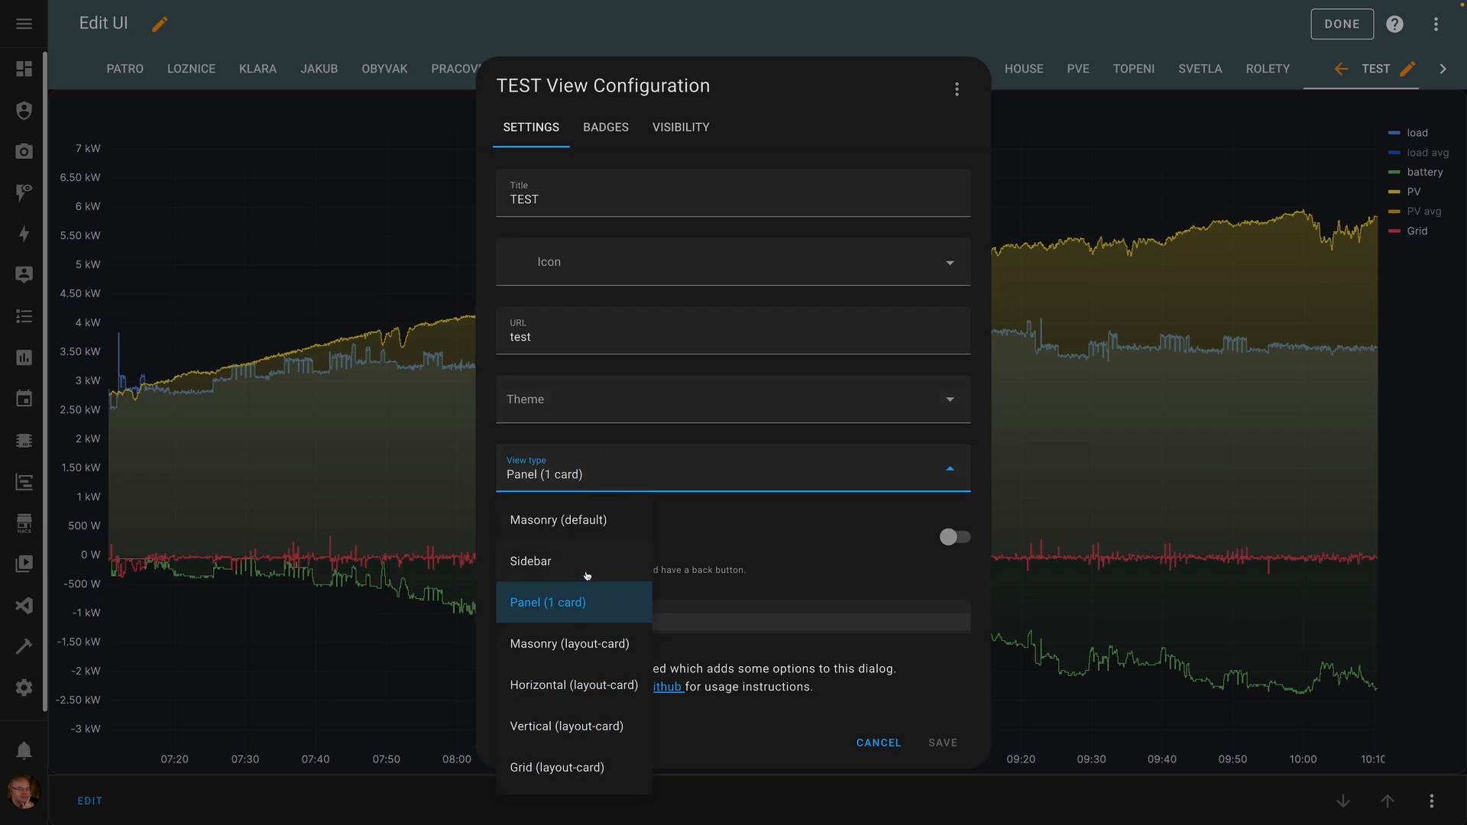
left_click(575, 522)
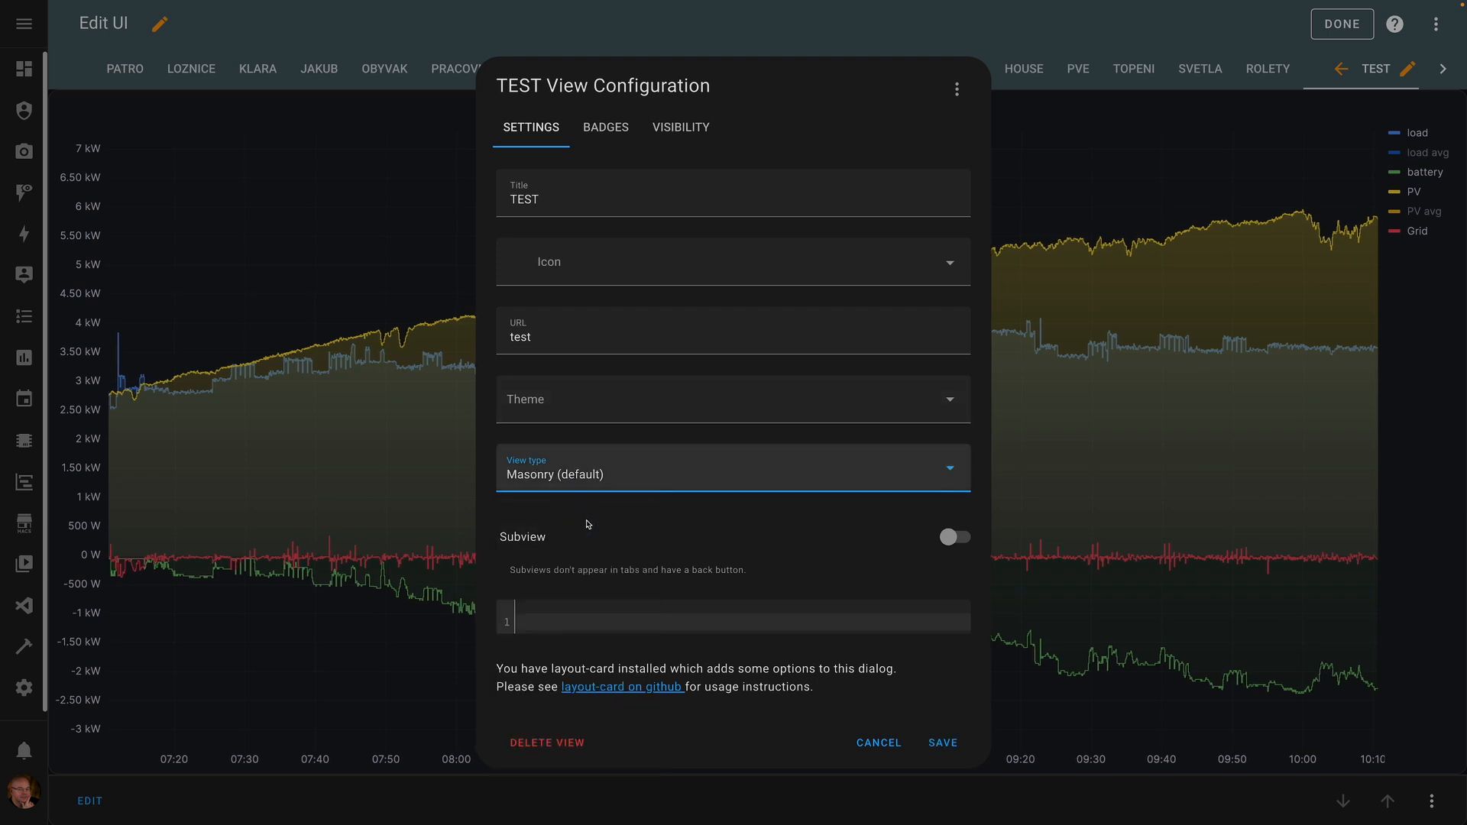
left_click(964, 746)
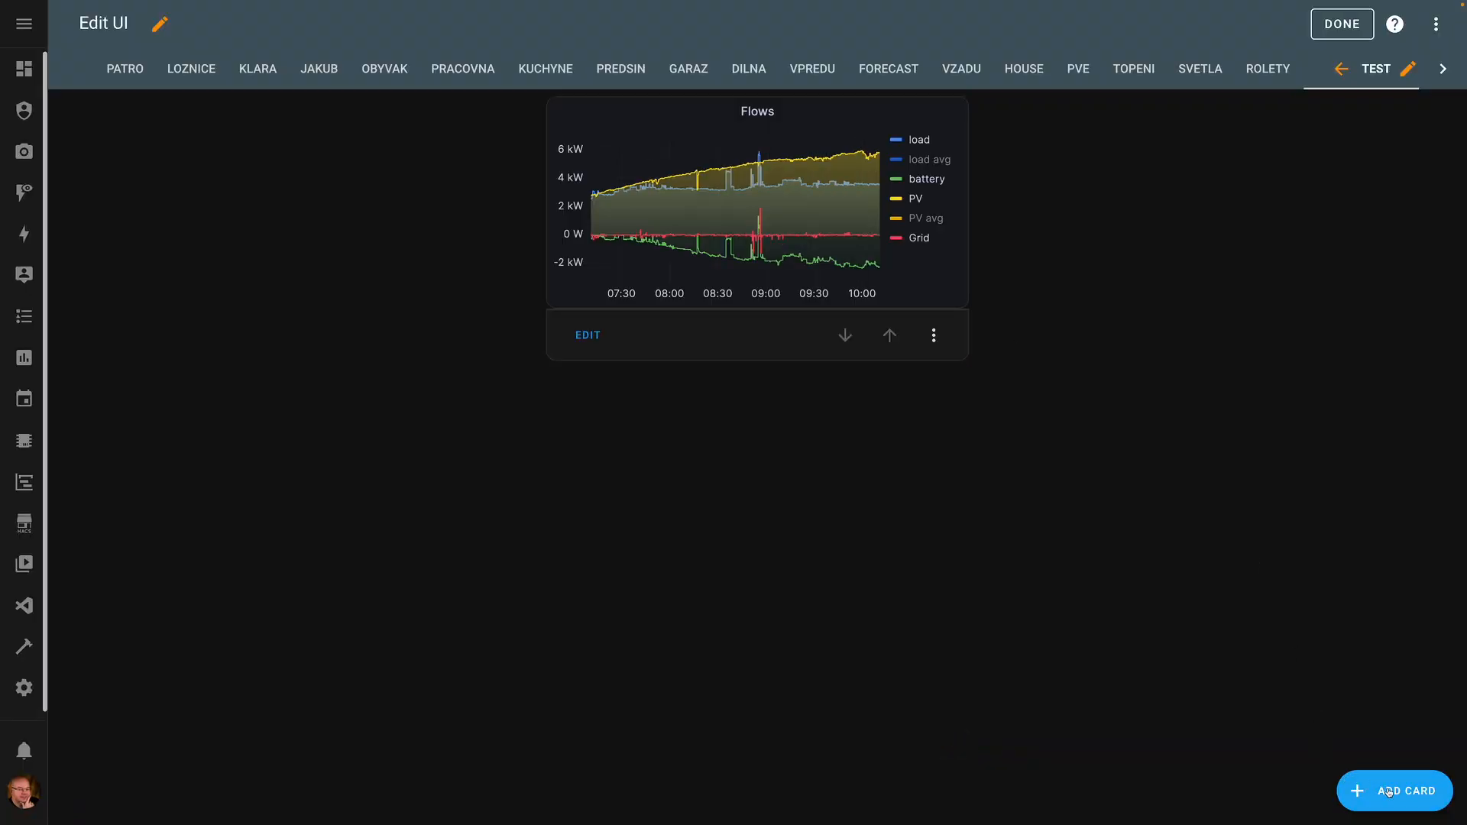
- Copy the Devices panel's embed URL from Grafana's Power consumption history dashboard
left_click(24, 482)
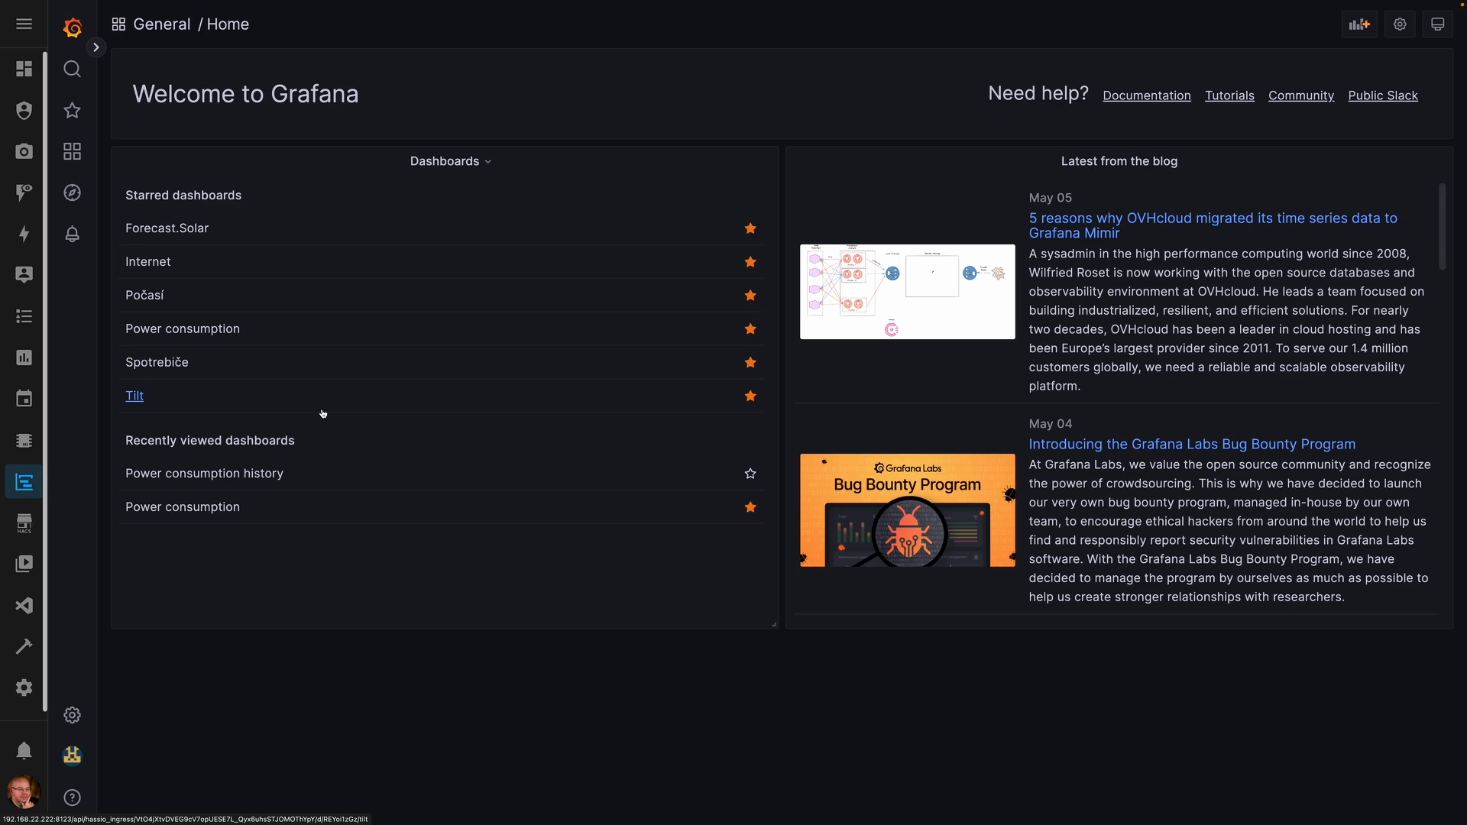
left_click(229, 474)
left_click(815, 337)
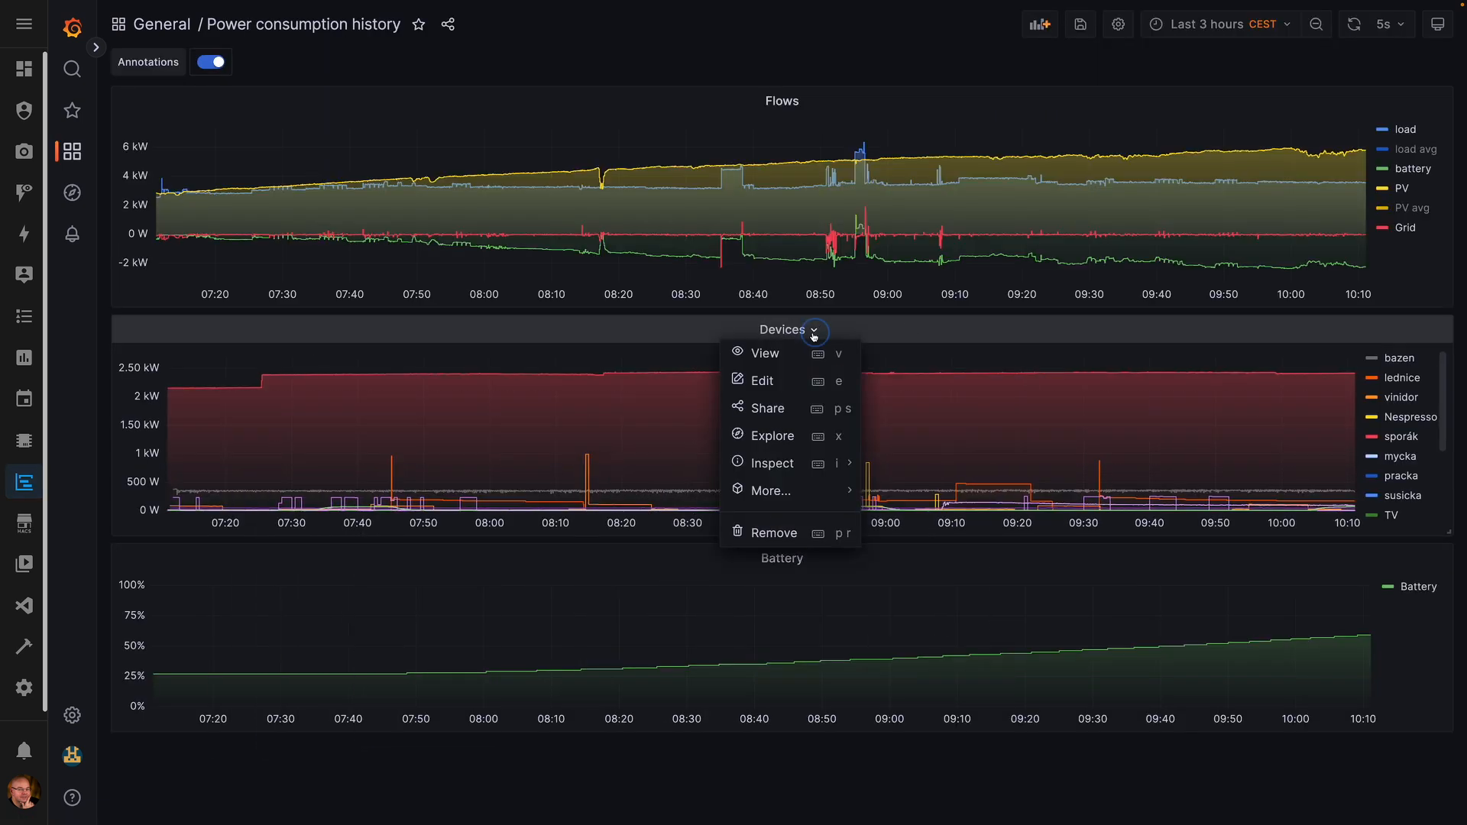
left_click(771, 418)
left_click(468, 217)
left_click_drag(495, 383, 752, 403)
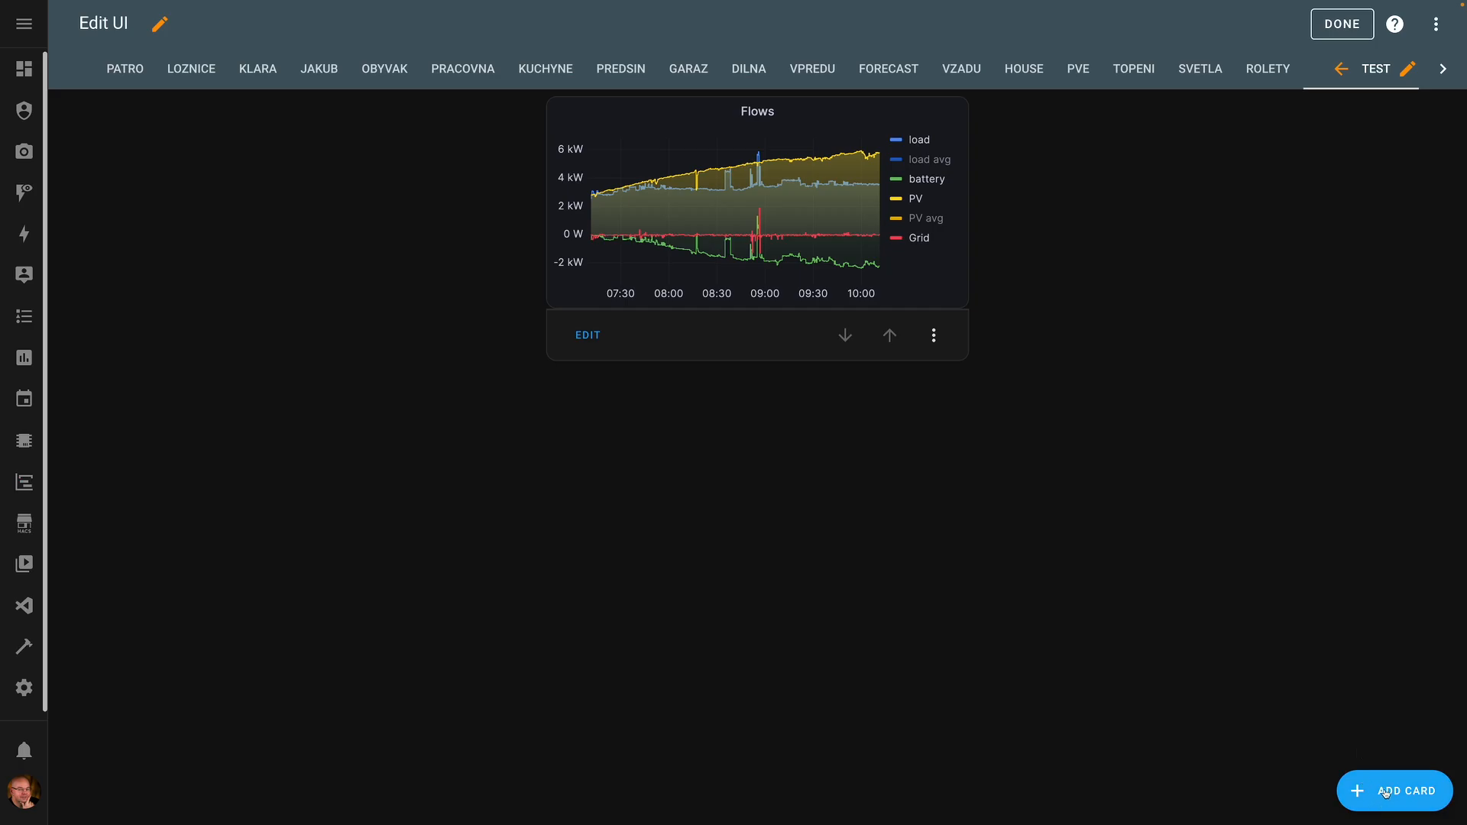
- Add a second Webpage card with the Devices panel URL and finish editing
left_click(1384, 791)
left_click(544, 133)
type("we")
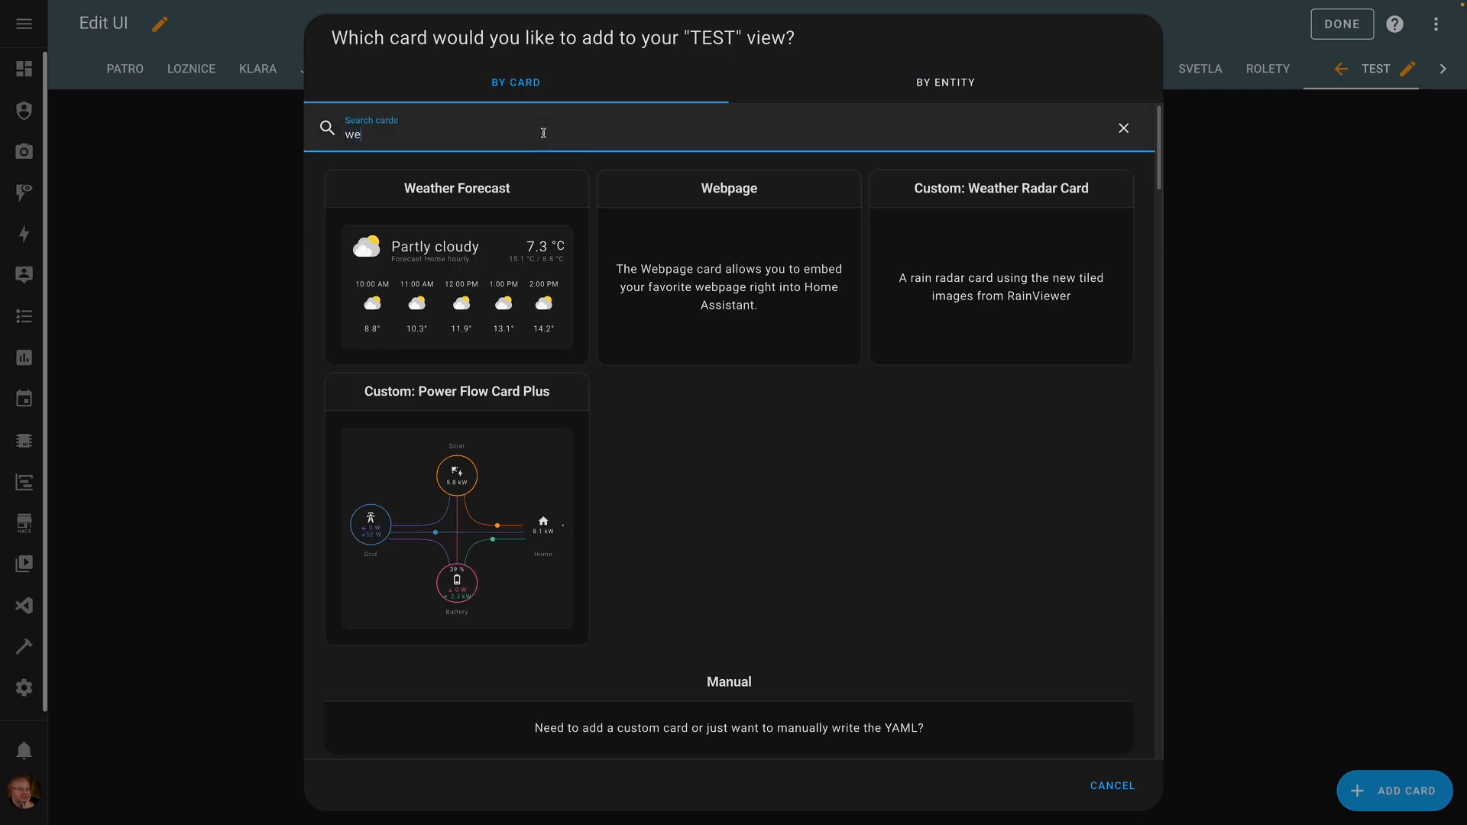
left_click(663, 298)
triple_click(422, 210)
key("super+v")
left_click(1113, 367)
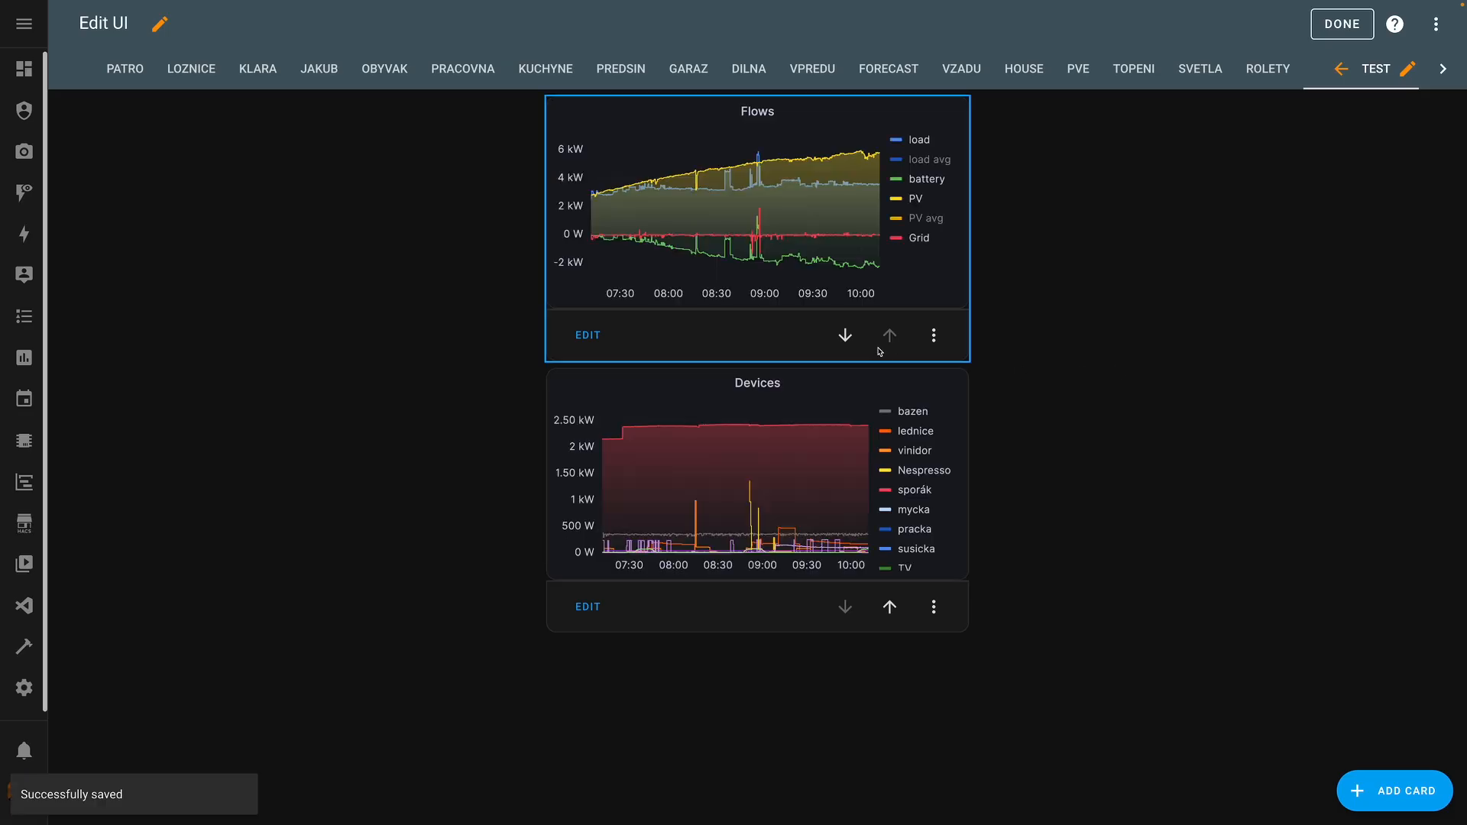
left_click(1342, 23)
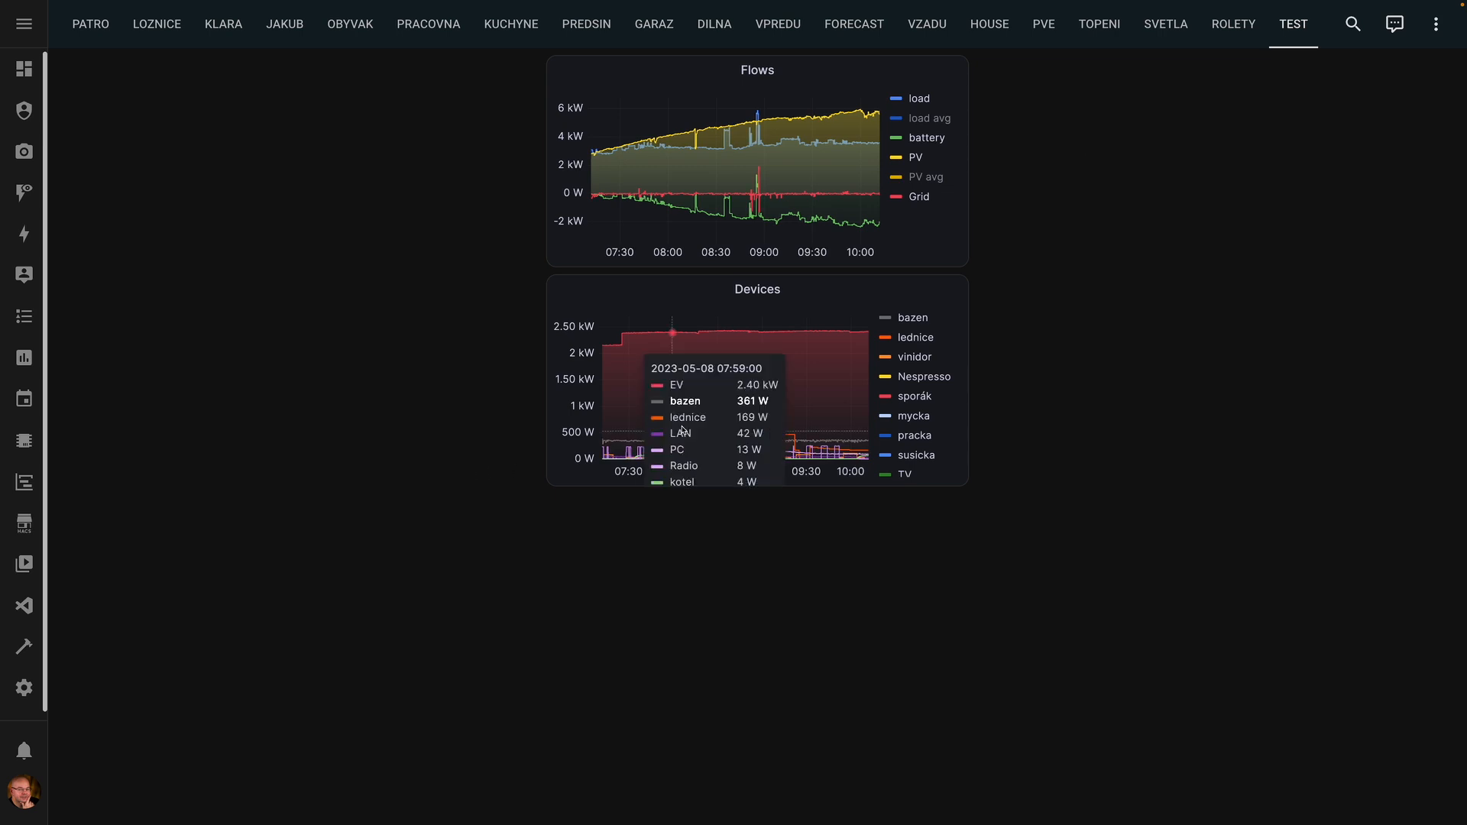
- Zoom the Flows chart to about 08:13–09:34, then further to 08:40–09:23
mouse_move(740, 401)
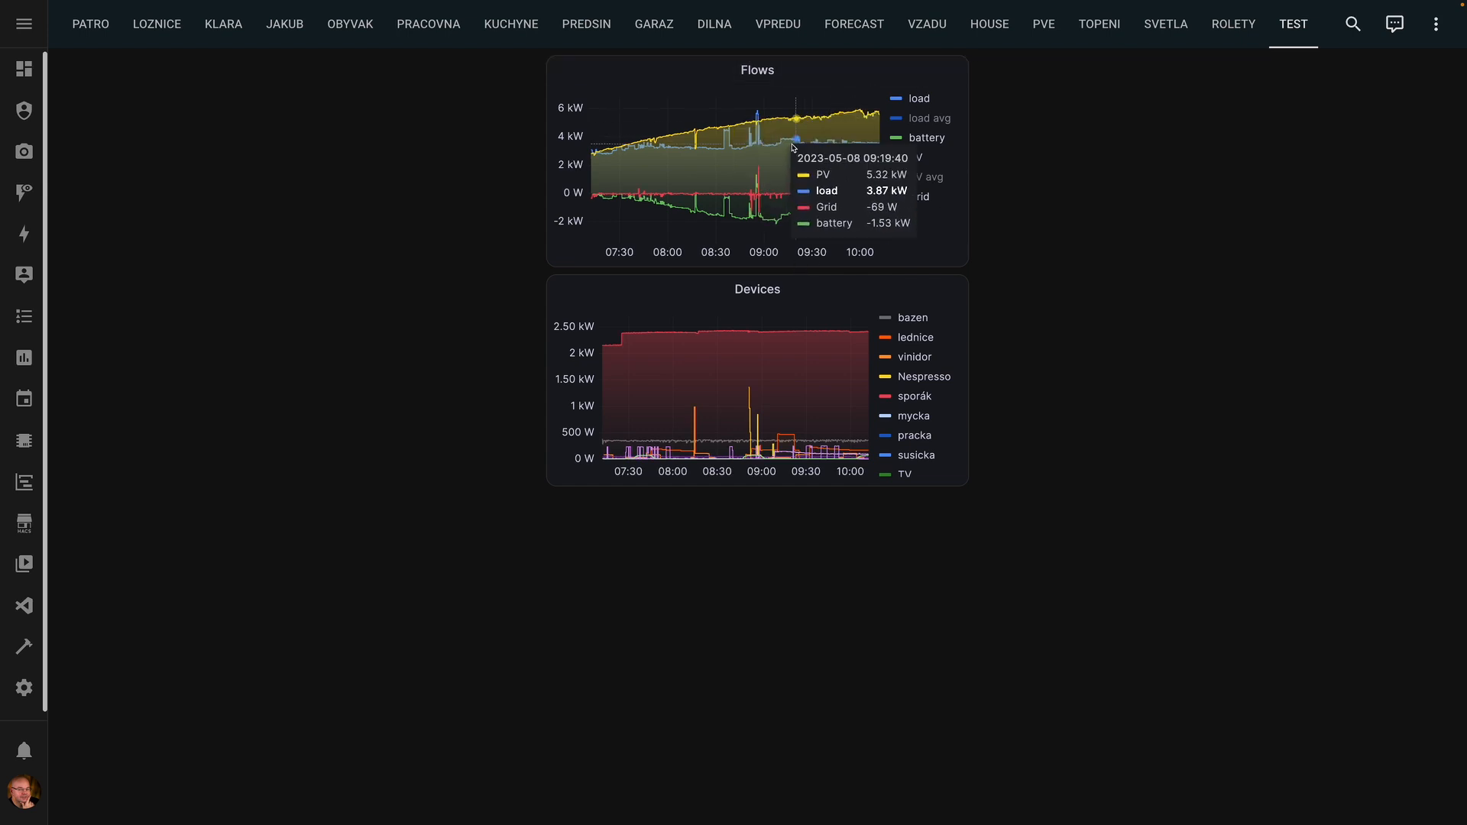
left_click_drag(688, 147, 820, 151)
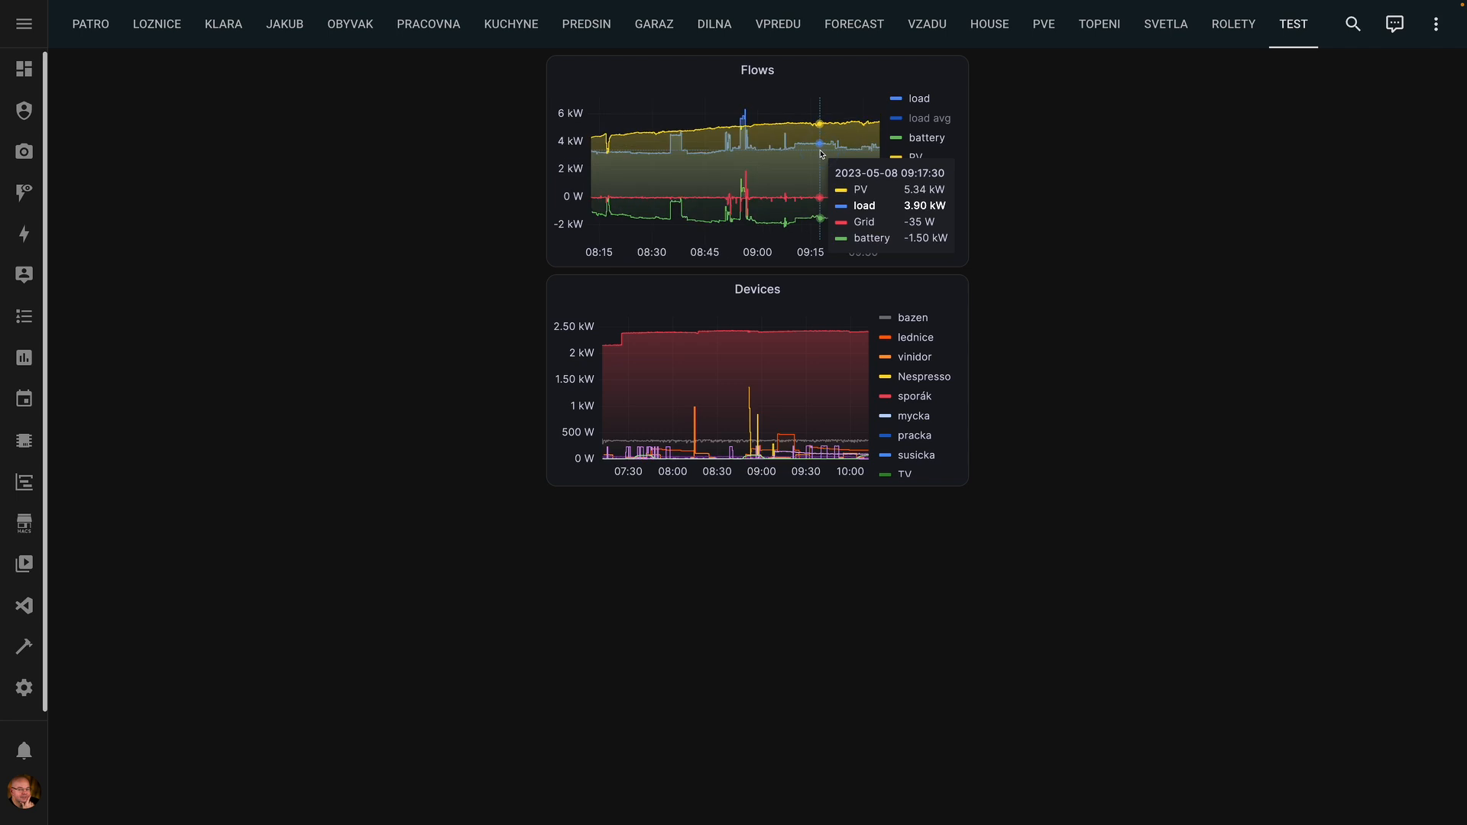
left_click_drag(683, 153, 839, 163)
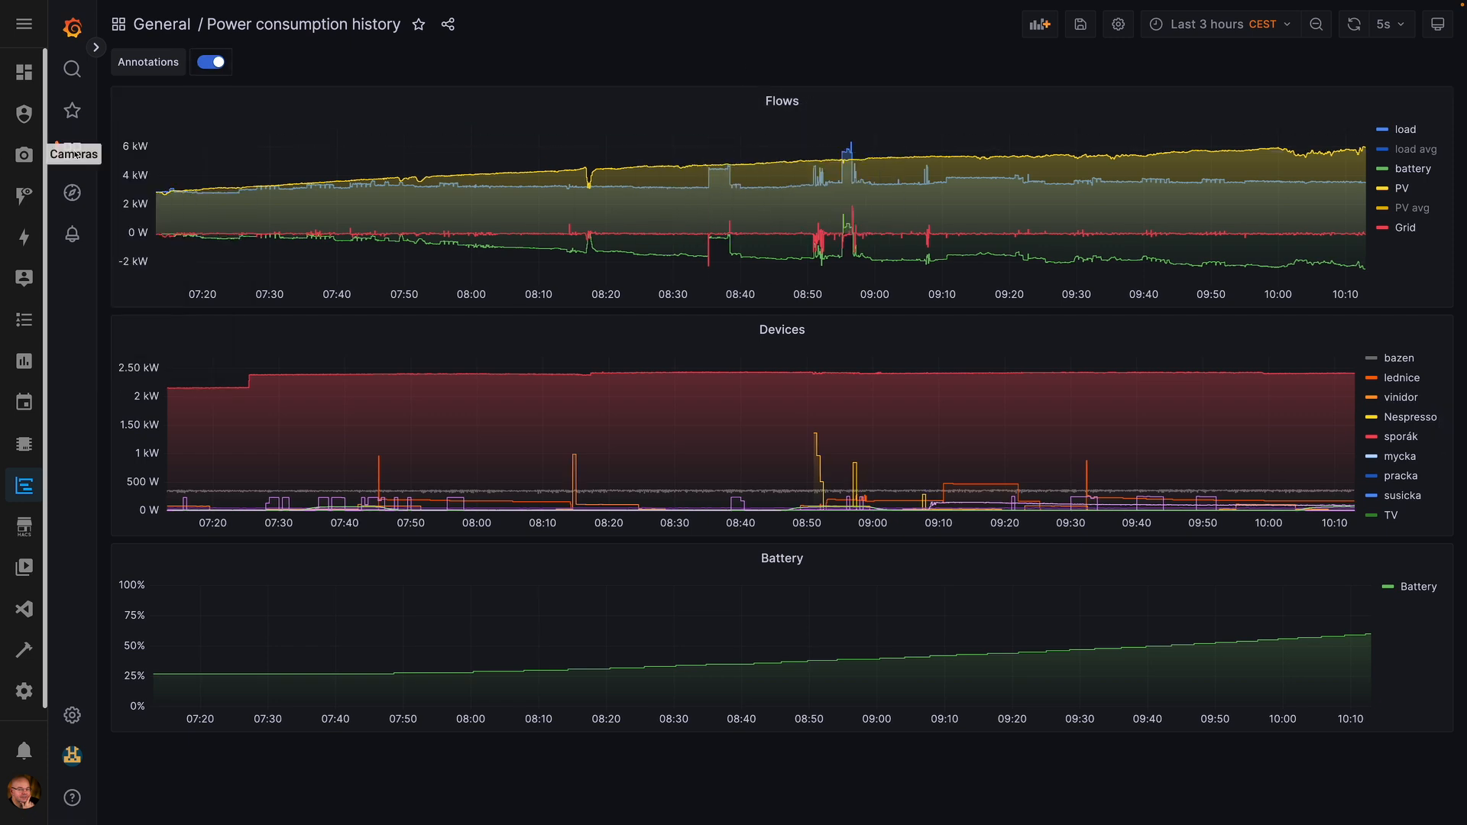
- Create and save a playlist named test containing the Power consumption history dashboard
mouse_move(72, 151)
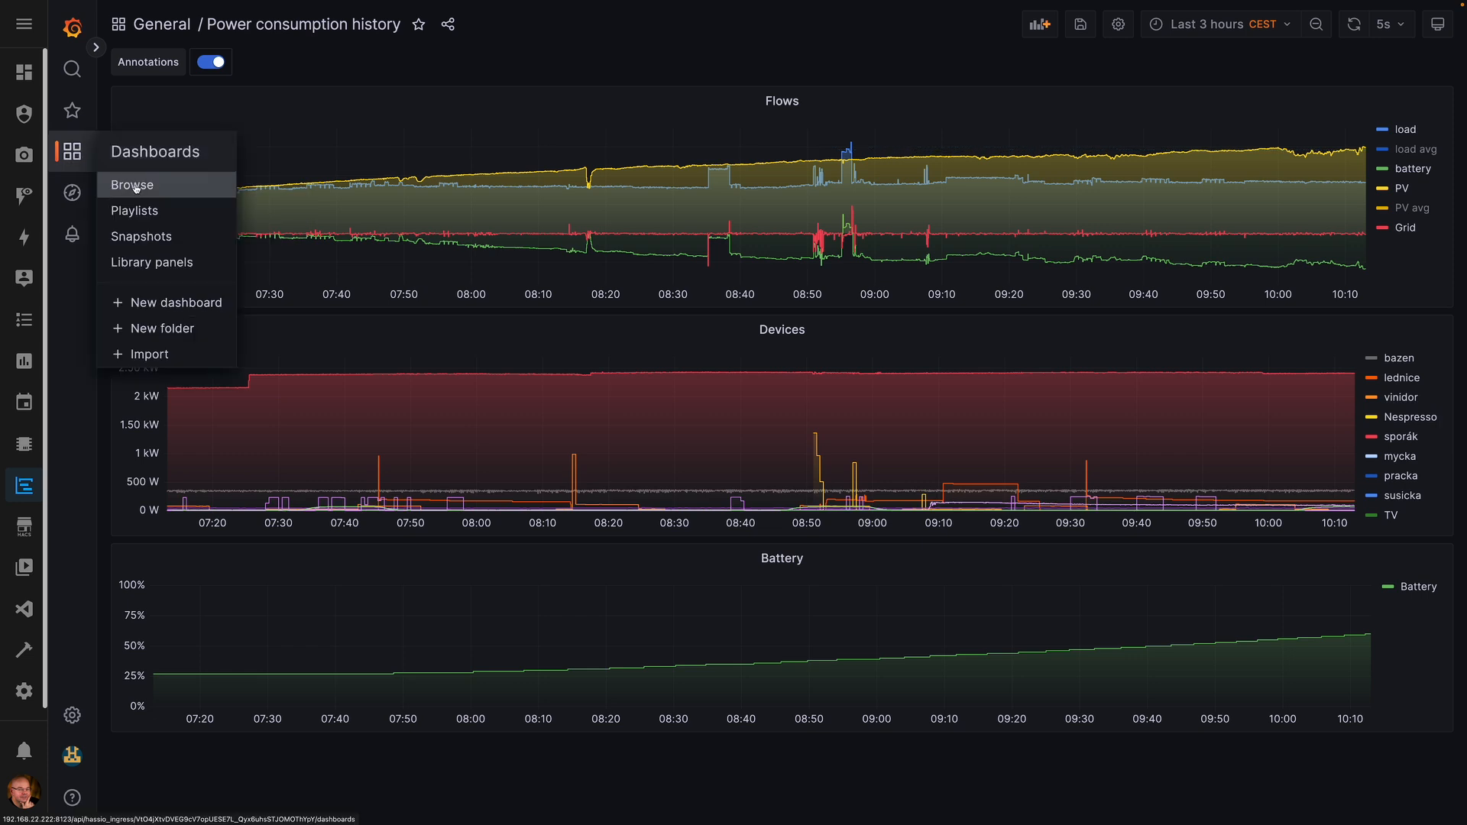
left_click(145, 207)
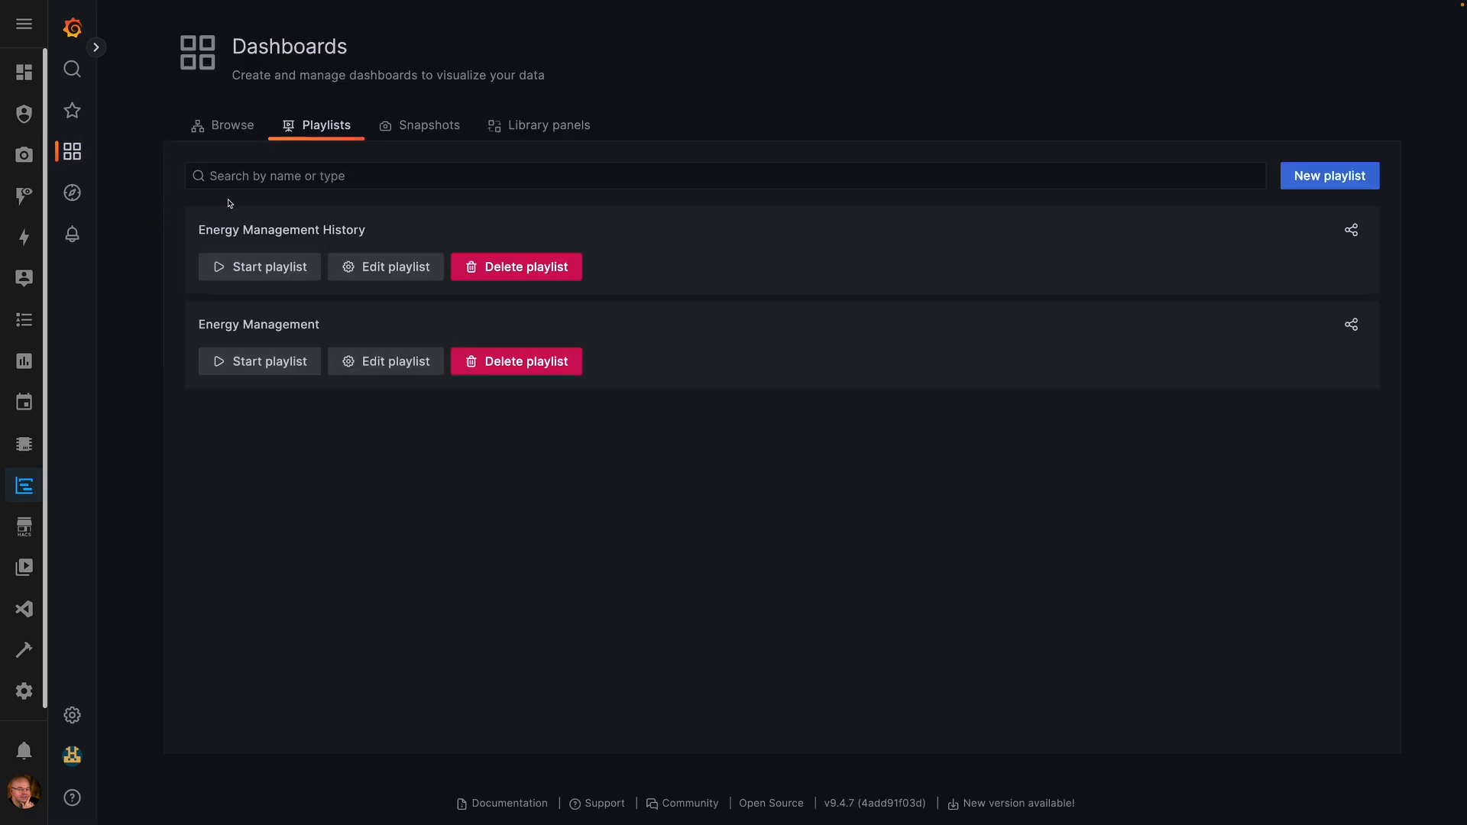
left_click(1333, 175)
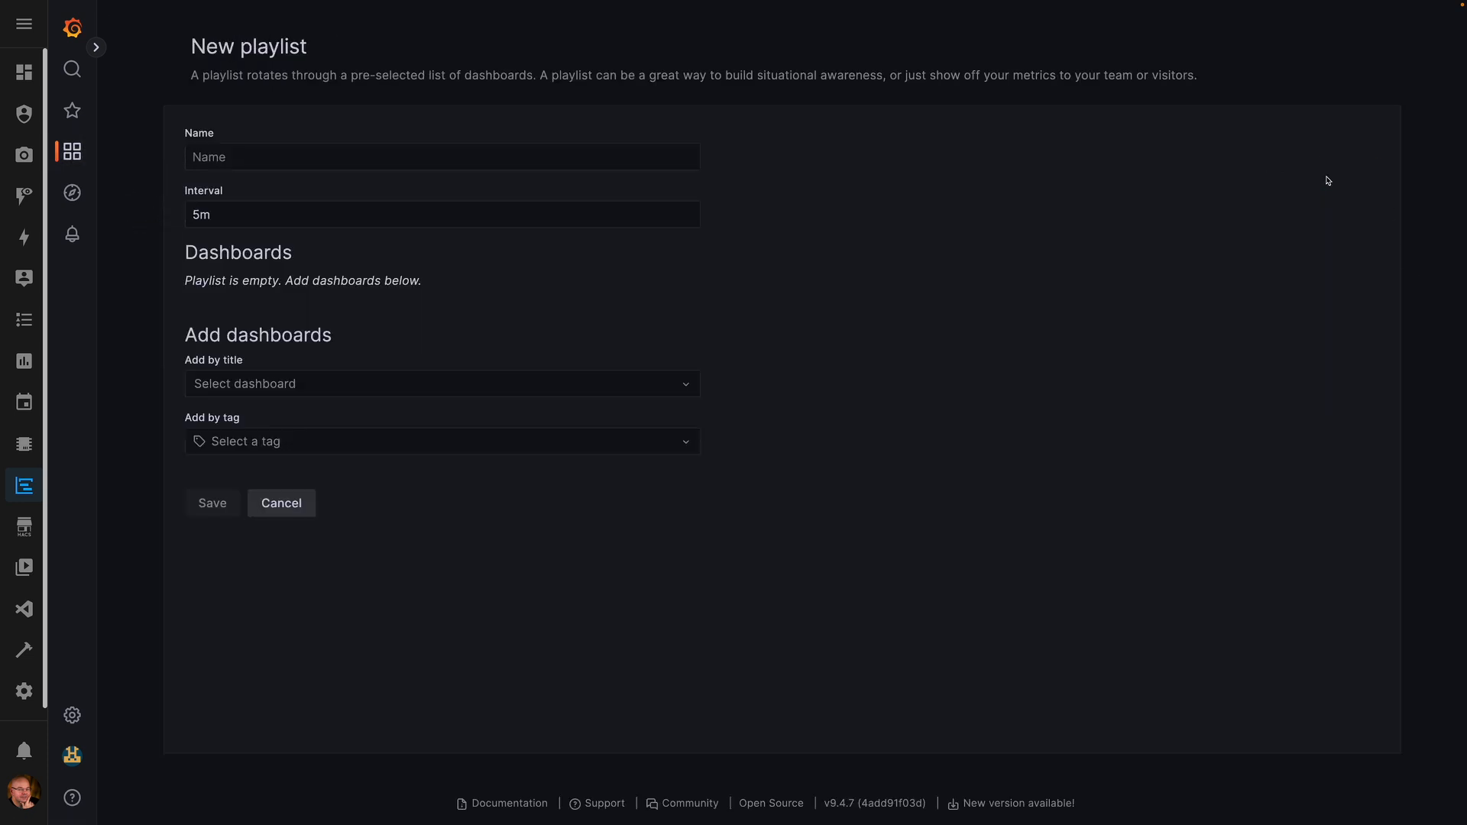
left_click(282, 159)
type("test")
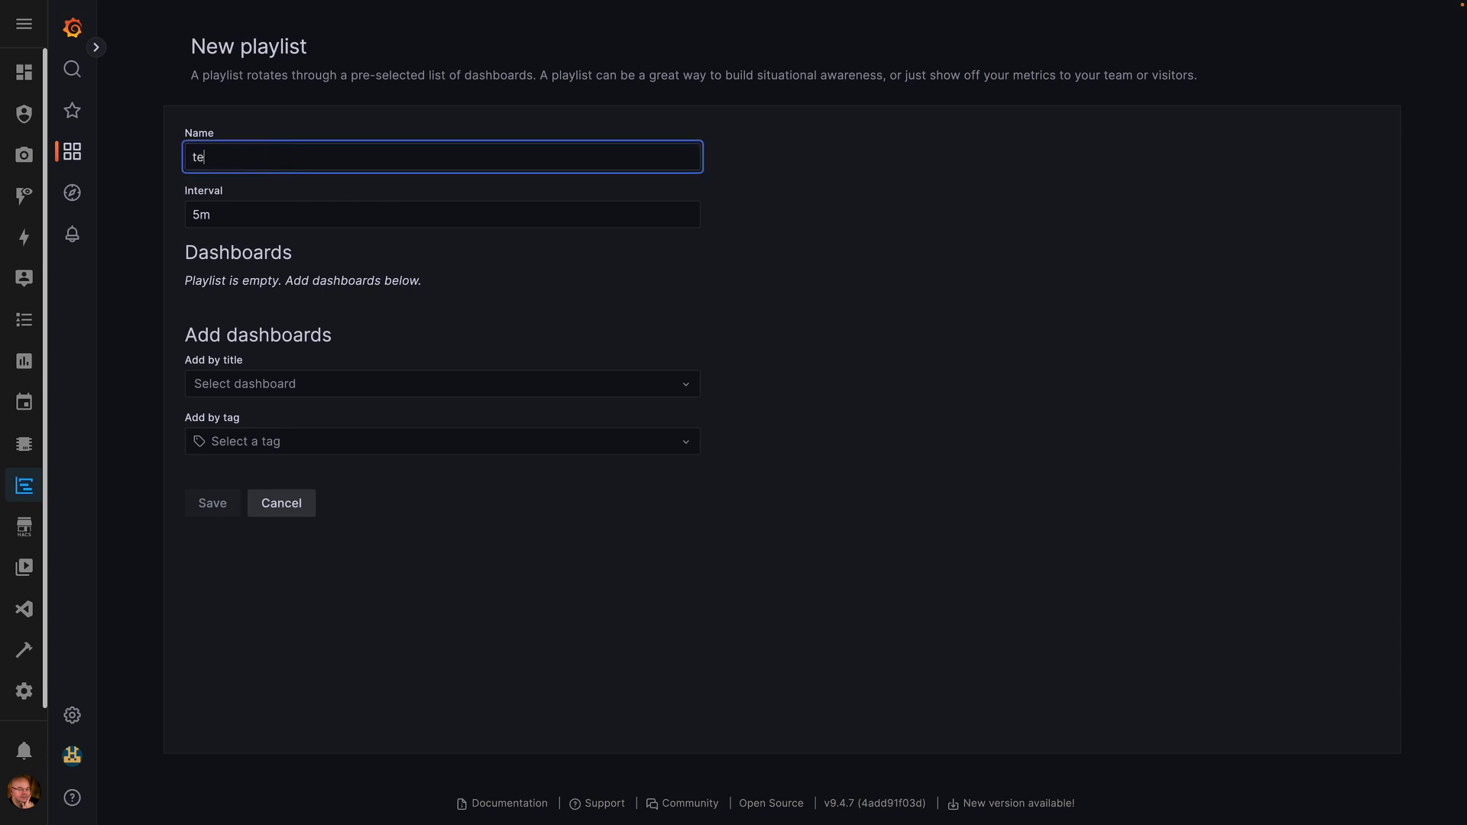
left_click(295, 387)
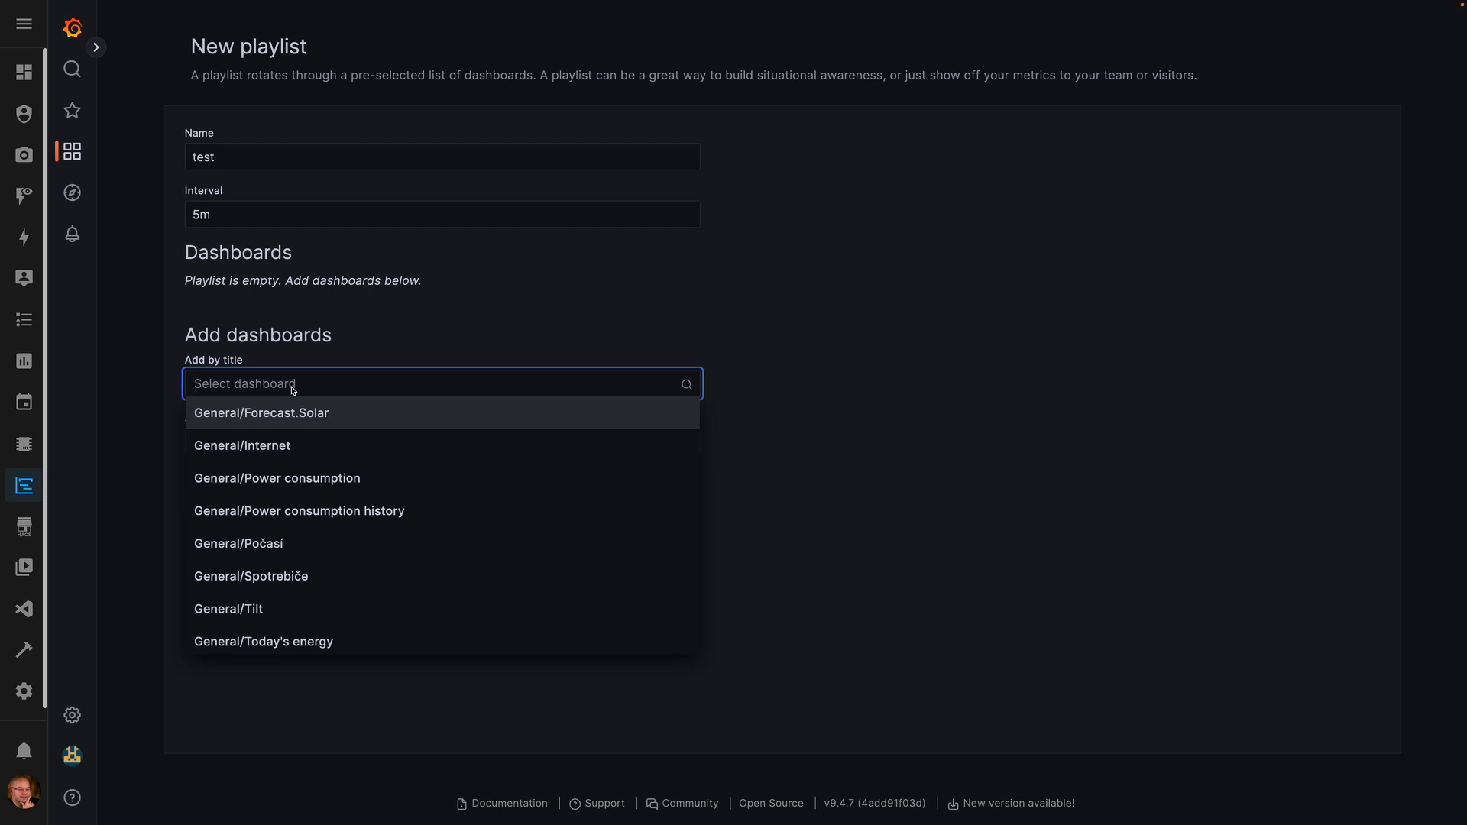
left_click(347, 509)
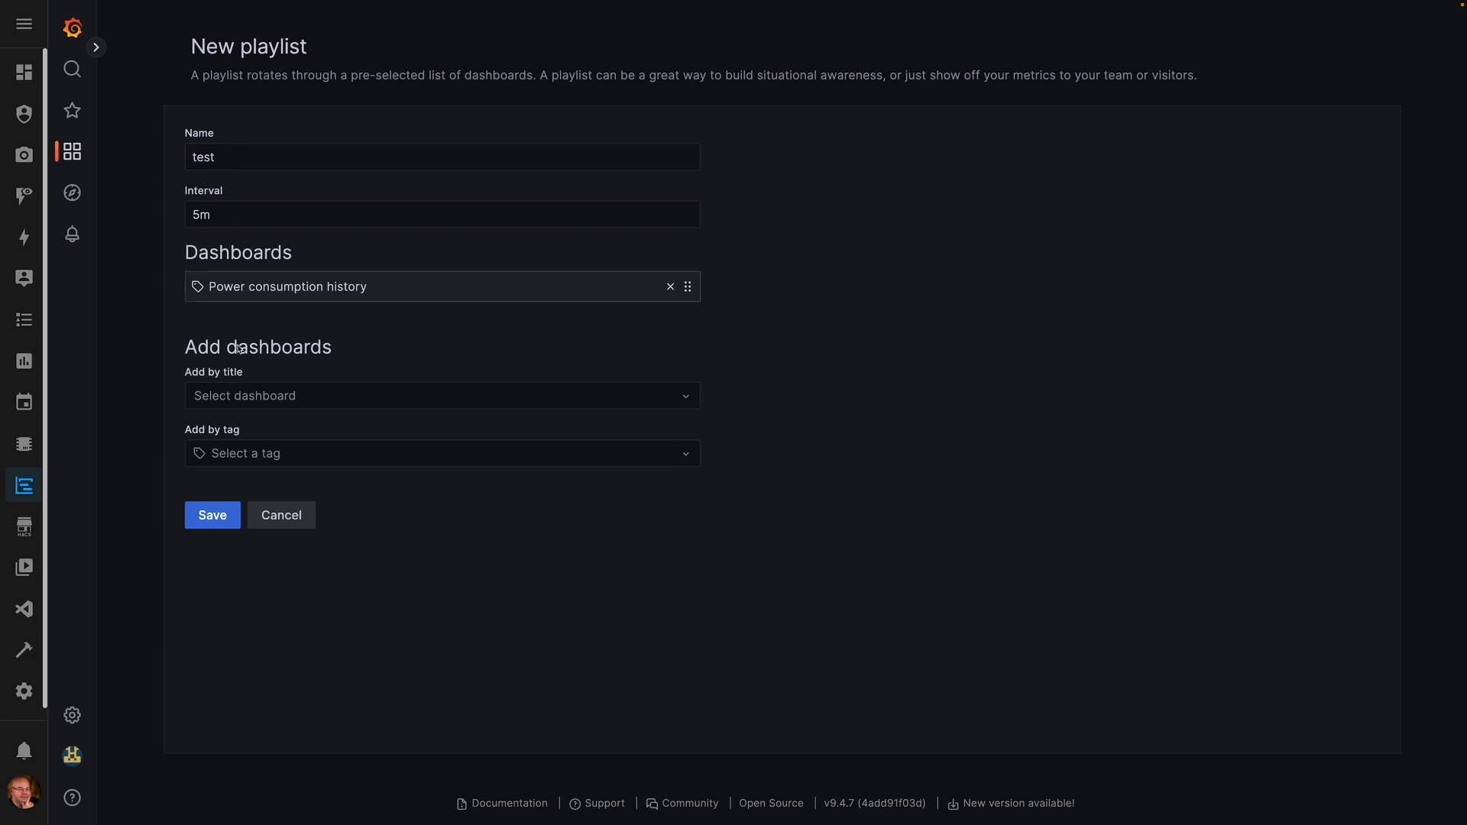
left_click(210, 517)
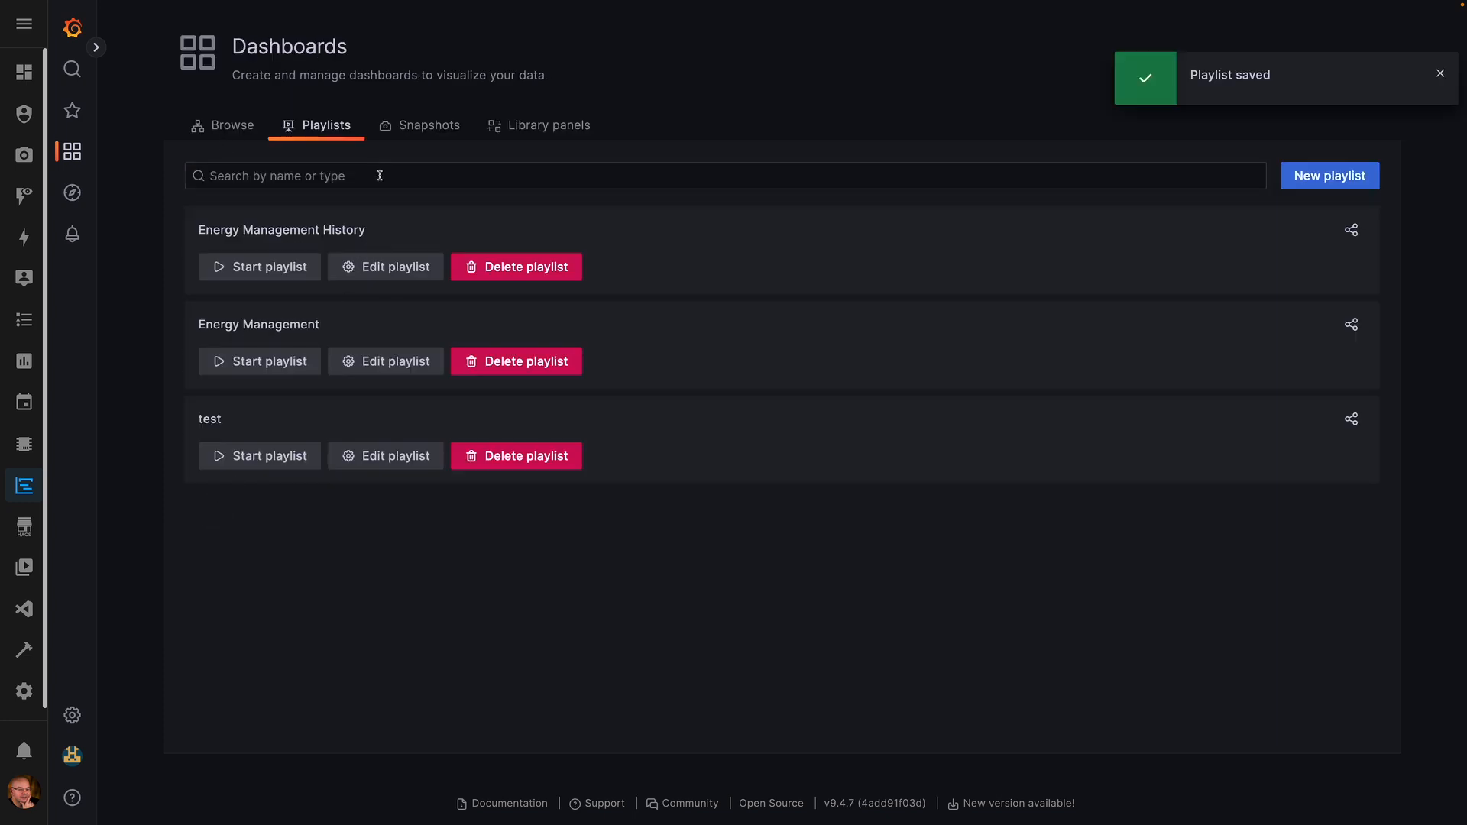
- Copy the test playlist's share link in TV mode with Autofit enabled
left_click(1352, 420)
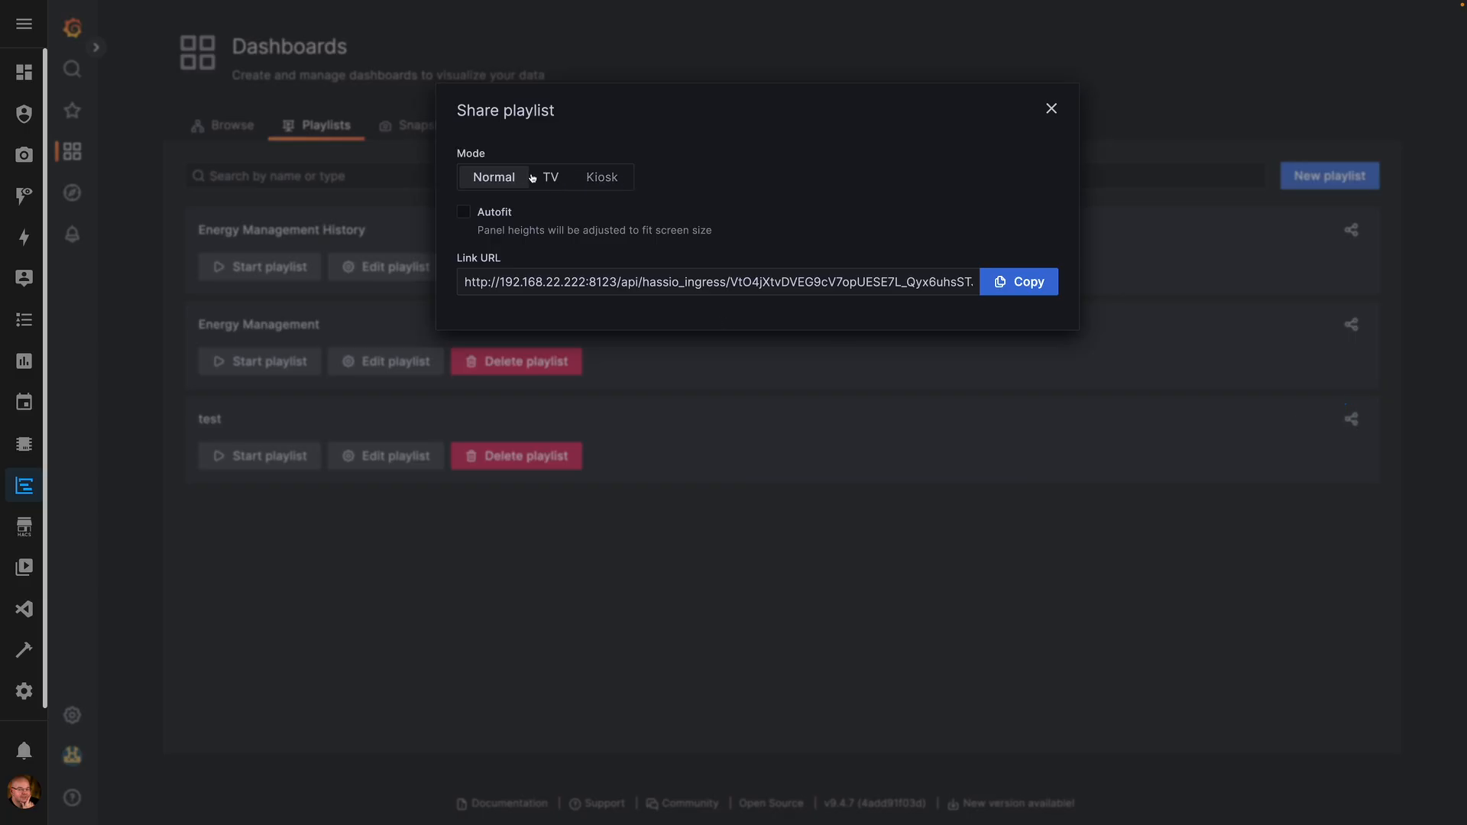
left_click(552, 178)
left_click(464, 212)
left_click(1016, 283)
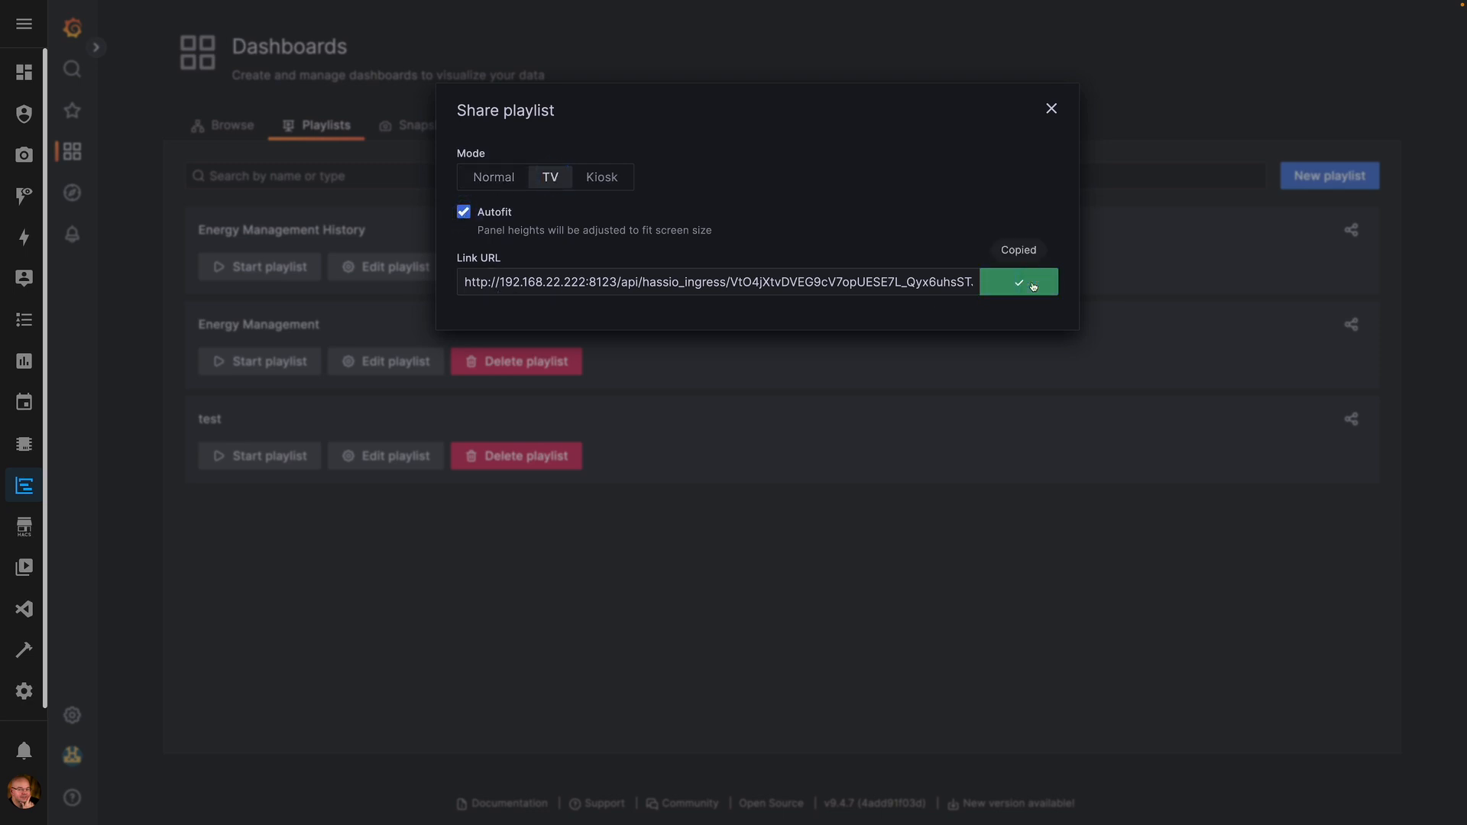
left_click(1051, 109)
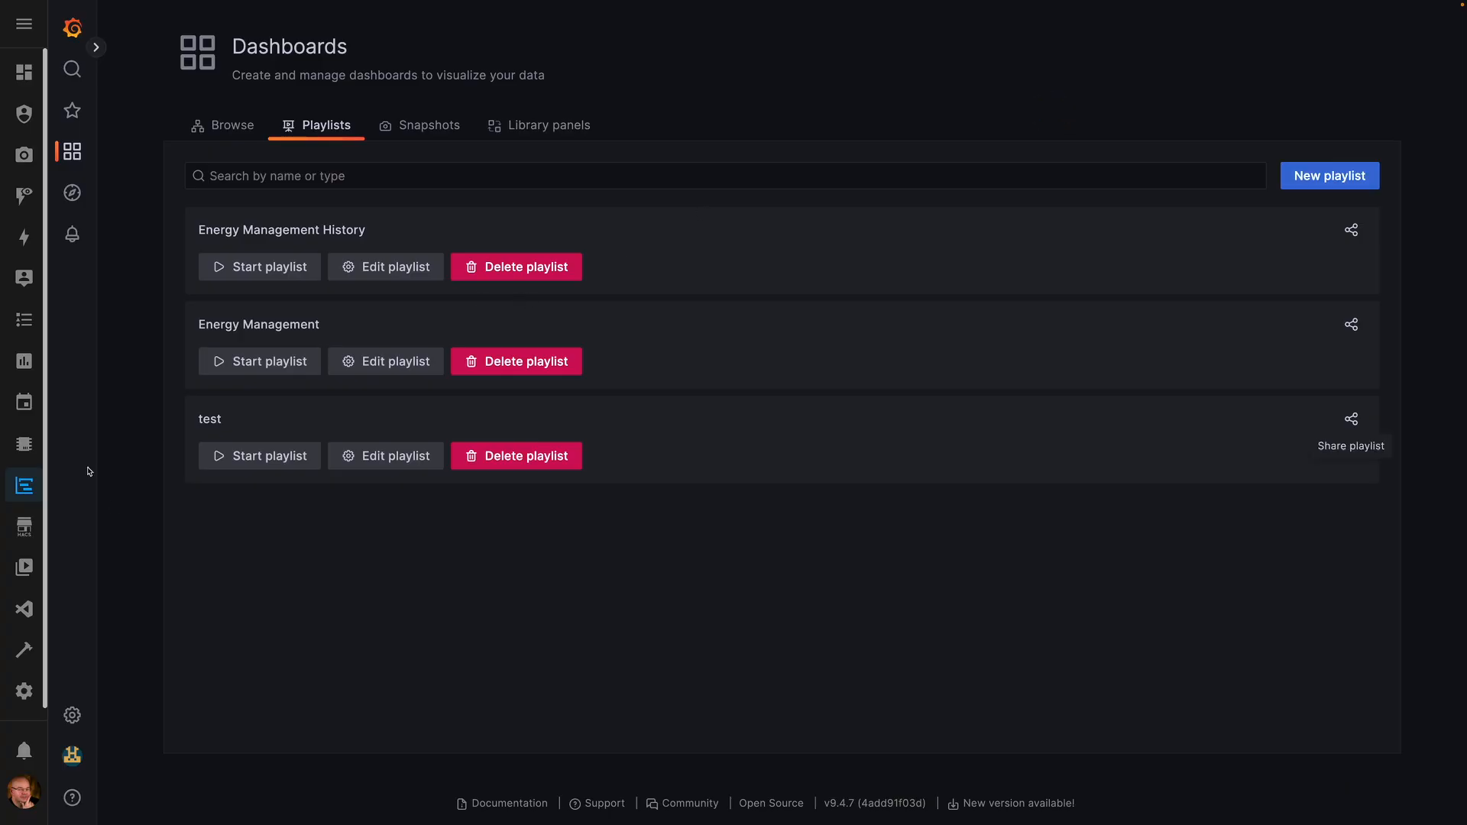
left_click(24, 77)
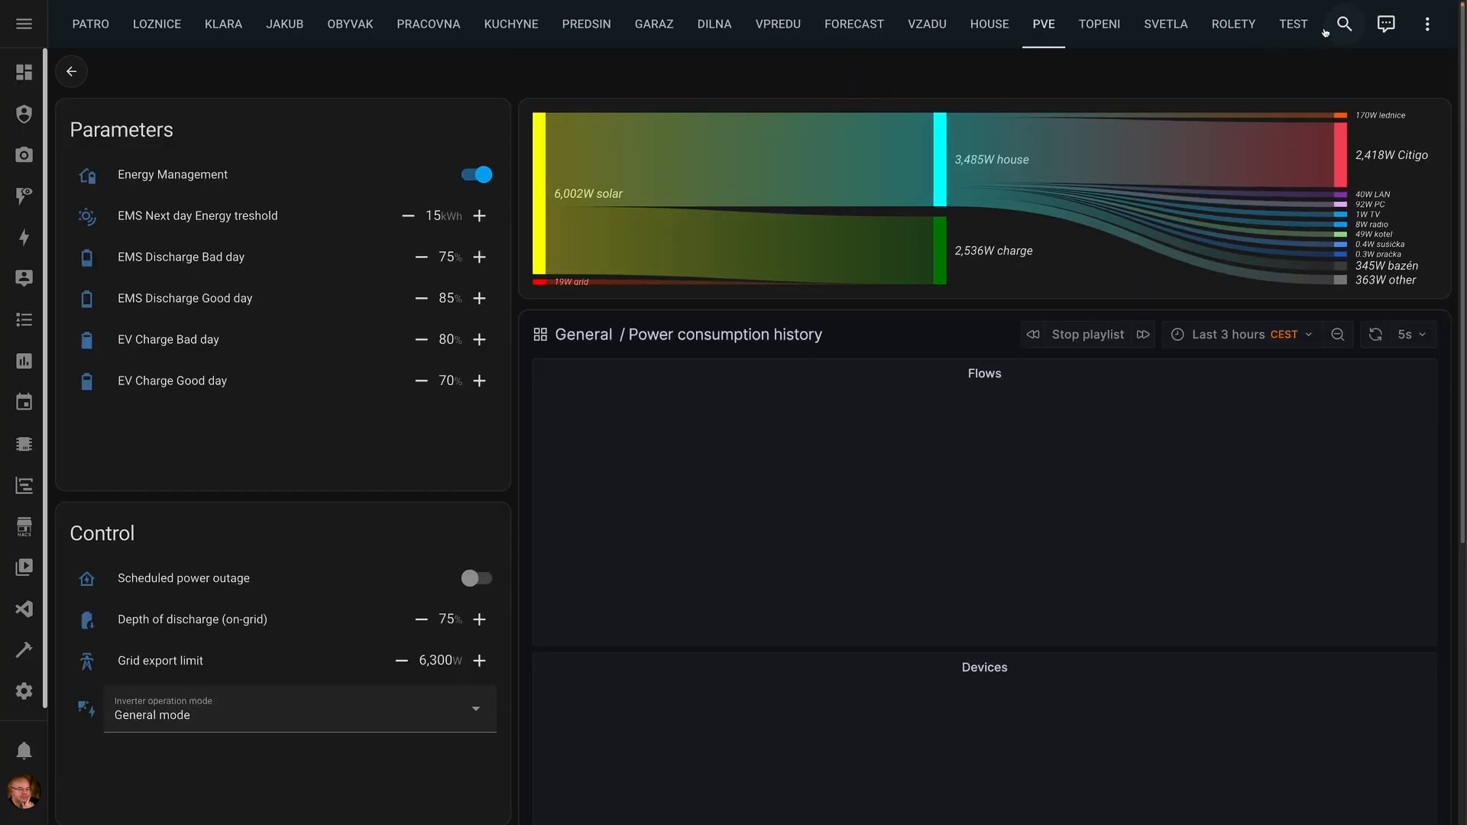
- Delete the Devices card and set the remaining webpage card's URL to the playlist link
left_click(1303, 27)
left_click(1436, 24)
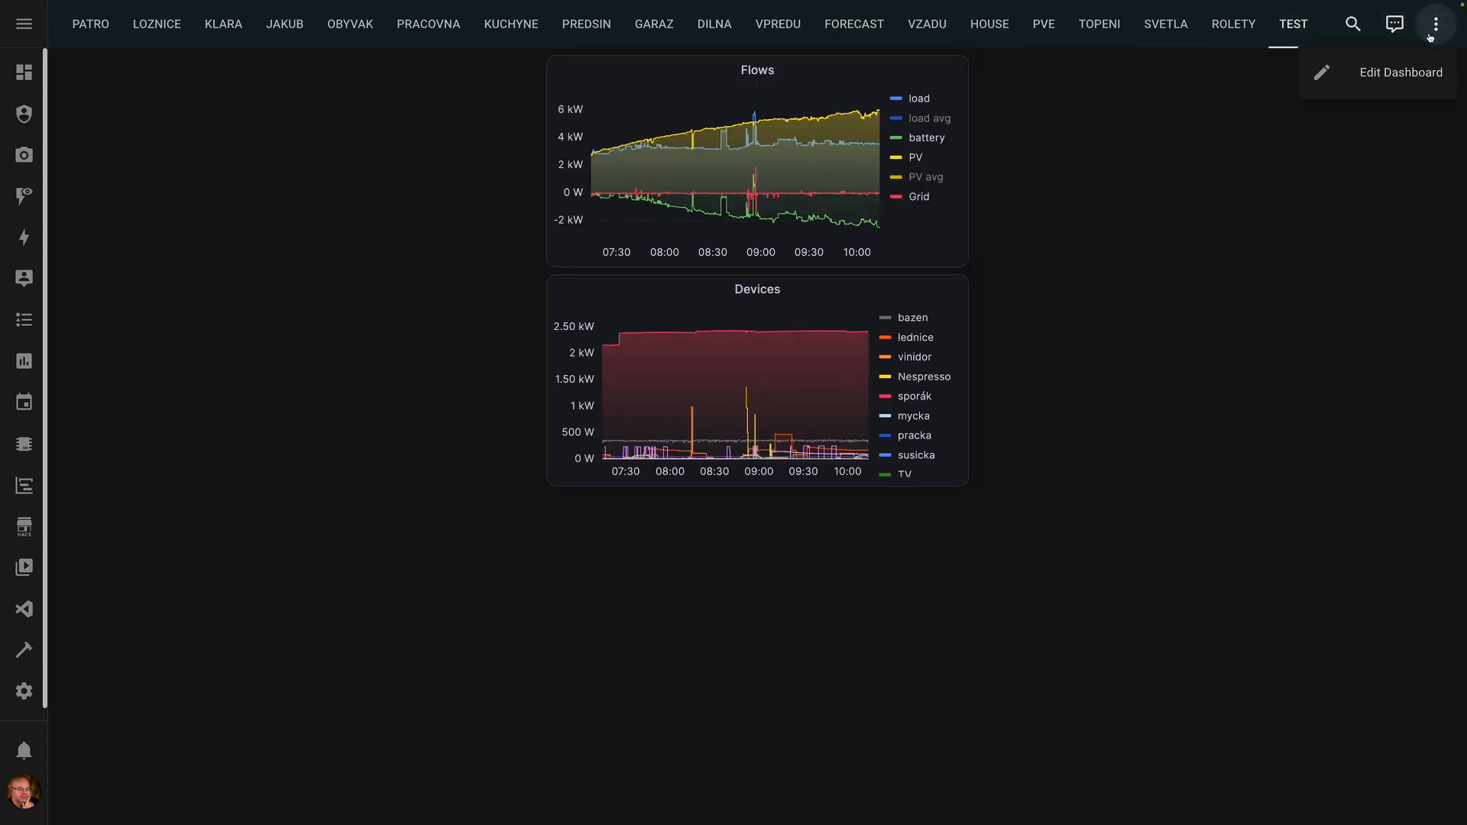
left_click(1408, 68)
left_click(933, 606)
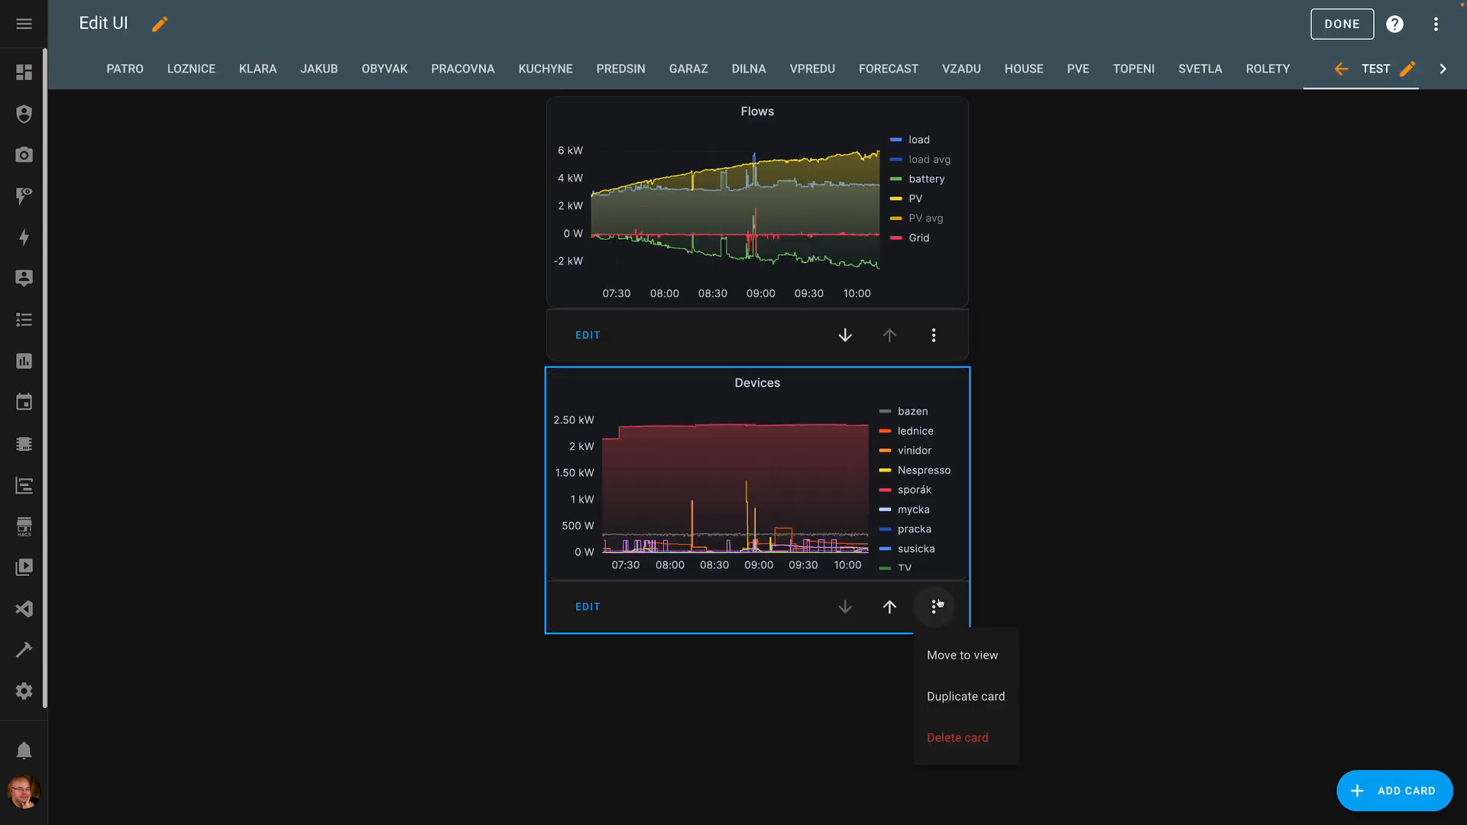
left_click(951, 737)
left_click(883, 547)
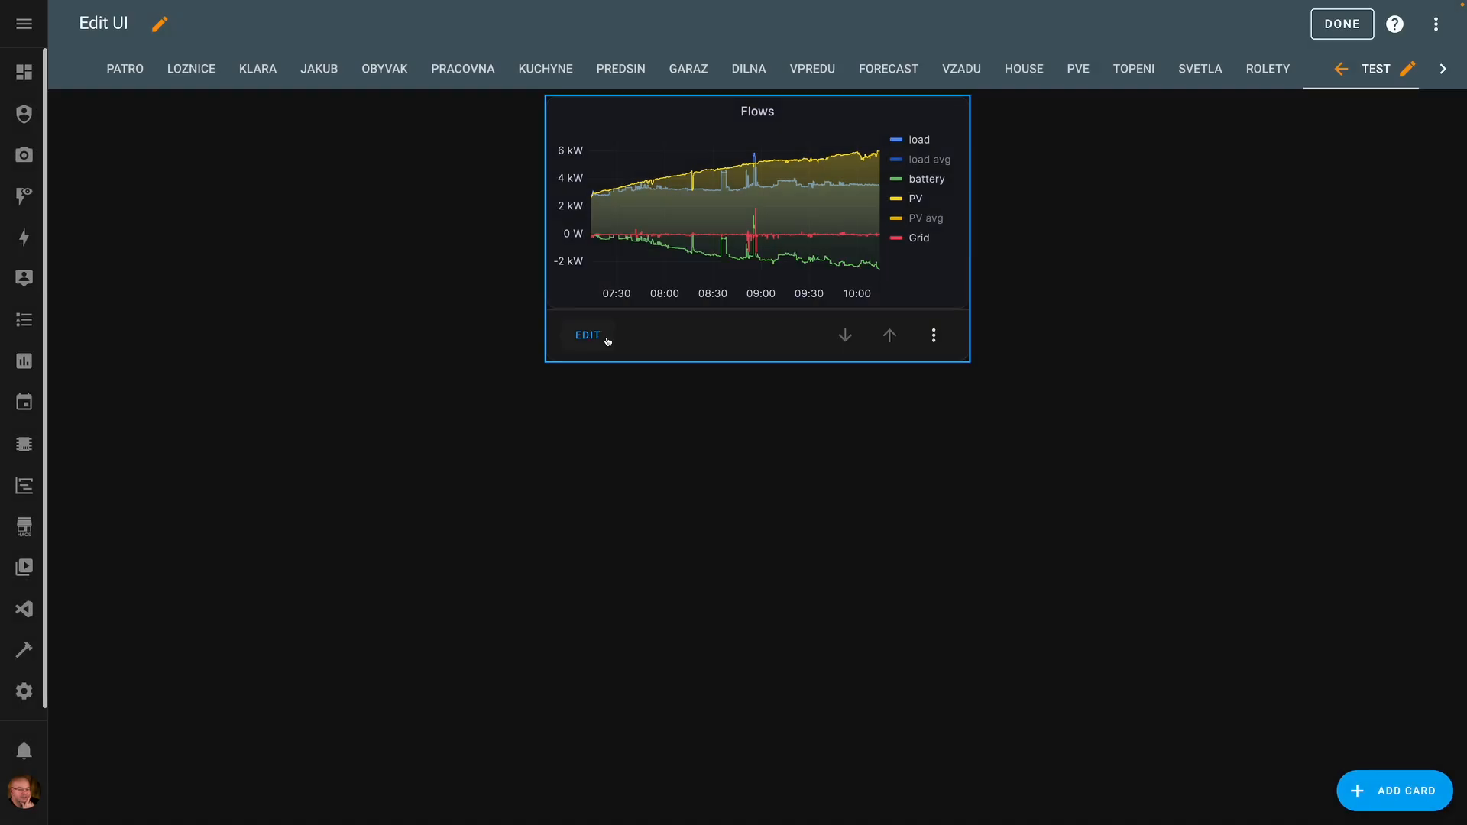
left_click(588, 334)
key("ctrl+v")
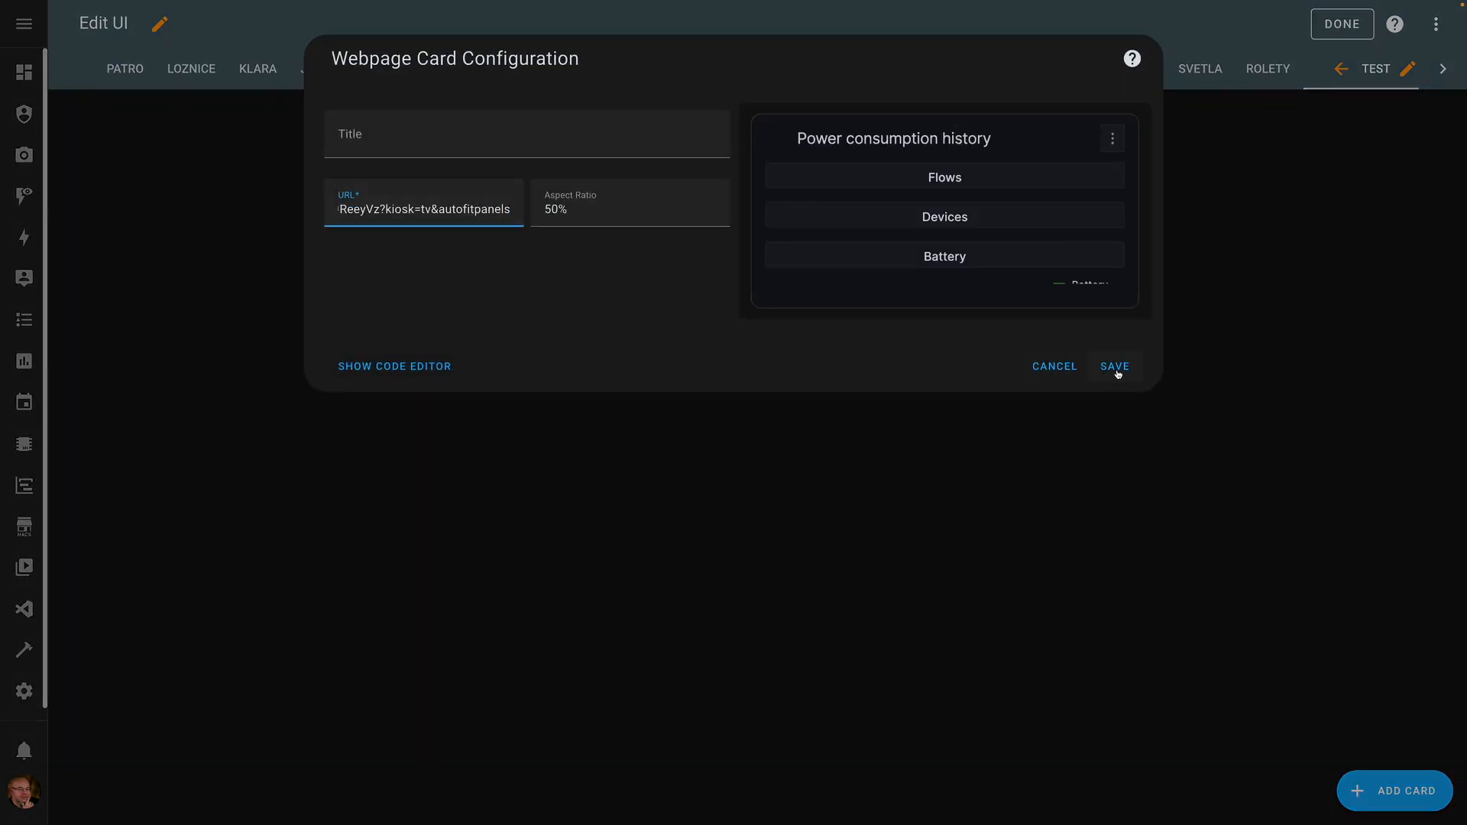
left_click(1115, 366)
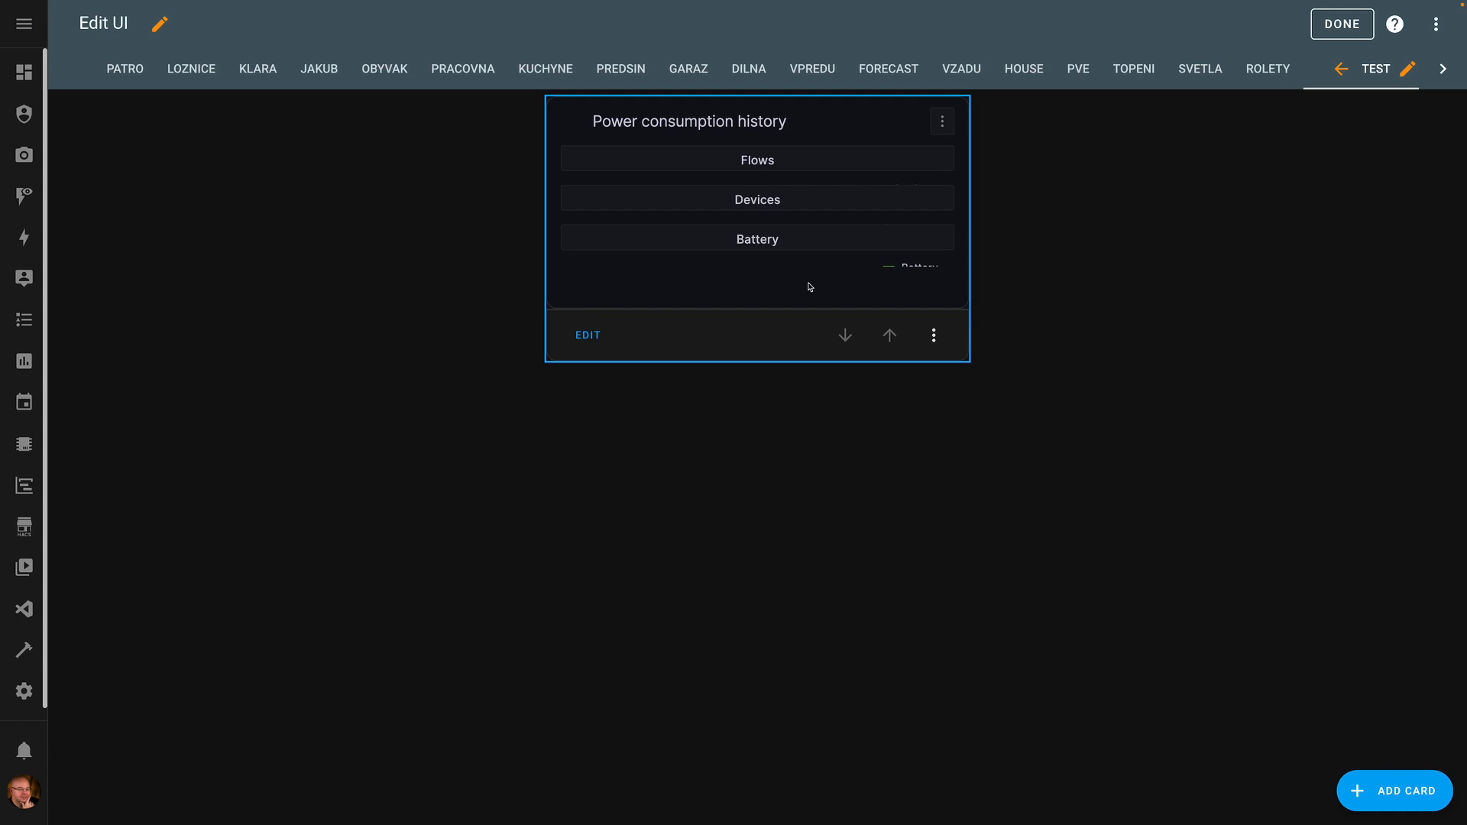
- Set the TEST view type to Panel (1 card)
left_click(1405, 68)
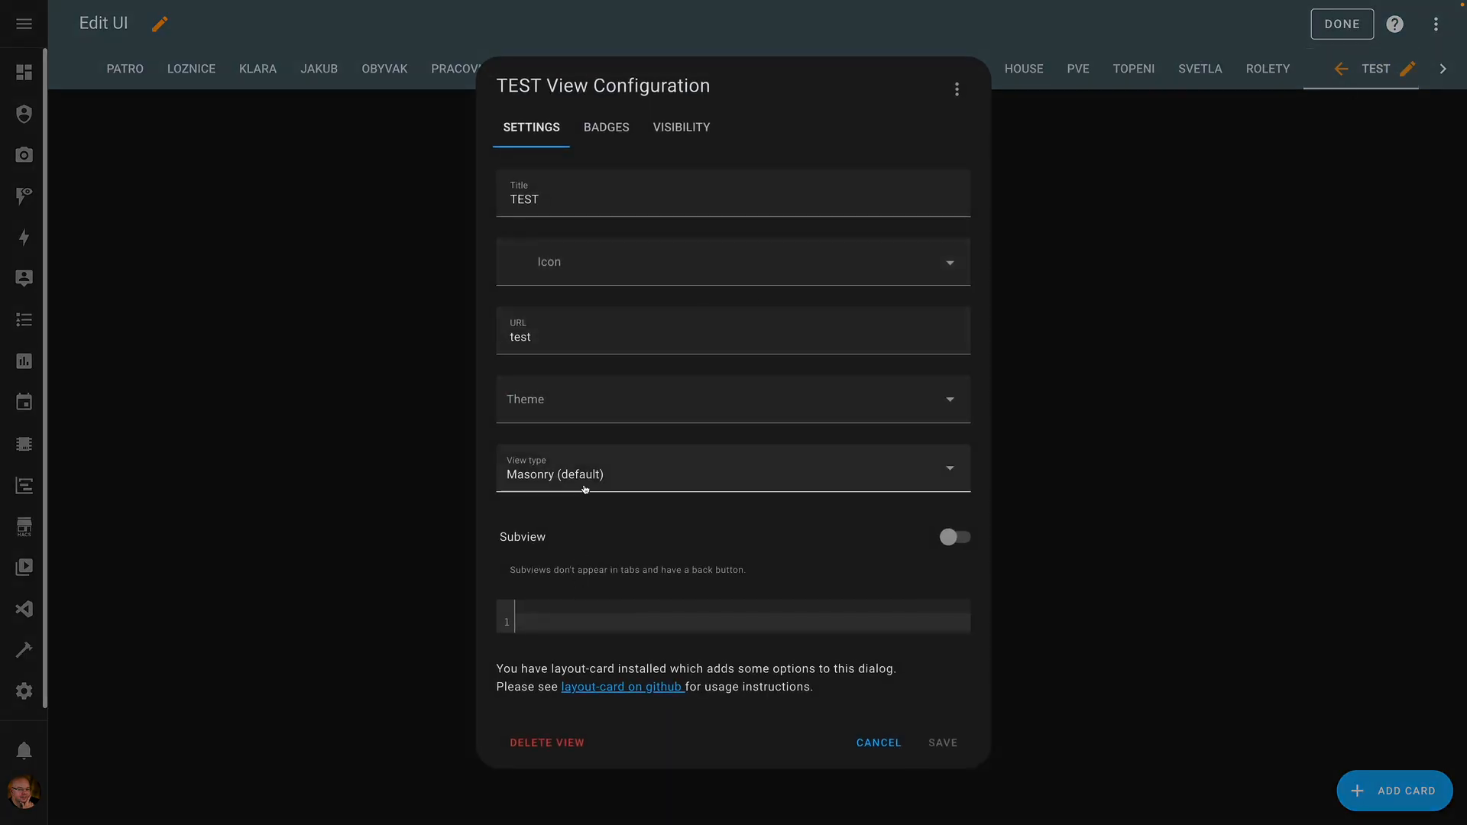
left_click(586, 486)
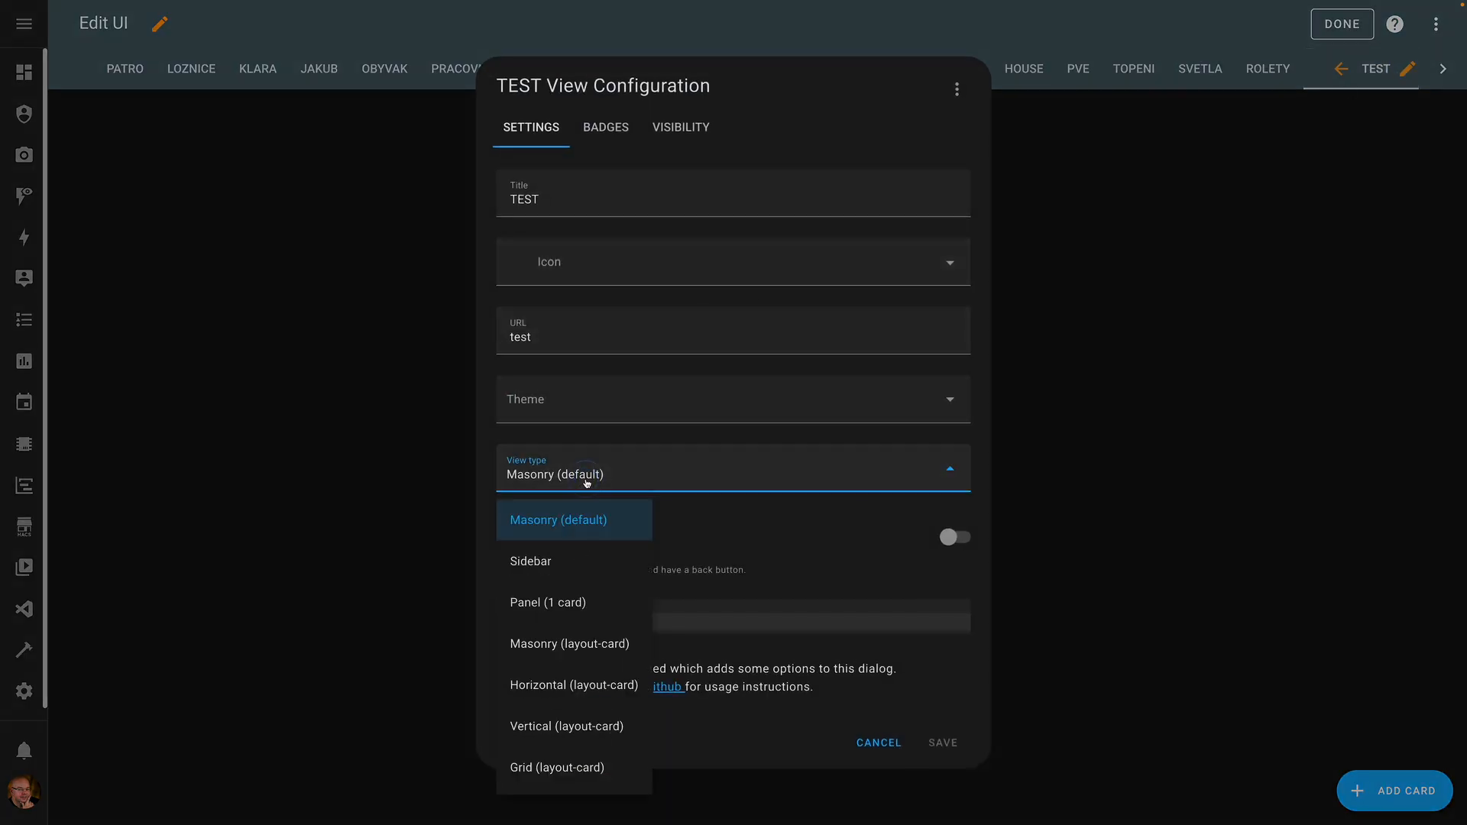
left_click(576, 603)
left_click(943, 743)
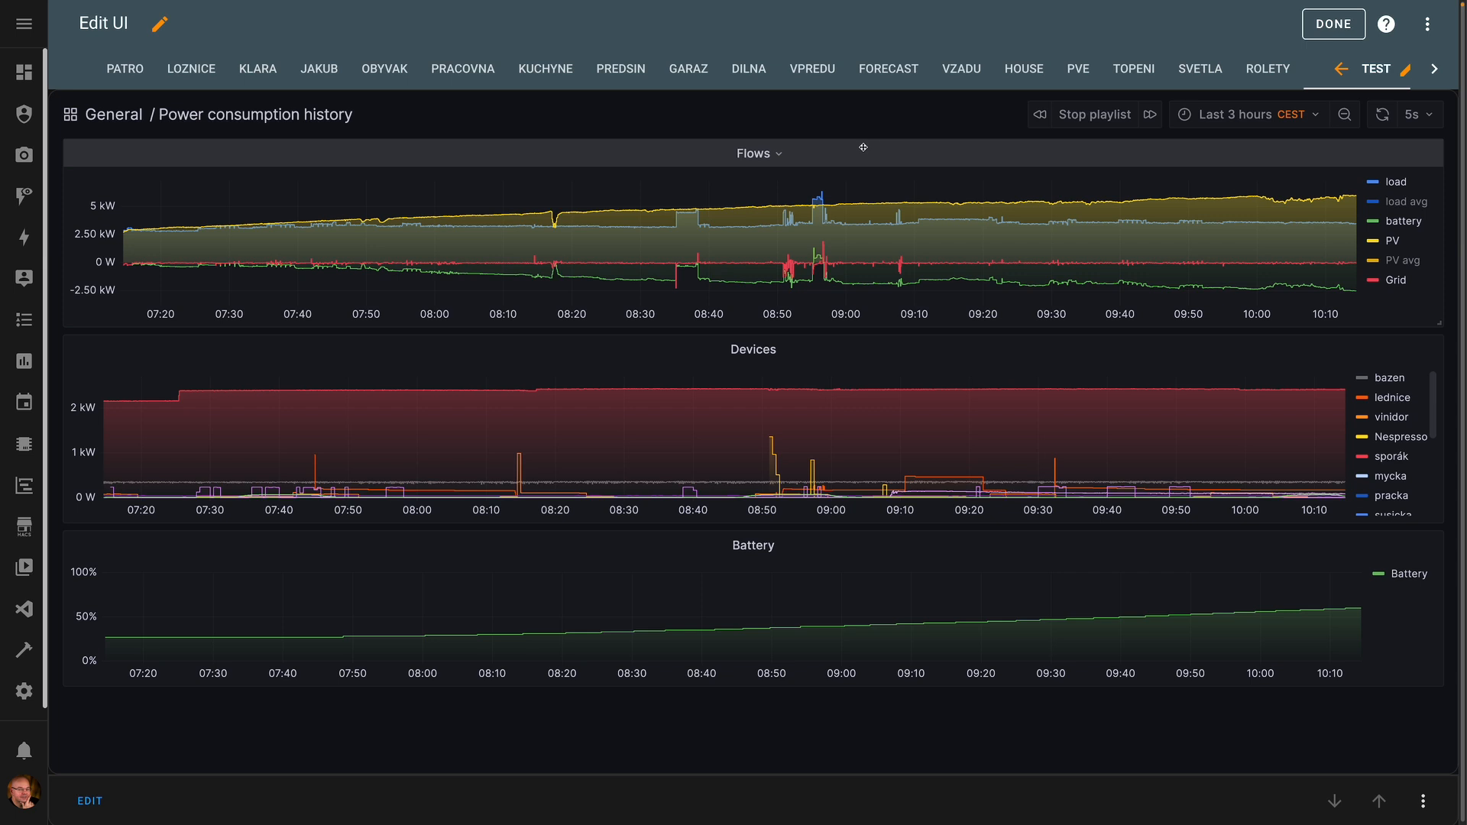
- Zoom the playlist charts to 08:33–09:07, then widen to roughly 06:00–10:40
mouse_move(591, 439)
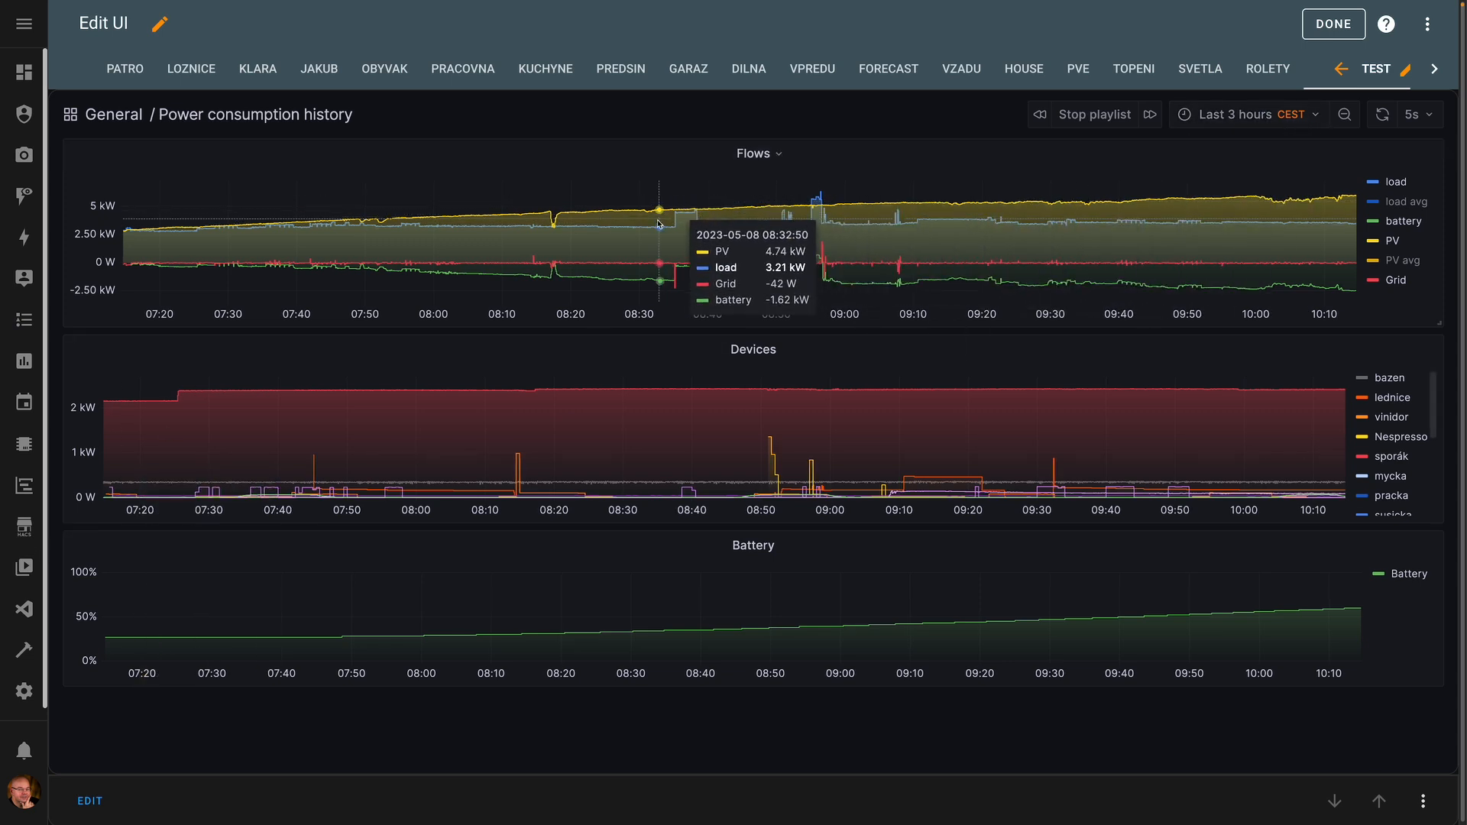
left_click_drag(663, 260, 892, 264)
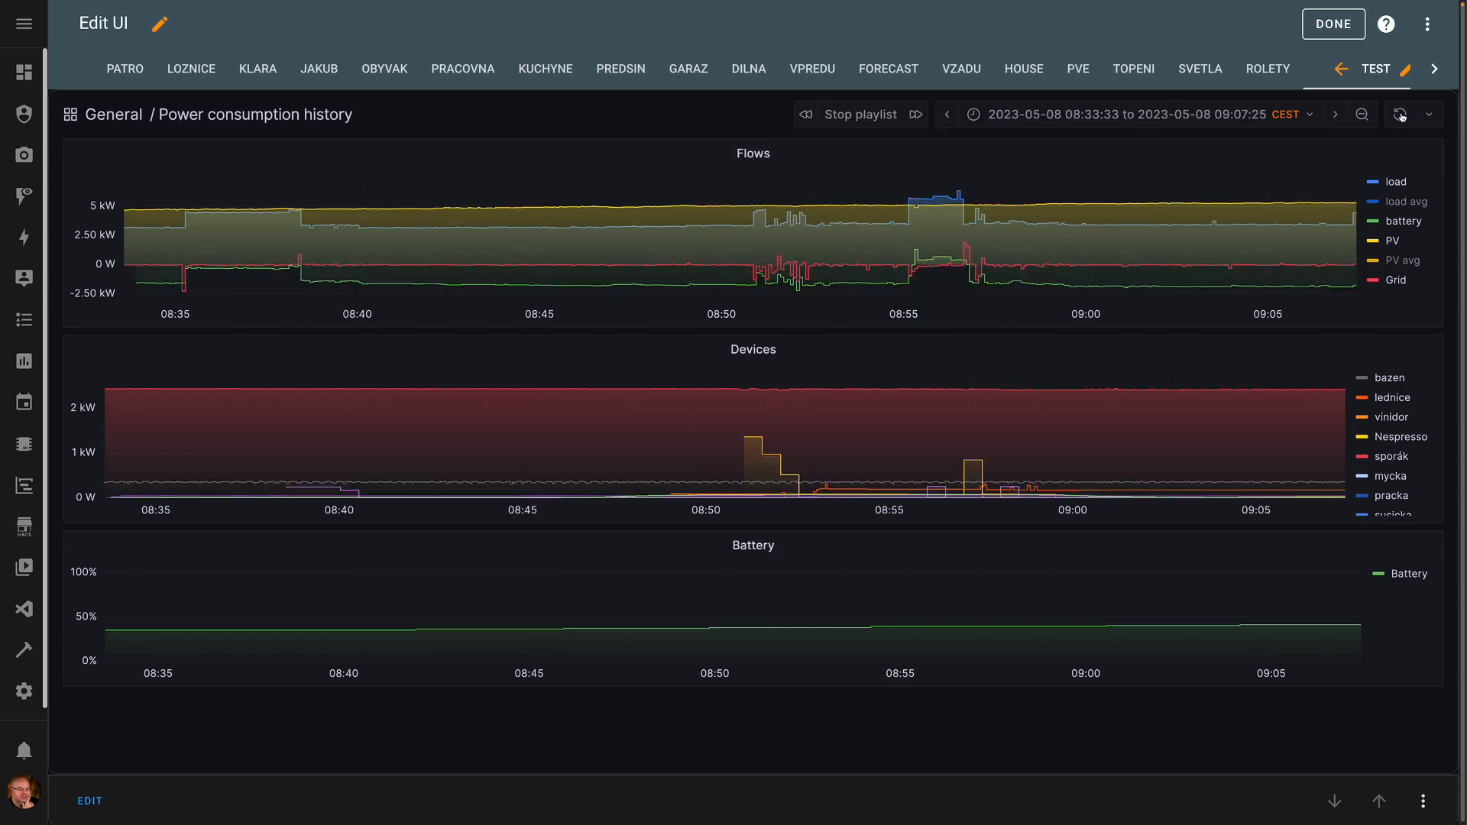
left_click(1362, 116)
left_click(1362, 116)
left_click(1362, 116)
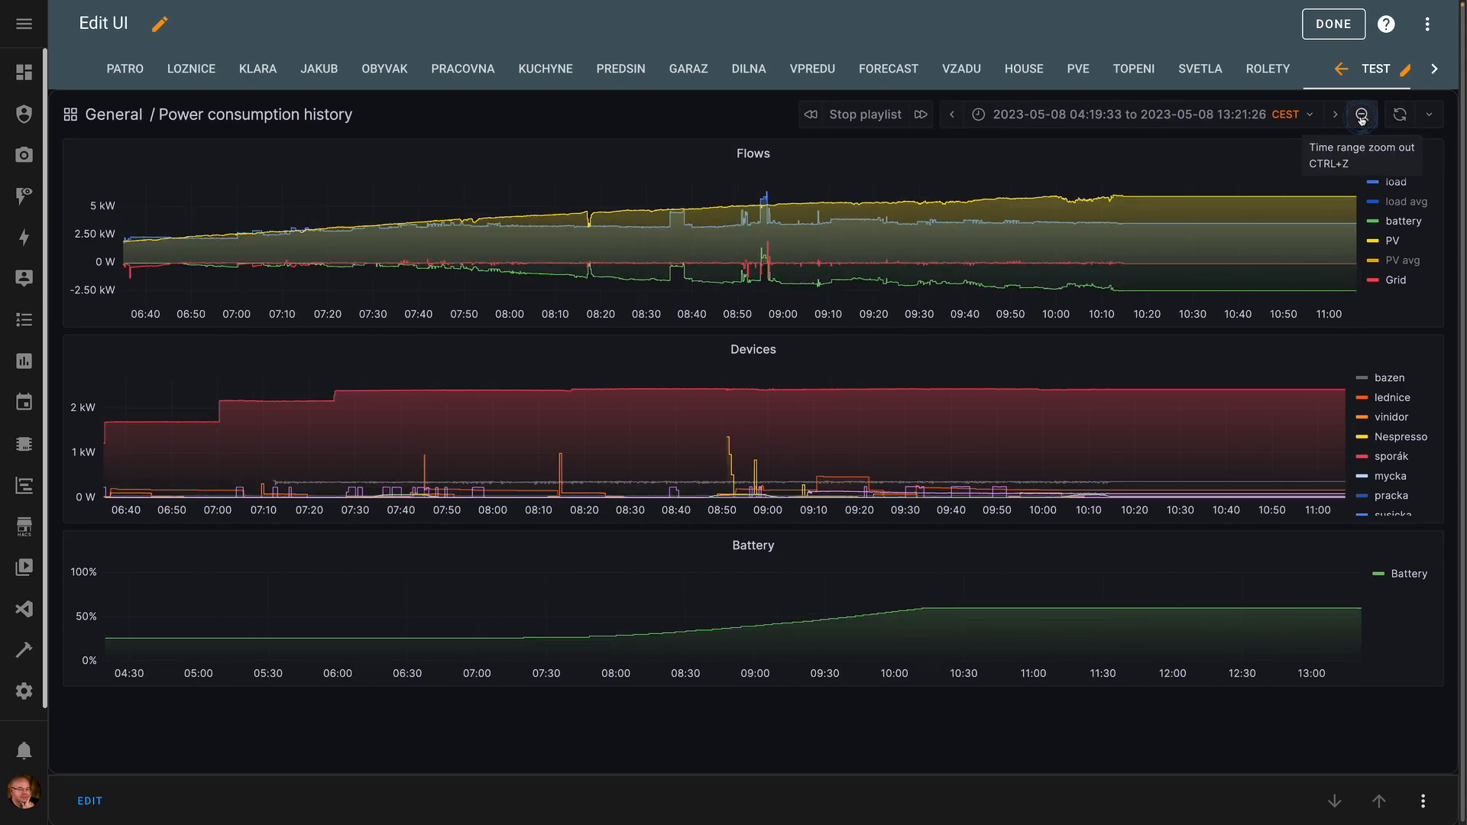
left_click(1363, 116)
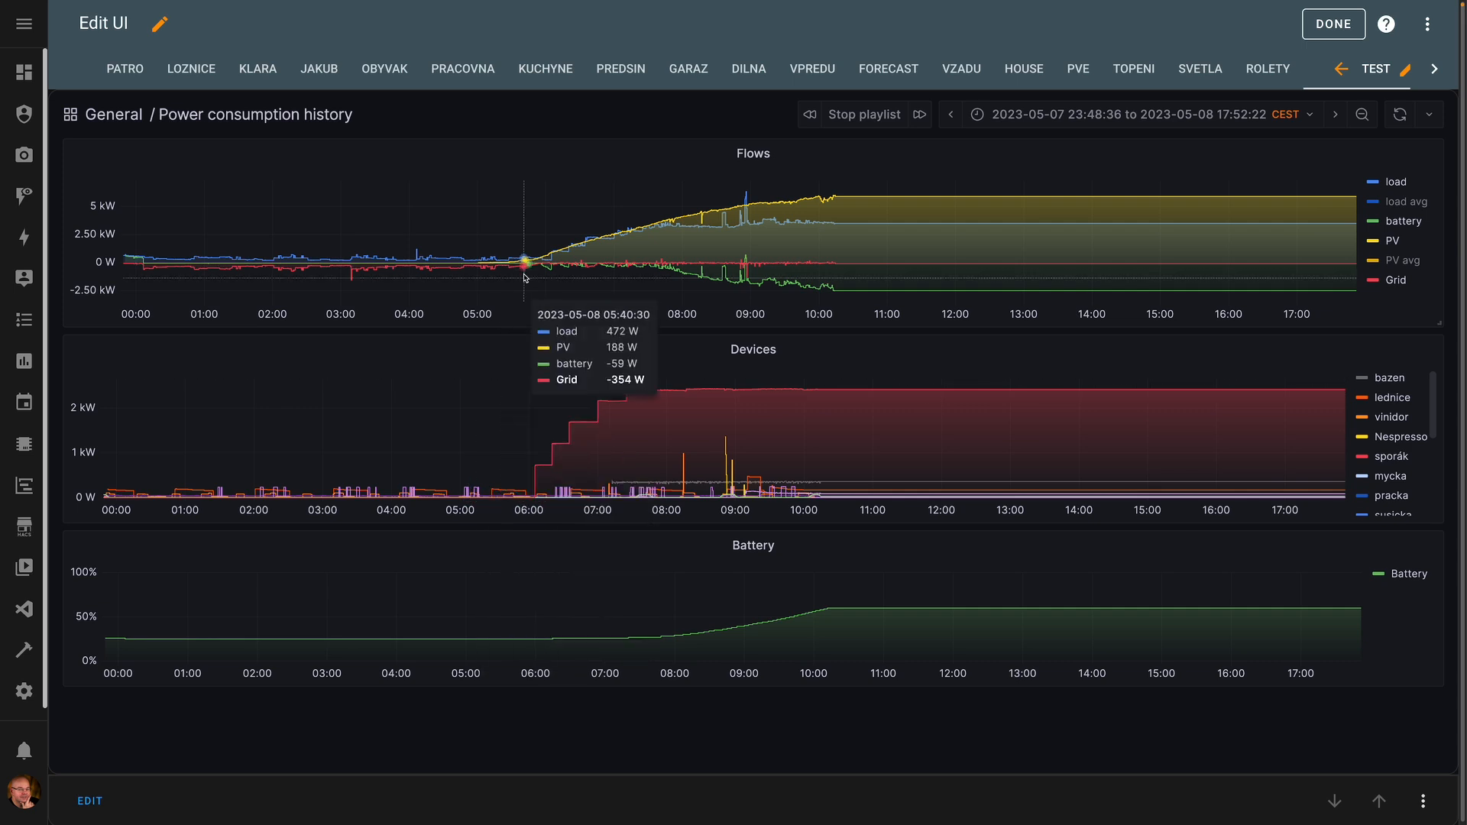
left_click_drag(514, 259, 917, 275)
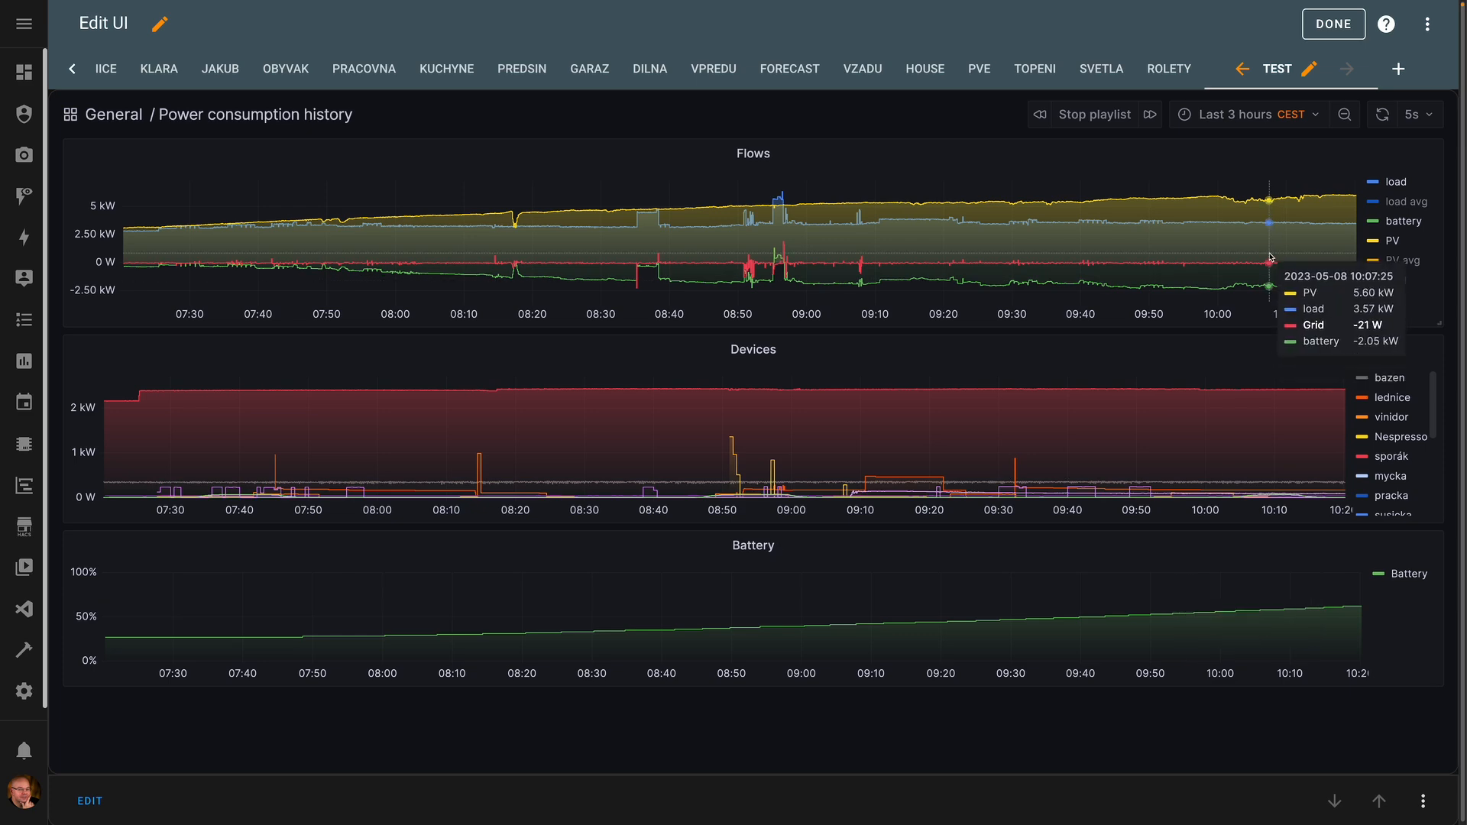
- Change the TEST view type from Panel (1 card) to Sidebar
left_click(1309, 69)
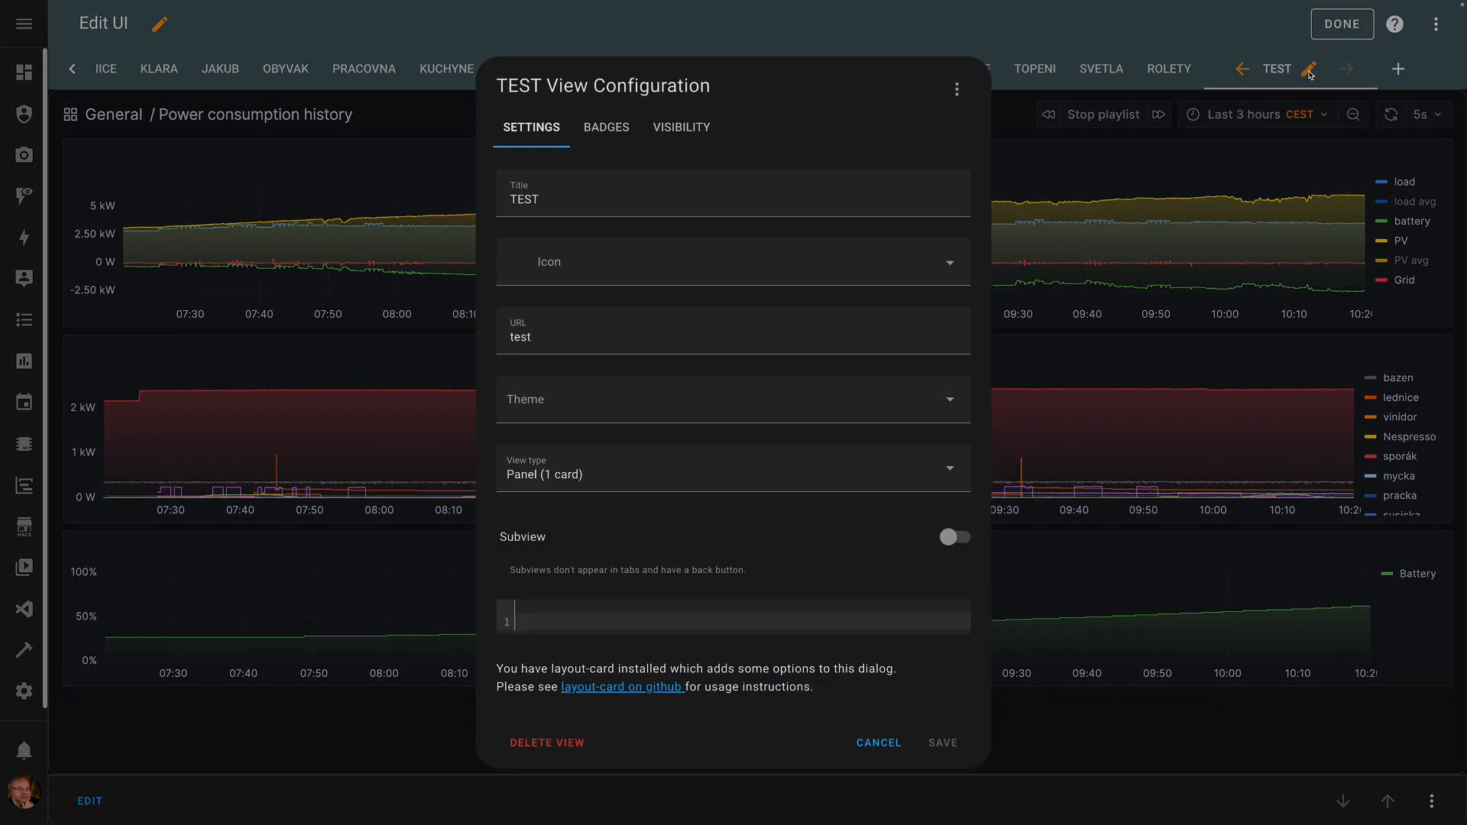
left_click(621, 477)
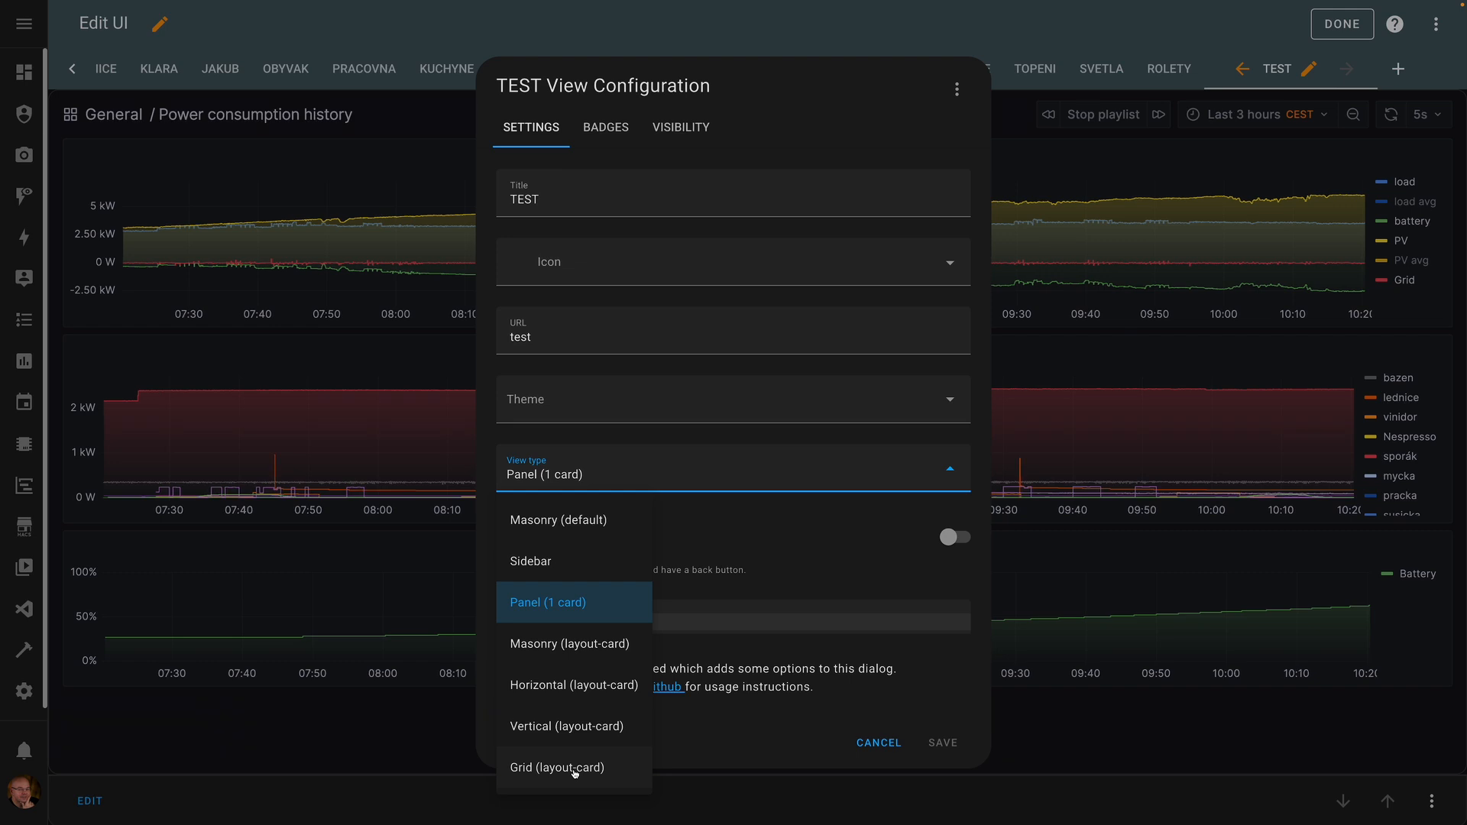
left_click(734, 487)
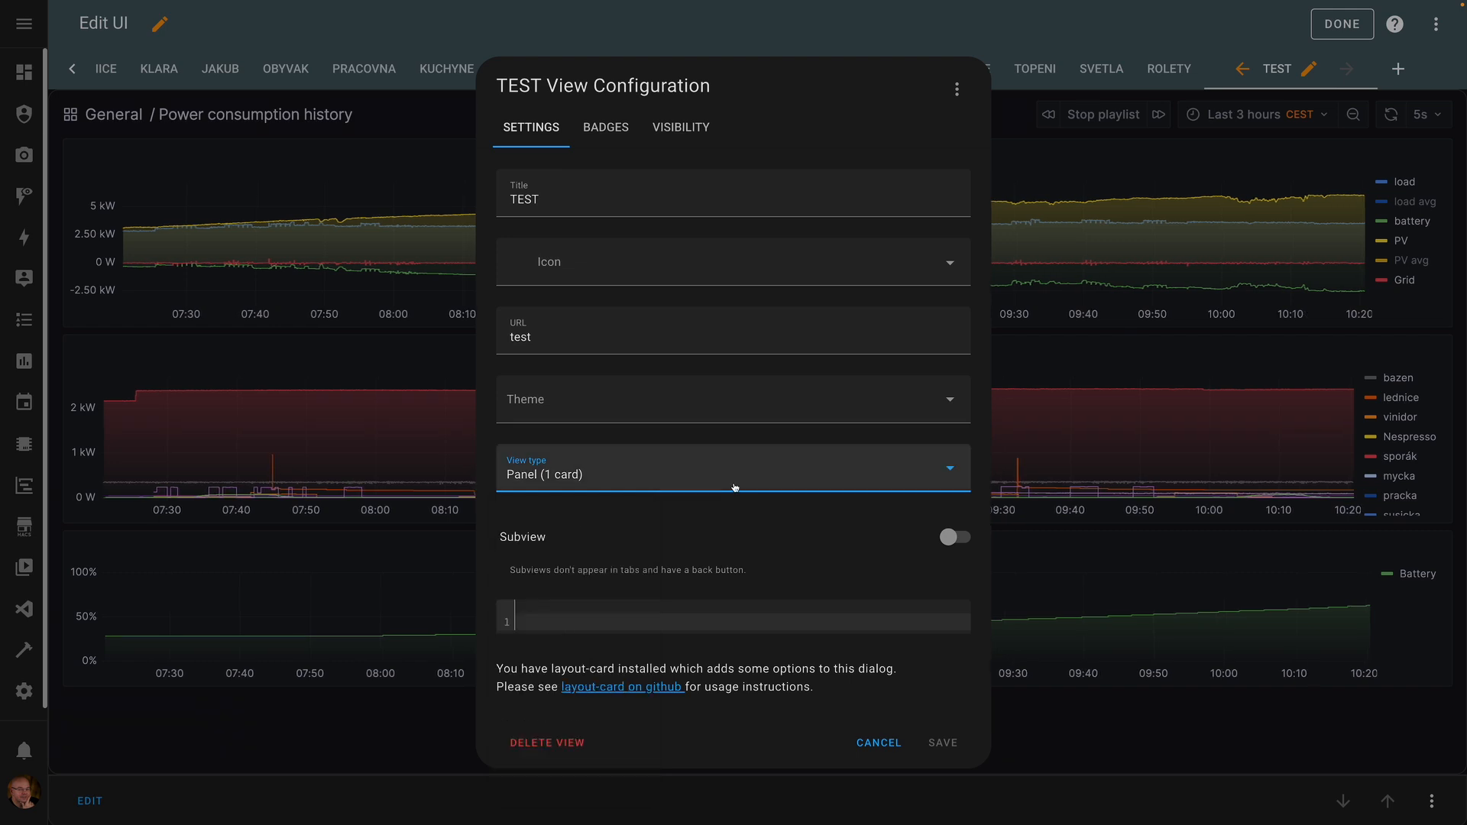
left_click(728, 437)
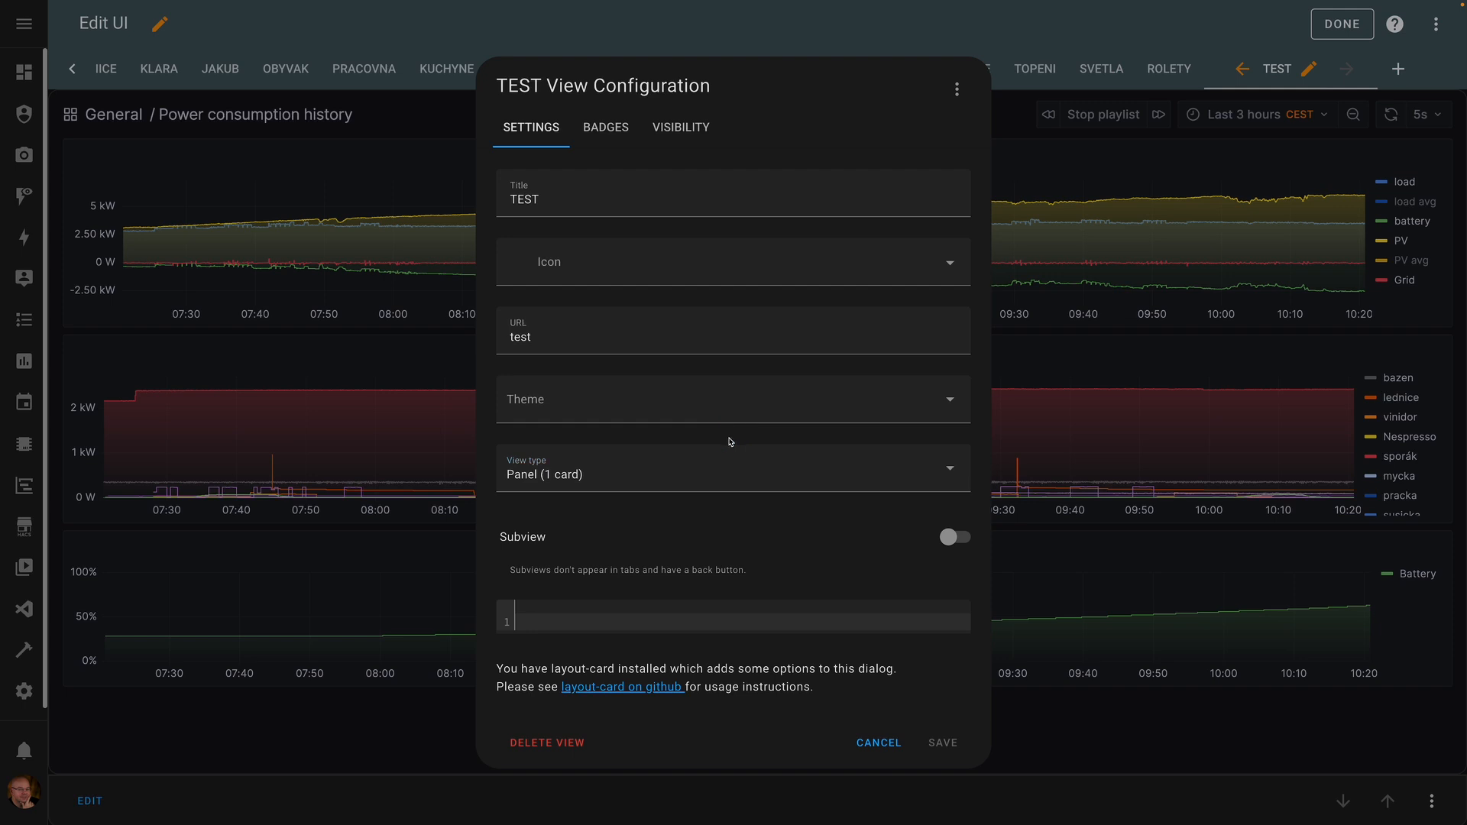
left_click(692, 475)
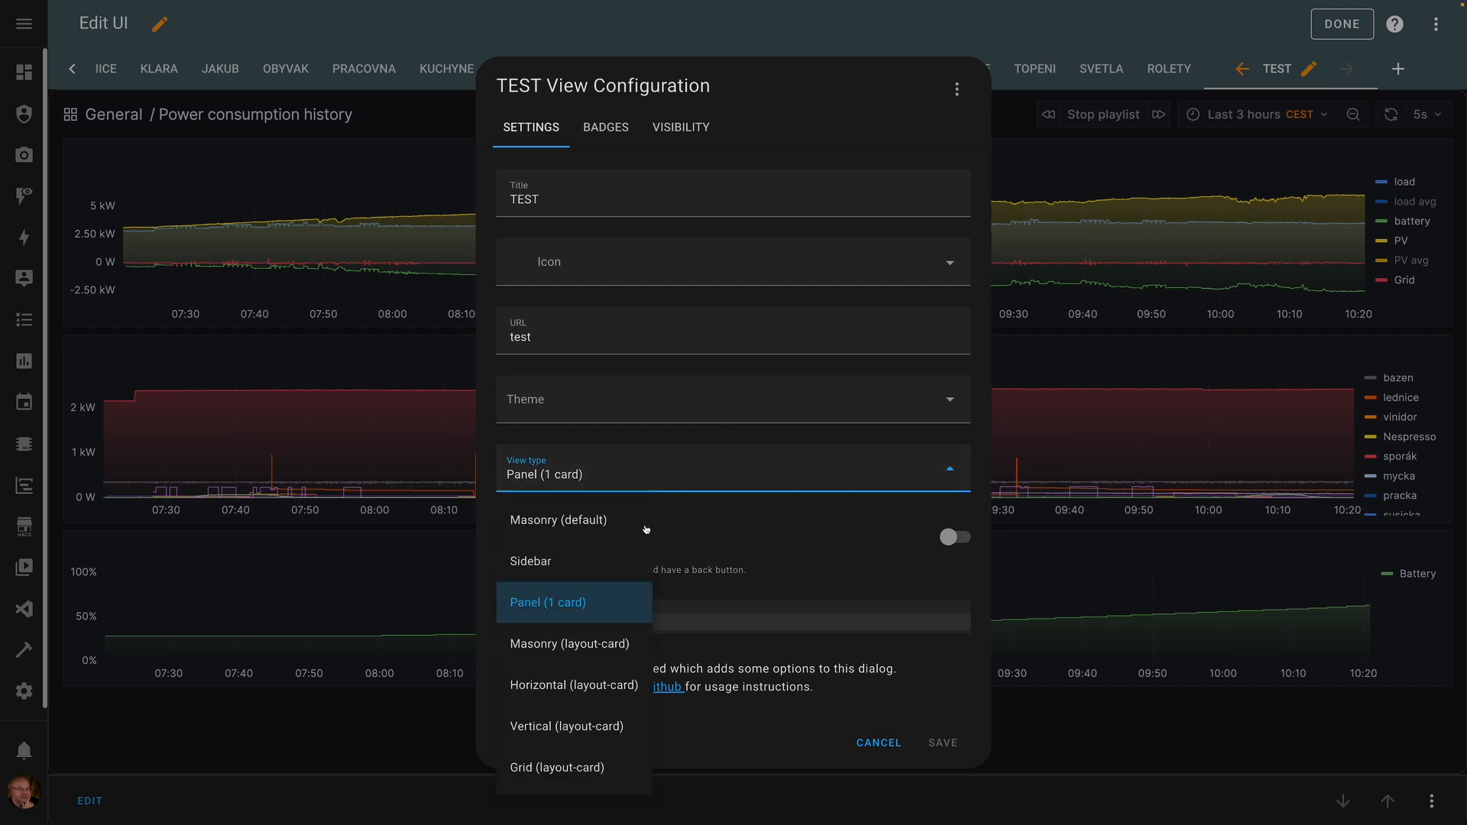
left_click(558, 563)
left_click(944, 743)
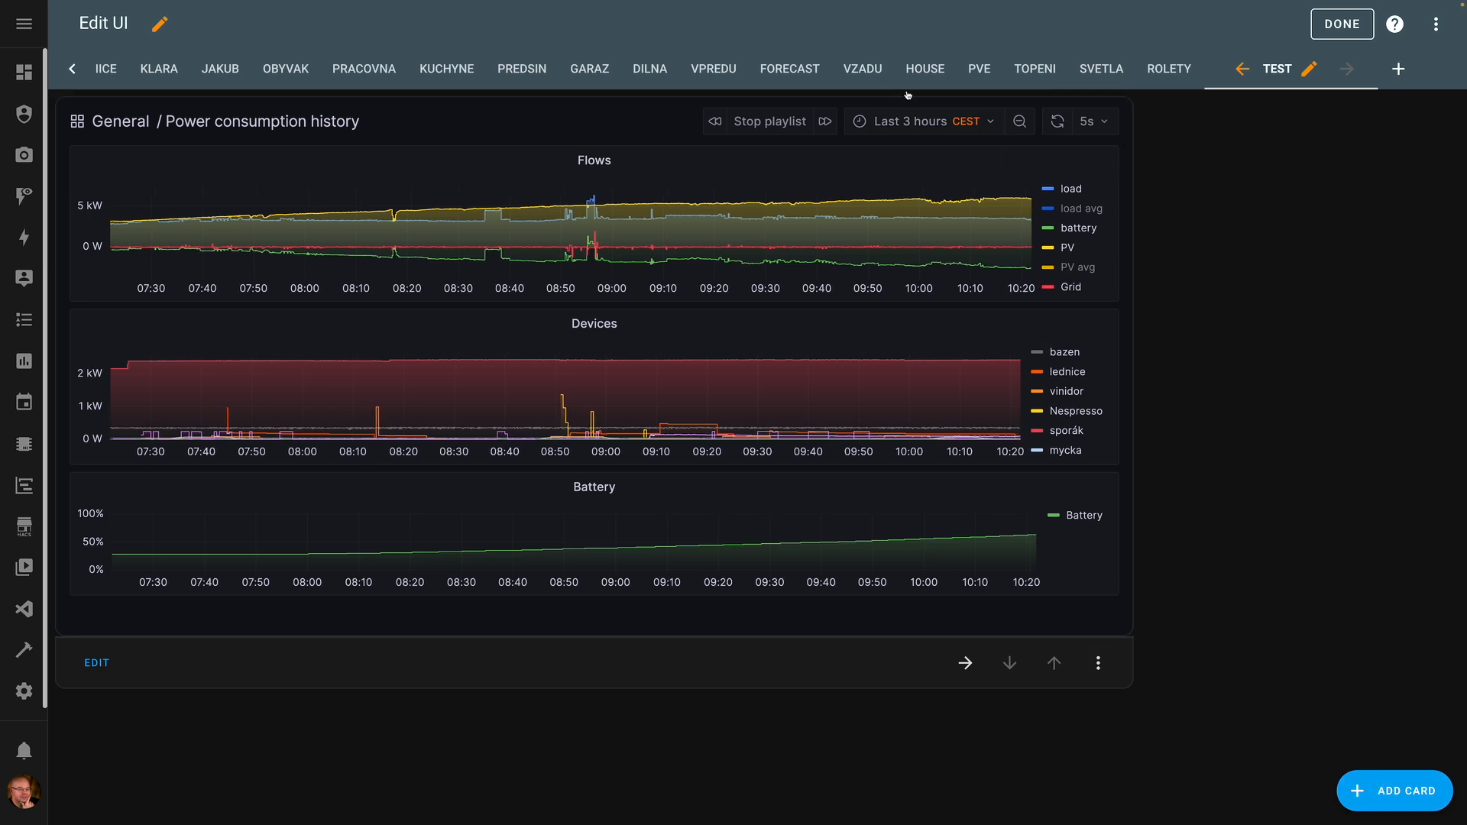
- Add a Custom: Sankey Chart card, move it into the sidebar column, and finish editing
left_click(1392, 775)
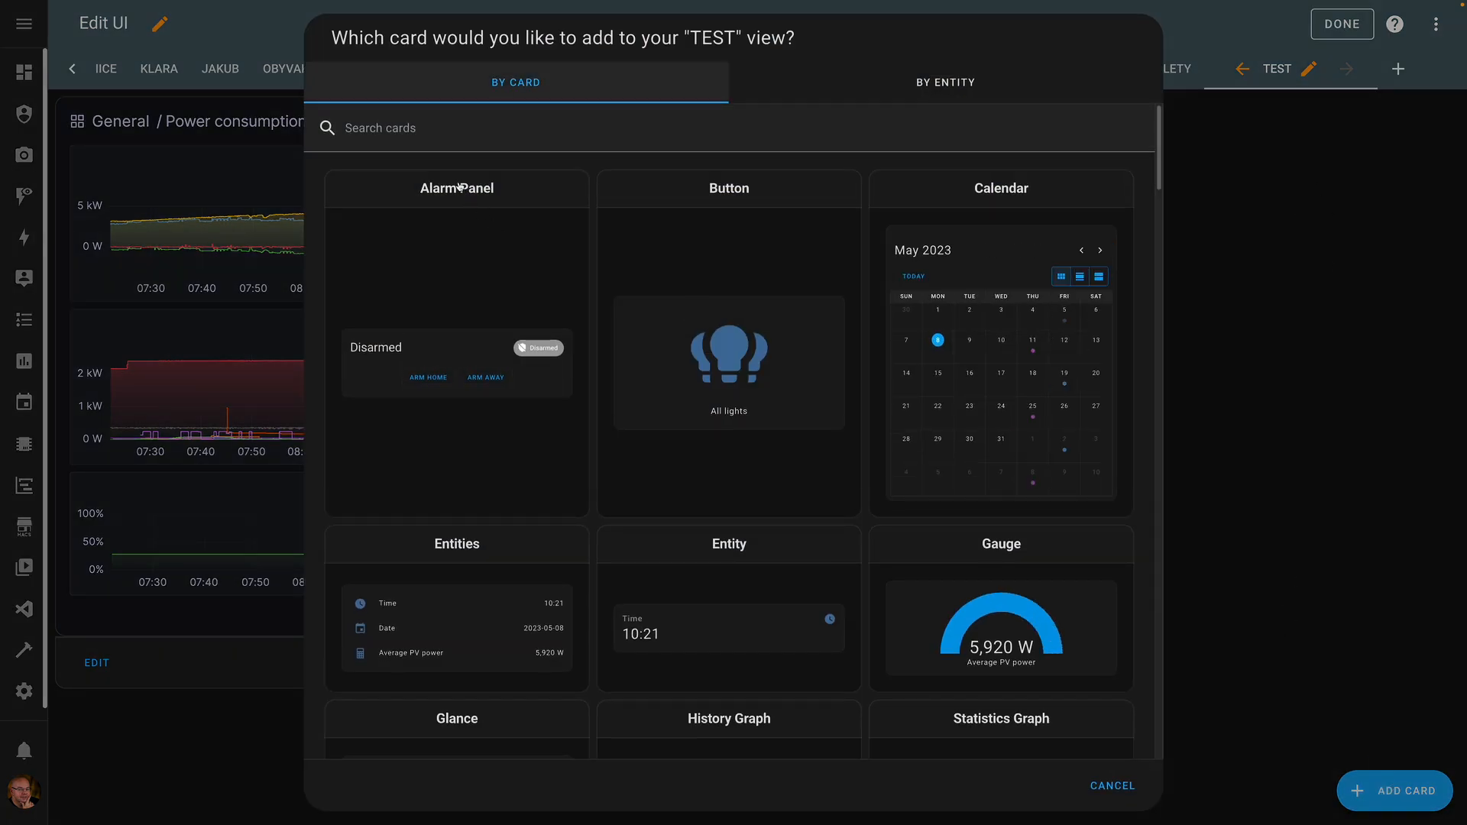
left_click(449, 136)
type("sa")
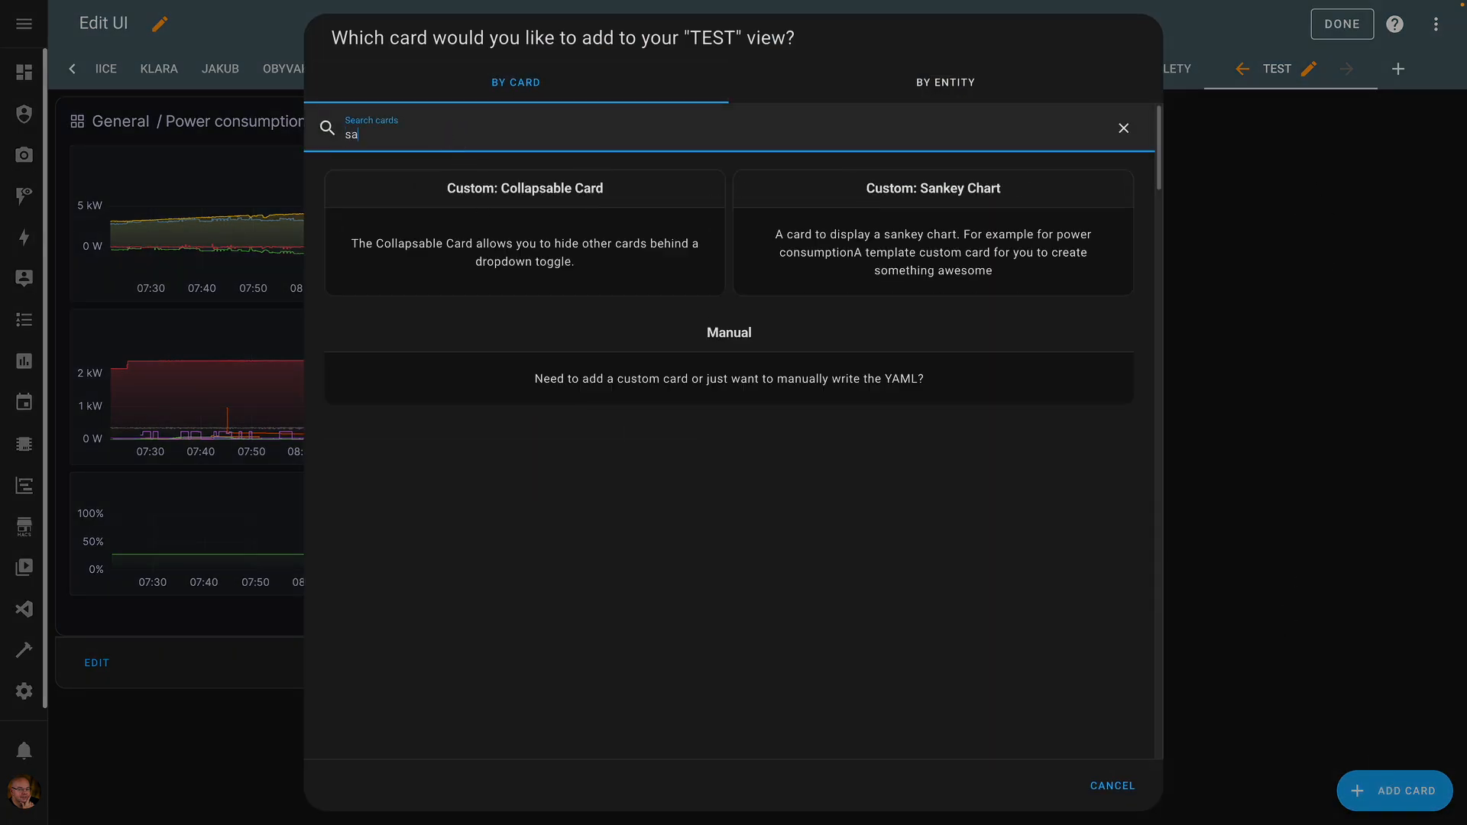
left_click(832, 192)
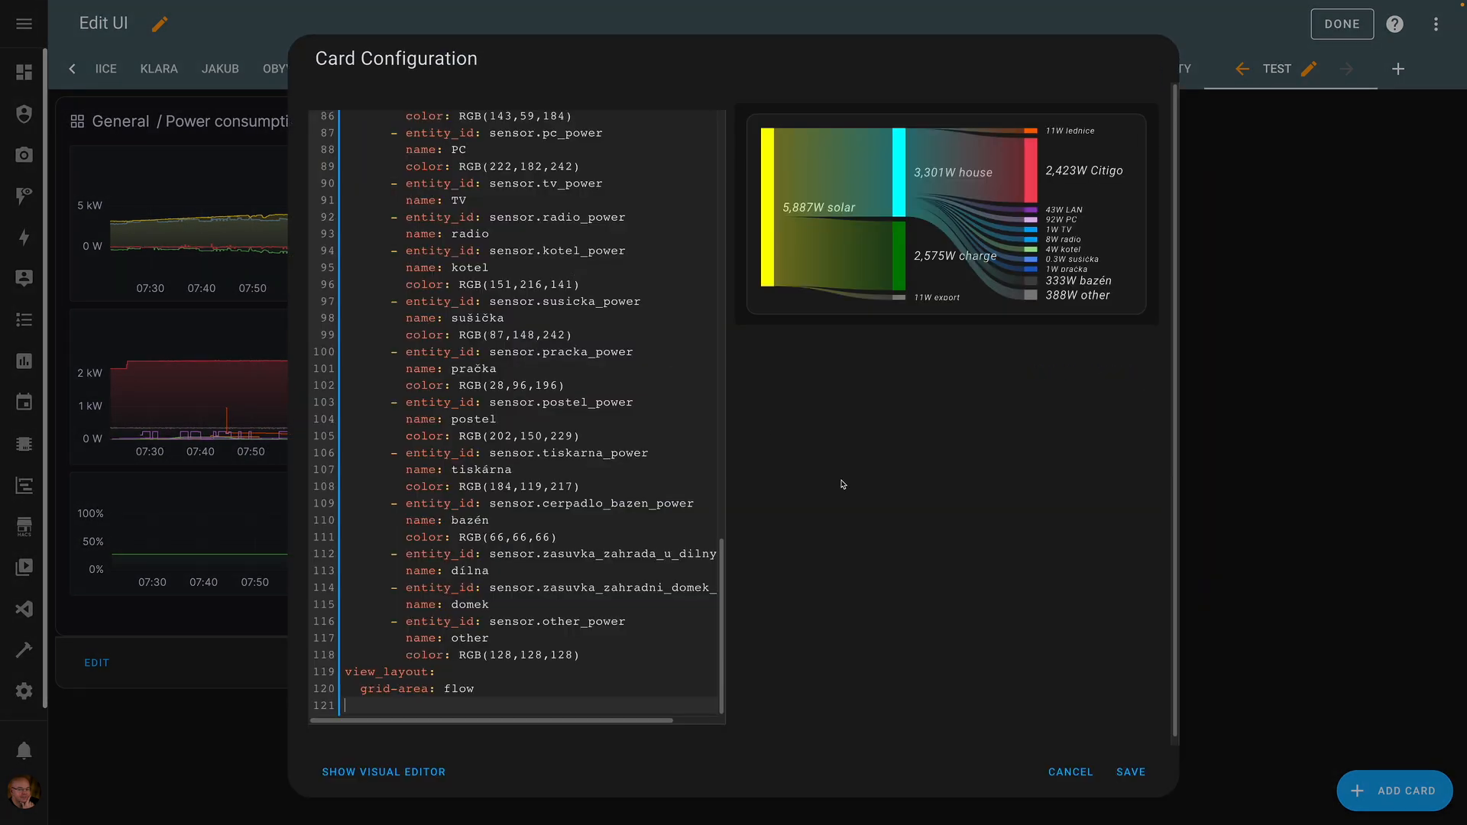
left_click(1130, 772)
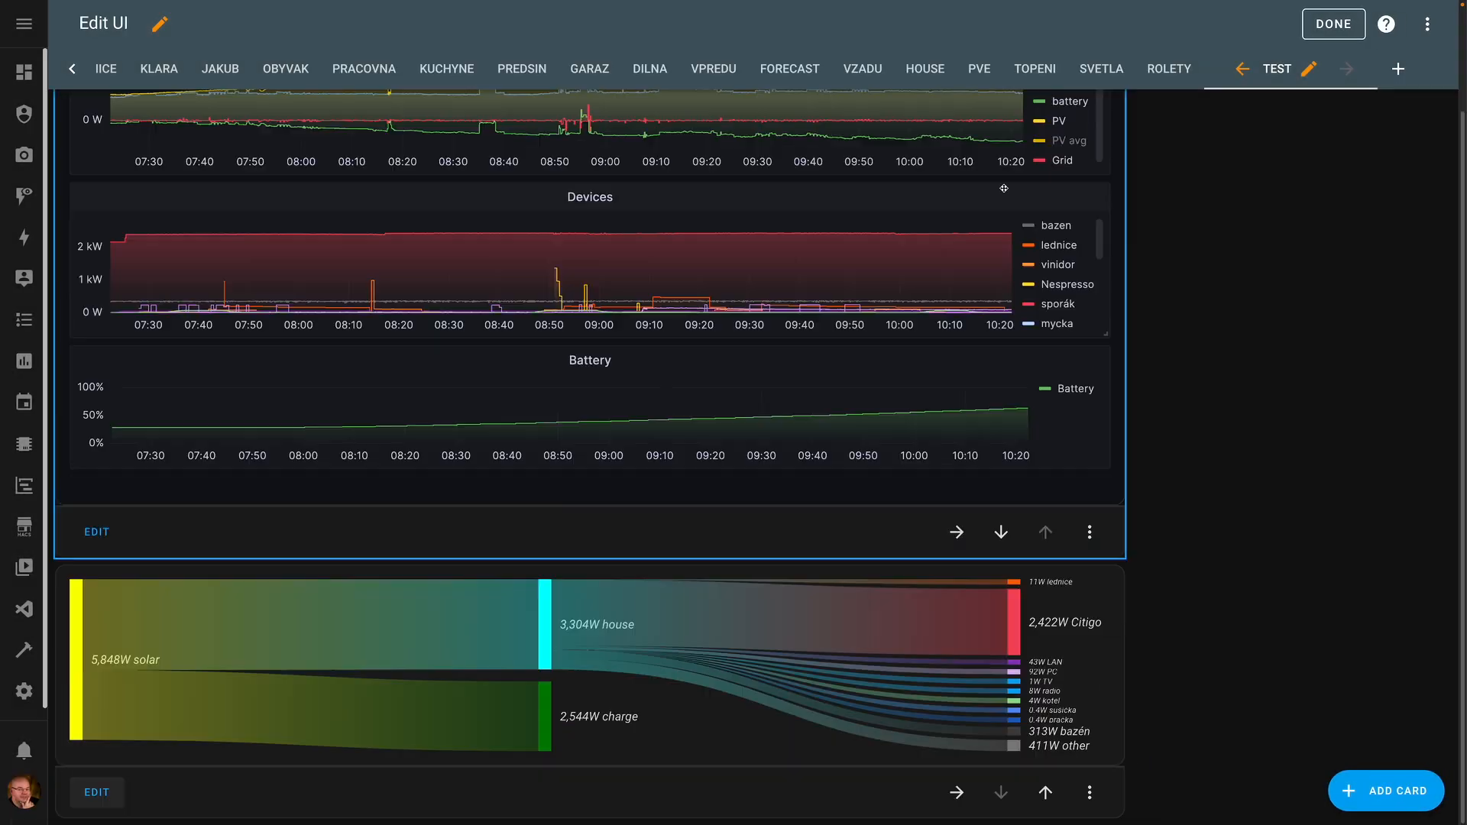
left_click(956, 793)
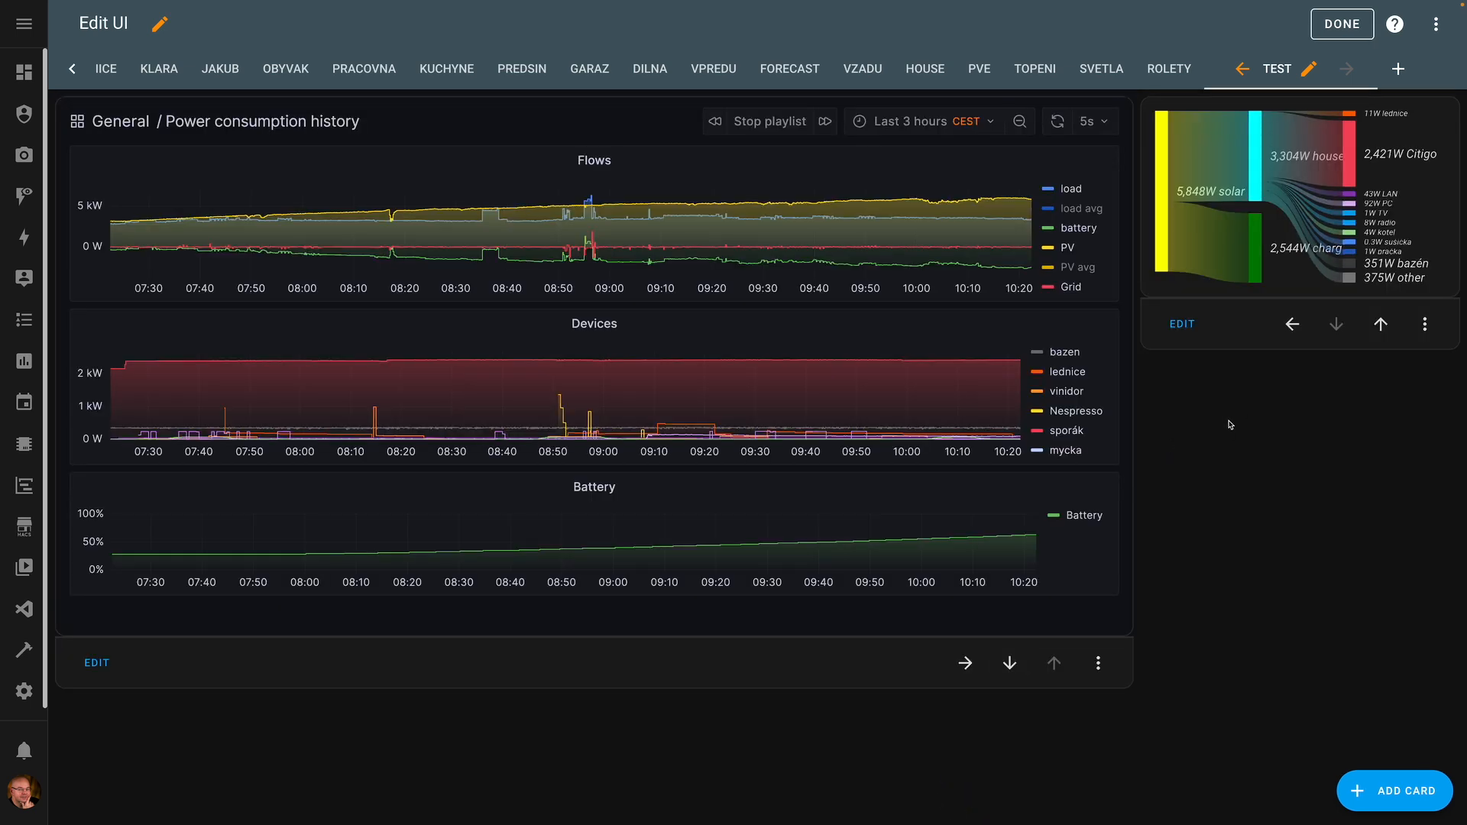
left_click(1341, 24)
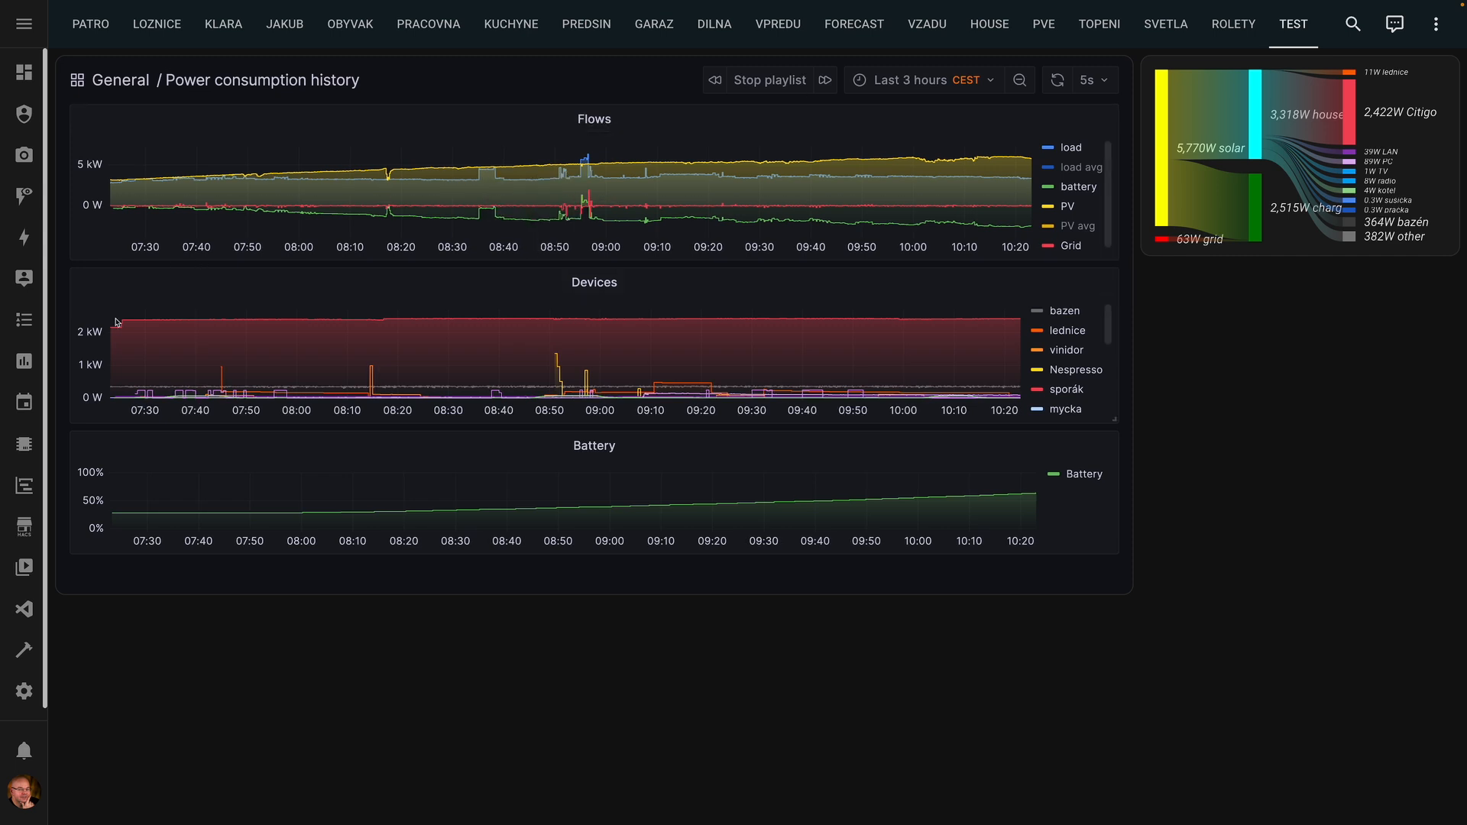
- Find layout-card among the HACS frontend repositories, skim its readme, and return to the list
left_click(35, 527)
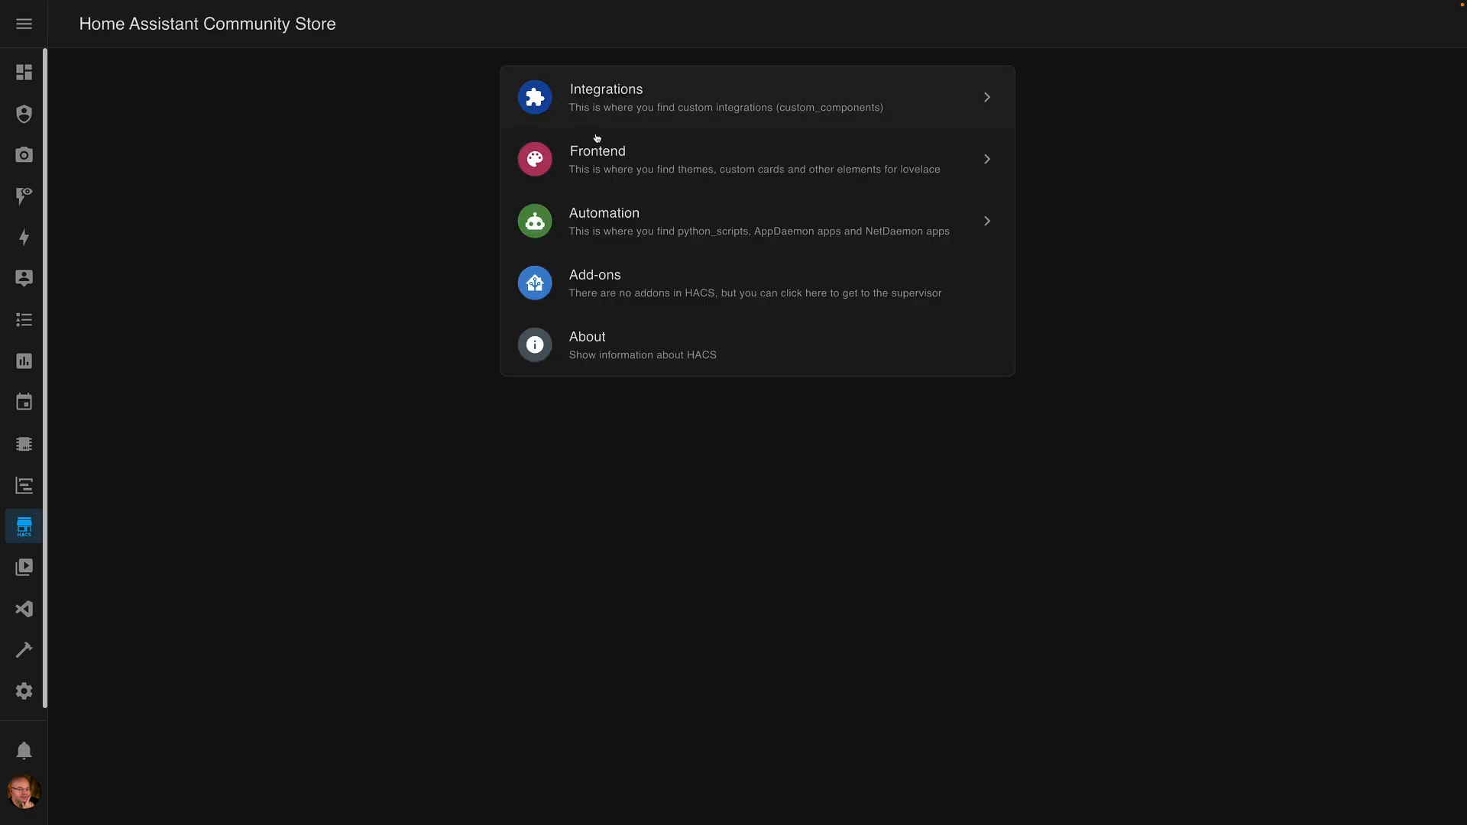
left_click(600, 152)
type("lay")
left_click(222, 317)
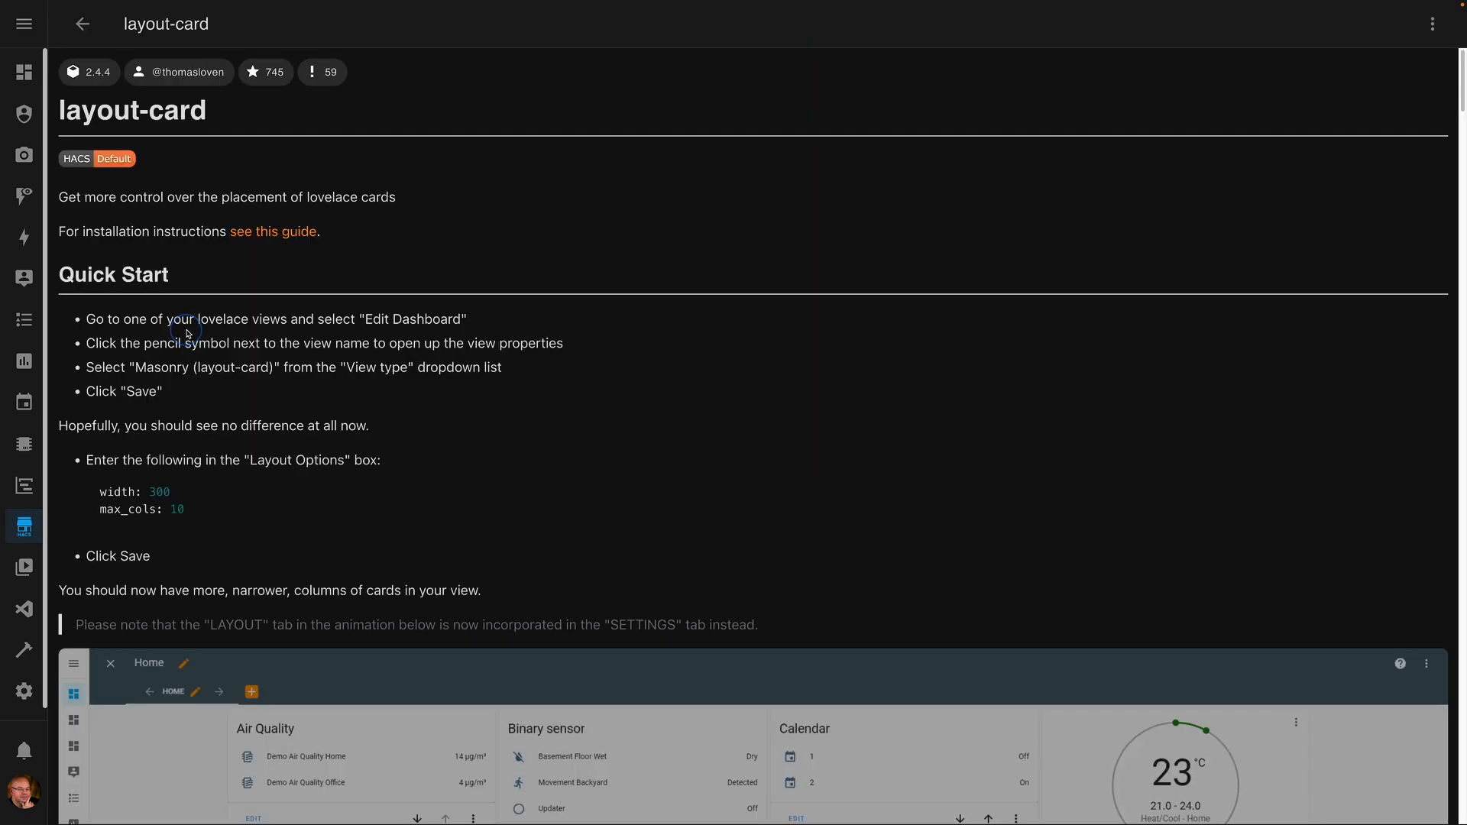
scroll(651, 423, "down", 1)
scroll(652, 426, "down", 5)
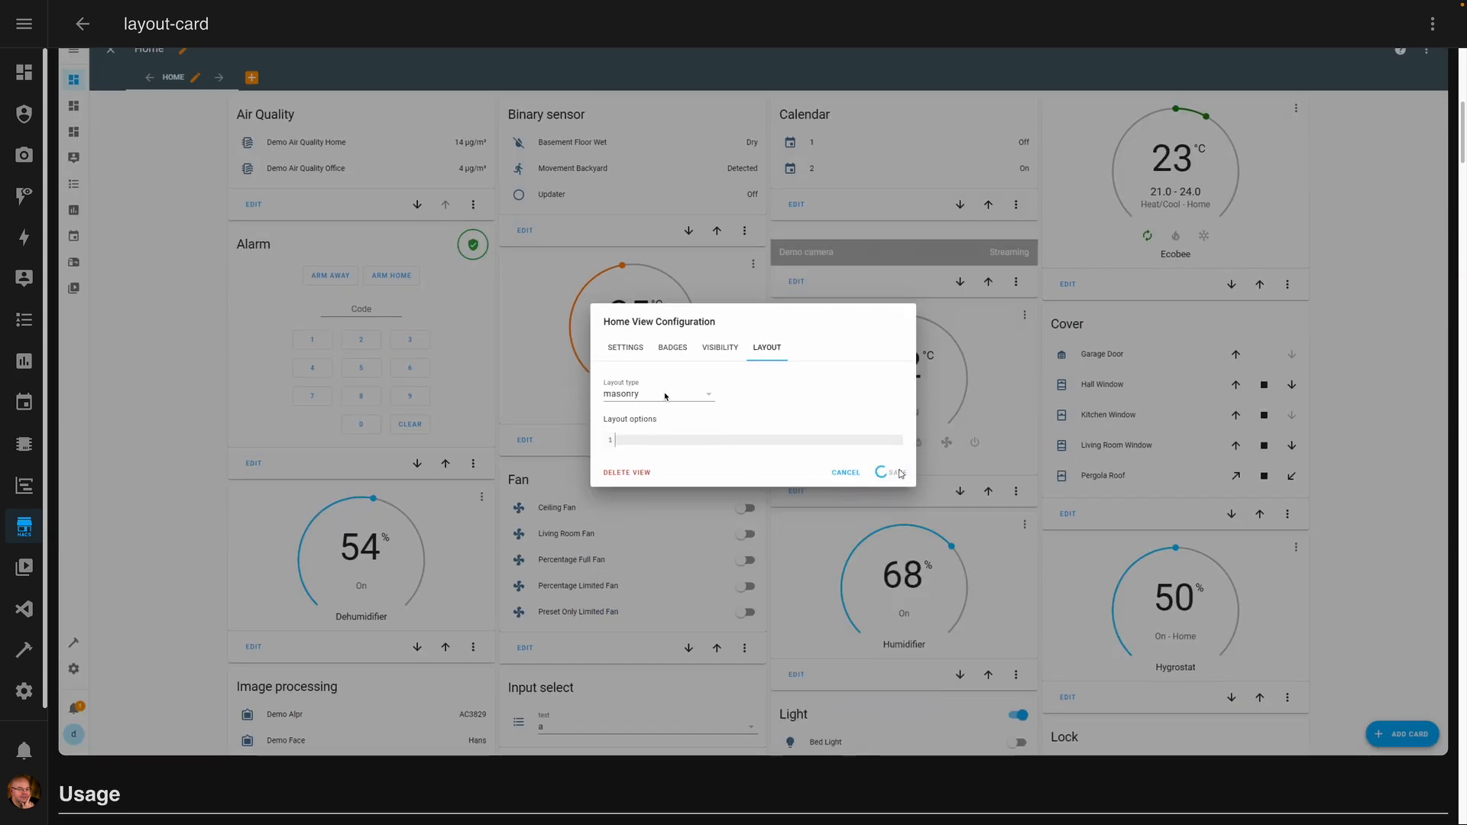
scroll(766, 431, "down", 1)
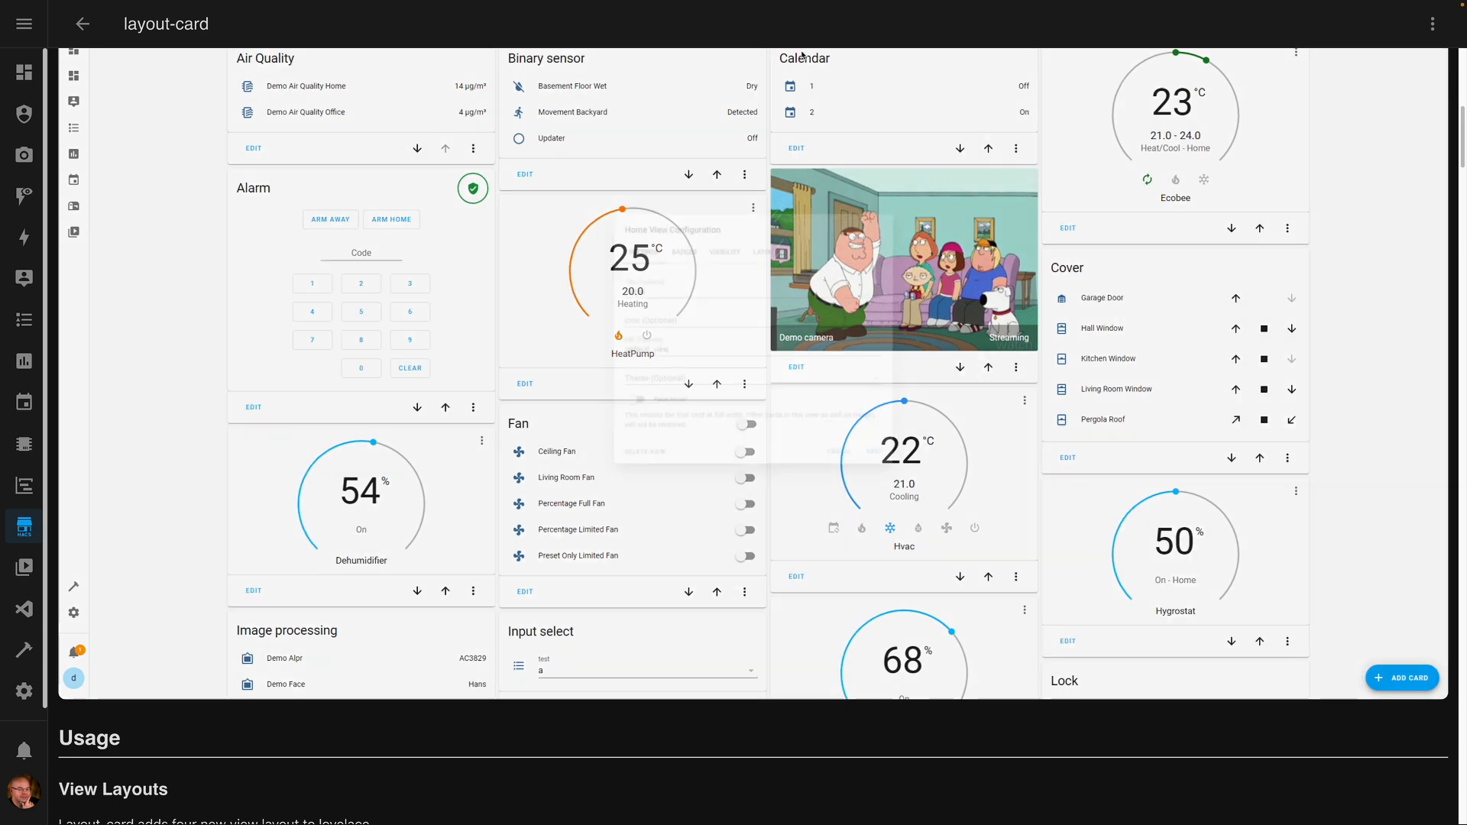
scroll(959, 88, "up", 4)
left_click(78, 25)
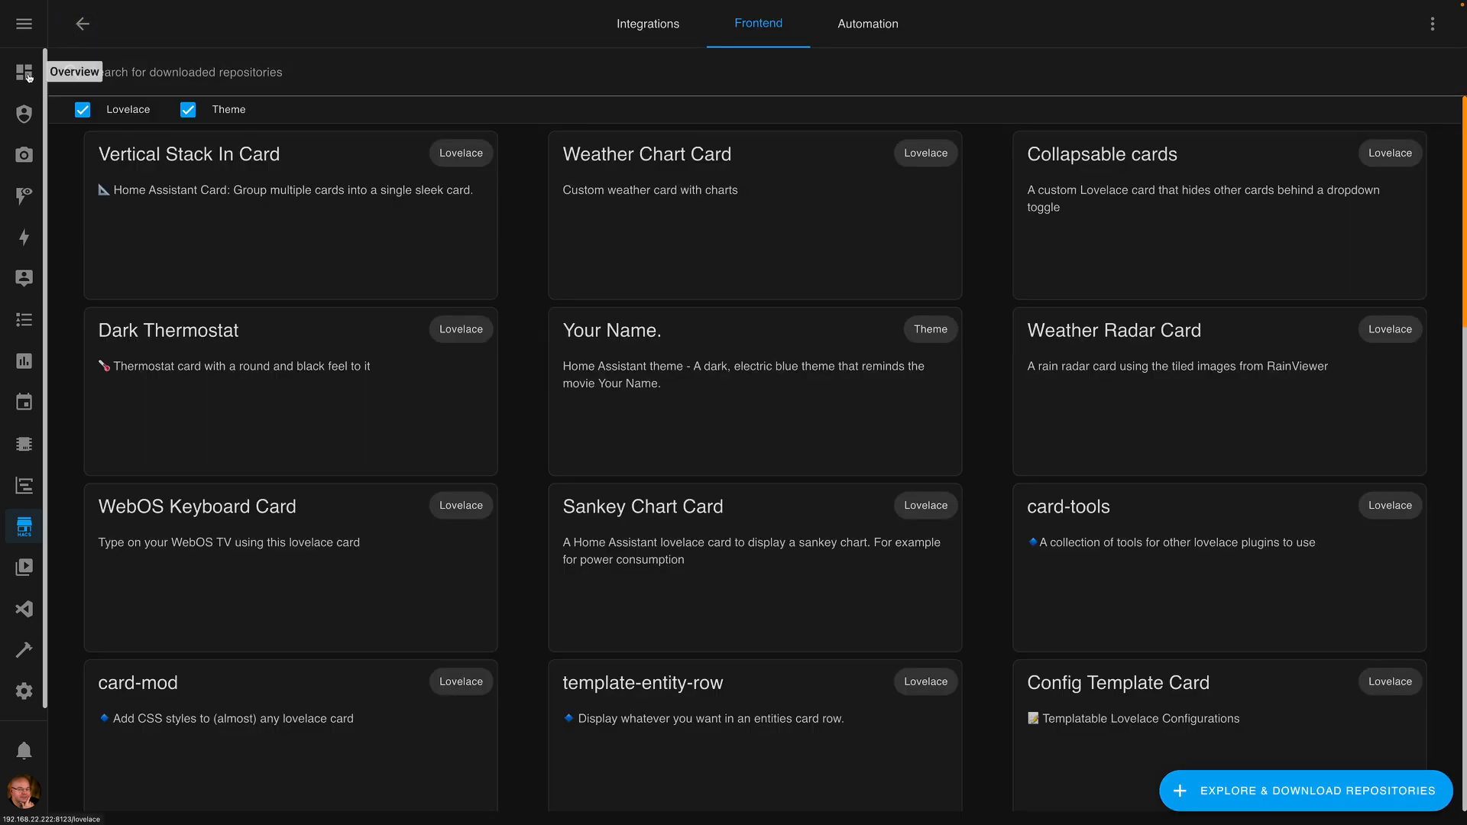
- Browse the Overview, PVE and HOUSE views, turning on Kiosk Mode along the way
left_click(25, 74)
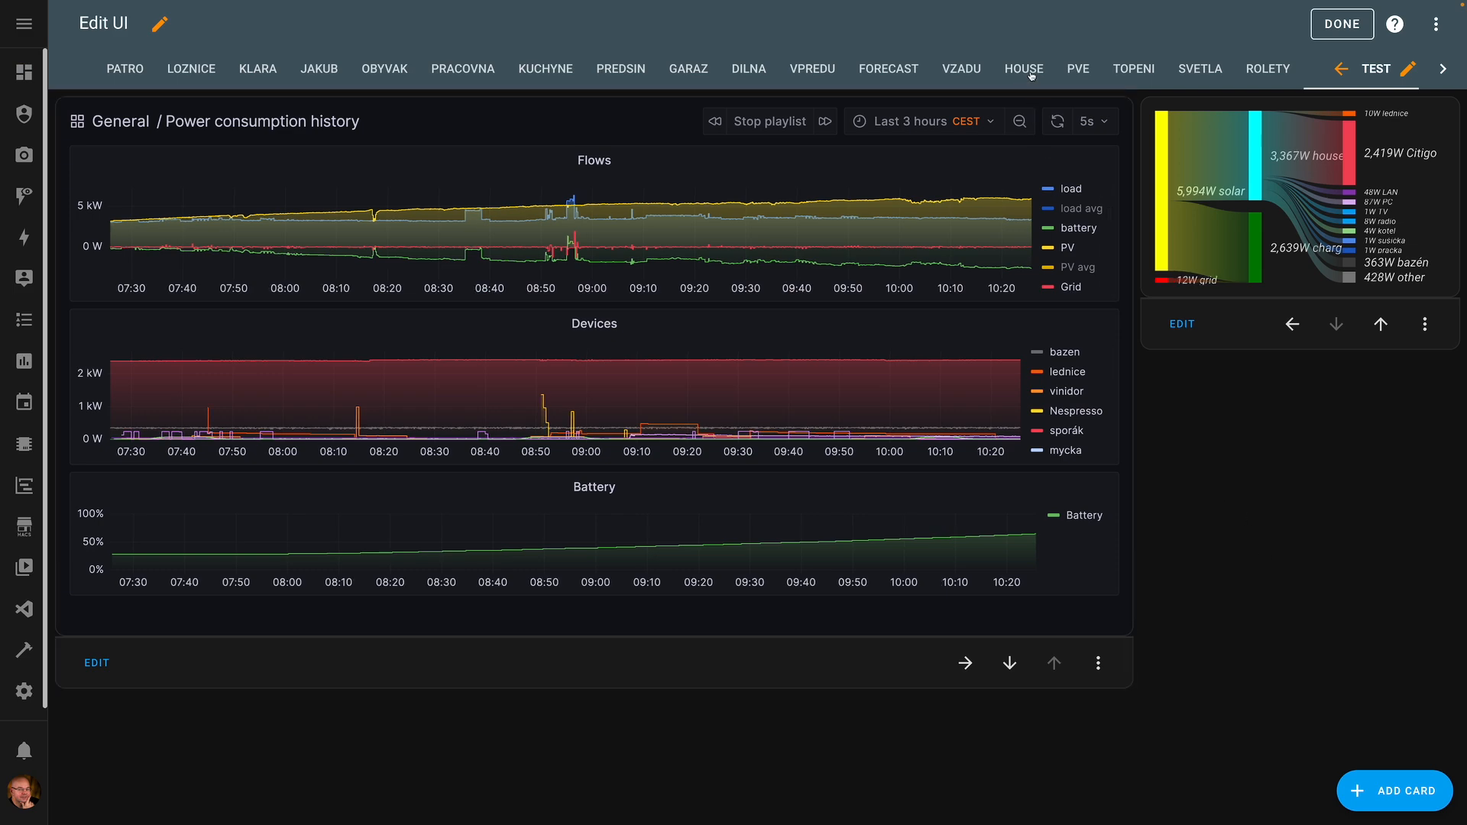
left_click(1078, 69)
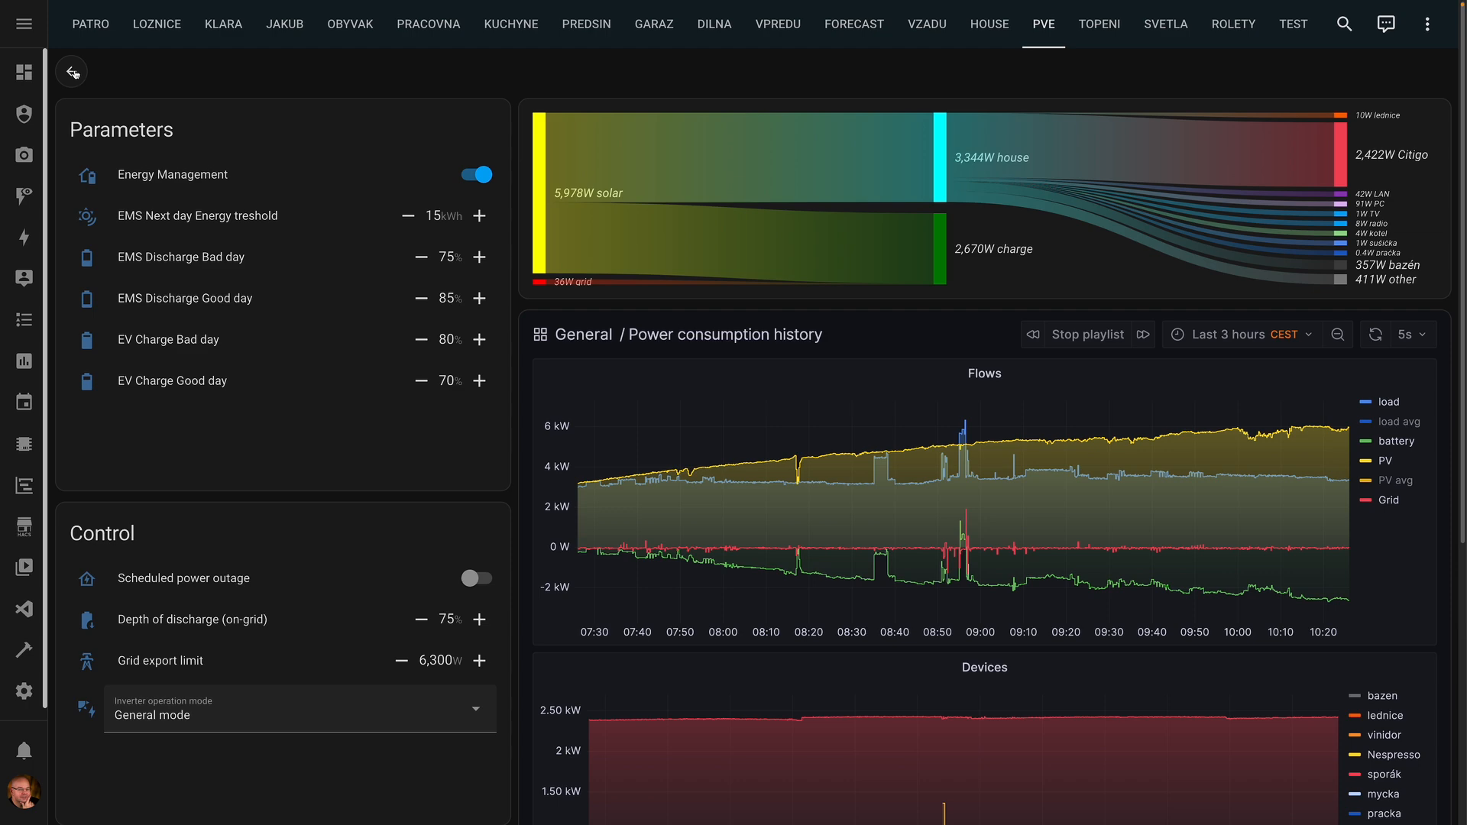
left_click(24, 72)
left_click(642, 256)
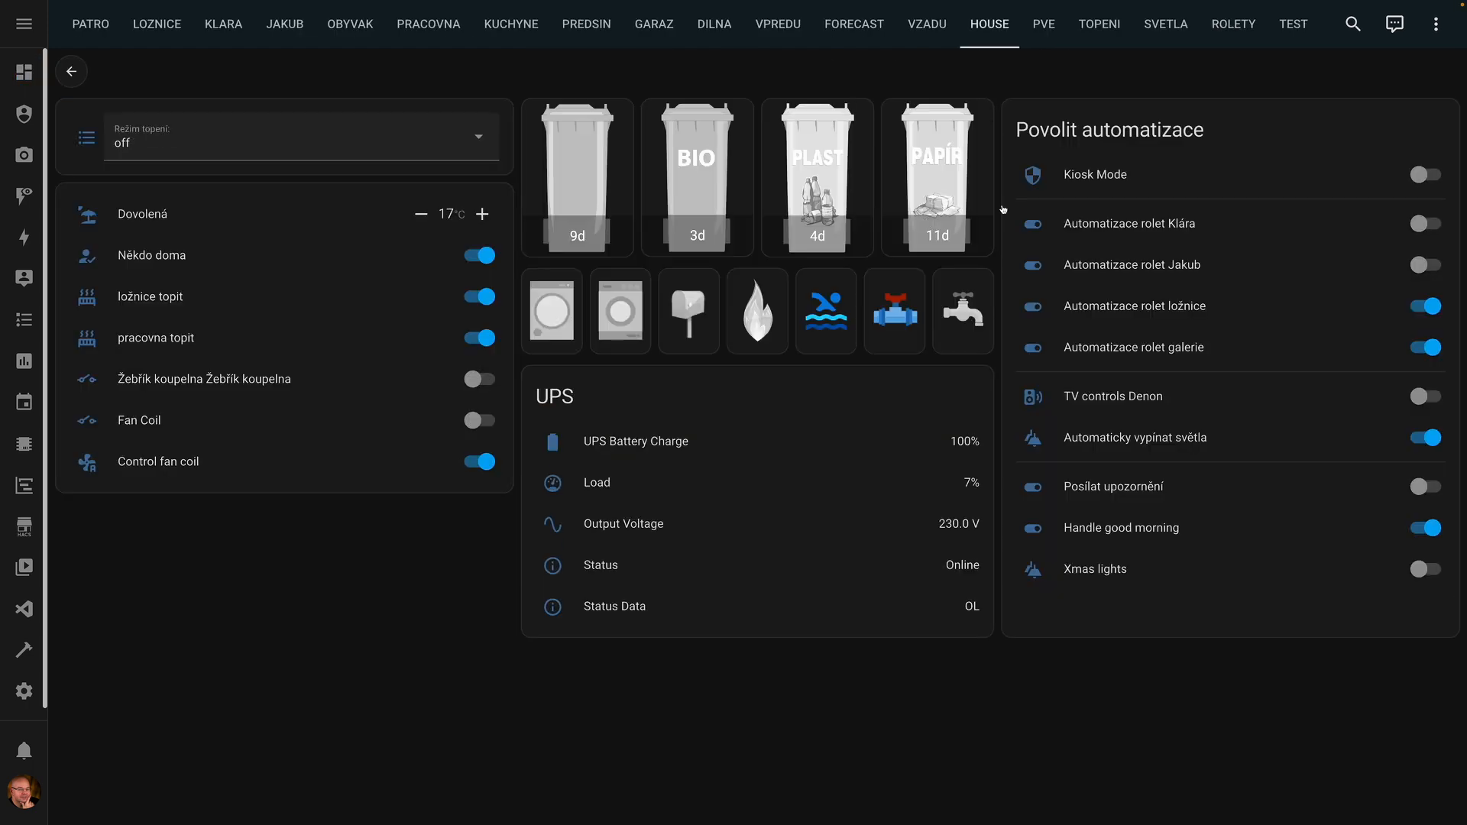
left_click(1424, 174)
left_click(24, 73)
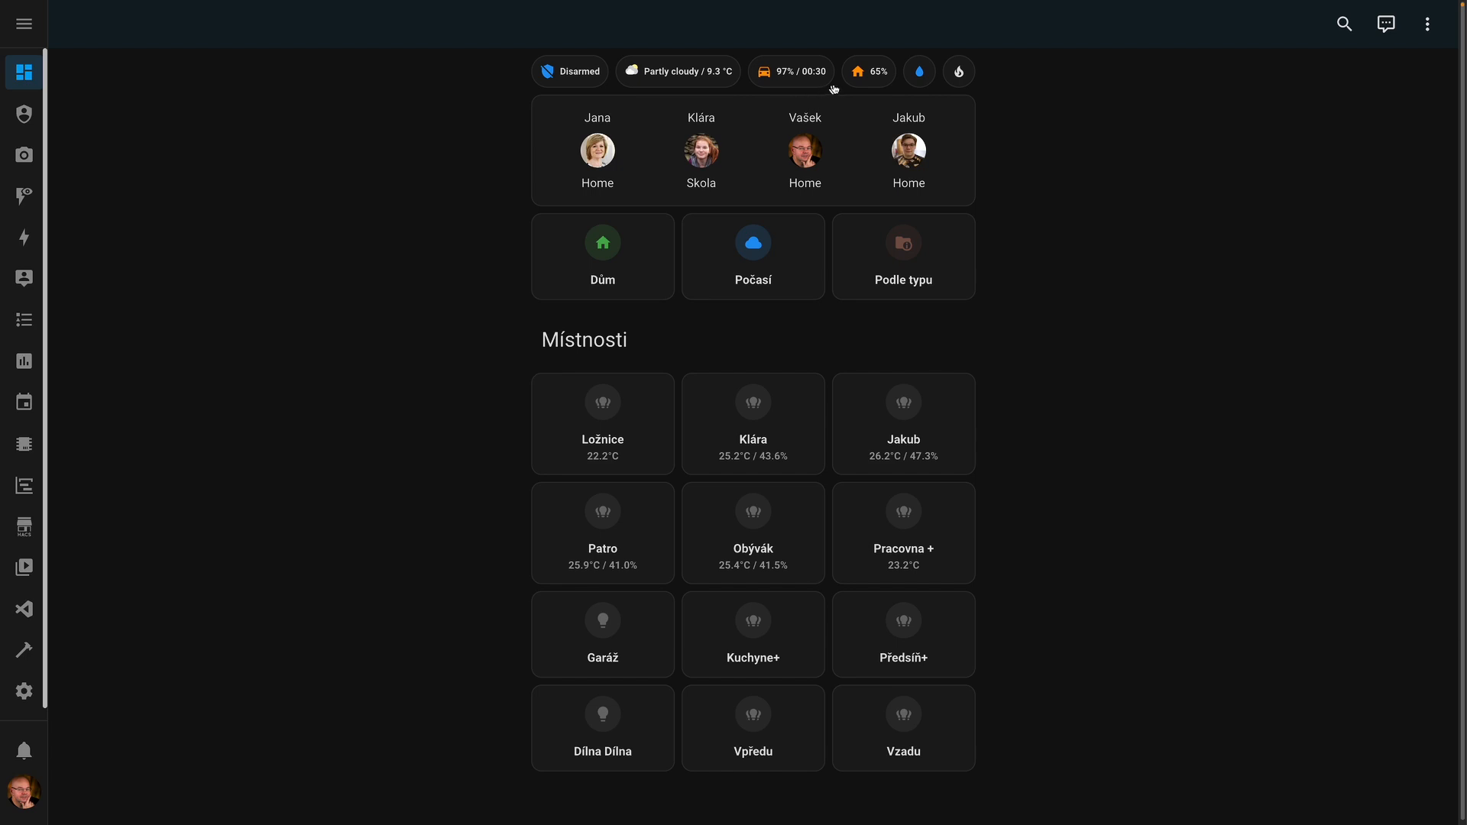
- Check the home energy view's Power readings, then shrink the browser window to reveal the desktop
left_click(864, 78)
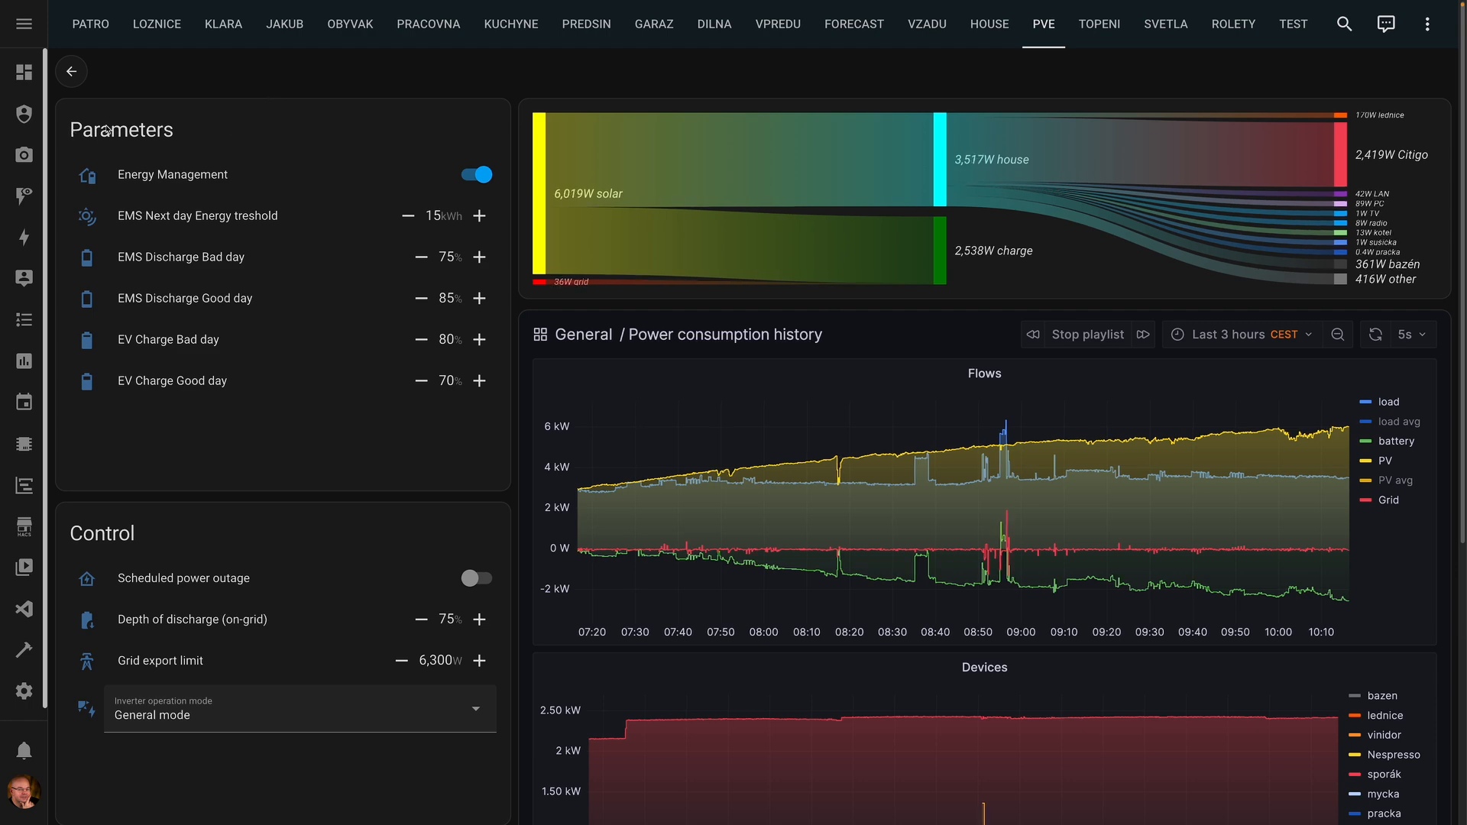
scroll(76, 126, "down", 2)
scroll(80, 118, "up", 1)
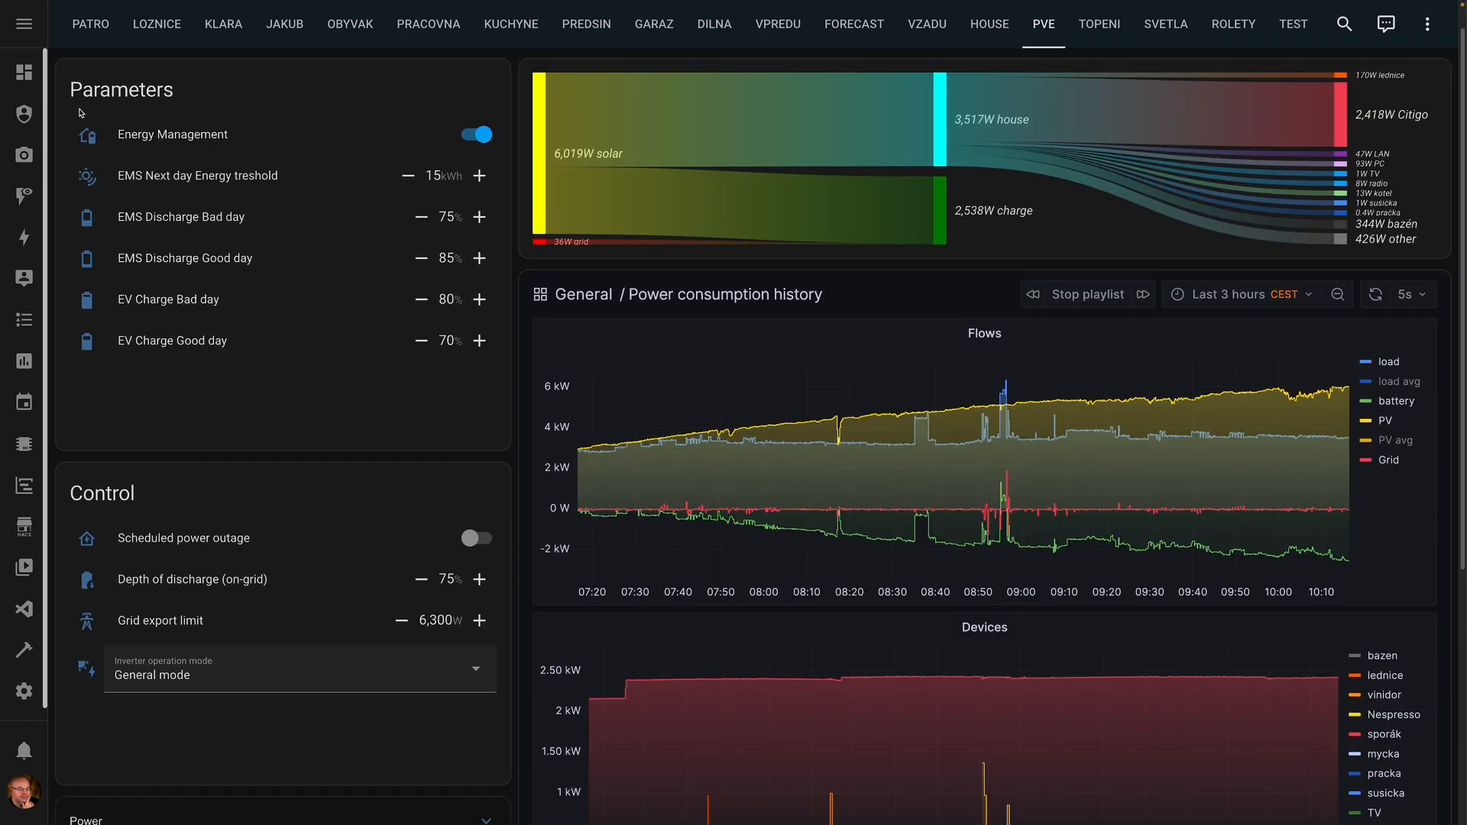
scroll(218, 394, "down", 5)
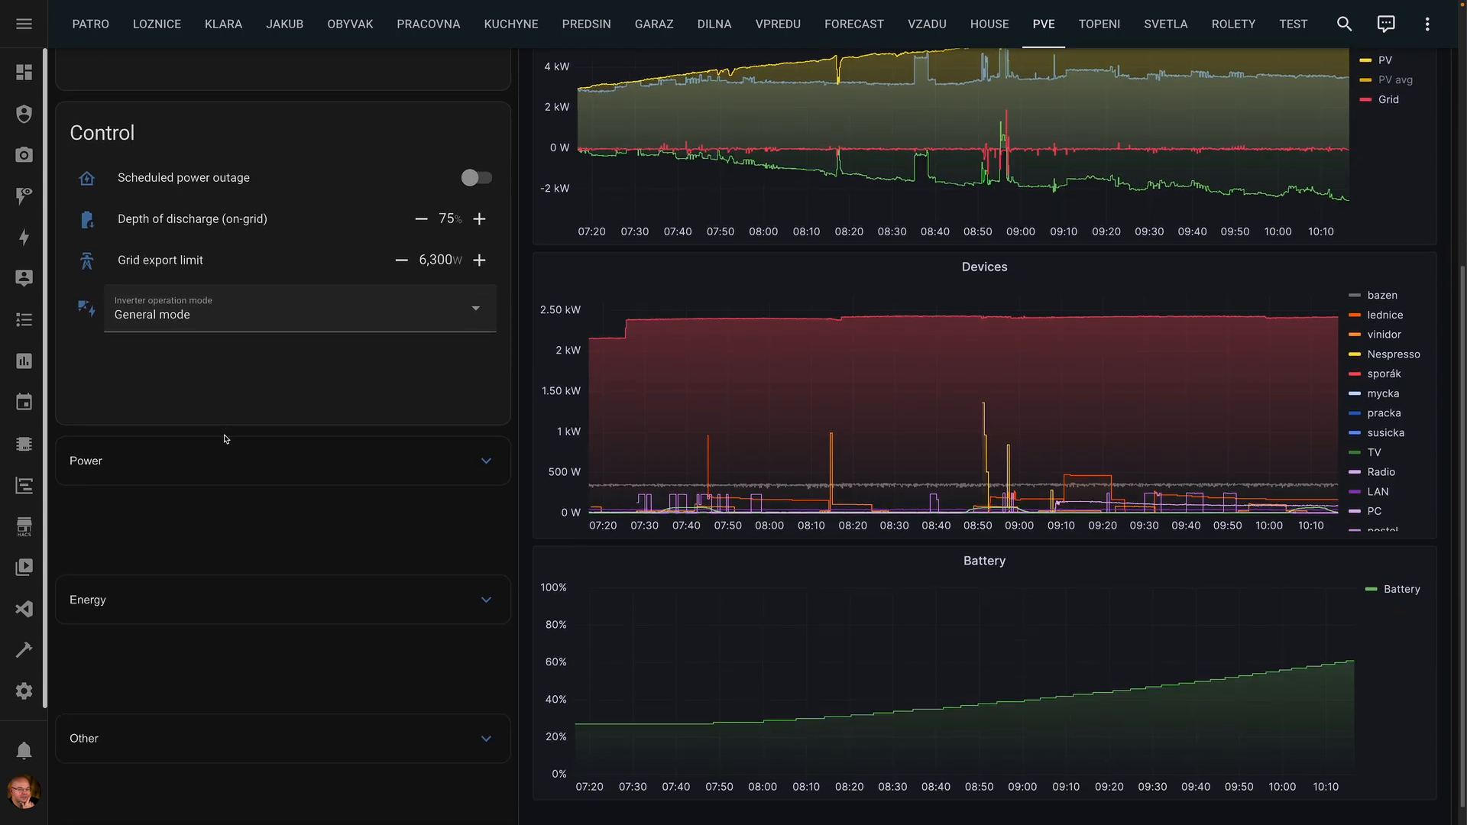
left_click(268, 450)
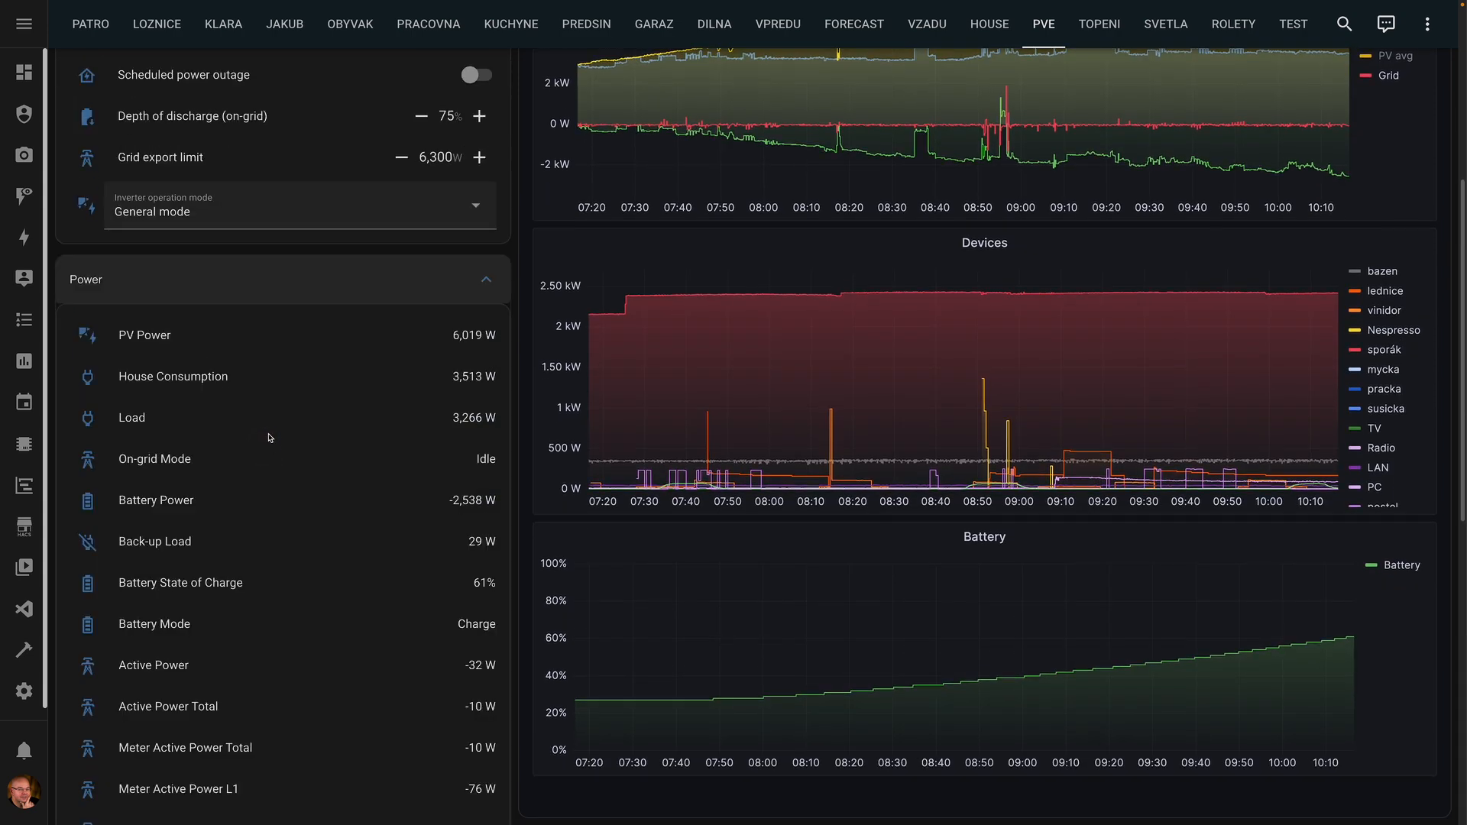
left_click(412, 291)
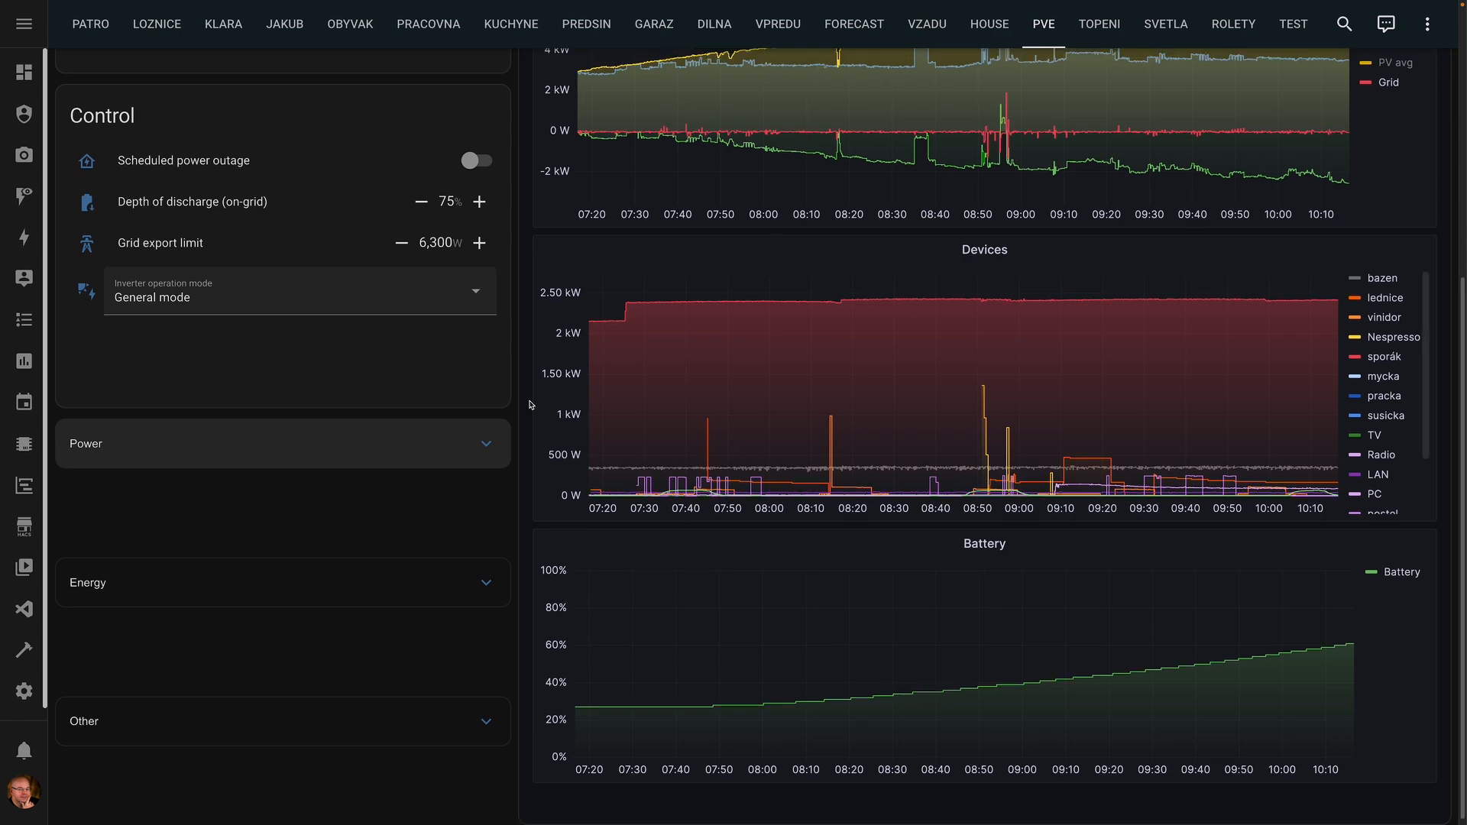
scroll(531, 405, "up", 5)
scroll(582, 332, "up", 1)
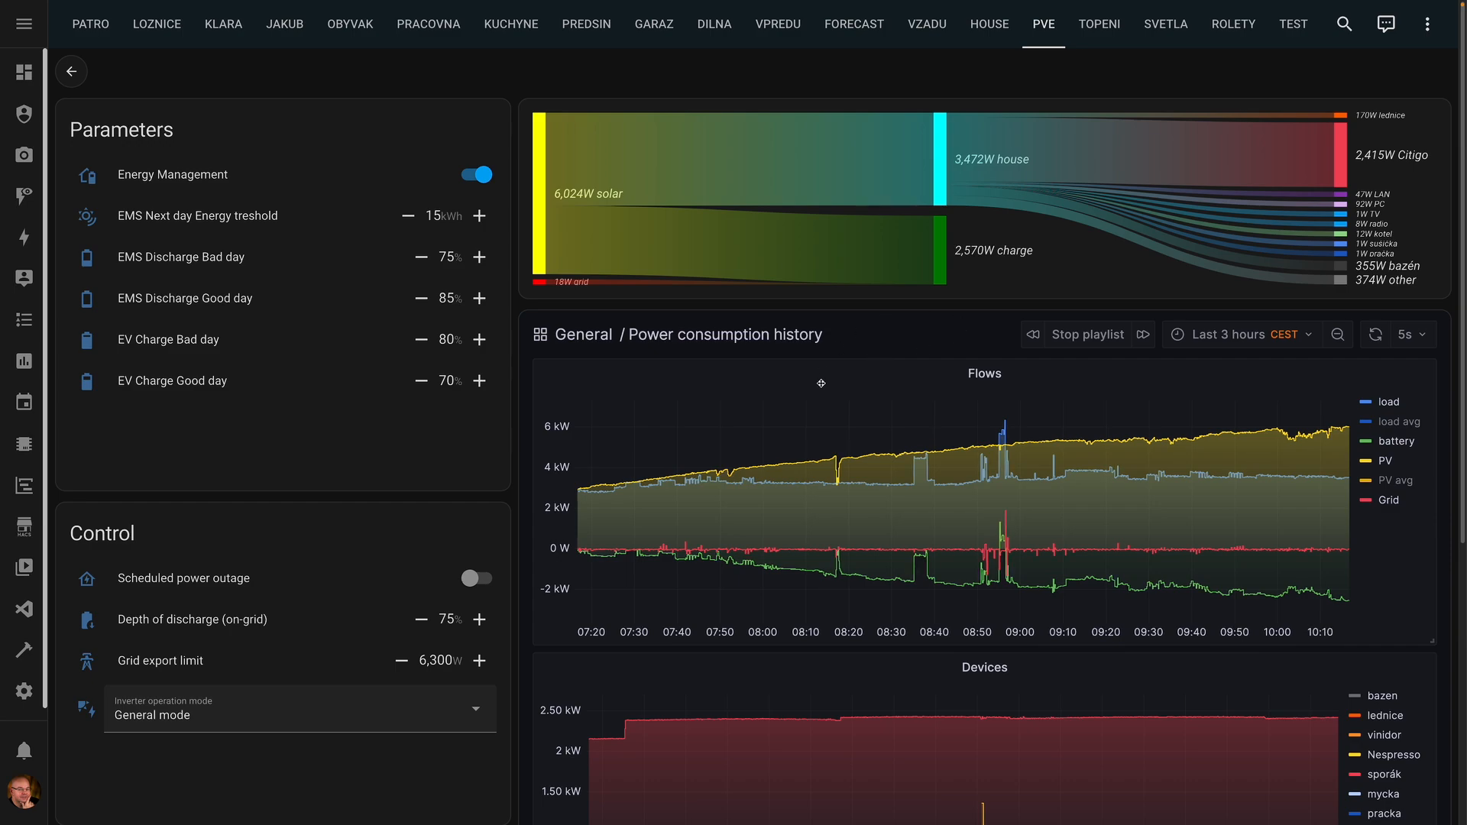
scroll(1016, 566, "down", 5)
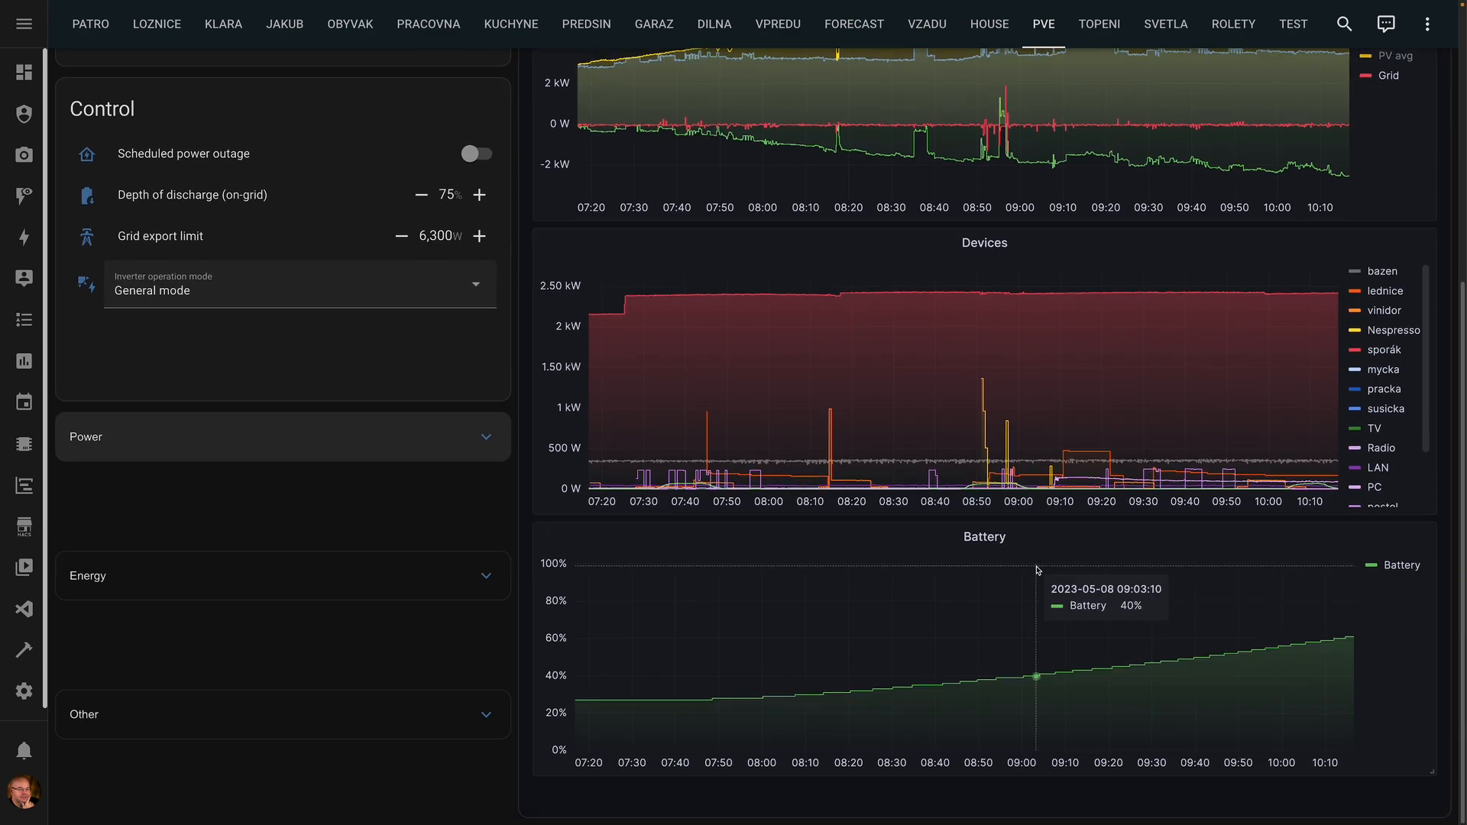
scroll(1037, 567, "up", 4)
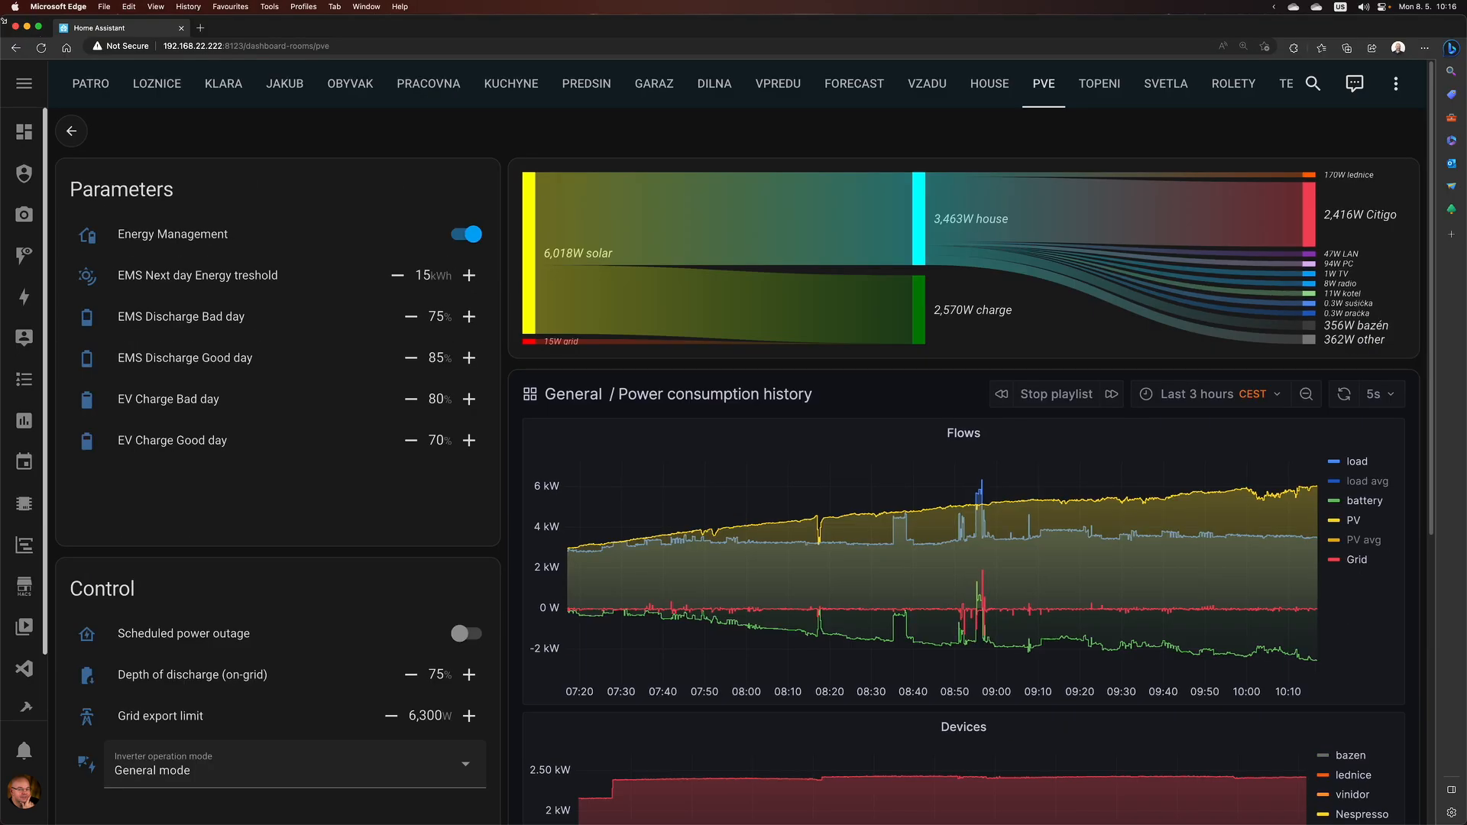
left_click_drag(4, 21, 616, 71)
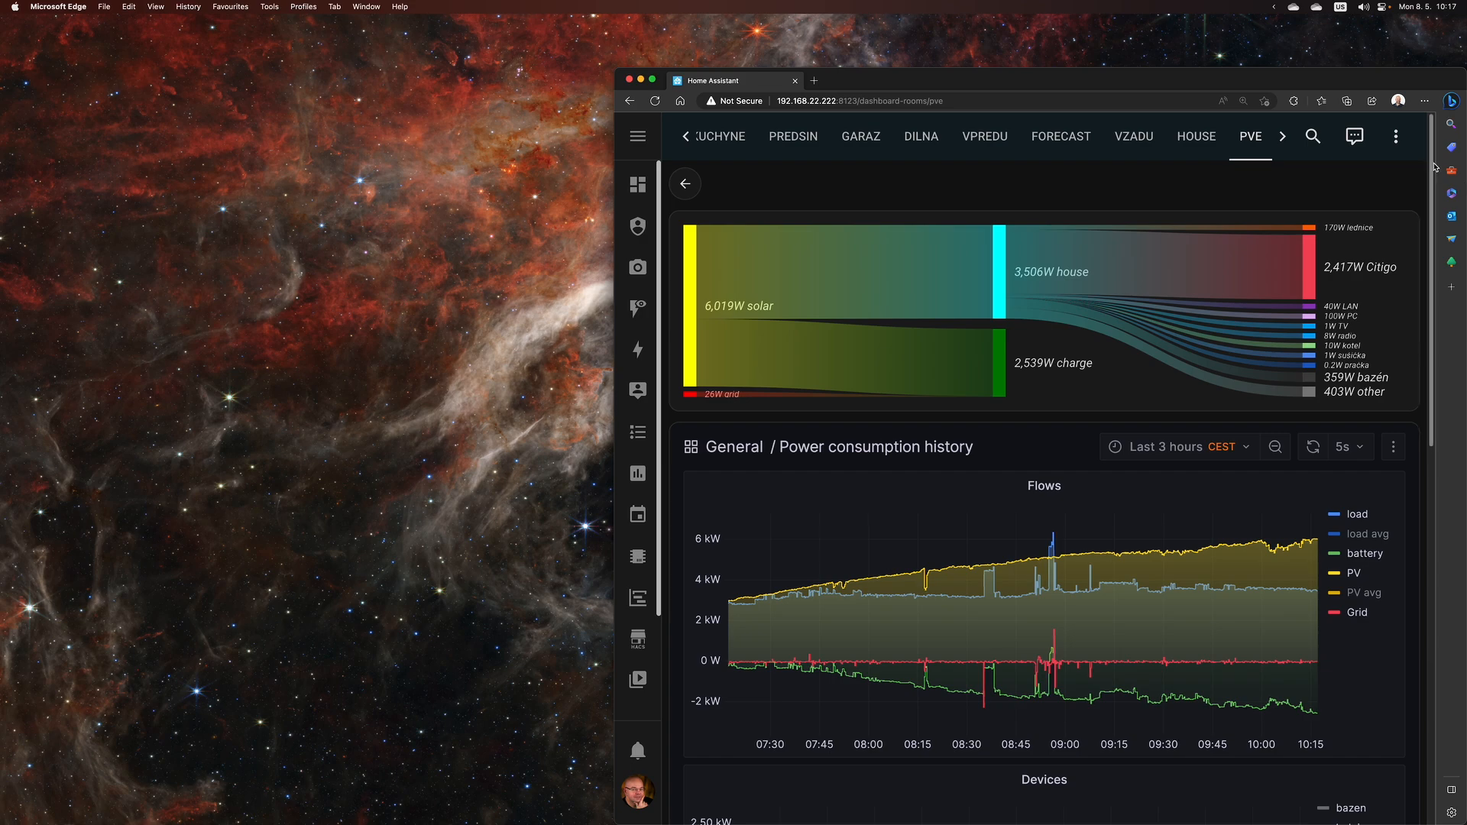
- Narrow the browser window so the PVE dashboard reflows, then resize it back
scroll(1434, 187, "down", 2)
left_click_drag(1434, 187, 1413, 610)
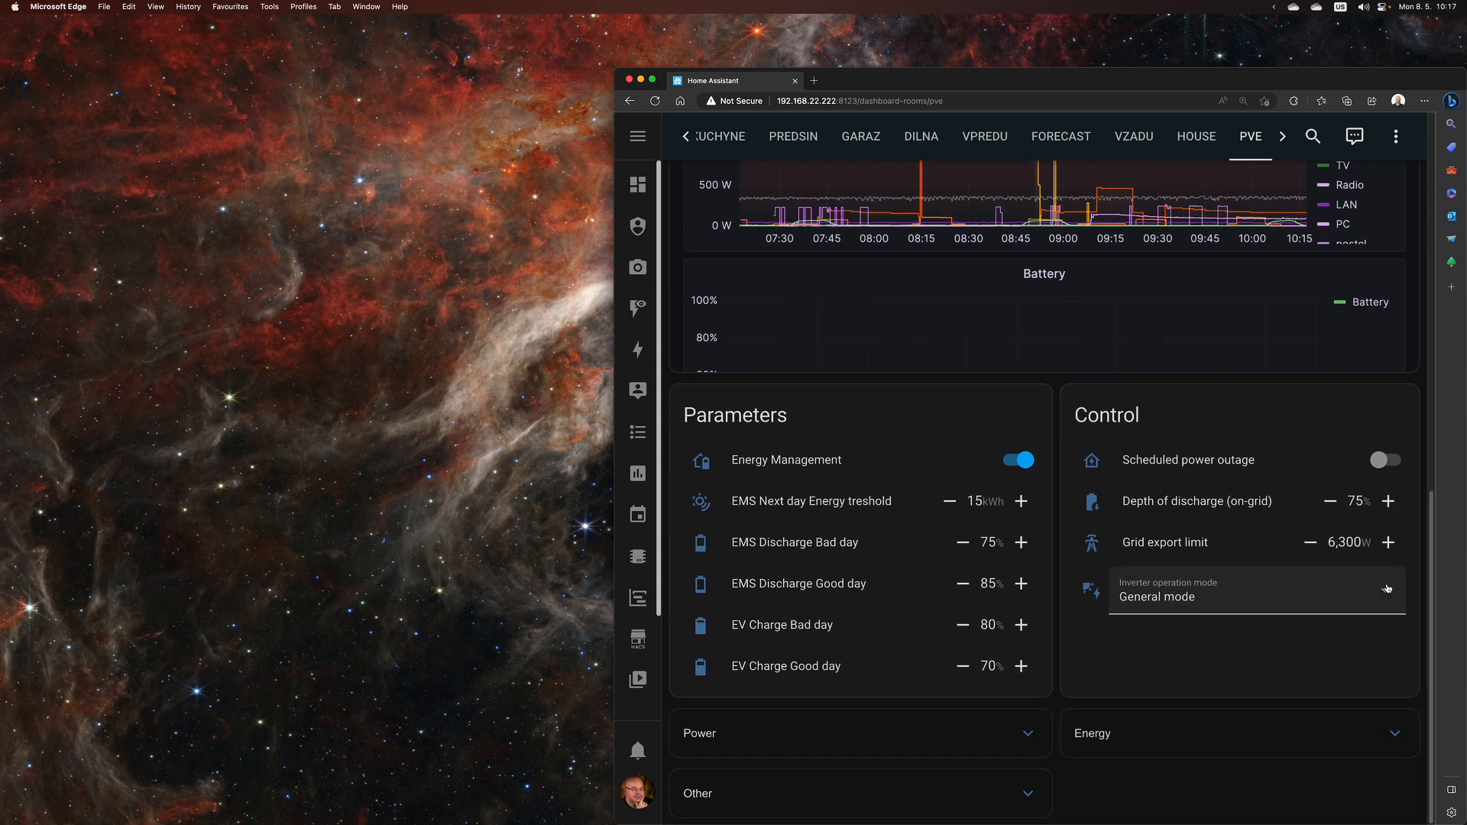
left_click_drag(613, 507, 884, 495)
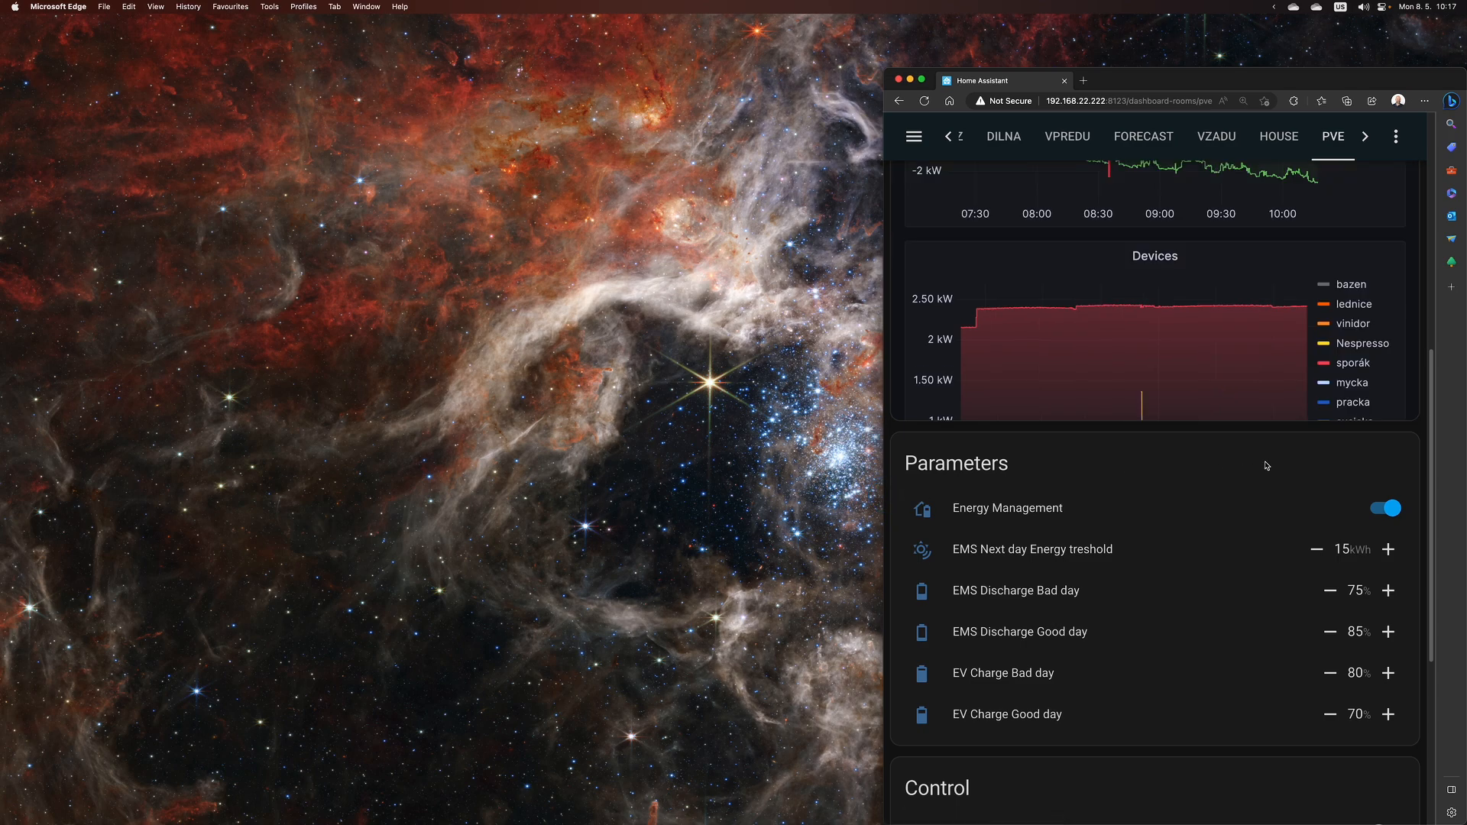
left_click_drag(1433, 395, 1429, 200)
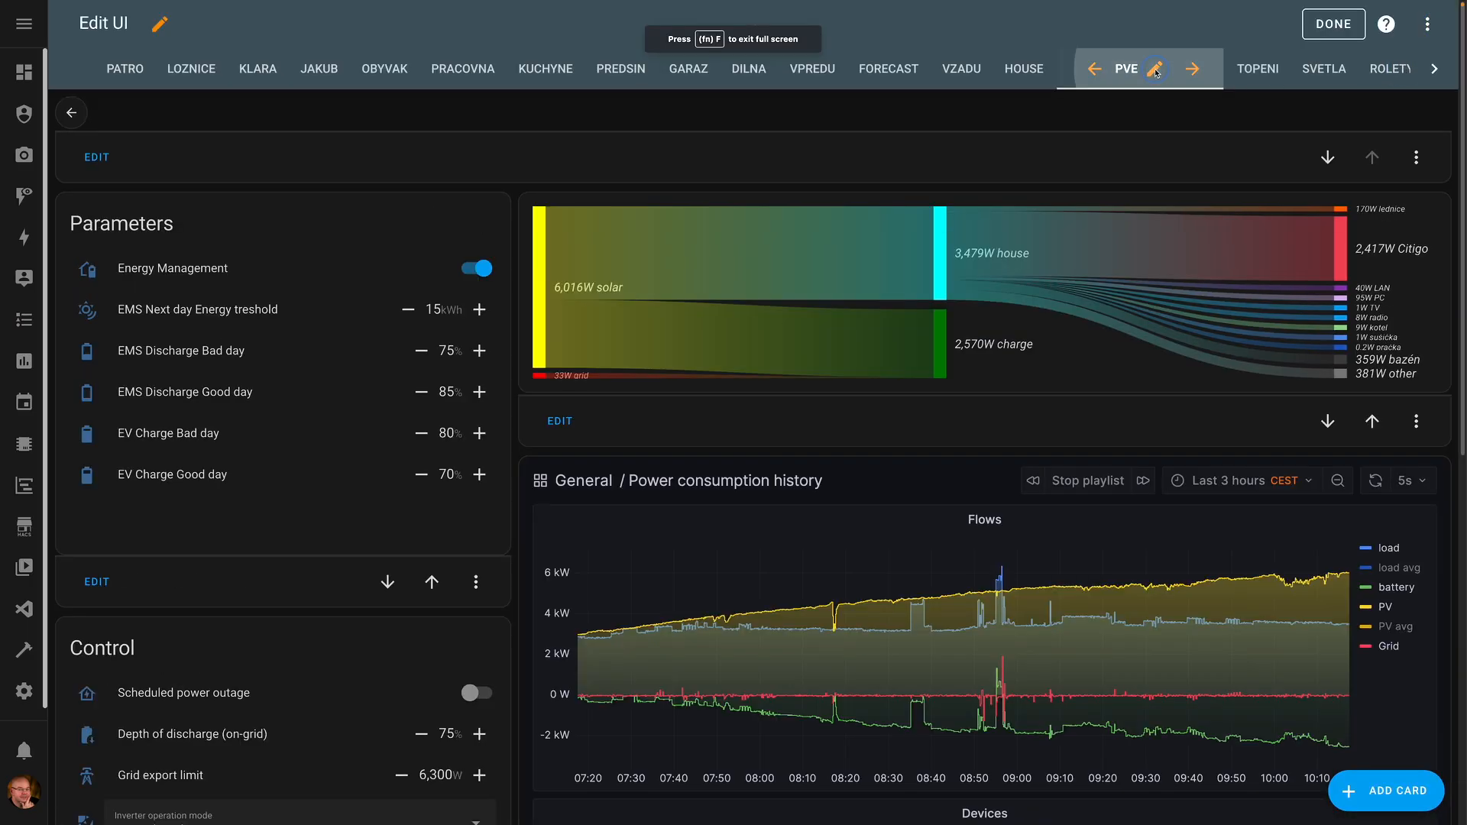
- Inspect the PVE view's grid-template-areas layout, then open the TEST view's configuration
left_click(1155, 68)
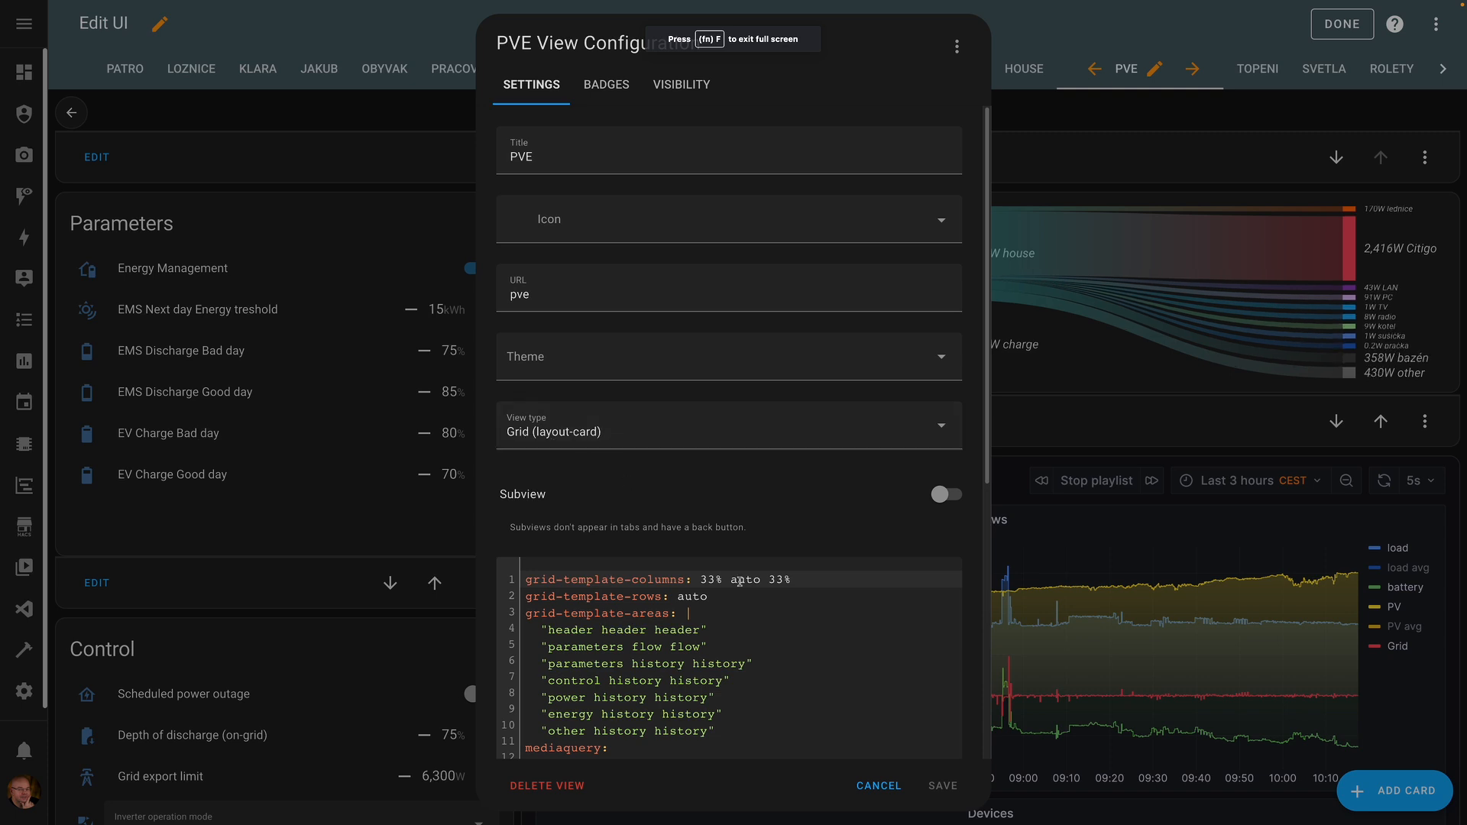
left_click_drag(987, 468, 955, 704)
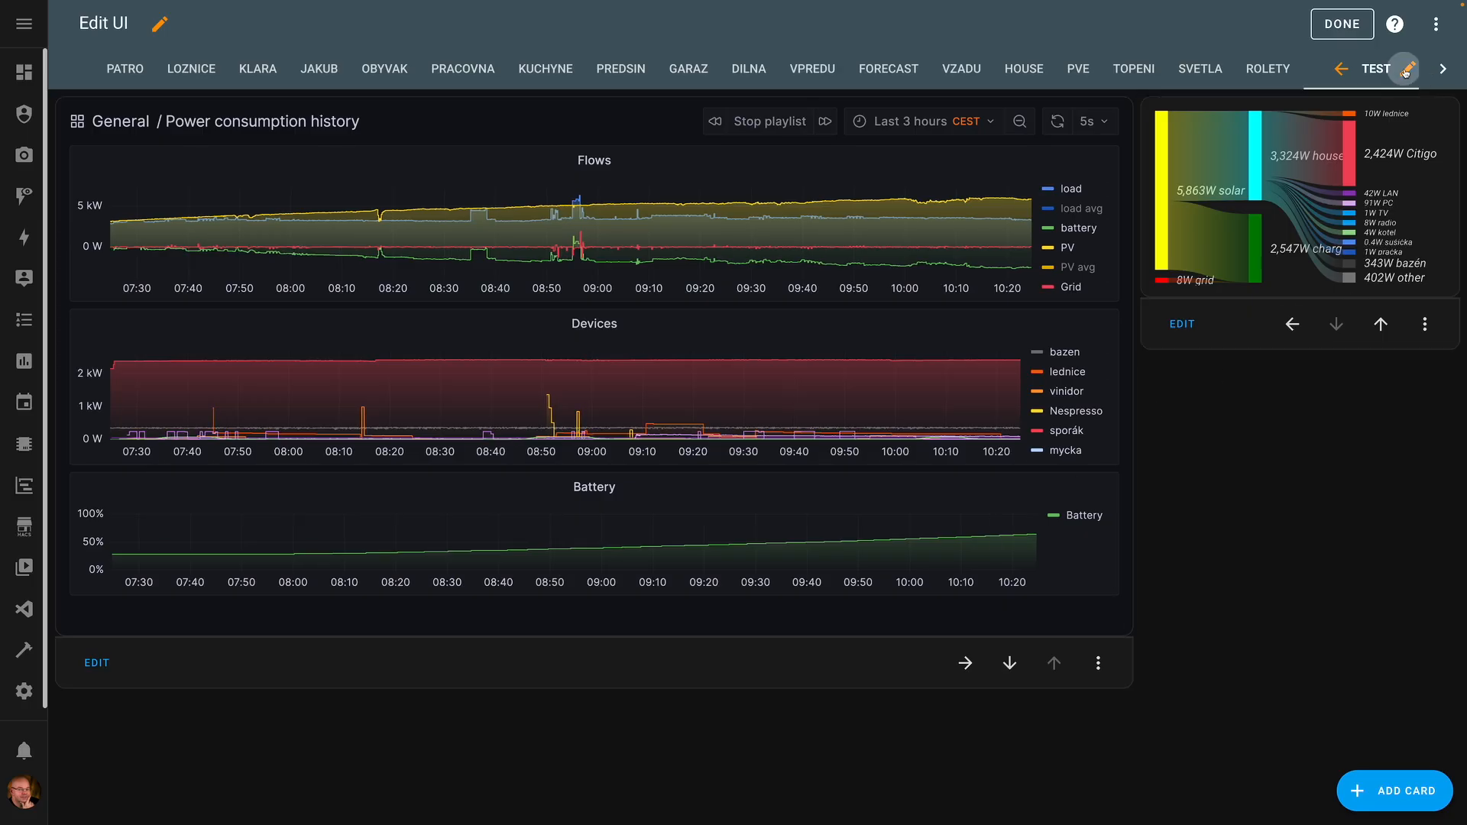
left_click(1407, 71)
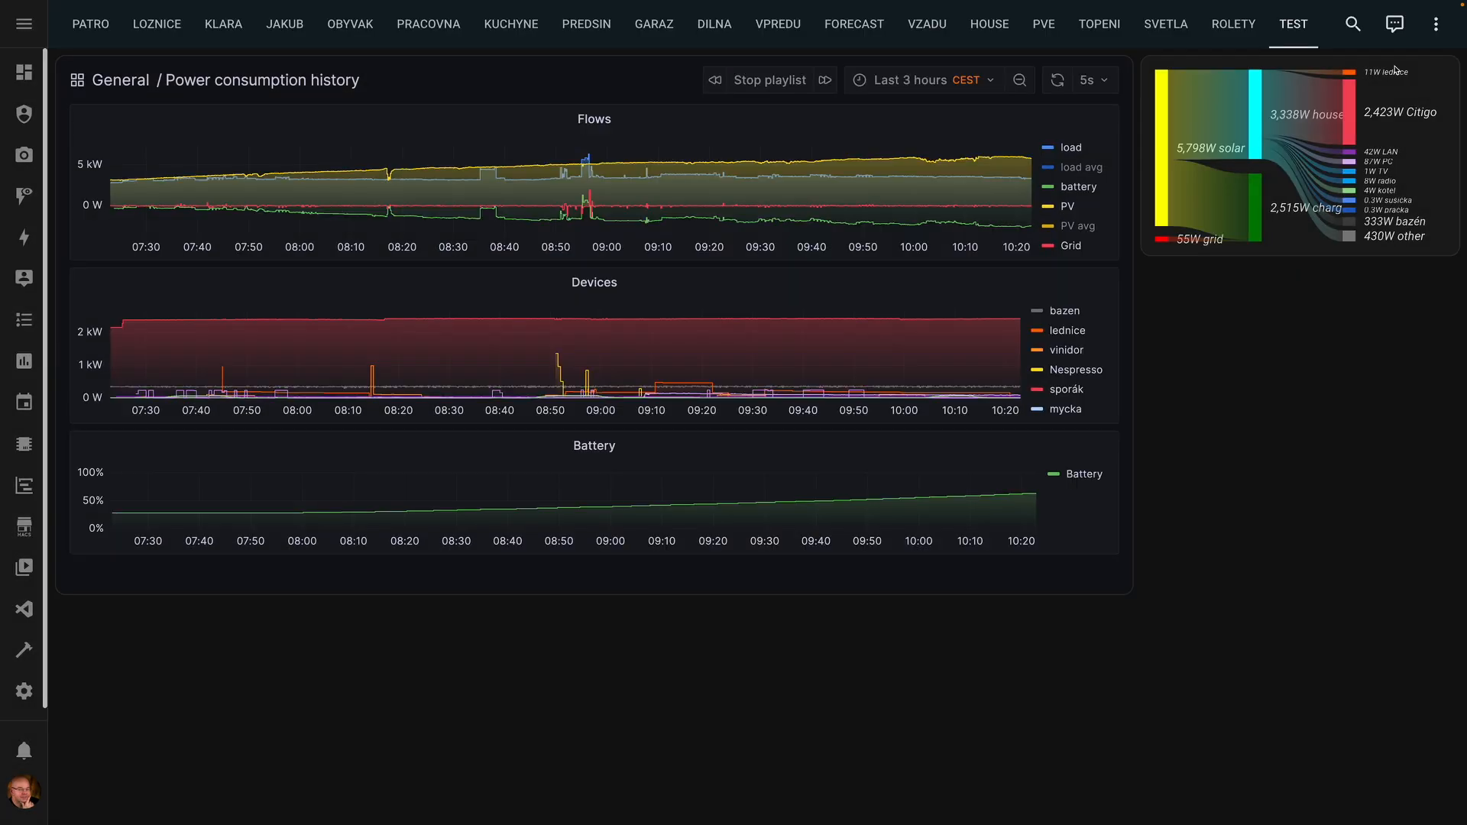